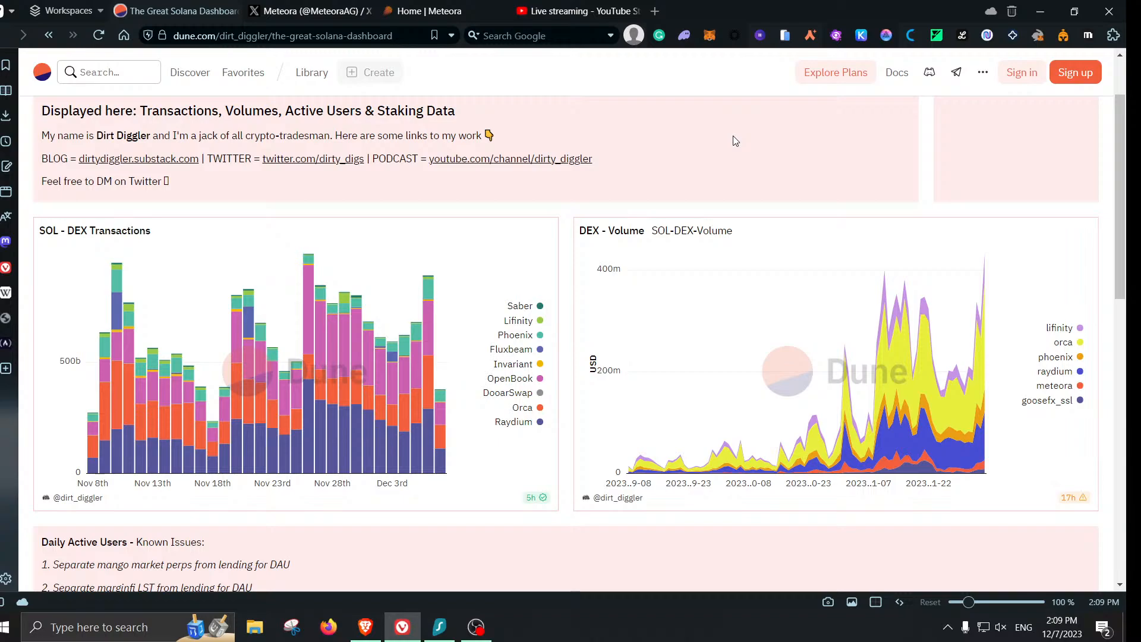
# - Scroll the Solana dashboard down to the Money Markets daily active users chart
pyautogui.scroll(2, 786, 226)
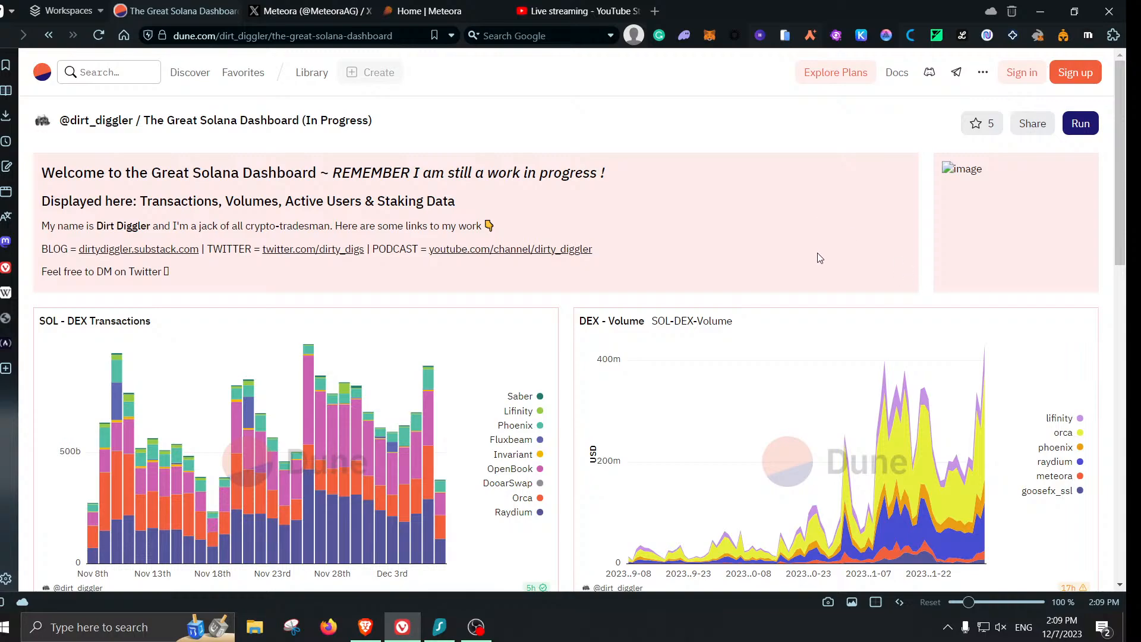
pyautogui.scroll(-2, 819, 257)
pyautogui.scroll(2, 817, 255)
pyautogui.scroll(-1, 803, 250)
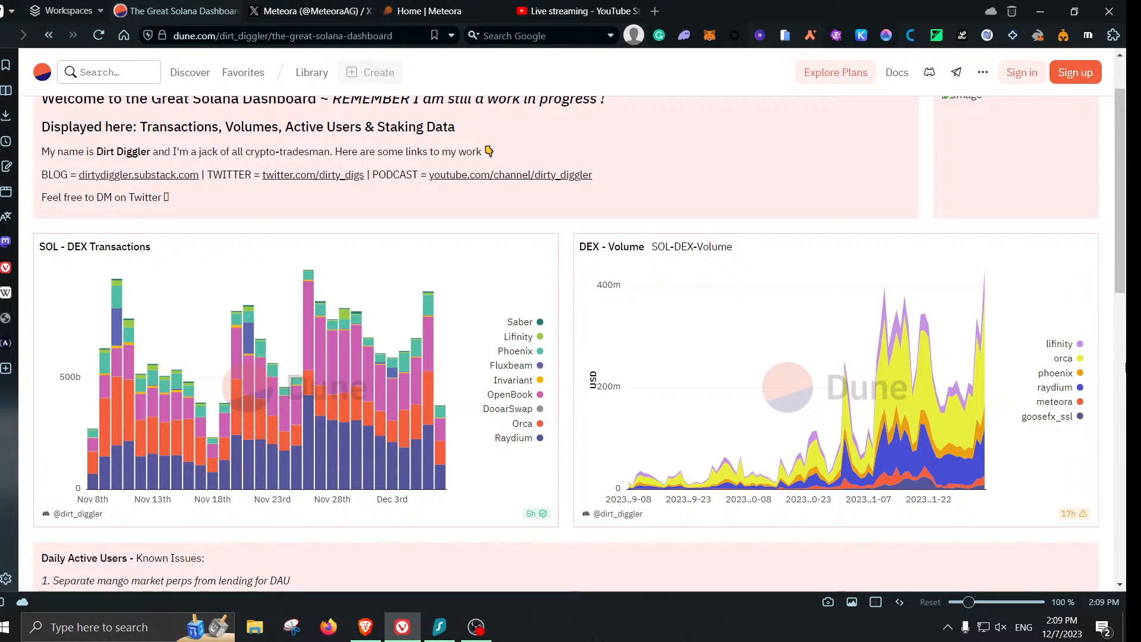
pyautogui.scroll(-1, 1126, 364)
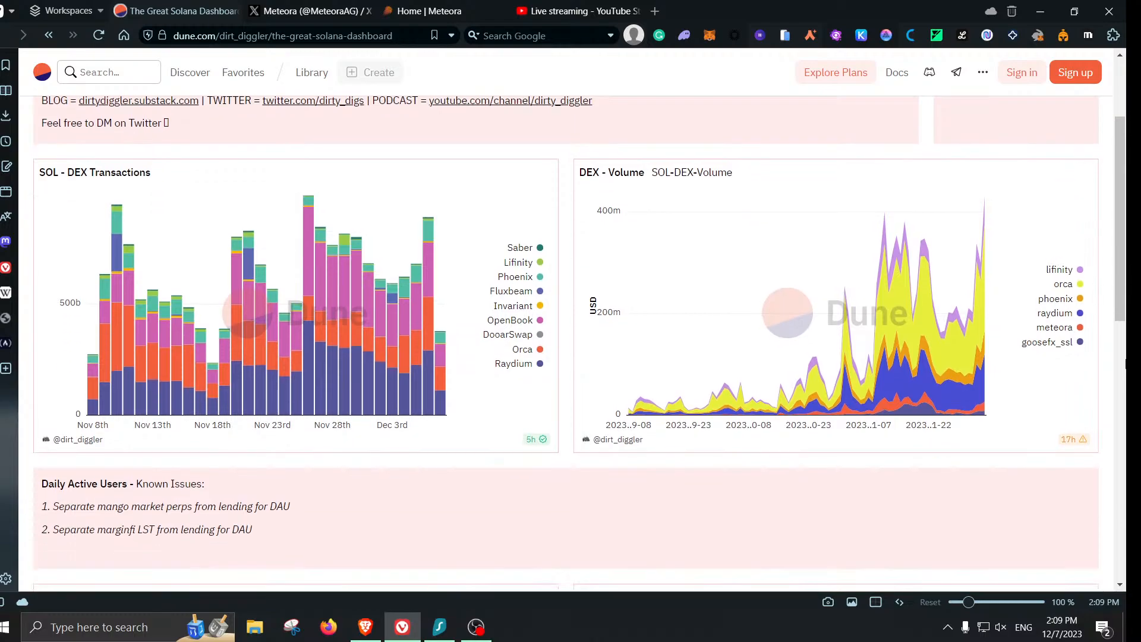
# - Glance at the Meteora dynamic vaults tab, then return to the Solana dashboard's charts
pyautogui.moveTo(921, 222)
pyautogui.click(428, 10)
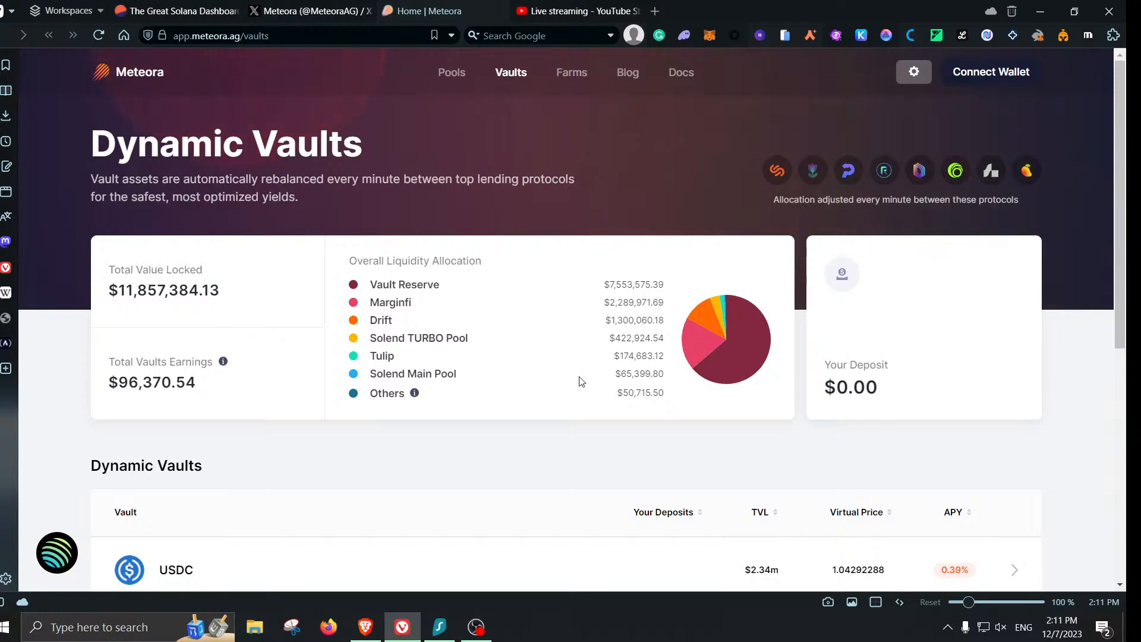
pyautogui.scroll(-2, 690, 385)
pyautogui.click(176, 11)
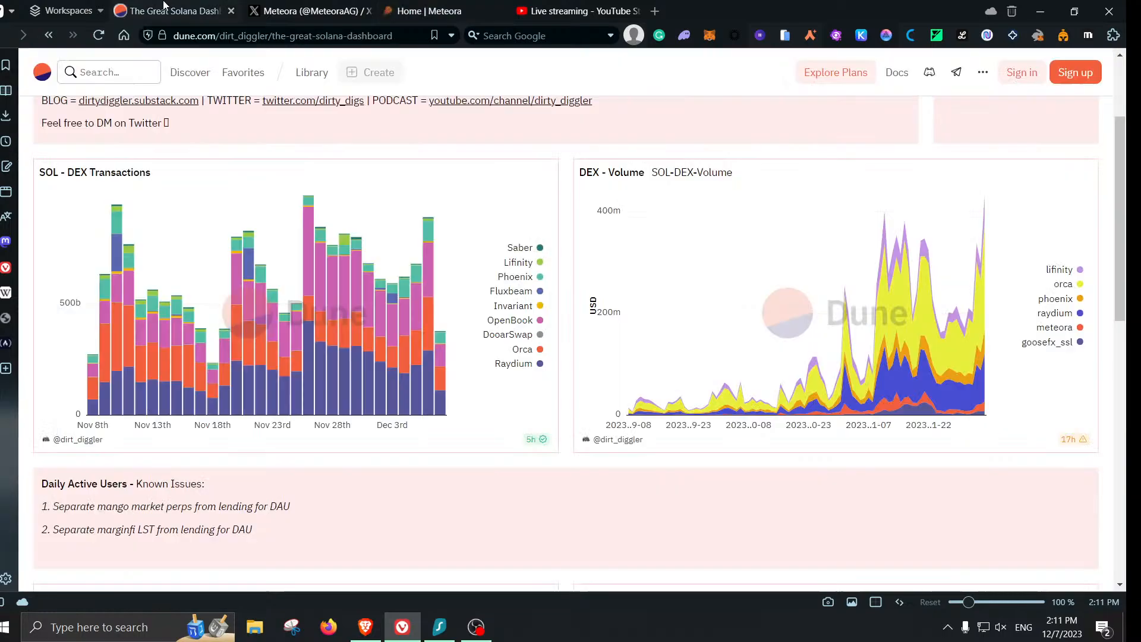
pyautogui.scroll(-3, 968, 242)
pyautogui.scroll(-5, 967, 242)
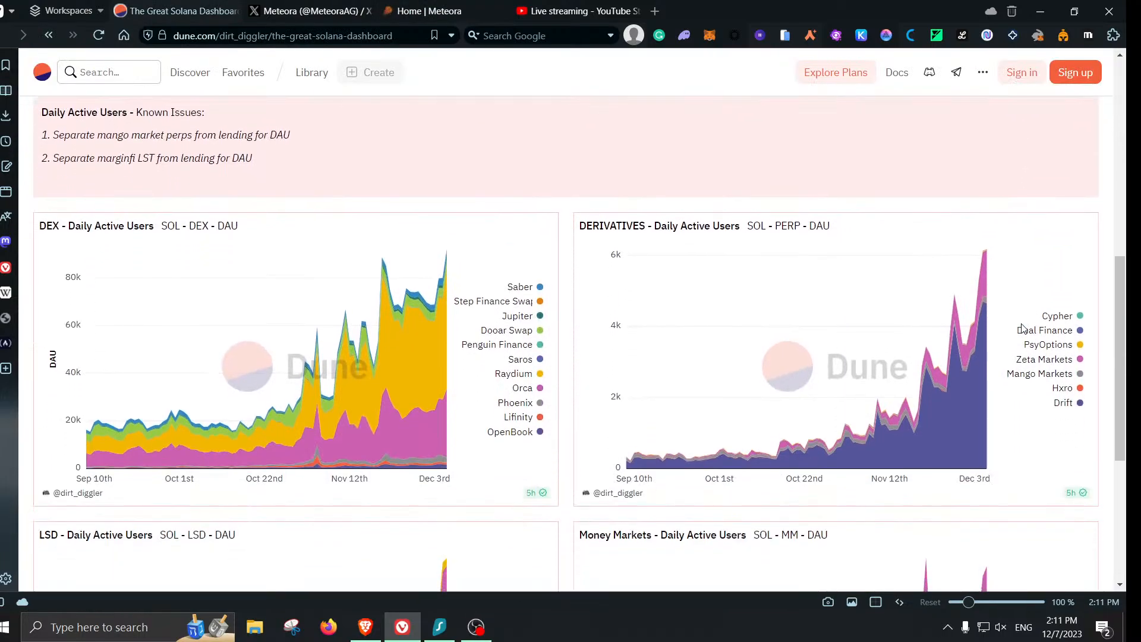
pyautogui.scroll(-2, 1009, 381)
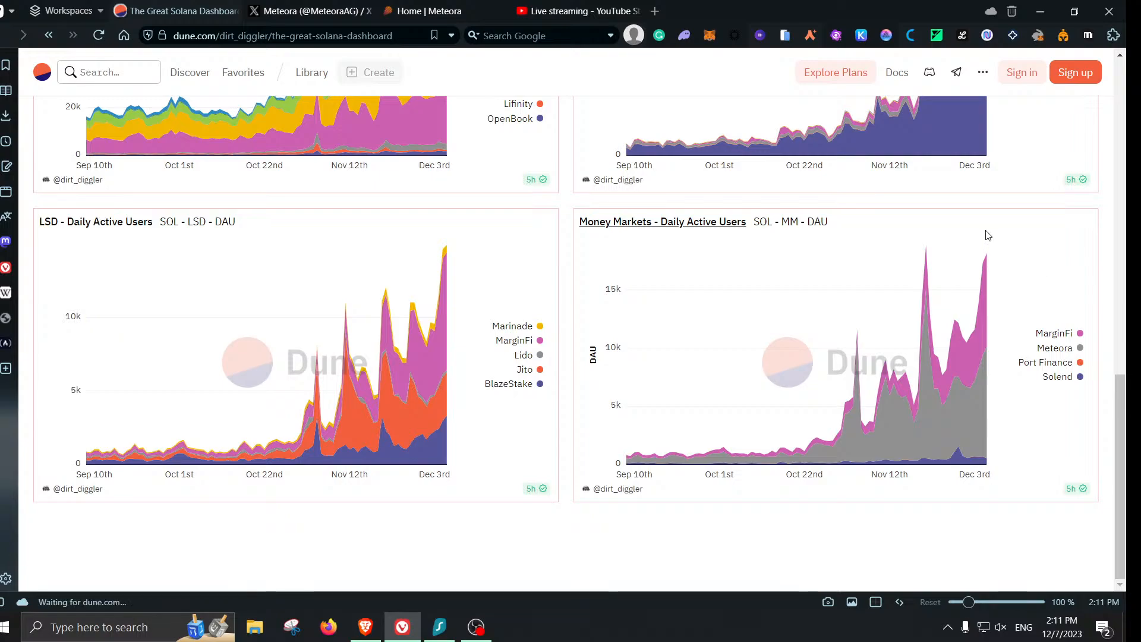
# - Check the Meteora tab again, return to Dune, then bring the OmniSwap browser window forward
pyautogui.moveTo(984, 262)
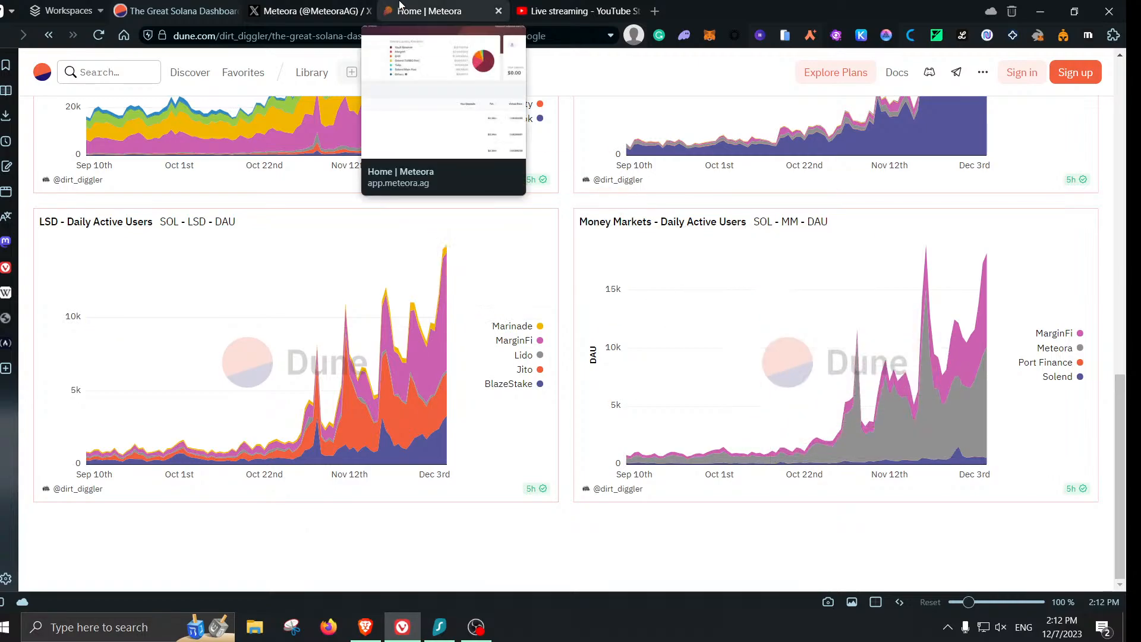
pyautogui.click(400, 6)
pyautogui.scroll(3, 249, 233)
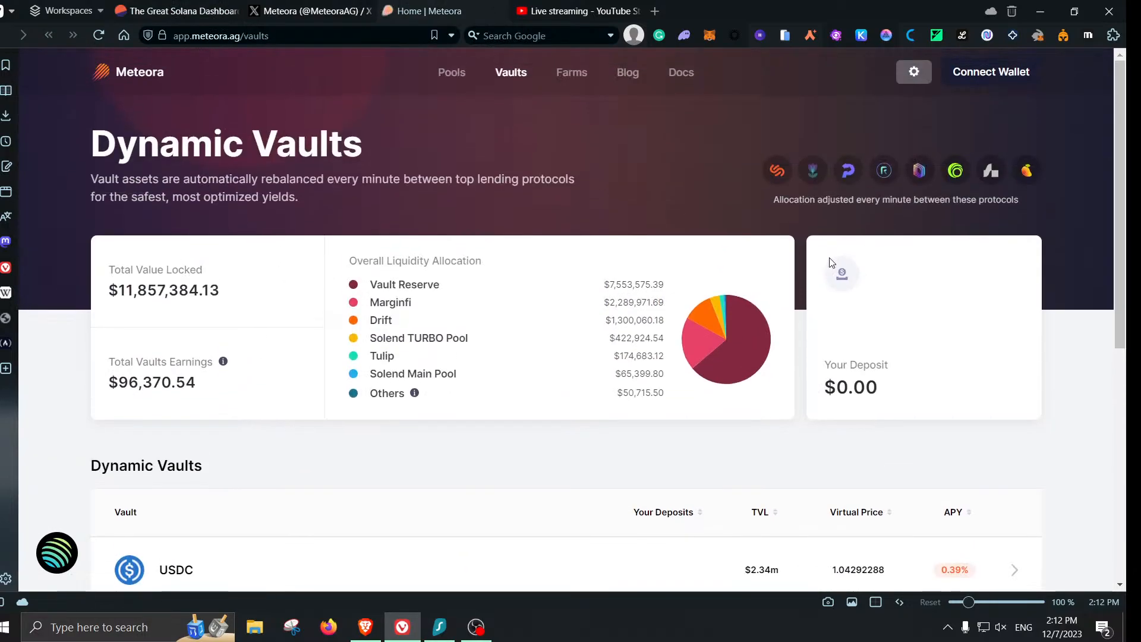
pyautogui.click(179, 11)
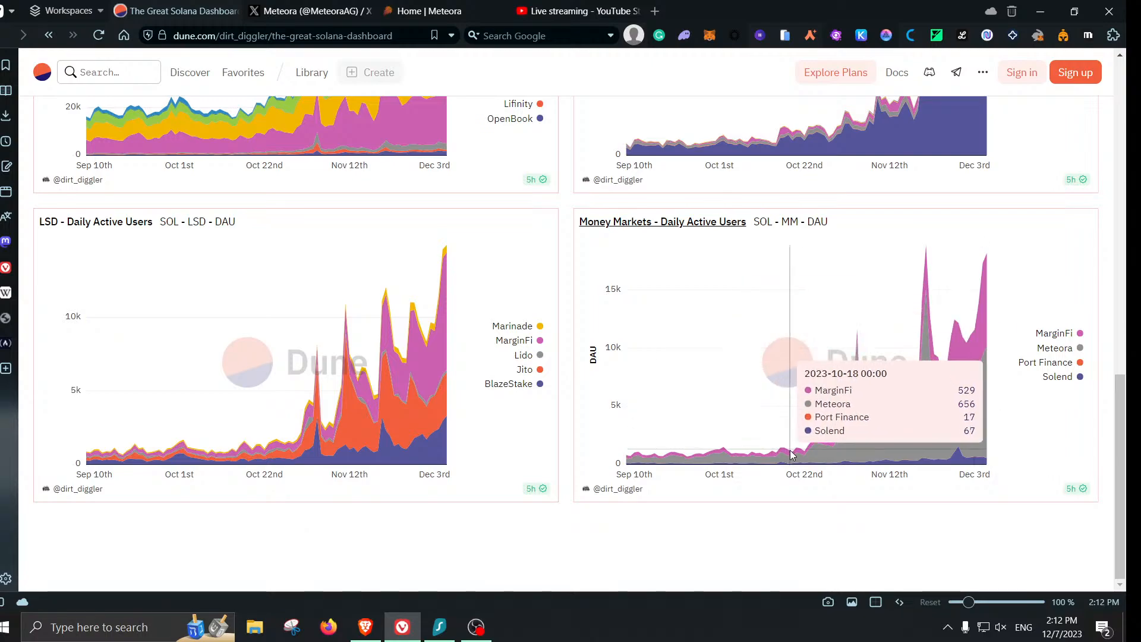
pyautogui.click(366, 627)
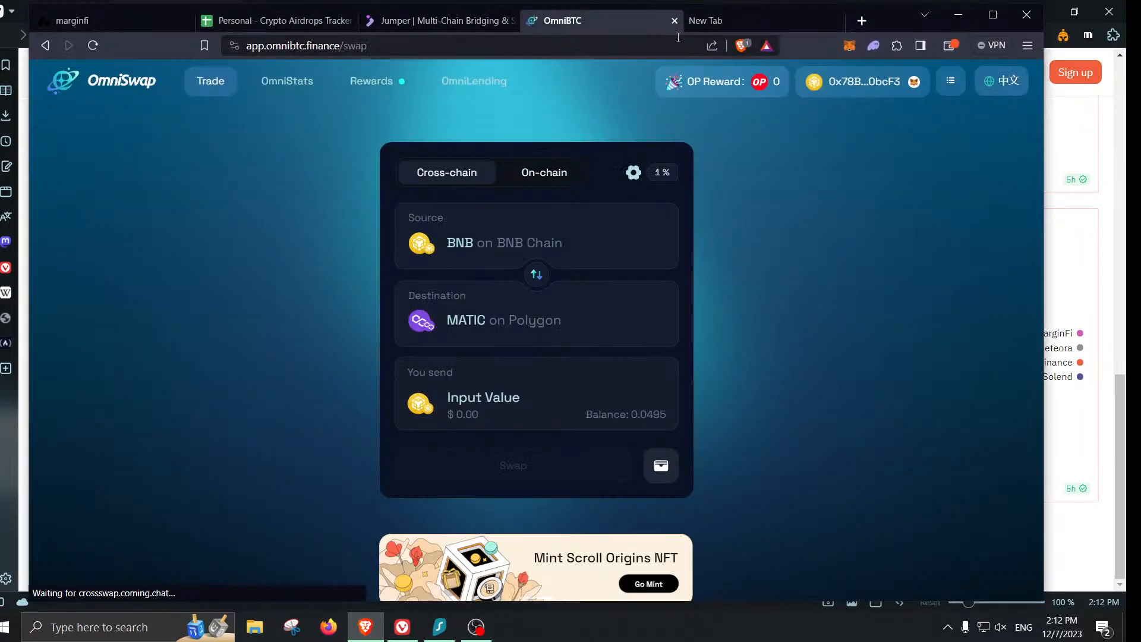
# - In a new tab, go to DefiLlama and open the Meteora protocol page
pyautogui.click(734, 22)
pyautogui.write('defill')
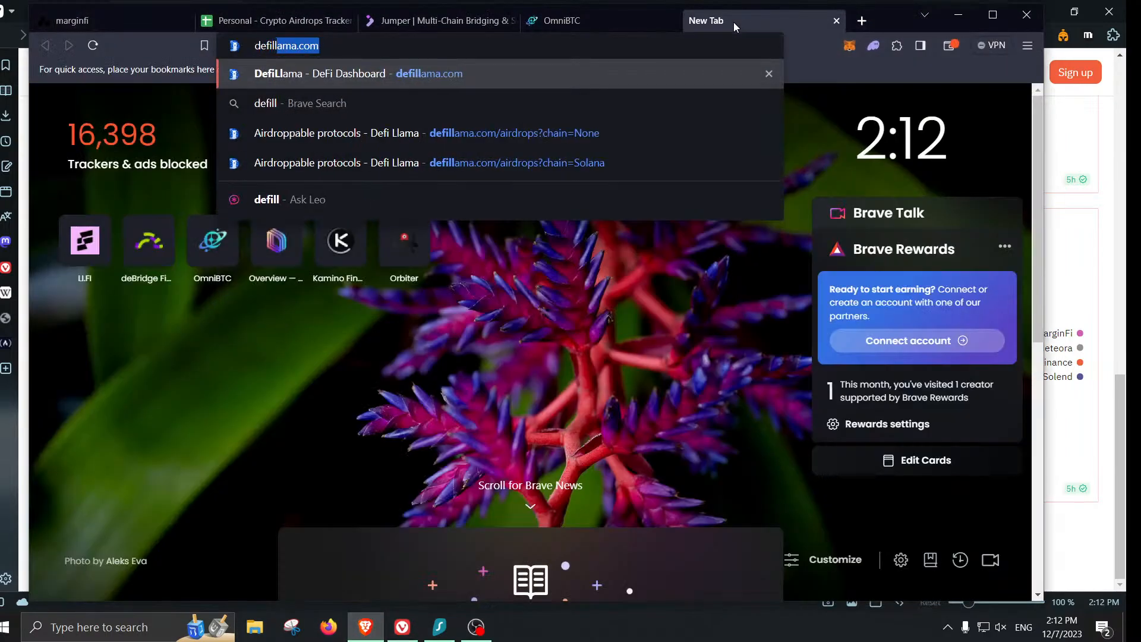
pyautogui.press('Return')
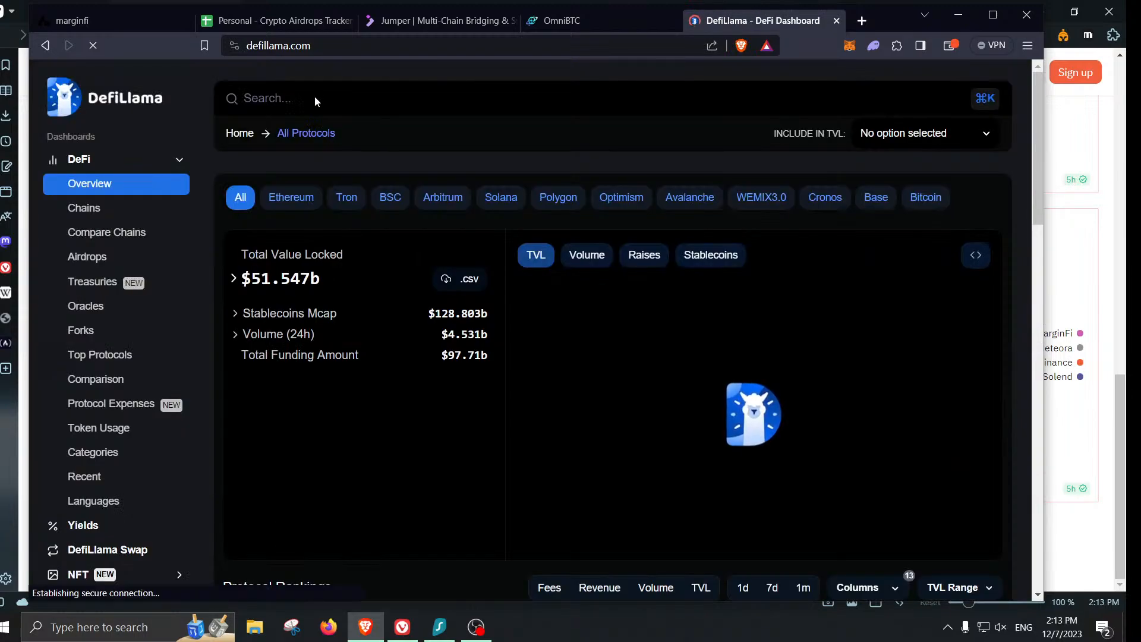
pyautogui.click(289, 98)
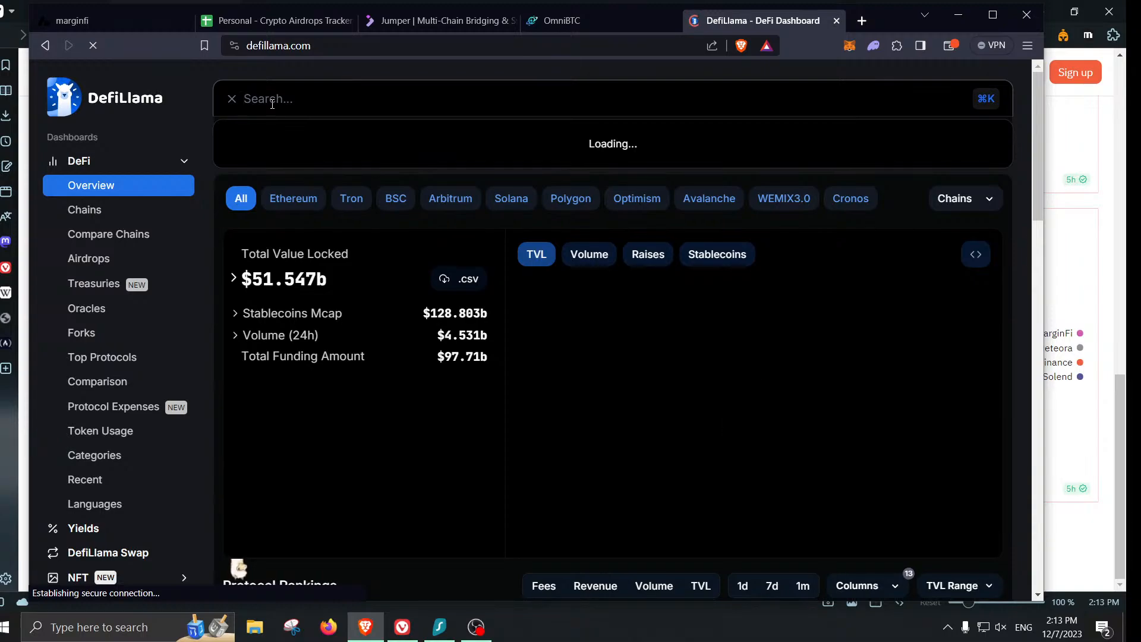
pyautogui.write('meteora')
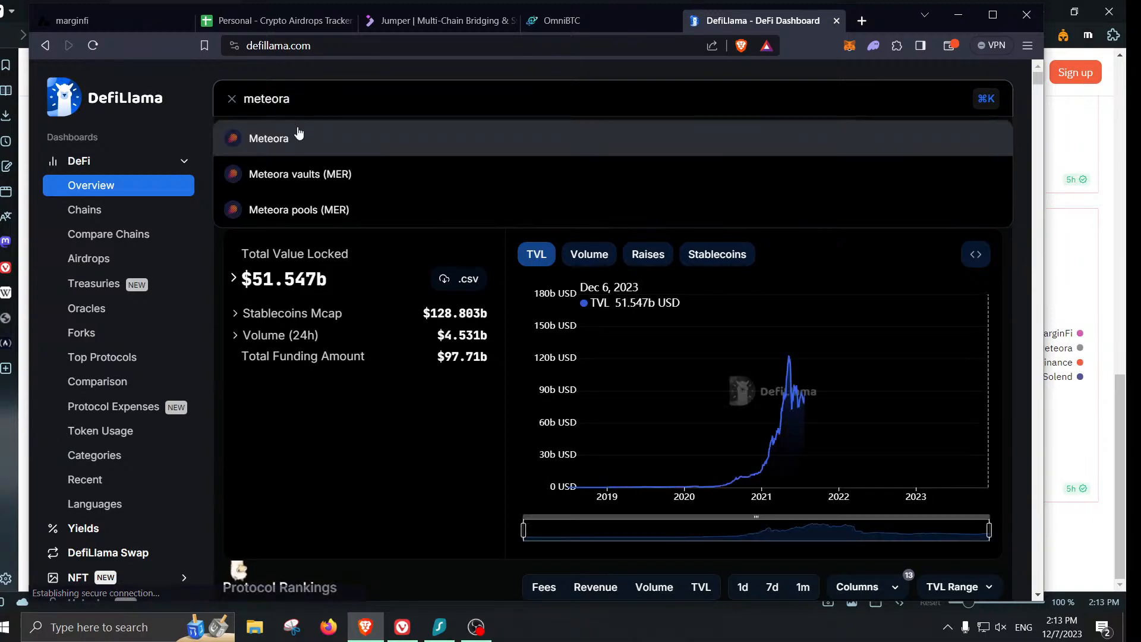
pyautogui.click(300, 140)
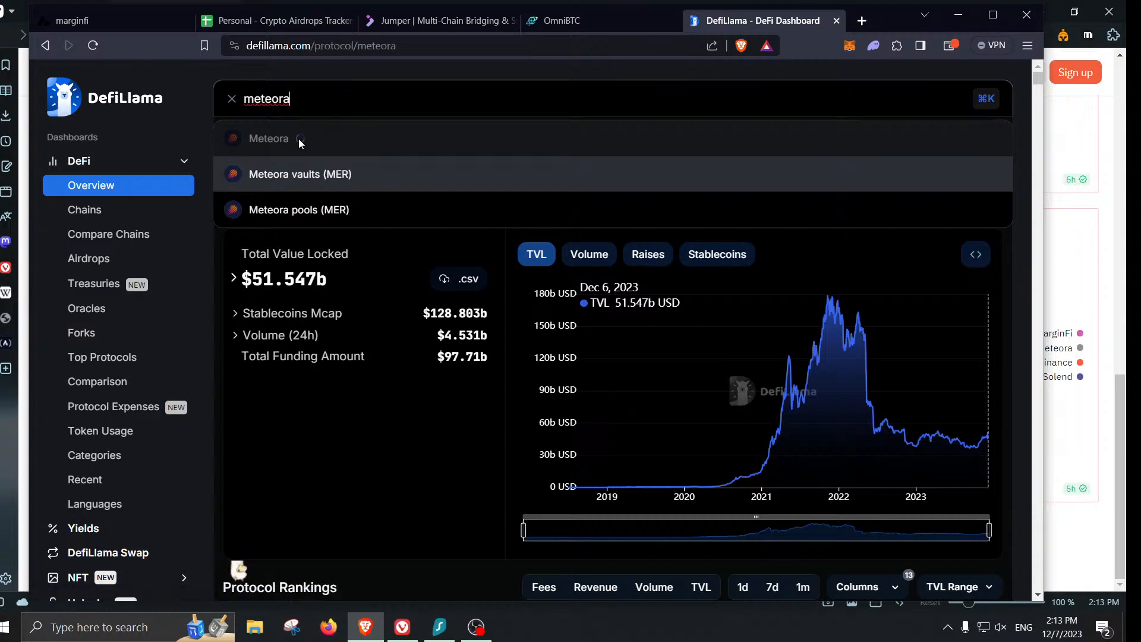
# - Review Meteora's $21.87m TVL page and open its official Website link
pyautogui.scroll(-3, 666, 397)
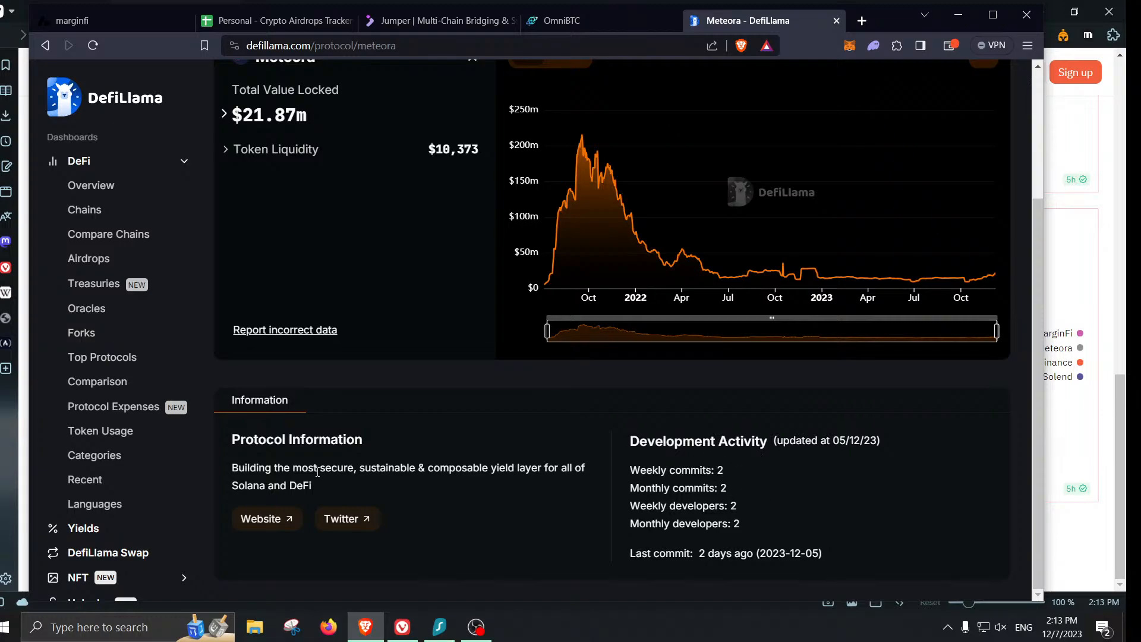
pyautogui.scroll(2, 459, 438)
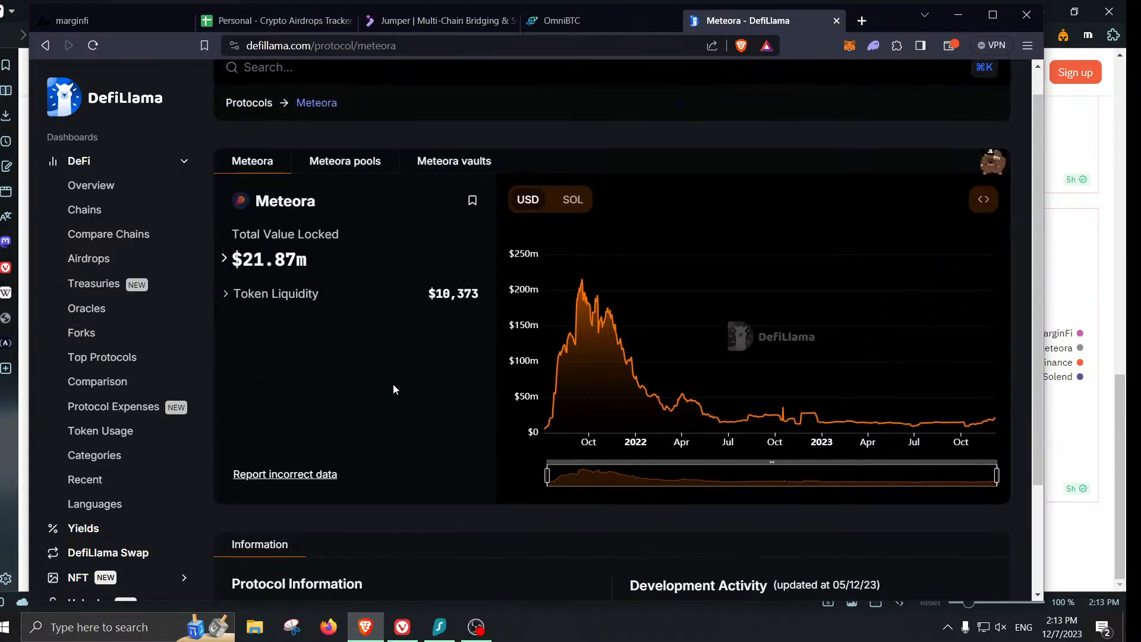
pyautogui.scroll(-2, 395, 388)
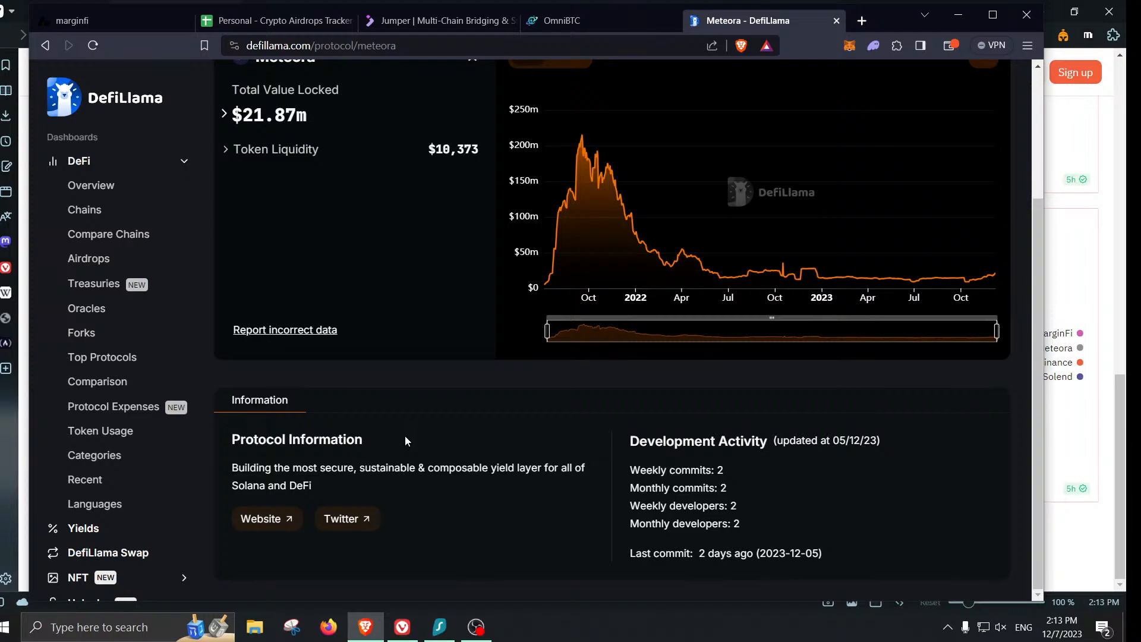
pyautogui.click(276, 522)
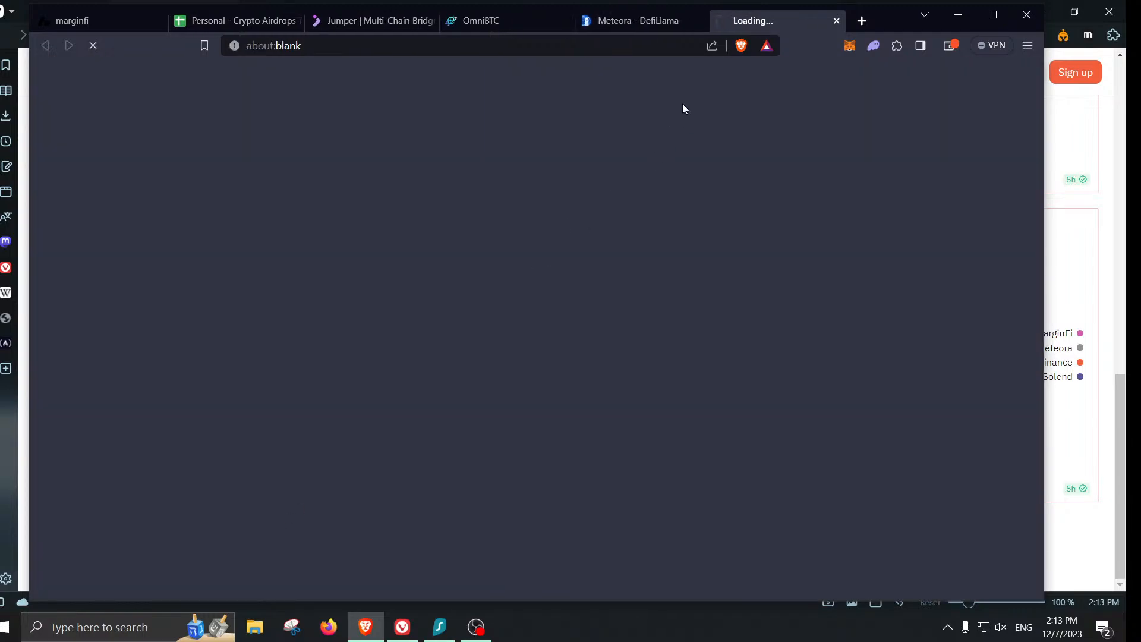
# - Close the old Meteora vaults tab in the Dune window and return to the DefiLlama window
pyautogui.click(681, 24)
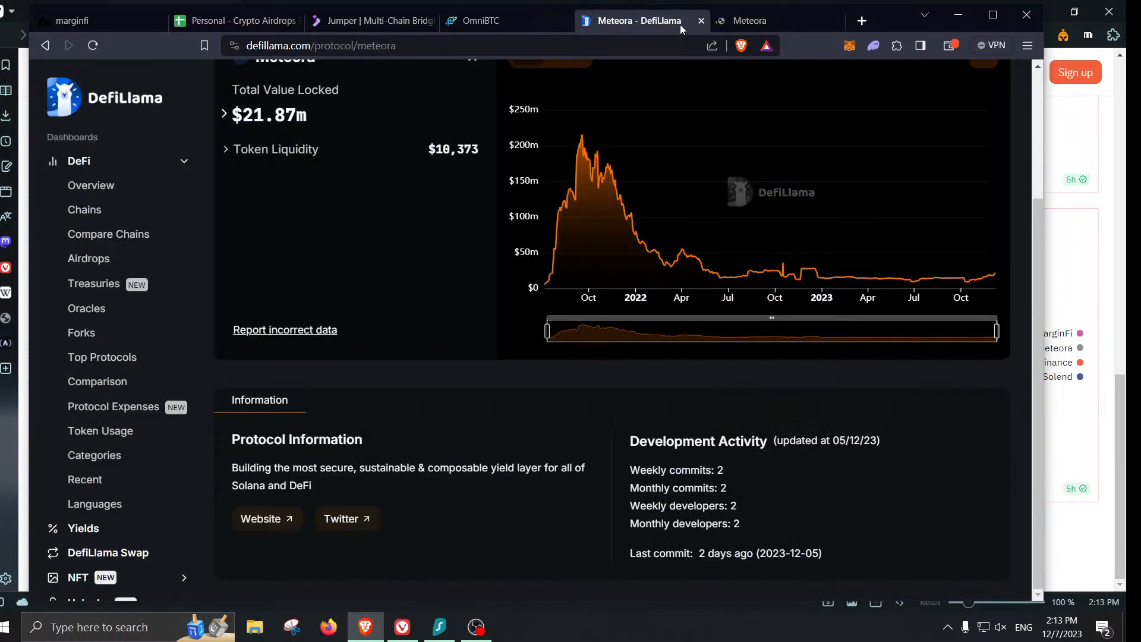
pyautogui.click(1102, 224)
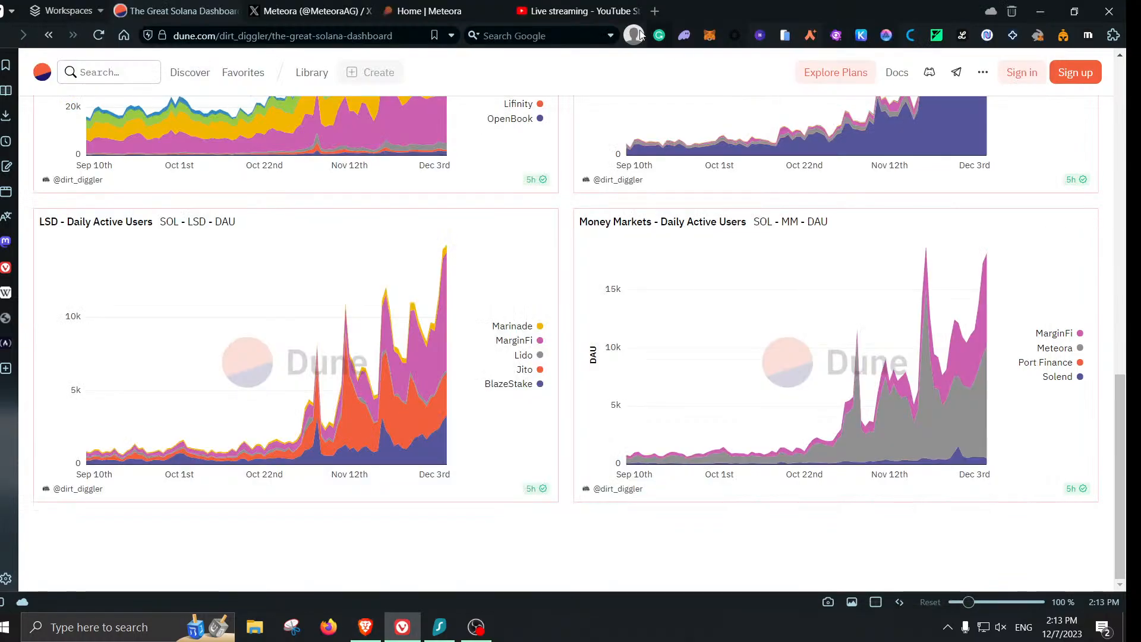
pyautogui.click(498, 12)
pyautogui.click(369, 629)
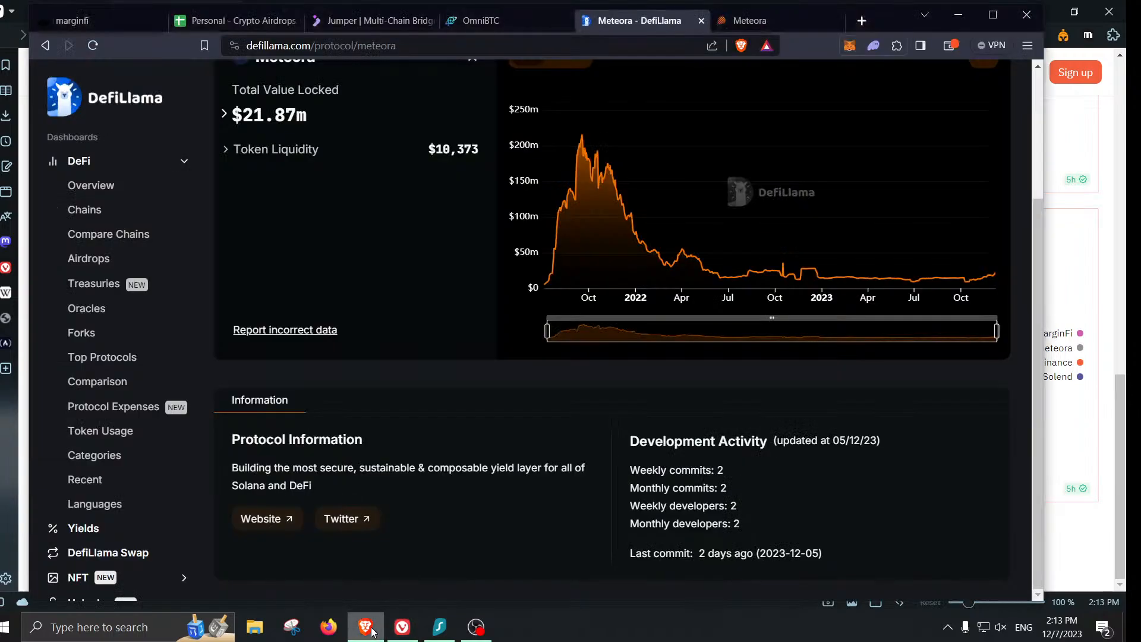
# - On Meteora's website, open Dynamic Pools in a background tab and view Dynamic Vaults
pyautogui.click(765, 24)
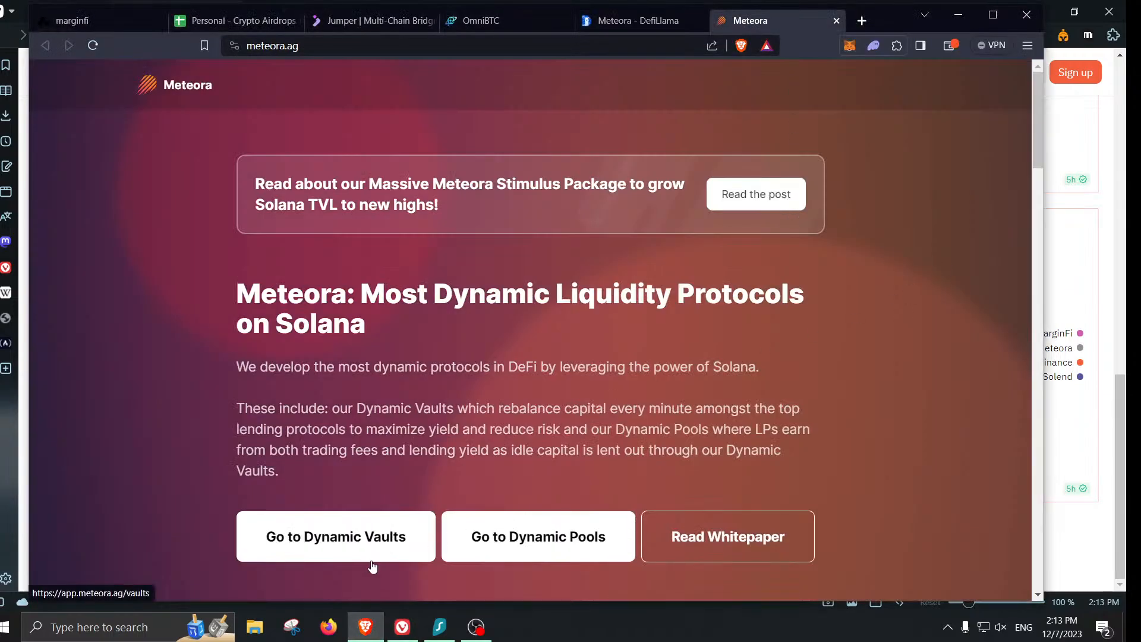
pyautogui.rightClick(528, 542)
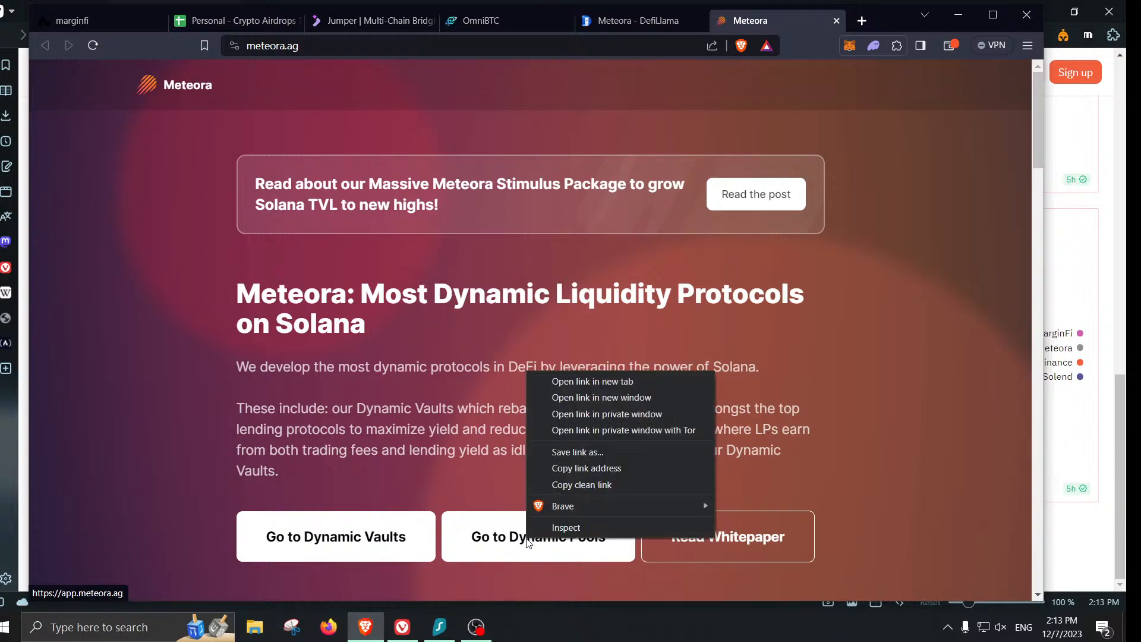
pyautogui.click(582, 385)
pyautogui.click(370, 541)
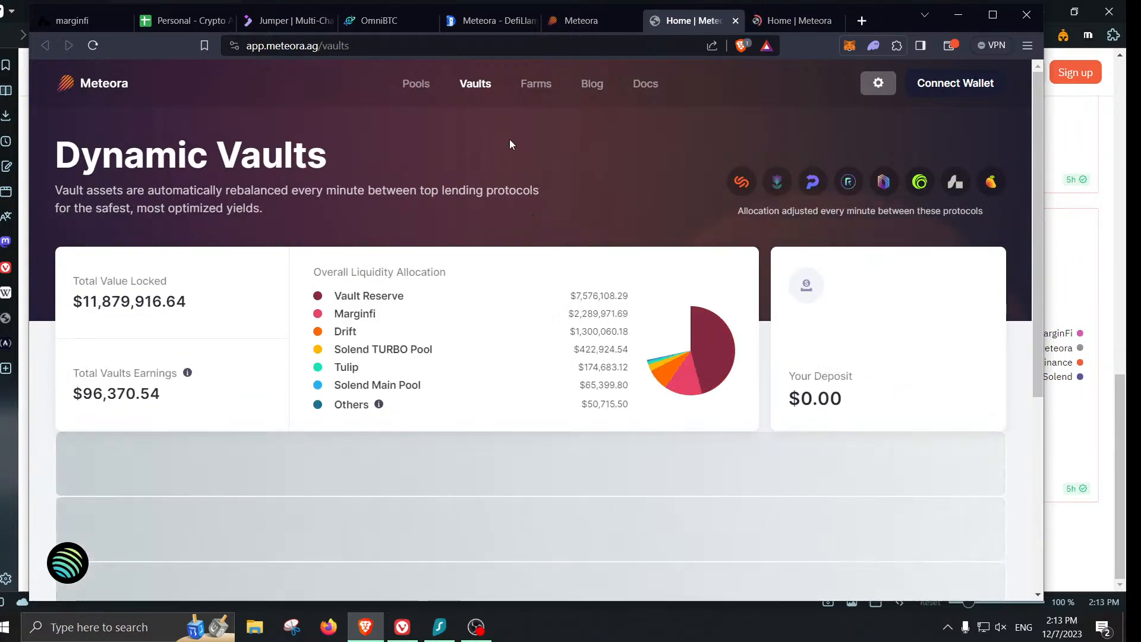
pyautogui.scroll(-8, 548, 257)
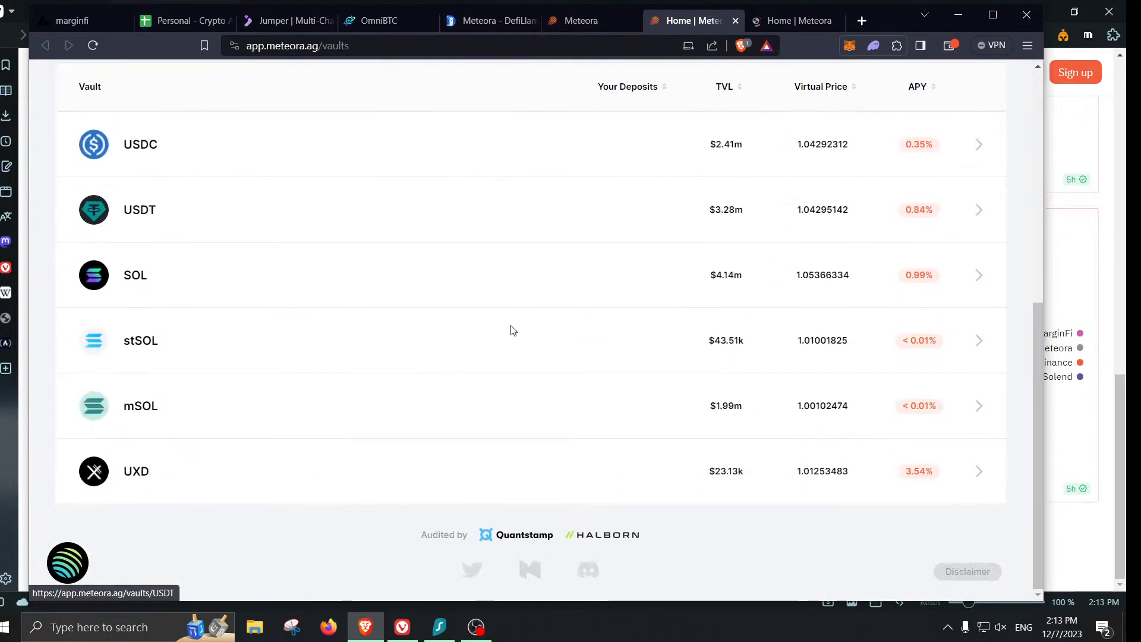
pyautogui.scroll(3, 513, 331)
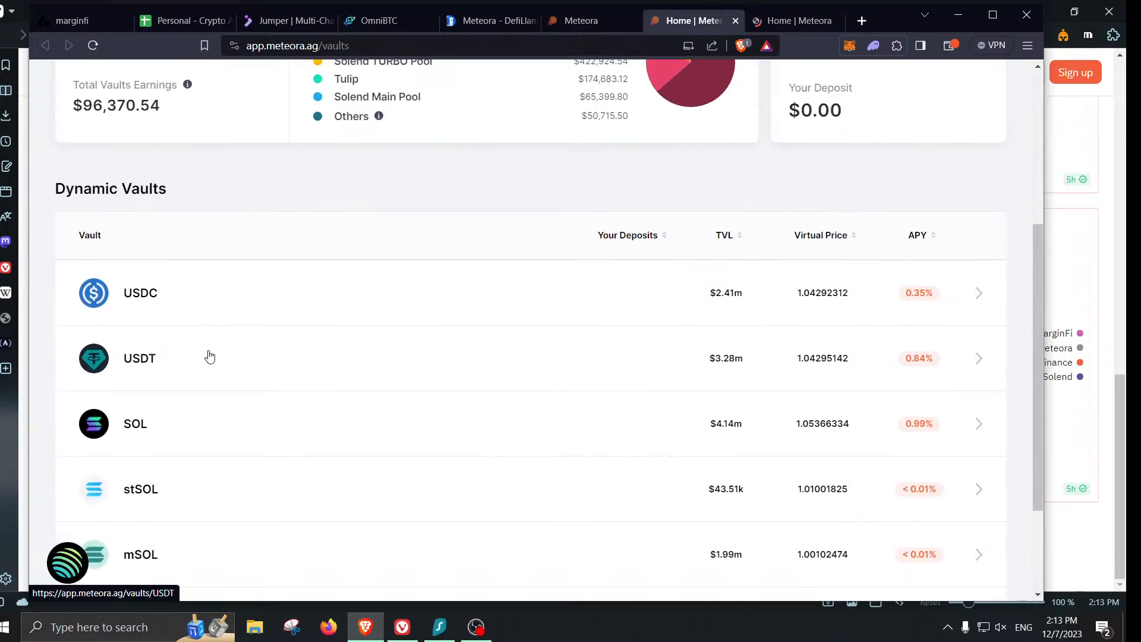
pyautogui.scroll(5, 301, 423)
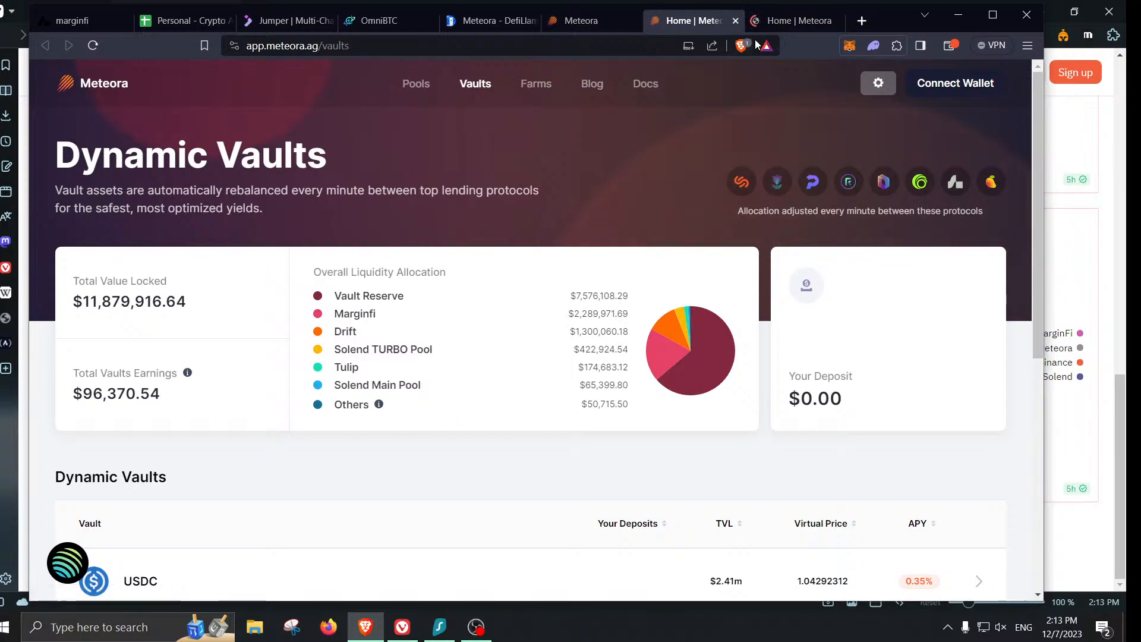
# - Scroll through the Meteora Pools table listings
pyautogui.click(791, 20)
pyautogui.scroll(-3, 806, 236)
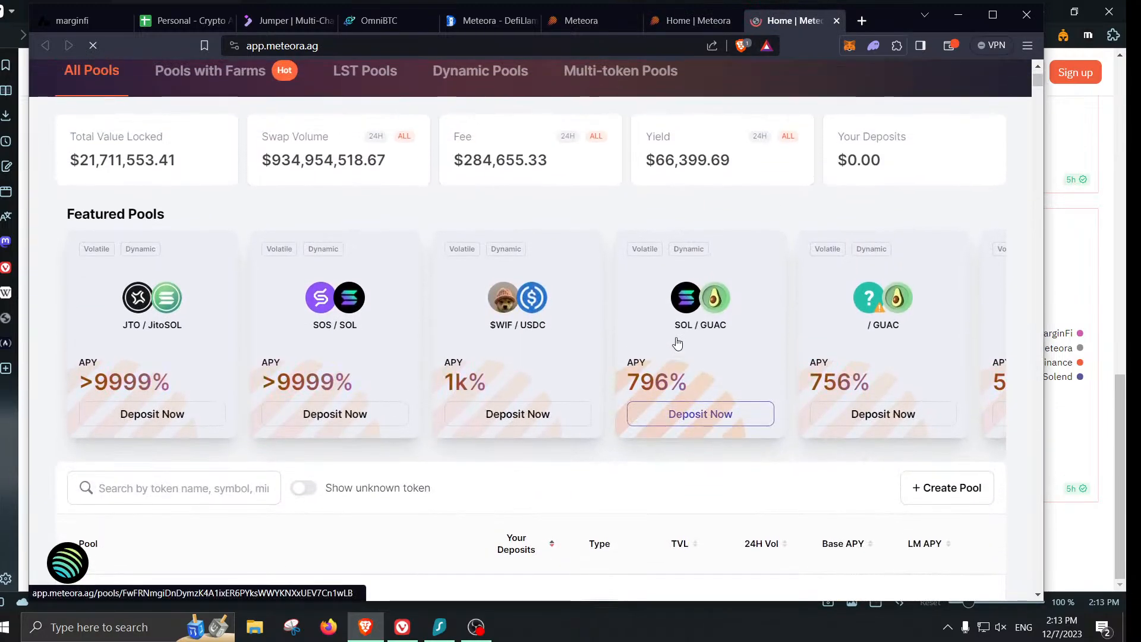
pyautogui.scroll(-3, 706, 308)
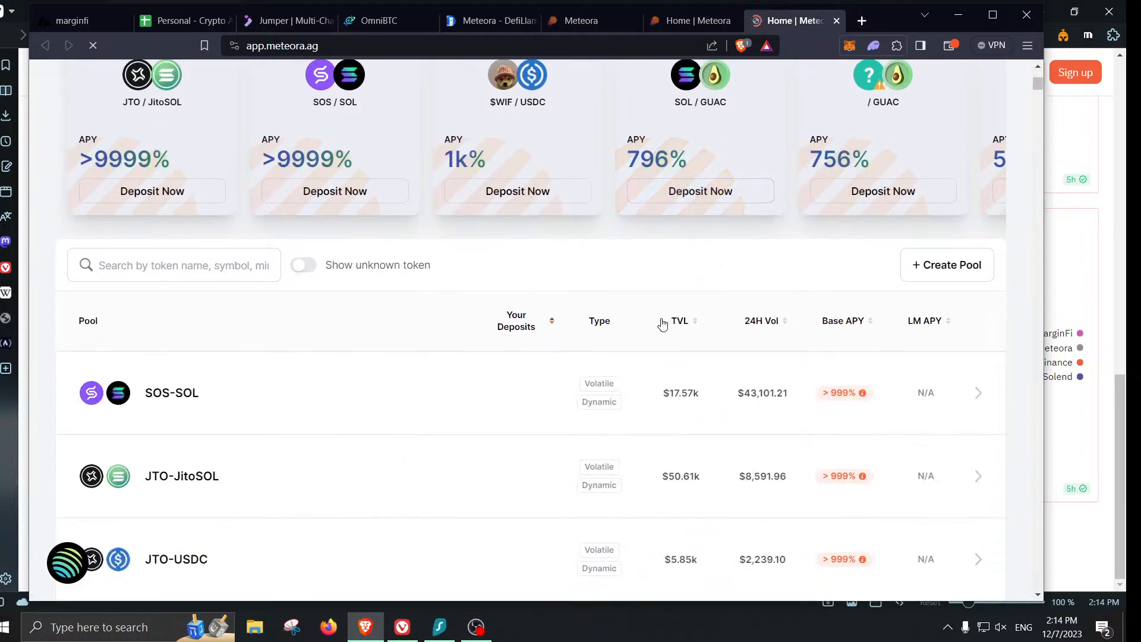
pyautogui.scroll(-8, 663, 324)
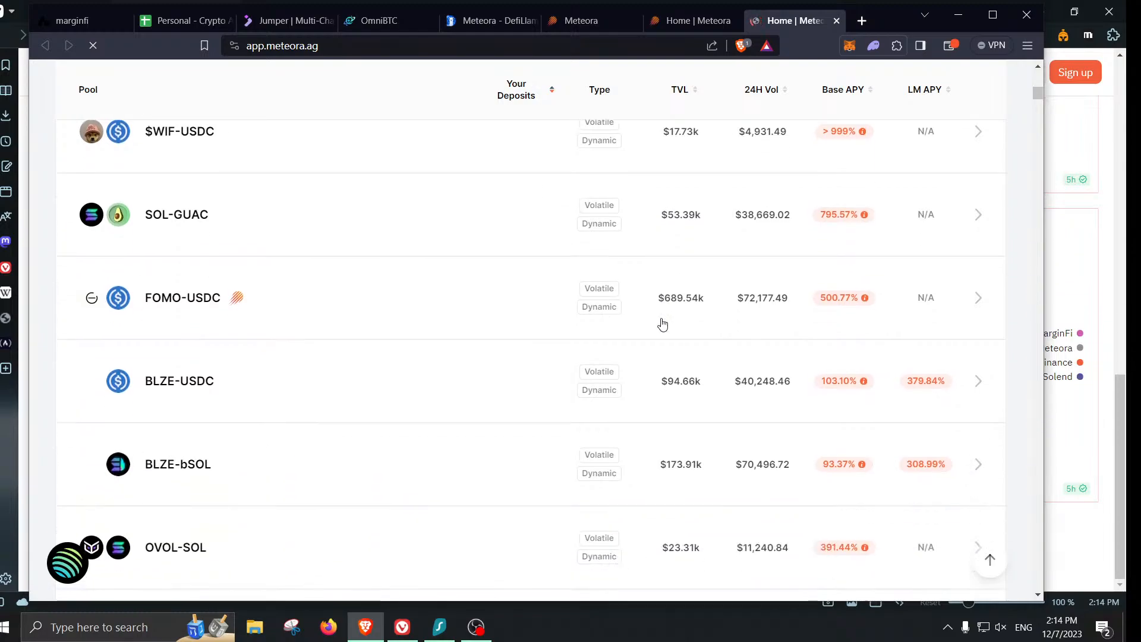
pyautogui.scroll(-6, 505, 398)
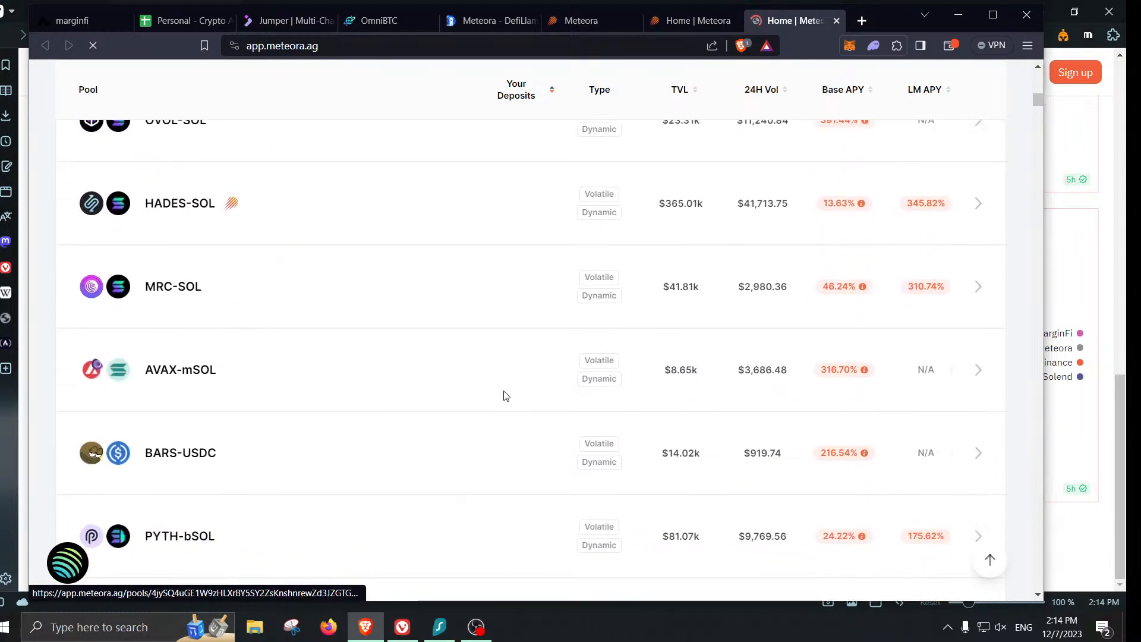
pyautogui.scroll(-5, 505, 387)
pyautogui.scroll(-4, 471, 344)
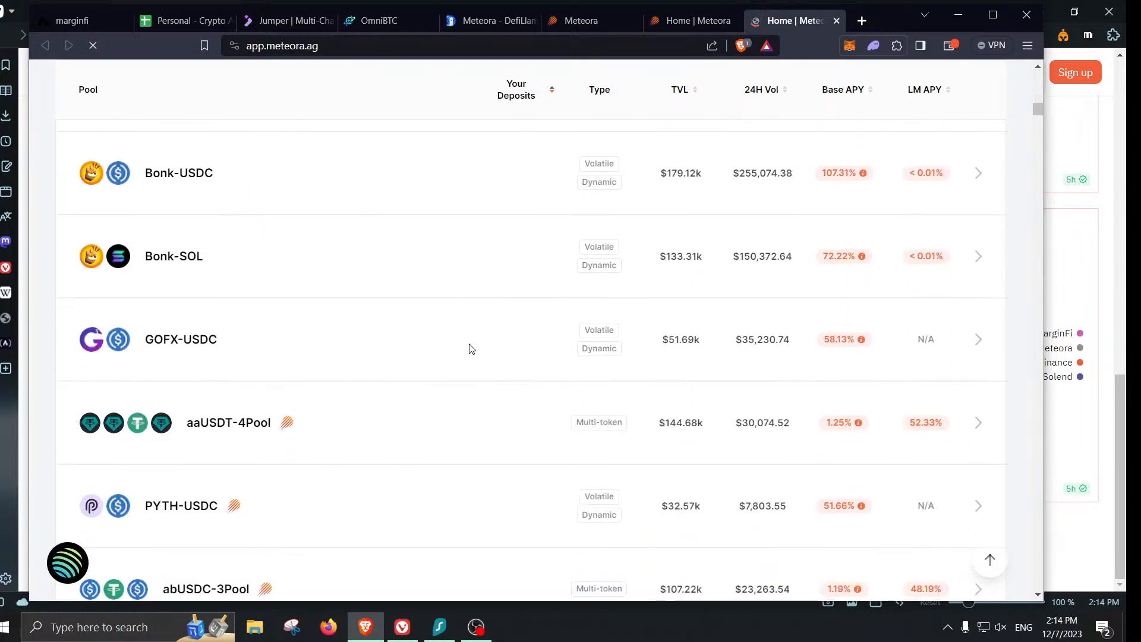
pyautogui.scroll(-5, 472, 349)
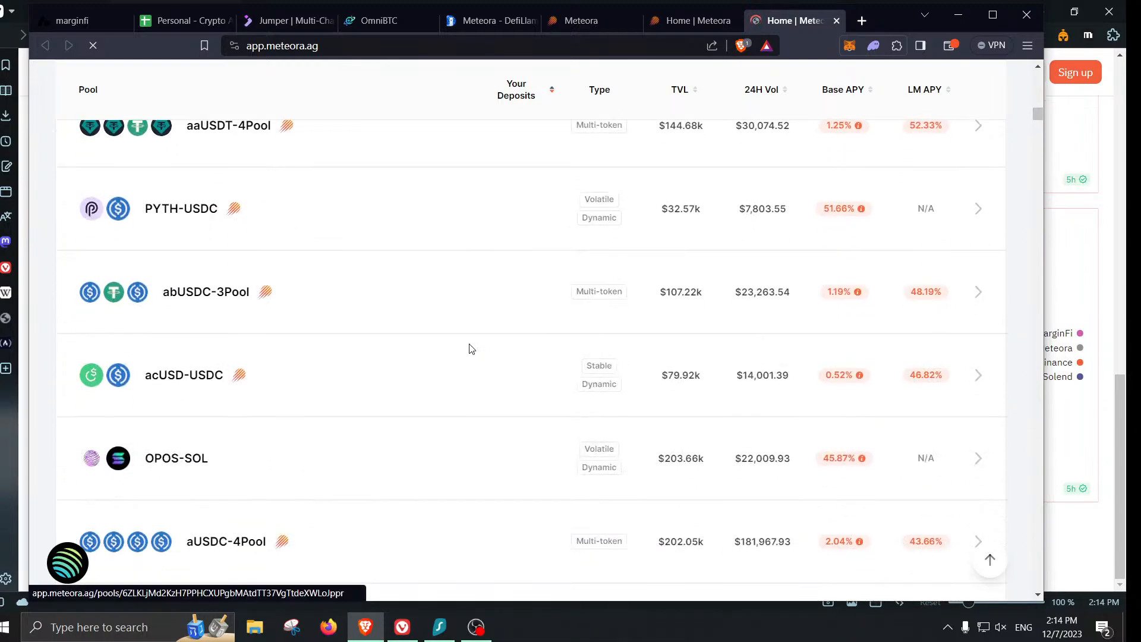
pyautogui.scroll(-5, 469, 349)
pyautogui.scroll(-5, 469, 348)
pyautogui.scroll(13, 565, 278)
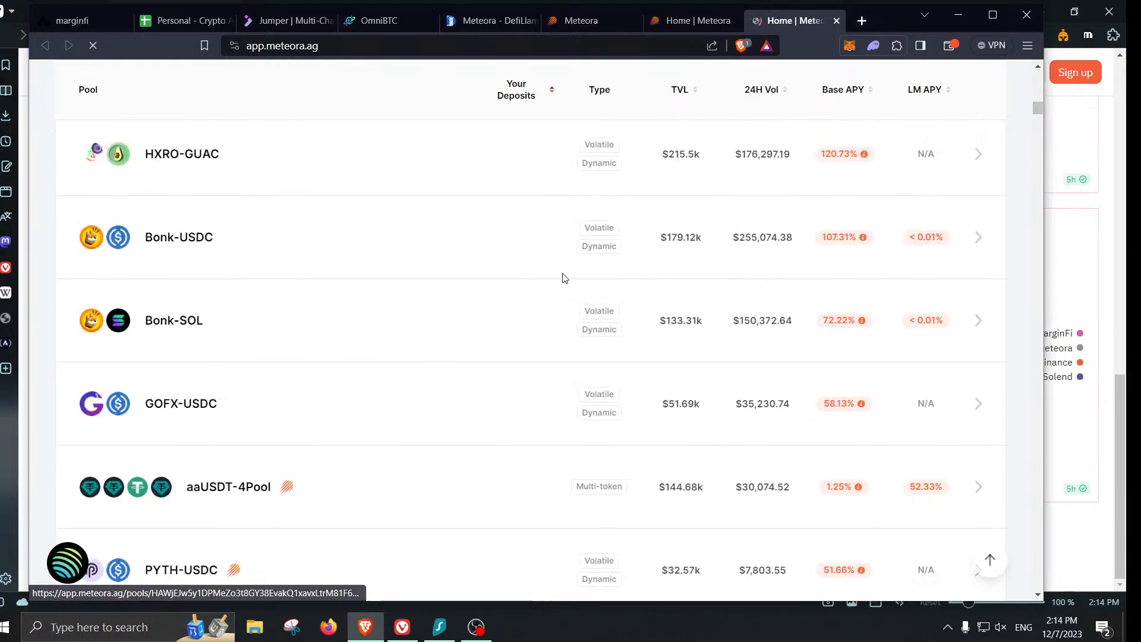
# - Browse the Dynamic Vaults list and open a new blank tab
pyautogui.click(691, 25)
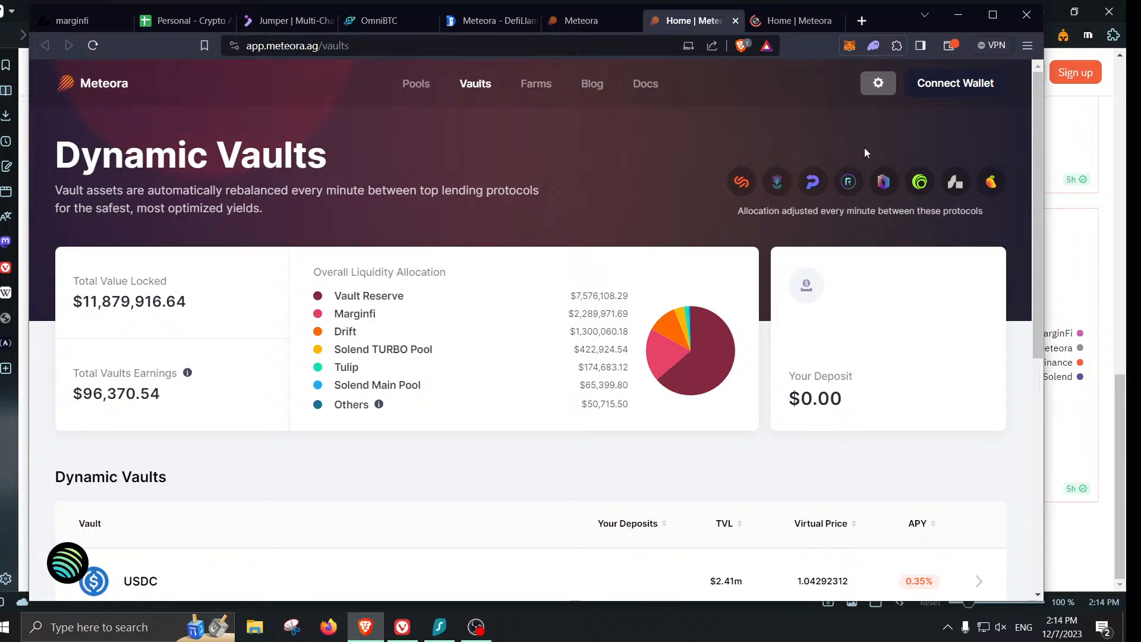
pyautogui.scroll(-5, 634, 159)
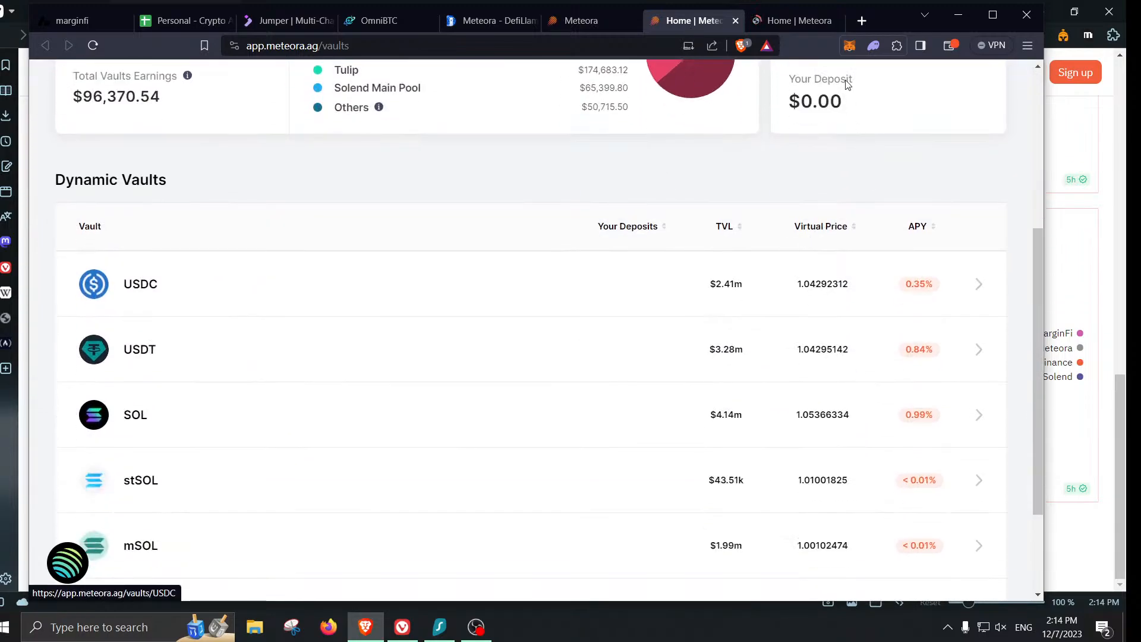
pyautogui.click(862, 20)
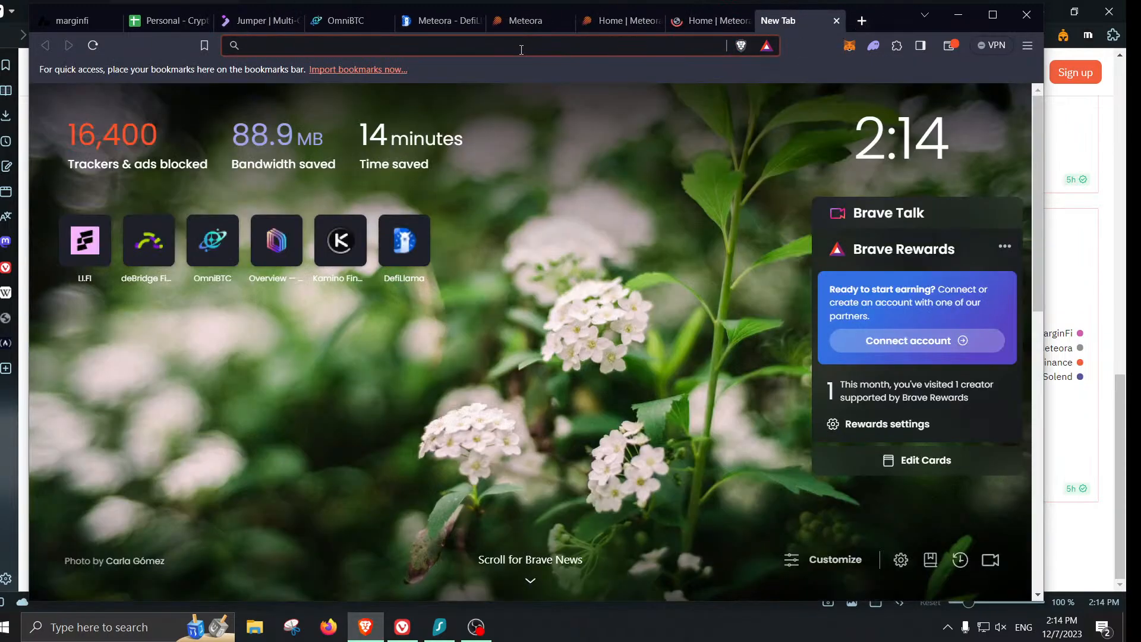
# - Go to phoenix.trade, launch the app, dismiss the Brave Wallet notice, and view the SOL/USDC market
pyautogui.write('phoenix.trade')
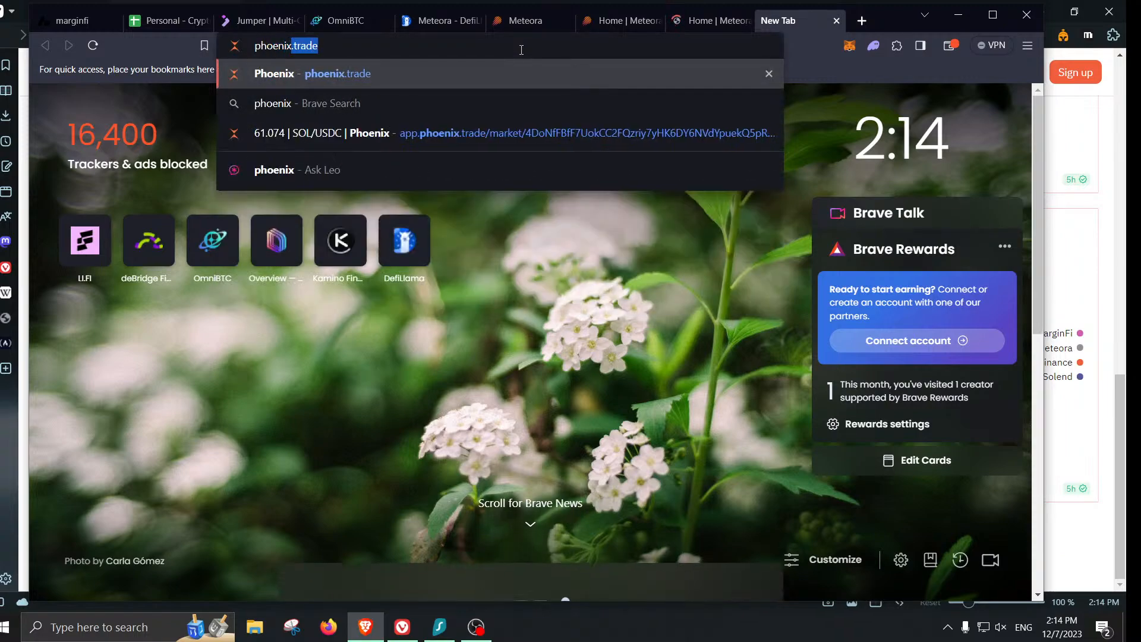
pyautogui.press('Return')
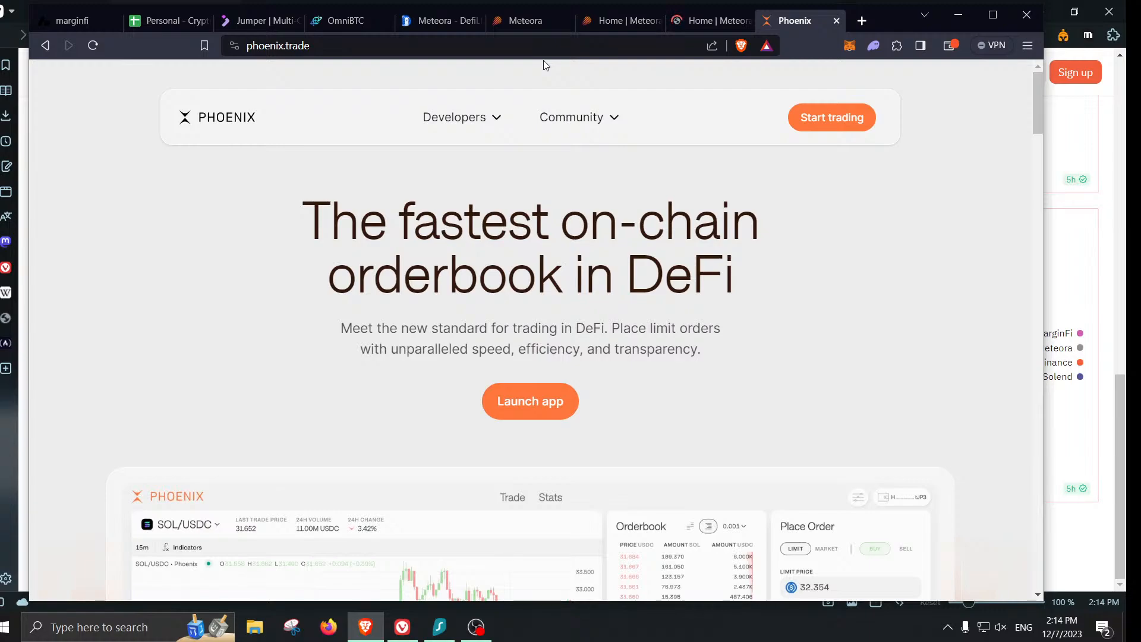
pyautogui.click(558, 404)
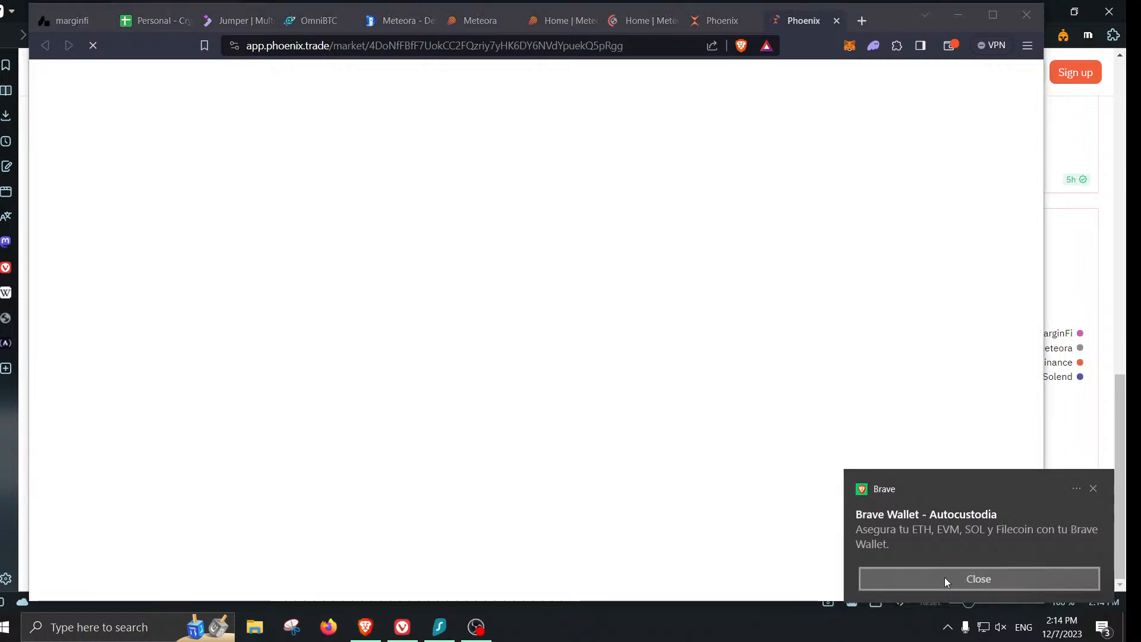
pyautogui.click(945, 577)
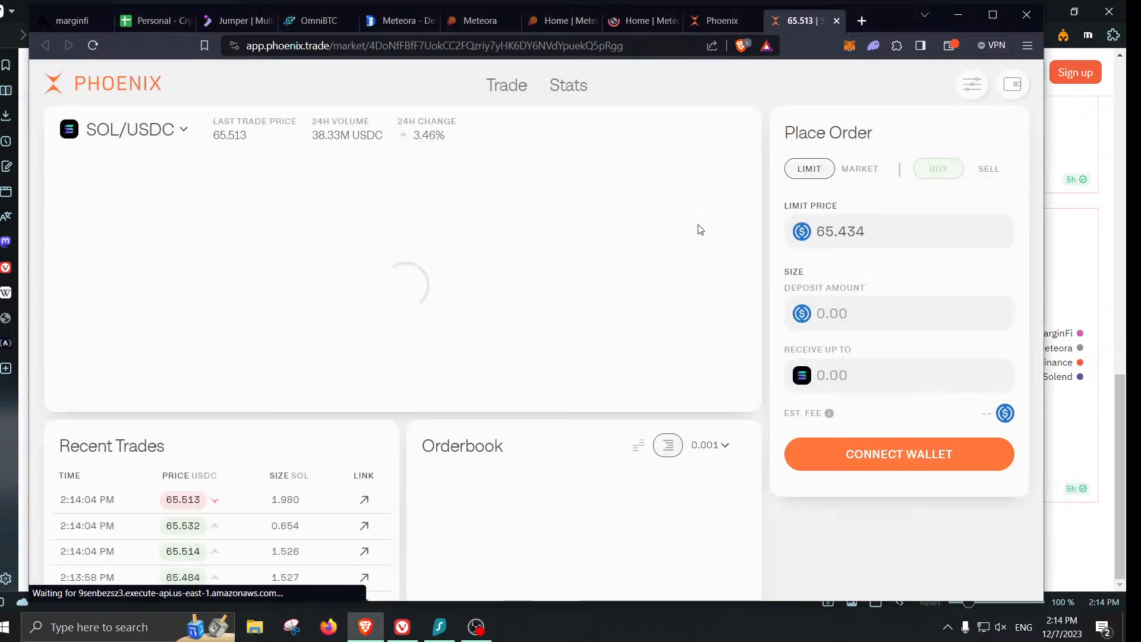
pyautogui.scroll(-4, 699, 230)
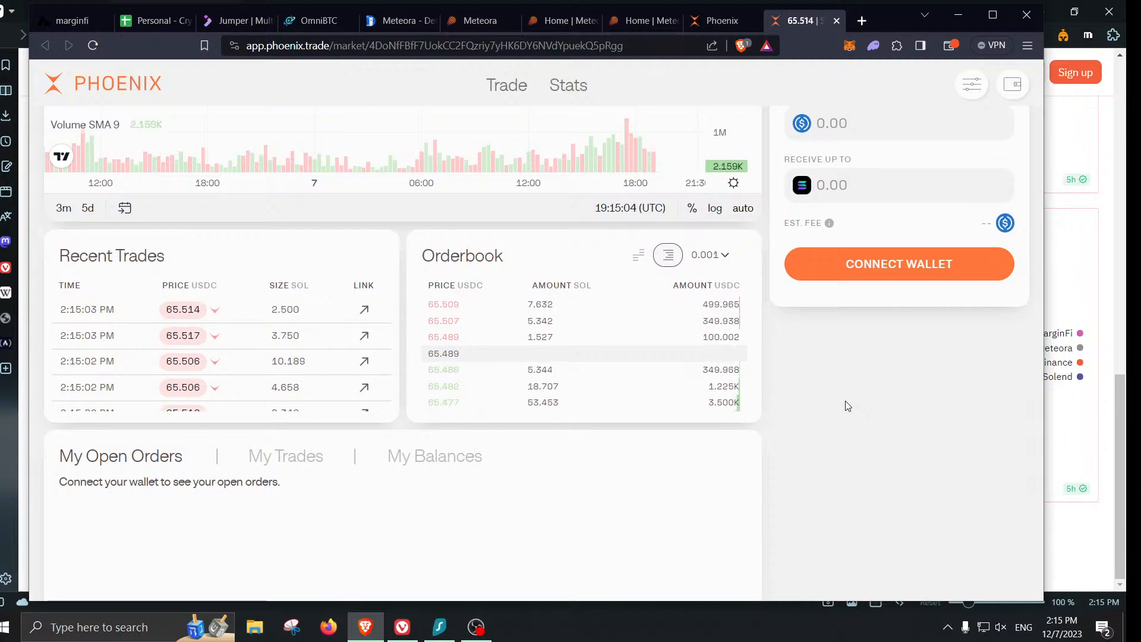
pyautogui.scroll(1, 777, 389)
pyautogui.scroll(2, 779, 393)
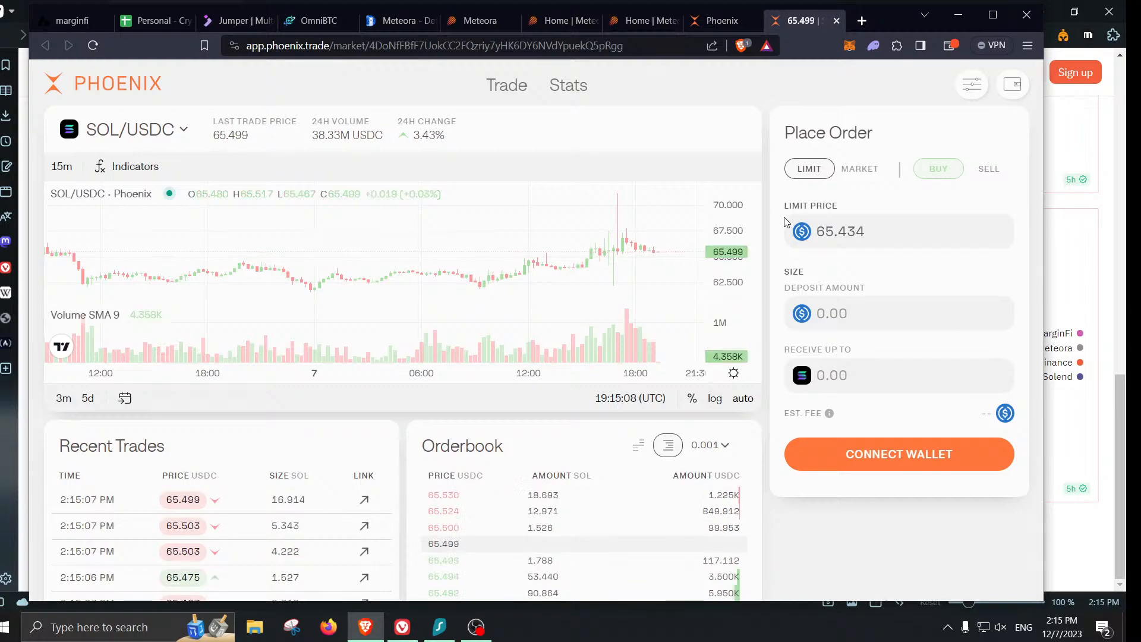
# - Connect the Phantom wallet, check Phoenix's all-time Stats, then return to the SOL/USDC market
pyautogui.click(872, 455)
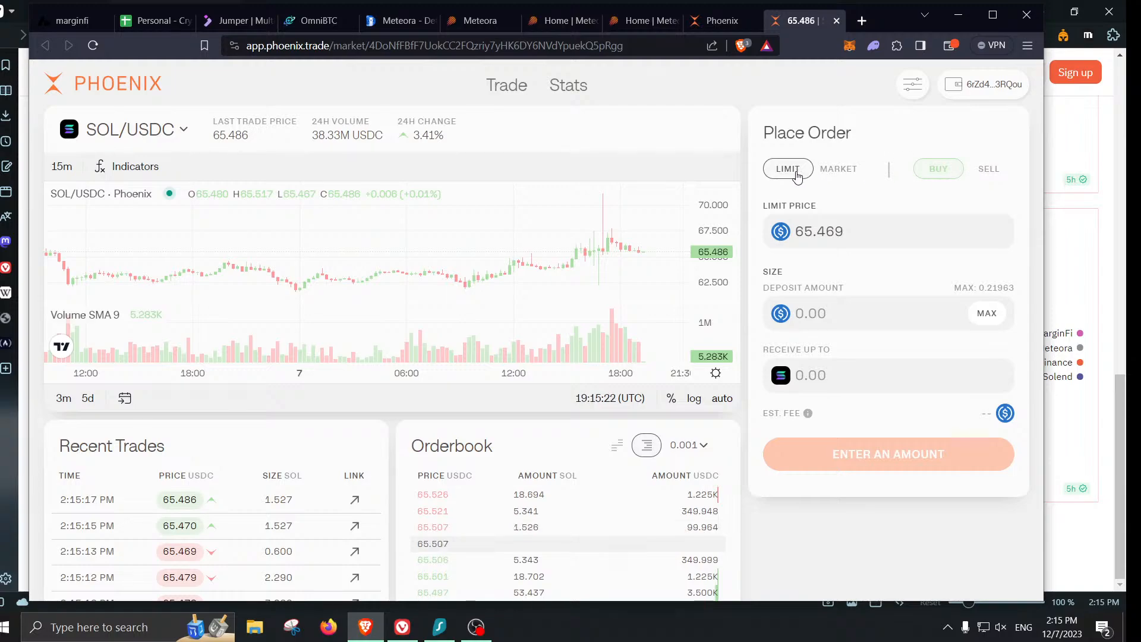
pyautogui.click(574, 87)
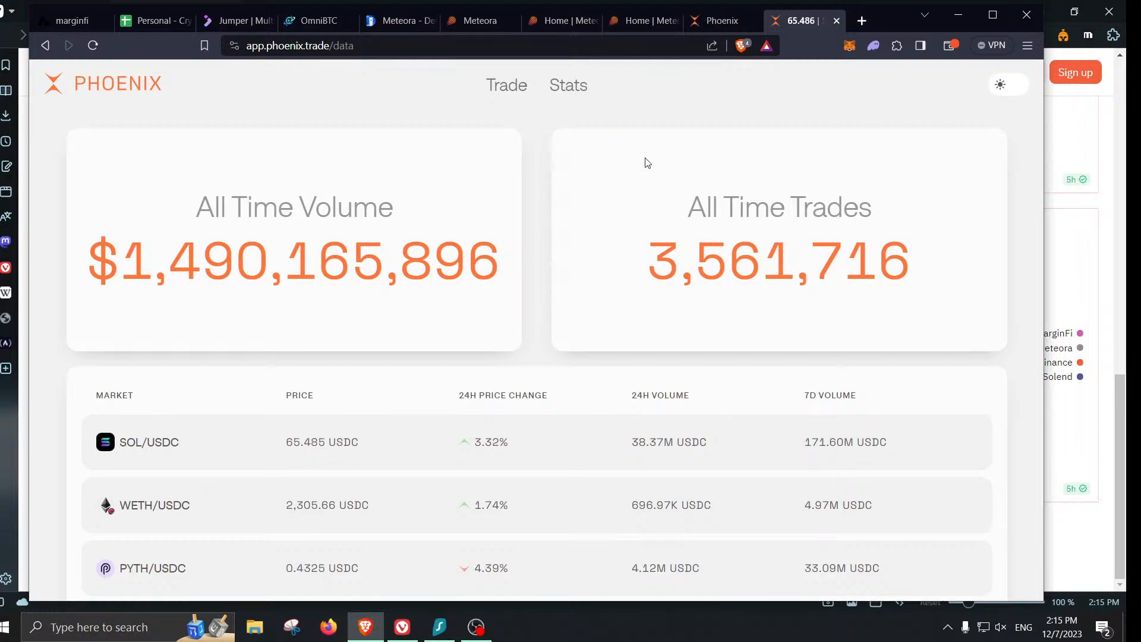
pyautogui.click(523, 94)
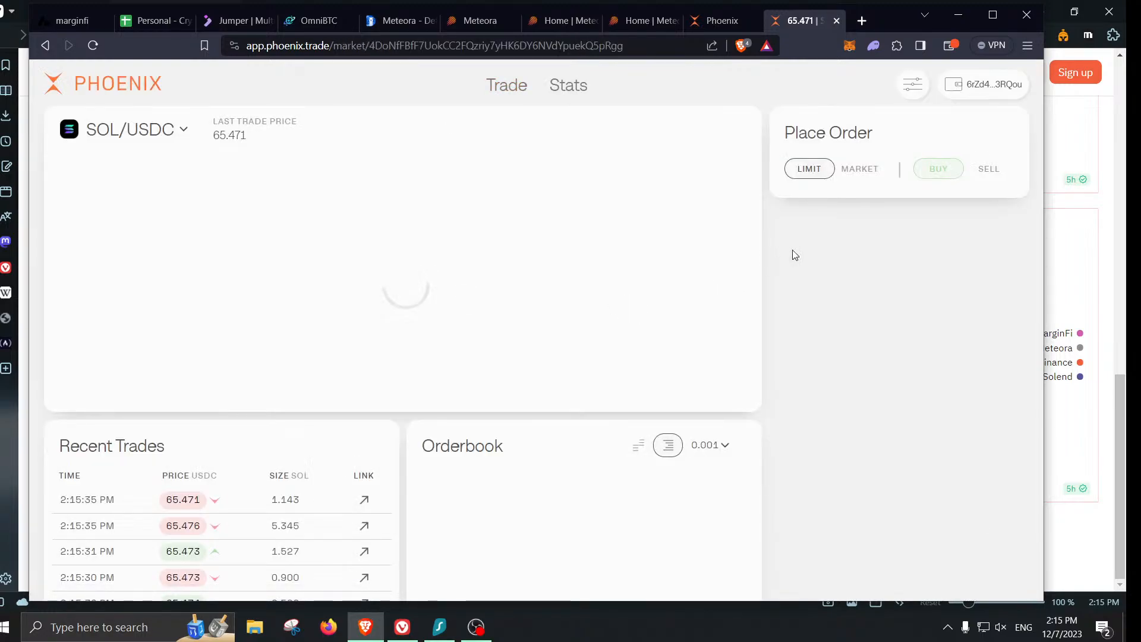
pyautogui.scroll(-3, 872, 165)
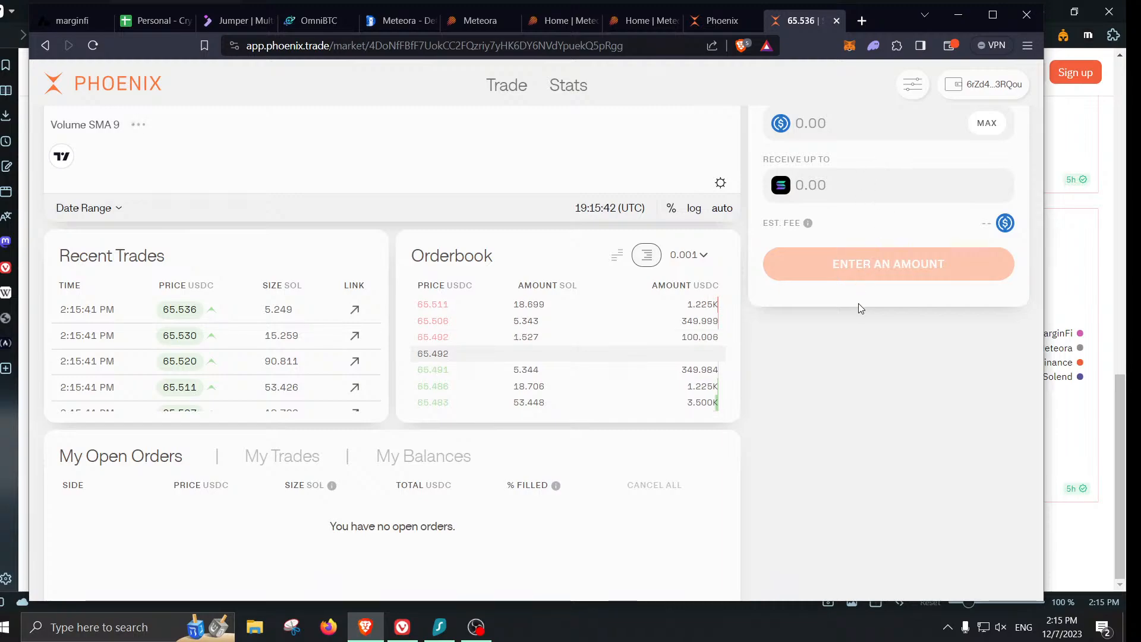
pyautogui.scroll(3, 862, 473)
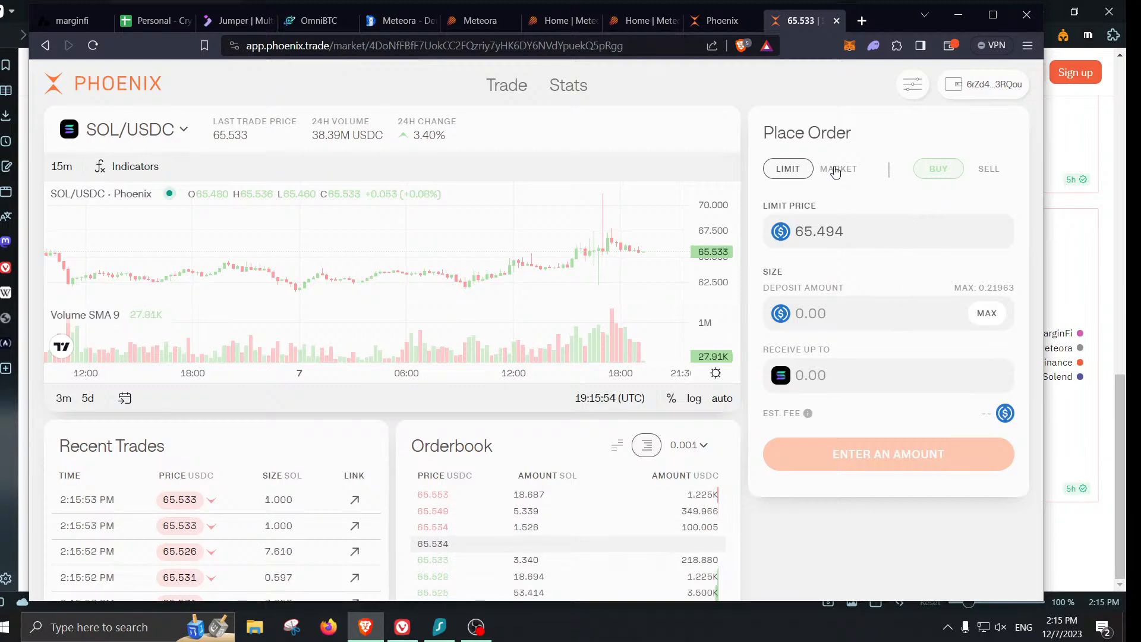
# - Place a market sell order for 0.75 SOL and approve it in the wallet
pyautogui.click(988, 171)
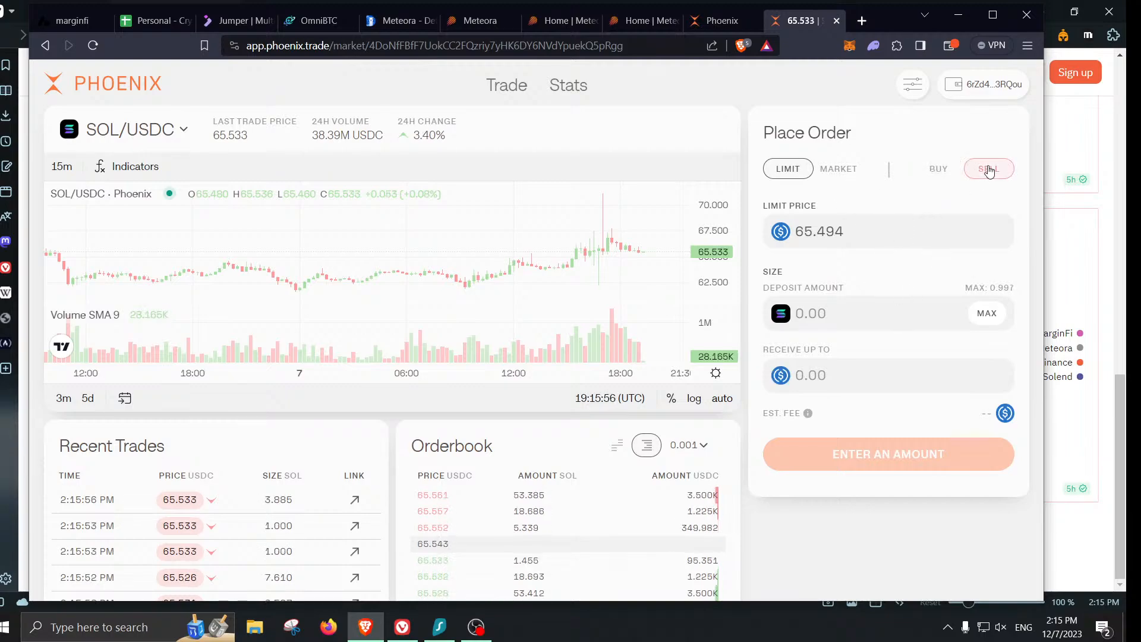
pyautogui.click(933, 316)
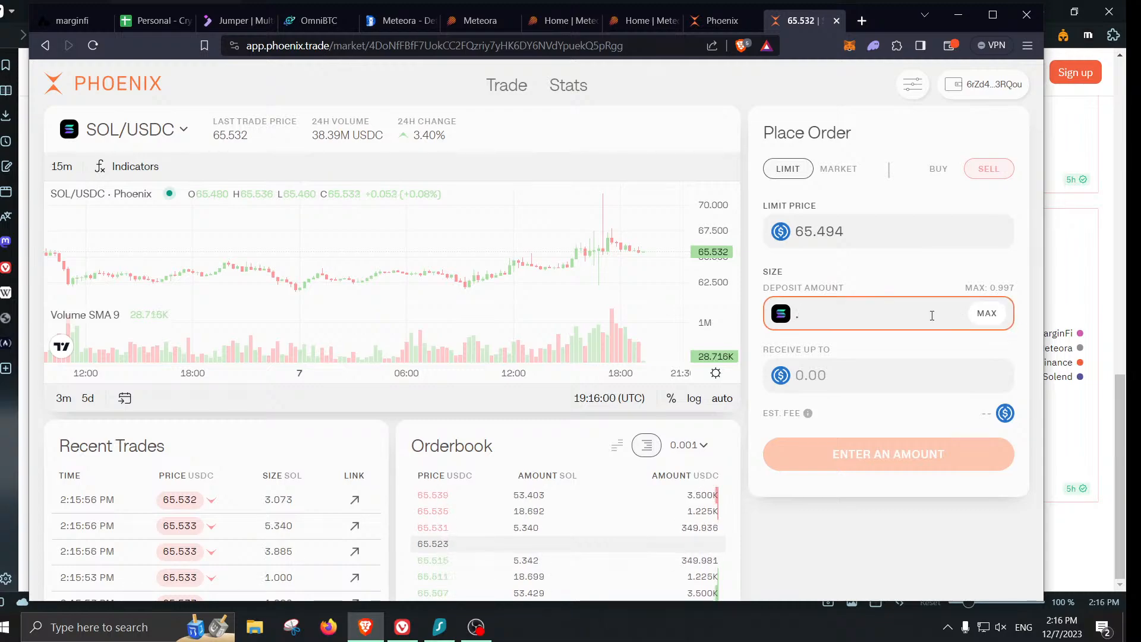
pyautogui.write('.75')
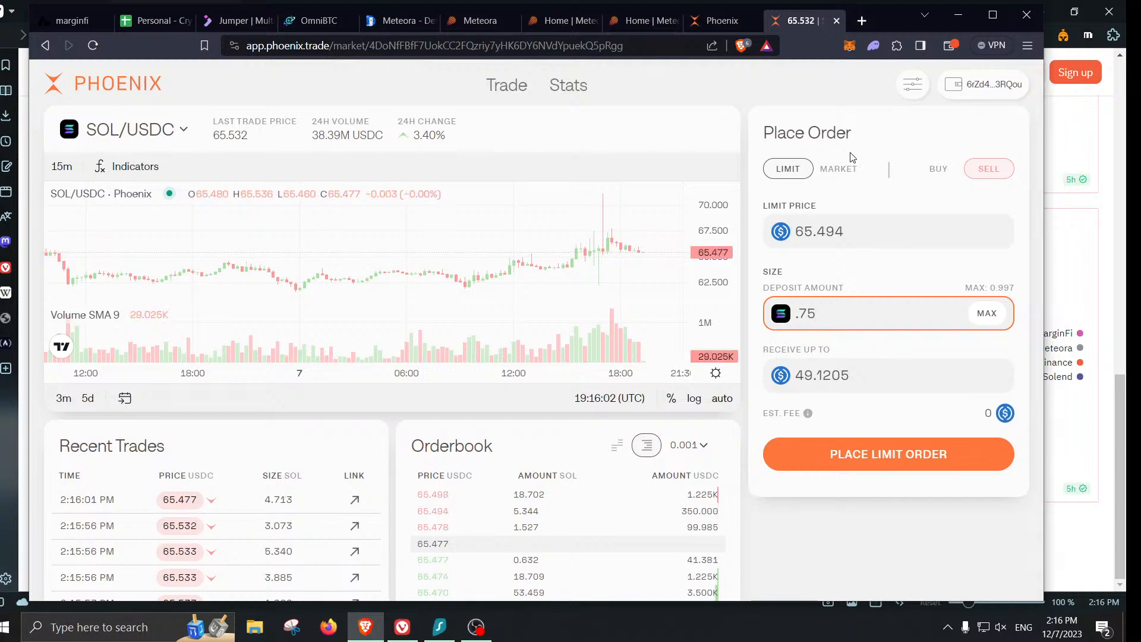
pyautogui.click(839, 170)
pyautogui.click(900, 244)
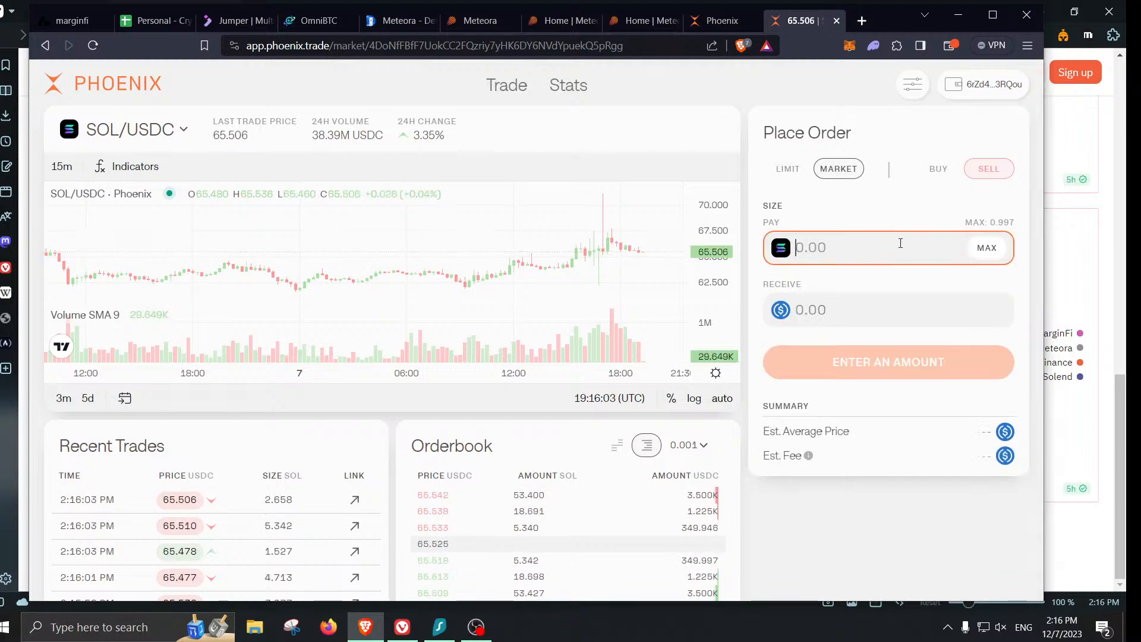
pyautogui.write('0.75')
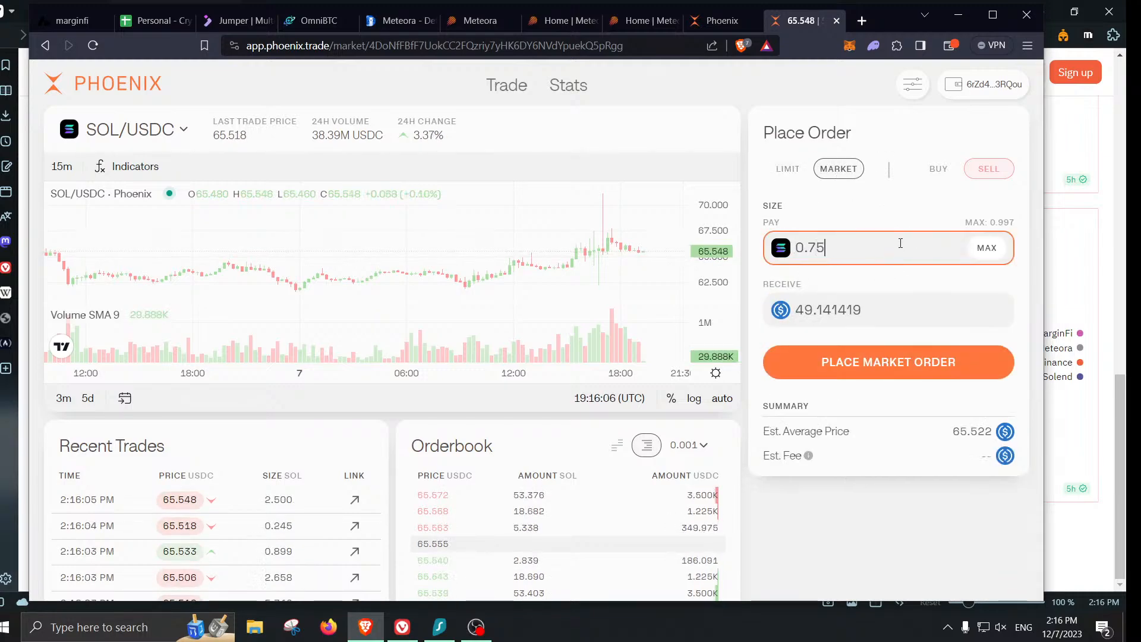
pyautogui.click(890, 369)
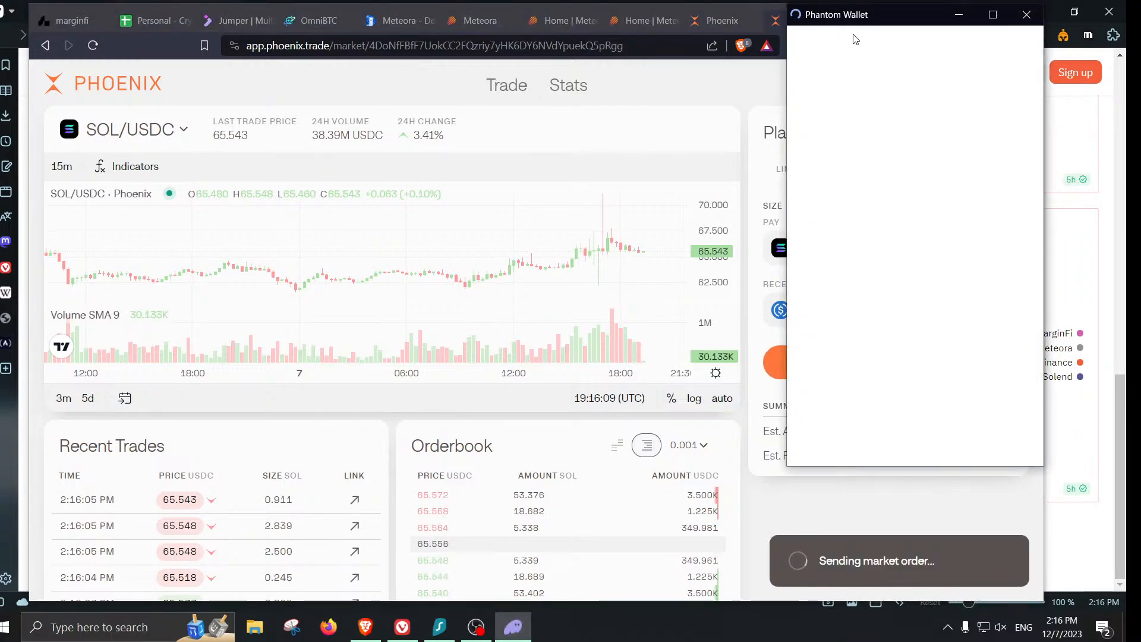
pyautogui.moveTo(857, 16); pyautogui.dragTo(651, 82)
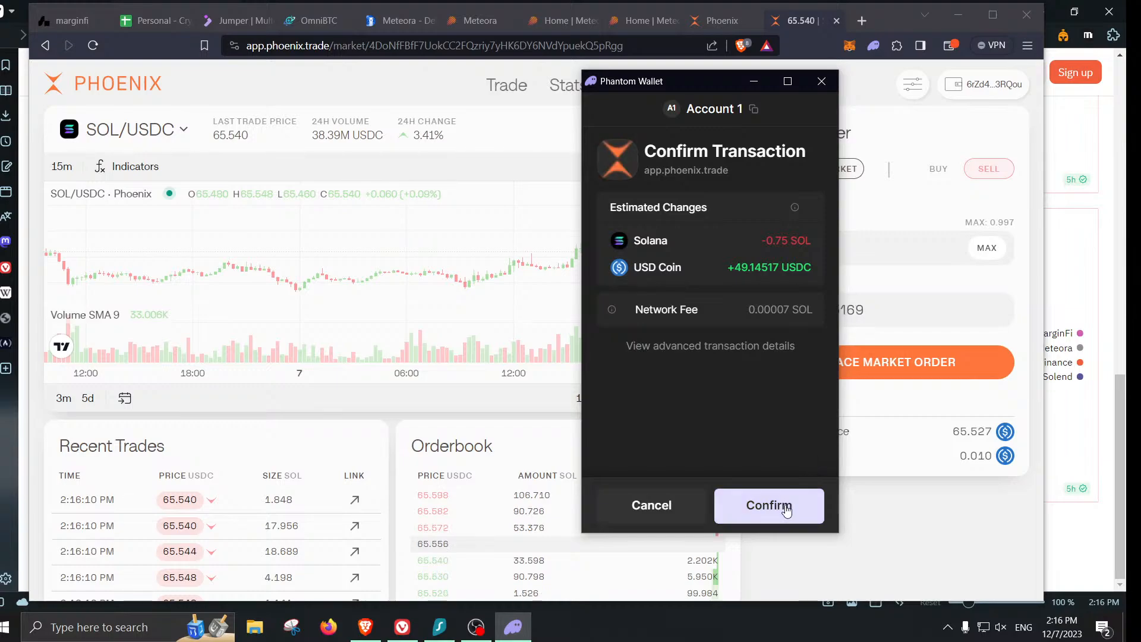
pyautogui.click(786, 505)
# - Confirm in My Trades that 0.750 SOL sold for 49.154 USDC at 65.552
pyautogui.scroll(-3, 786, 505)
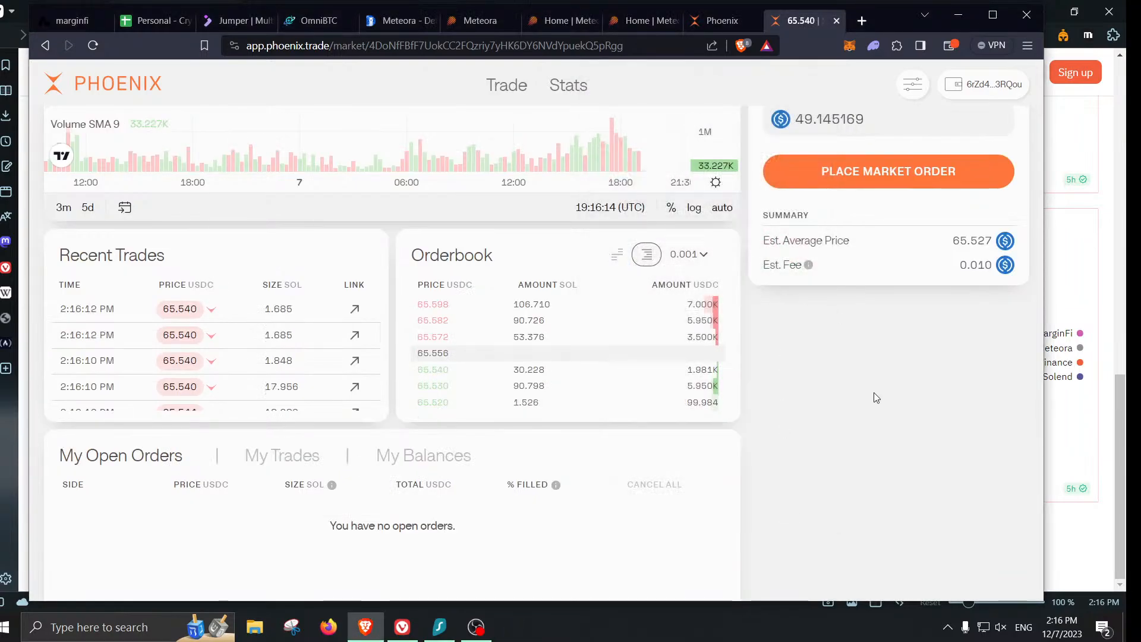
pyautogui.scroll(-2, 824, 422)
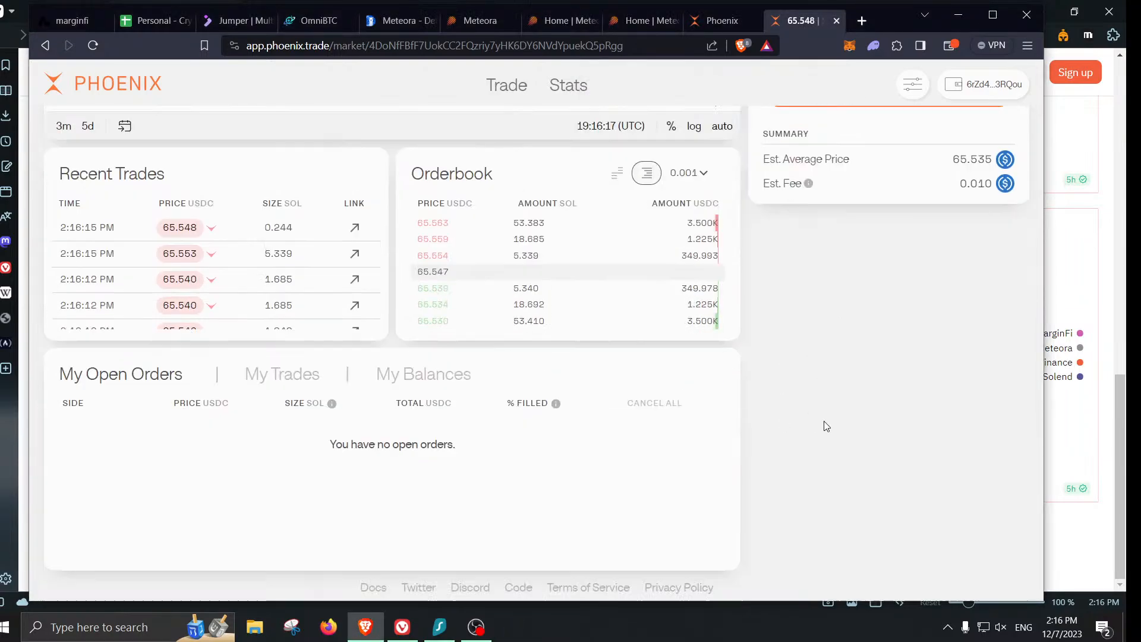
pyautogui.scroll(2, 291, 475)
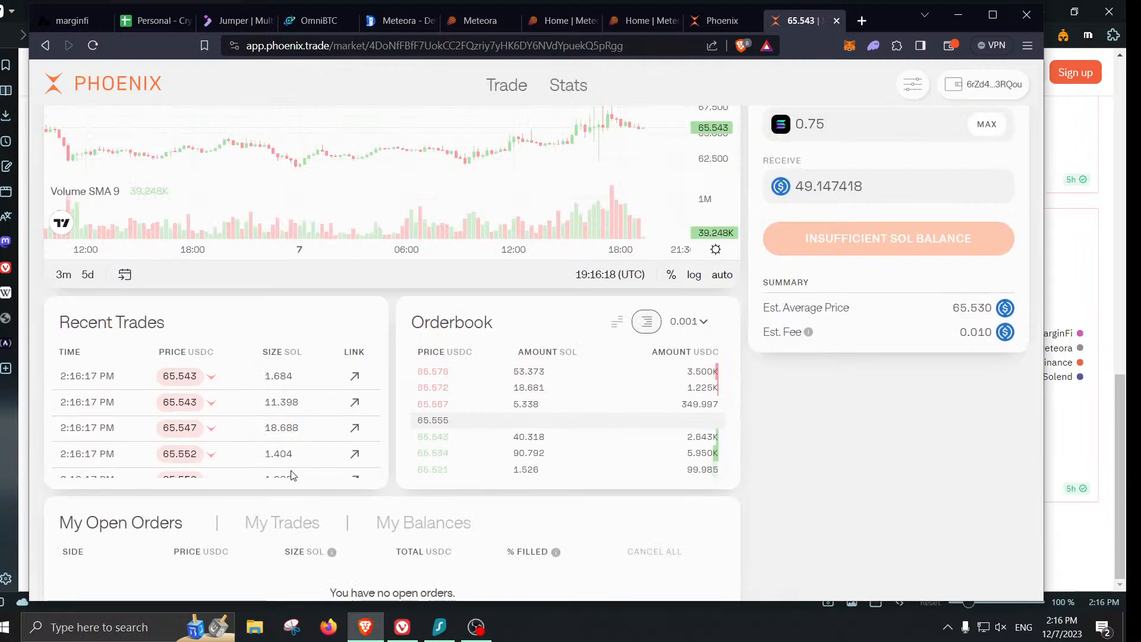
pyautogui.click(277, 527)
pyautogui.scroll(-2, 703, 447)
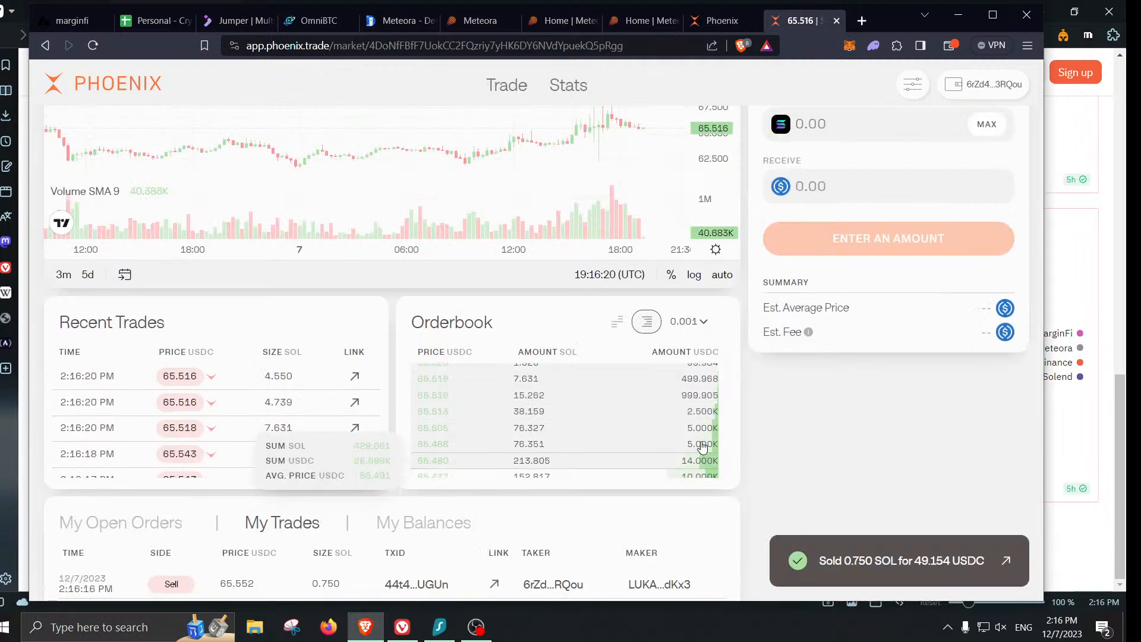
pyautogui.scroll(-2, 755, 419)
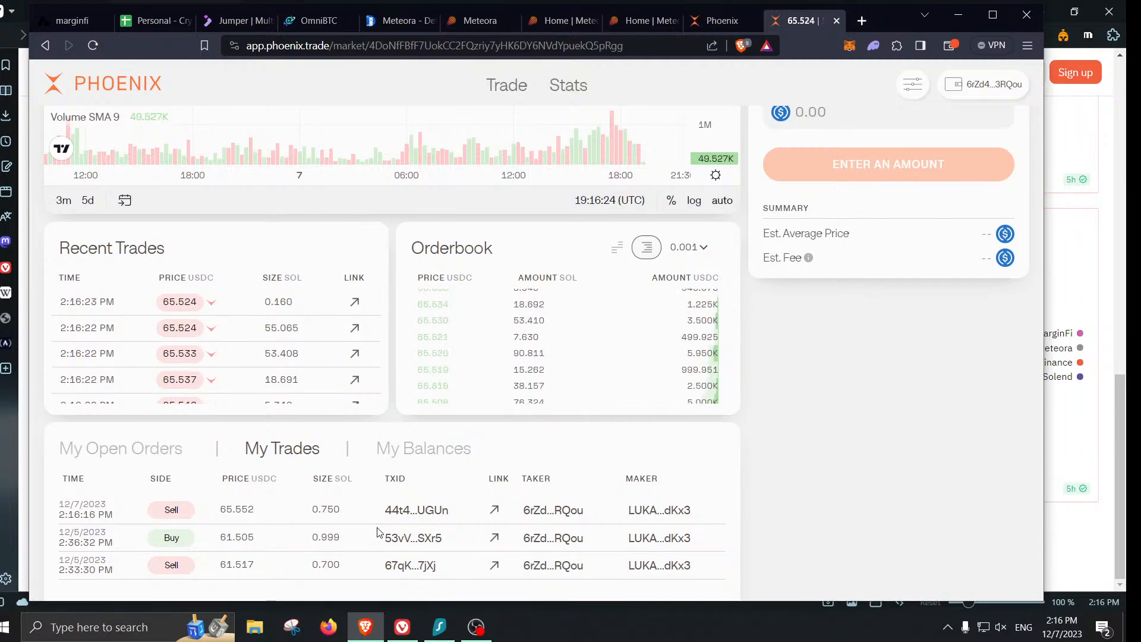
pyautogui.click(159, 30)
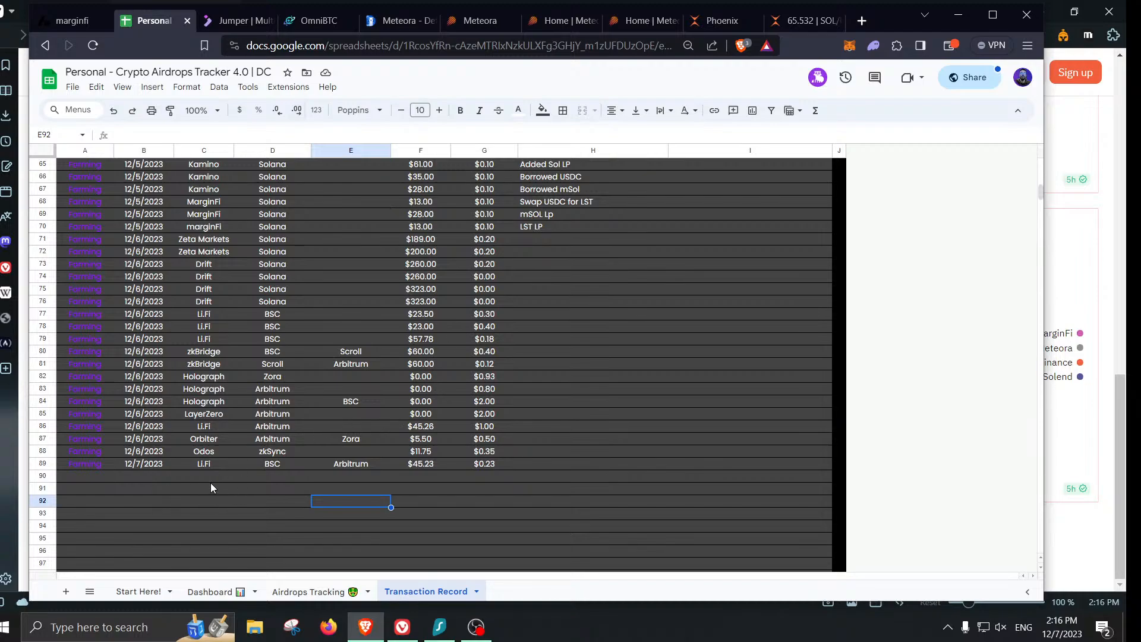
# - Enter Phoenix as the platform and Solana as the chain in row 90
pyautogui.click(189, 480)
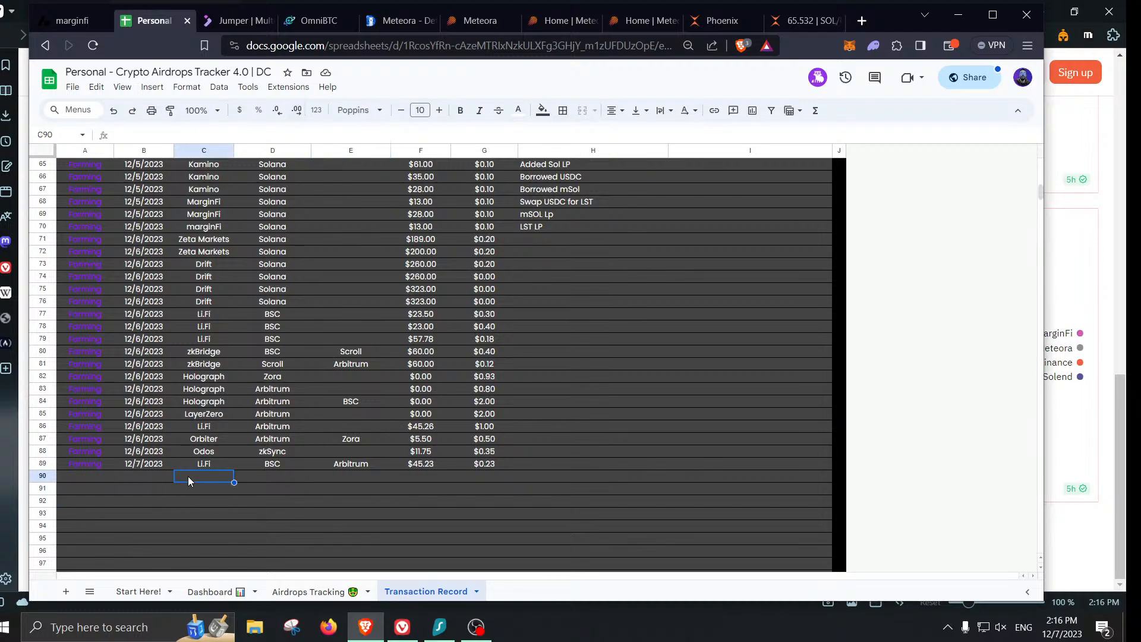
pyautogui.write('Phoenix')
pyautogui.press('Tab')
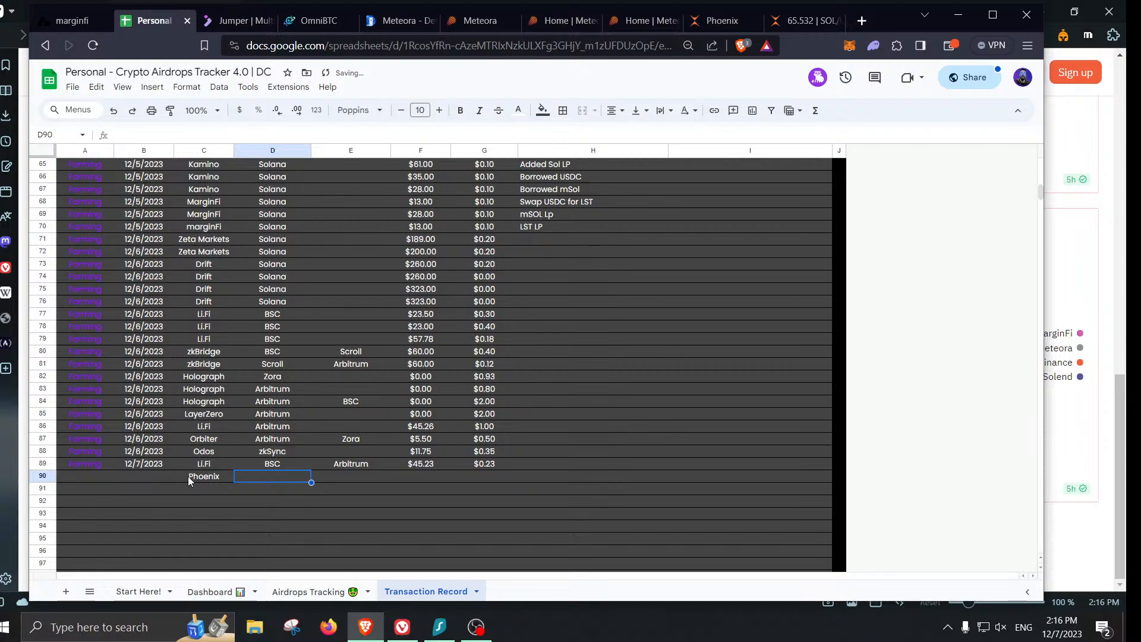
pyautogui.write('a')
pyautogui.press('BackSpace')
pyautogui.press('BackSpace')
pyautogui.write('s')
pyautogui.press('BackSpace')
pyautogui.write('S')
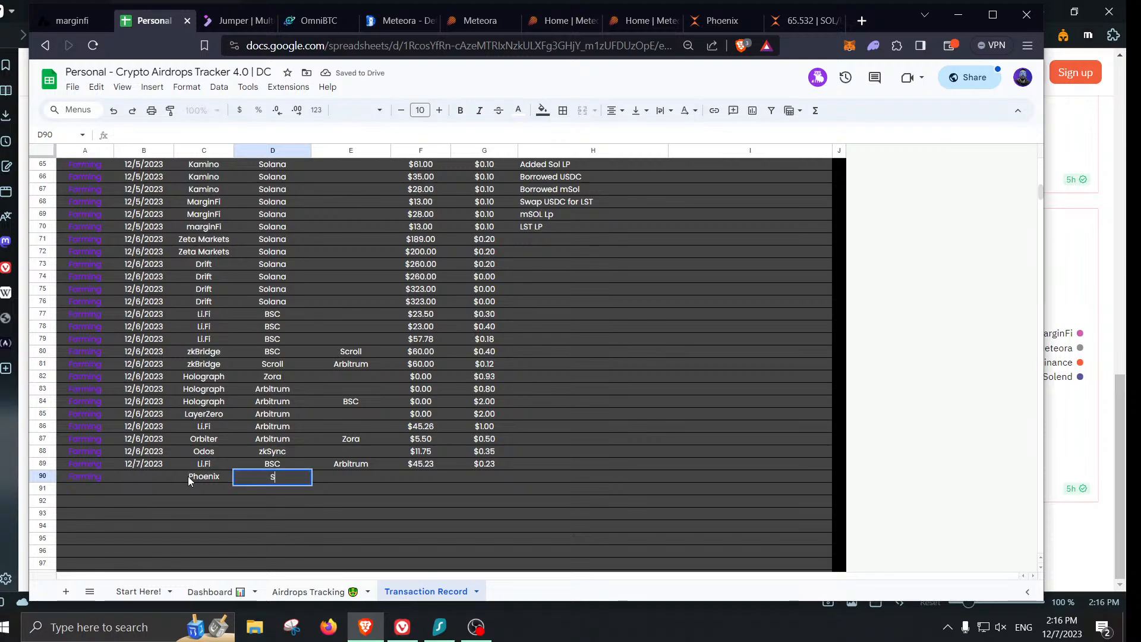
pyautogui.write('olana')
pyautogui.press('Tab')
pyautogui.press('Tab')
# - Add $49.50 volume, $0.20 gas and date 12/7/2023, then view the Airdrops Tracking sheet
pyautogui.write('4')
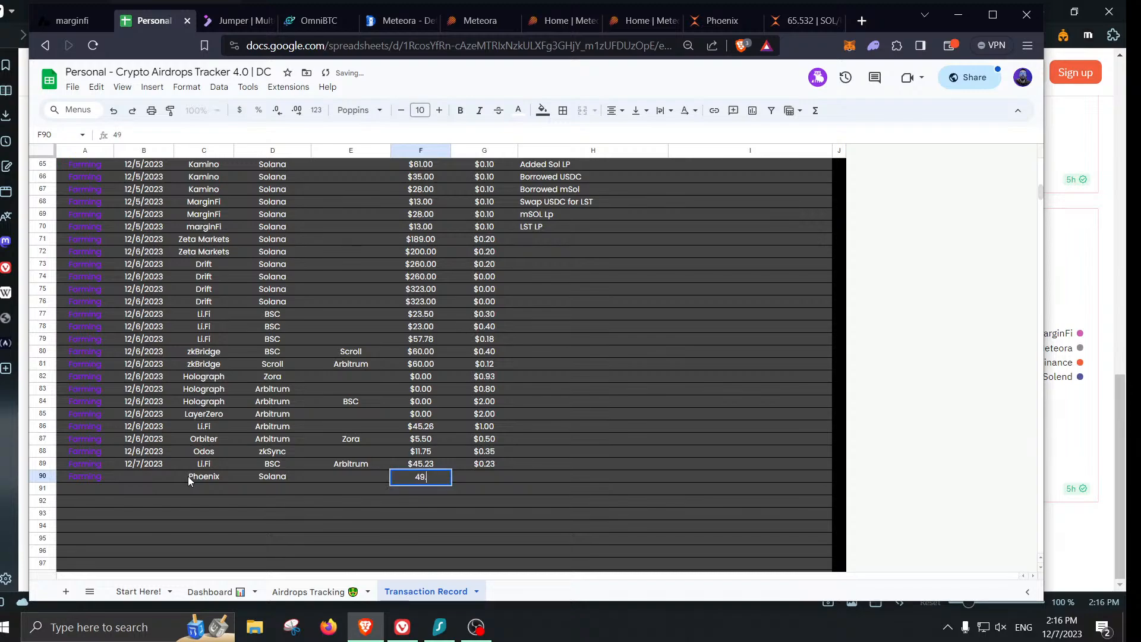
pyautogui.write('9.5')
pyautogui.press('Tab')
pyautogui.write('0.2')
pyautogui.press('Left')
pyautogui.press('Left')
pyautogui.press('Left')
pyautogui.press('Left')
pyautogui.press('Left')
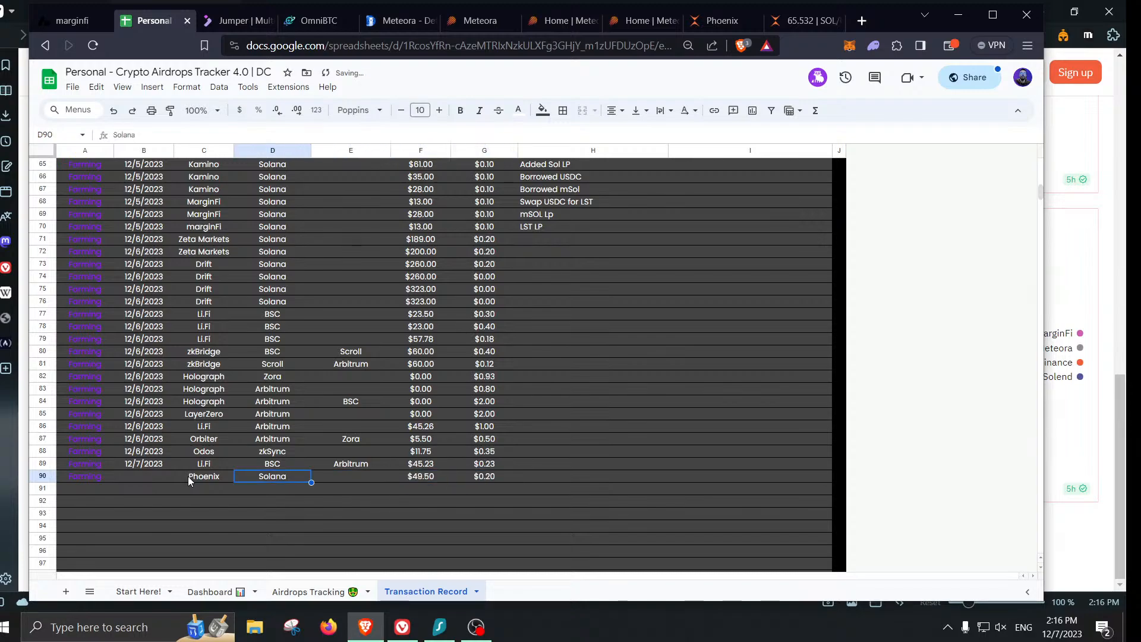
pyautogui.write('12/7/2023')
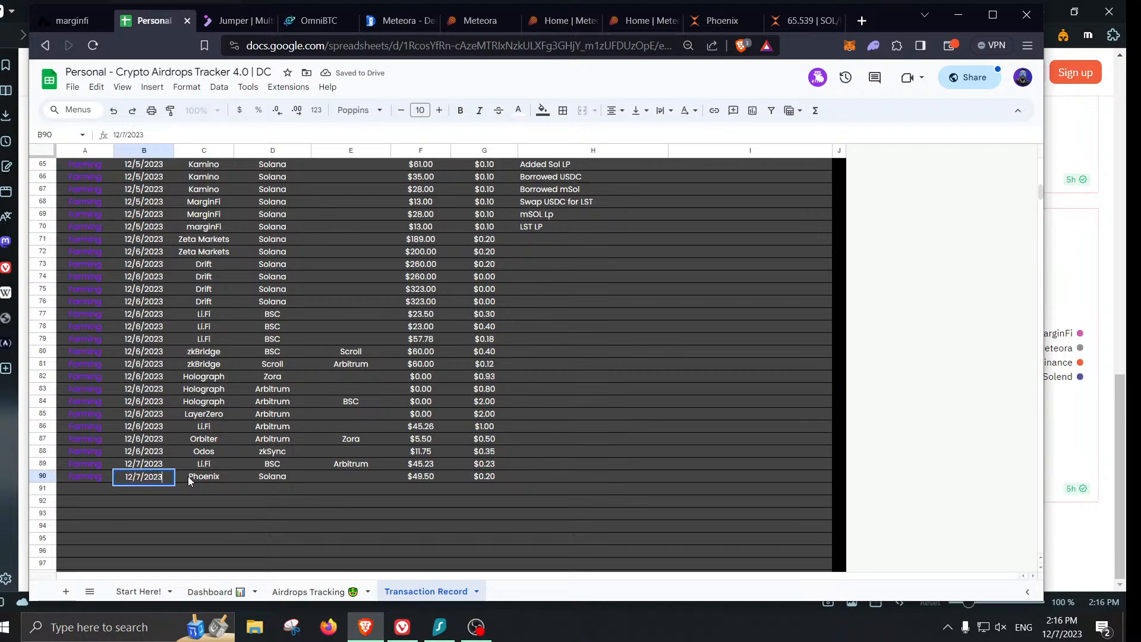
pyautogui.press('Return')
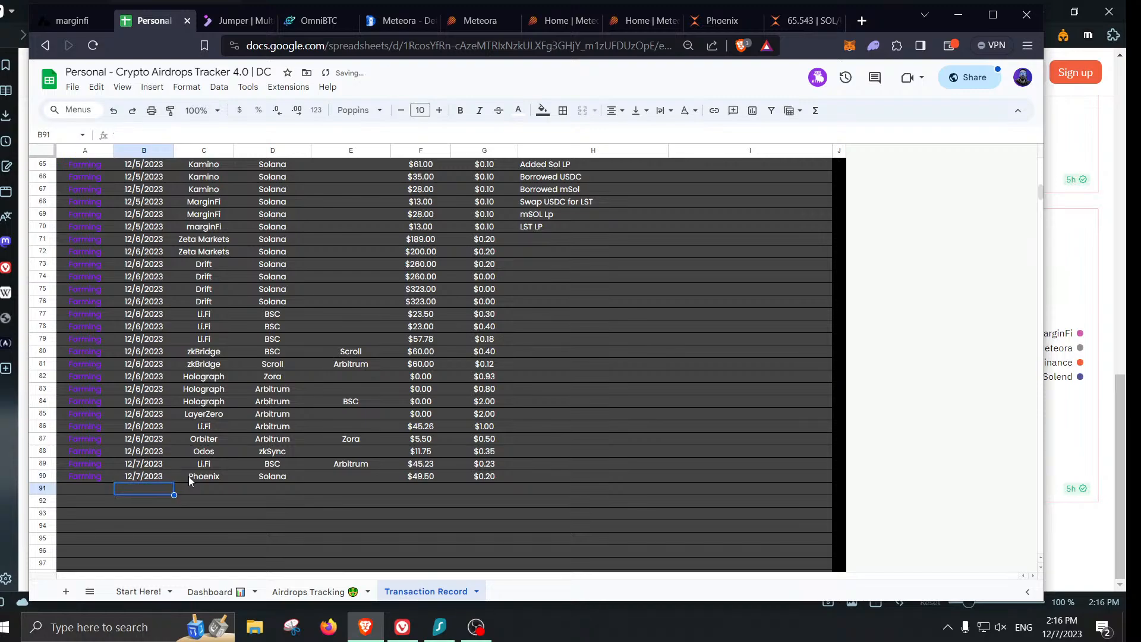
pyautogui.click(289, 591)
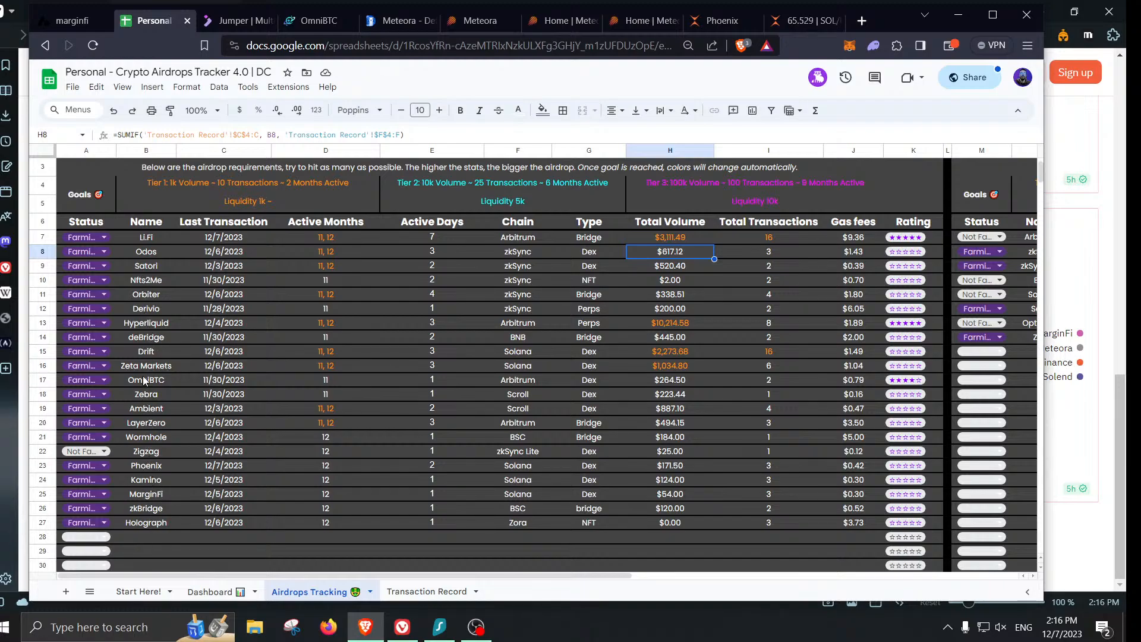
pyautogui.click(147, 465)
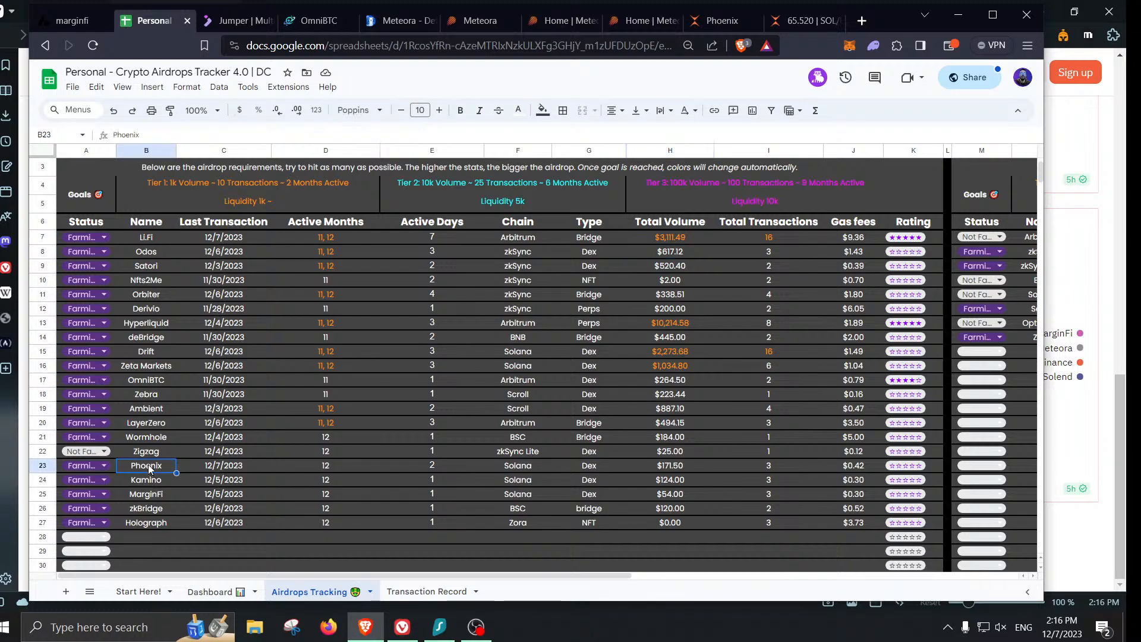
pyautogui.click(773, 468)
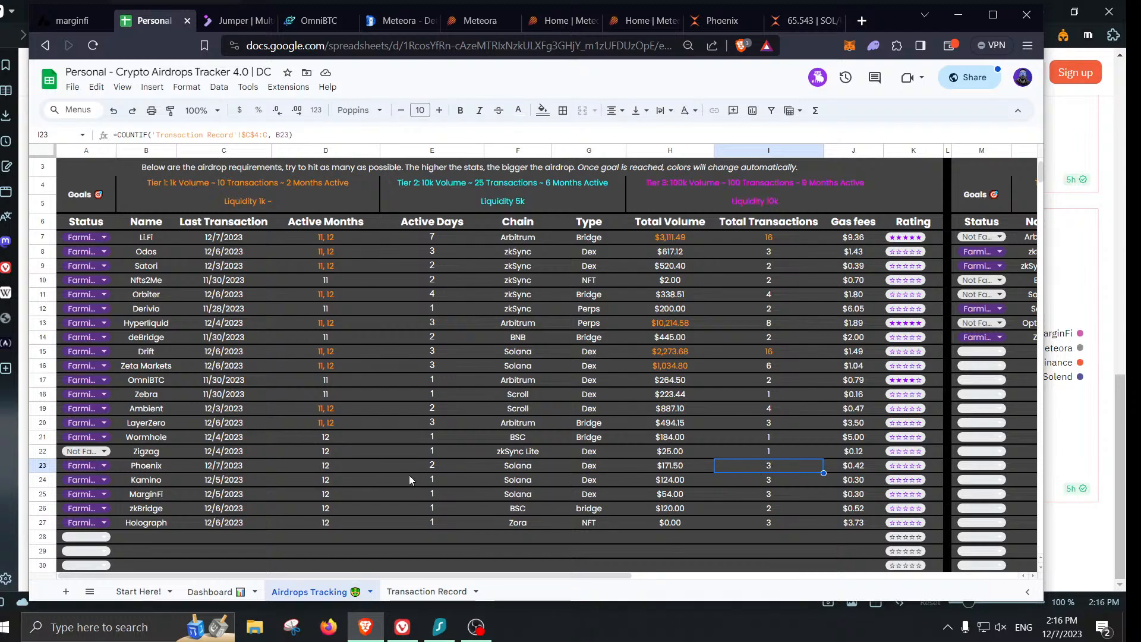
pyautogui.click(441, 467)
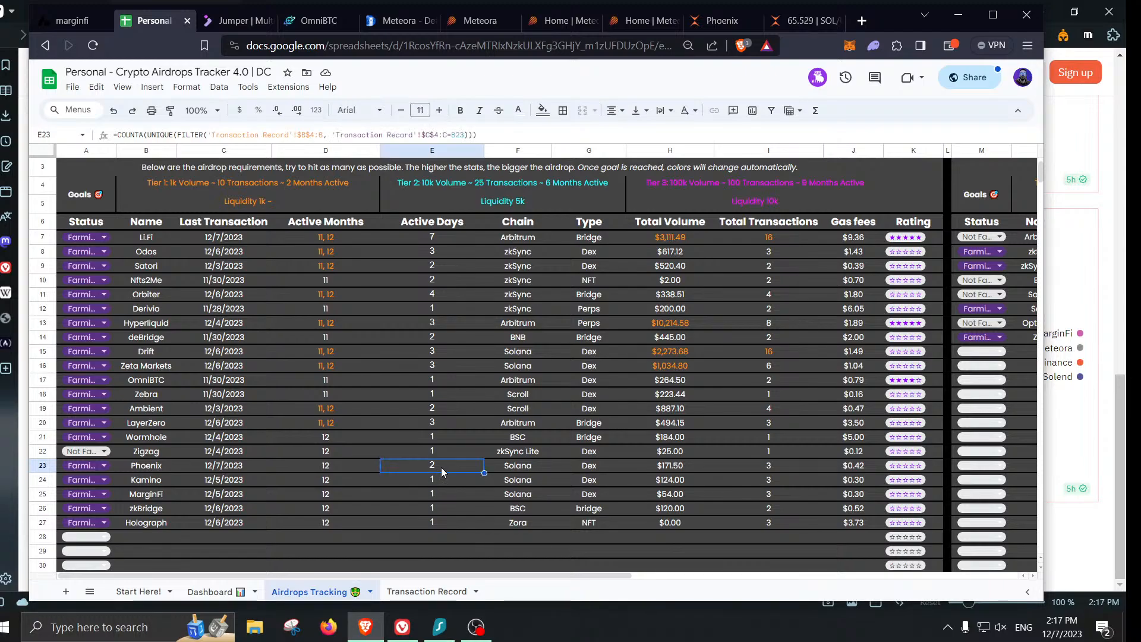
pyautogui.click(686, 466)
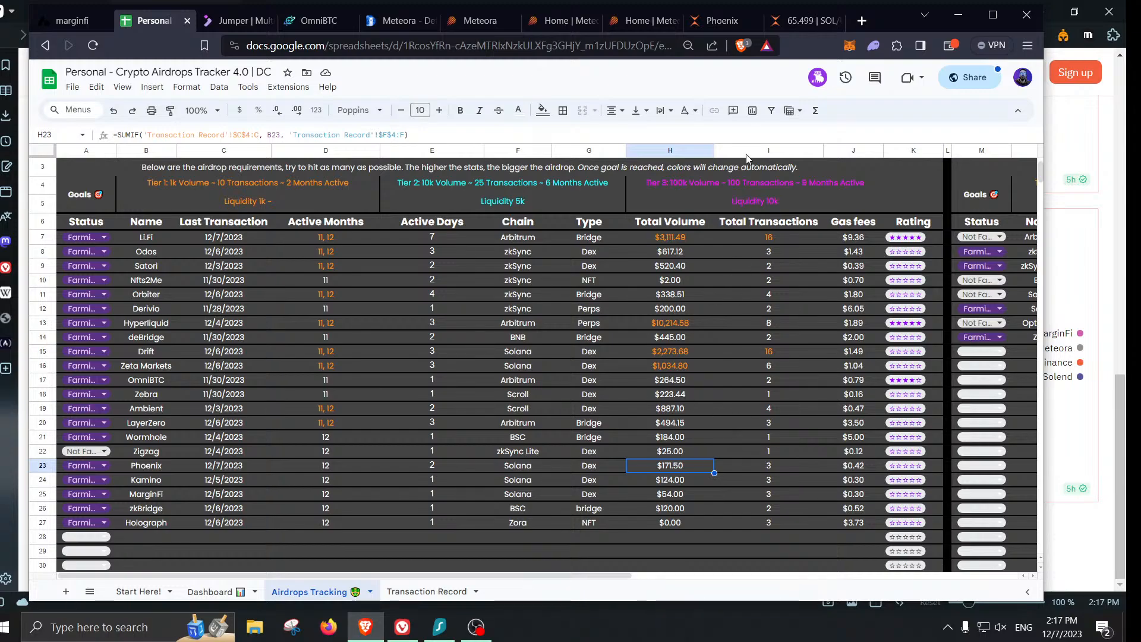
# - Look over Phoenix's SOL/USDC market, then move to Meteora's Dynamic Vaults page
pyautogui.click(785, 20)
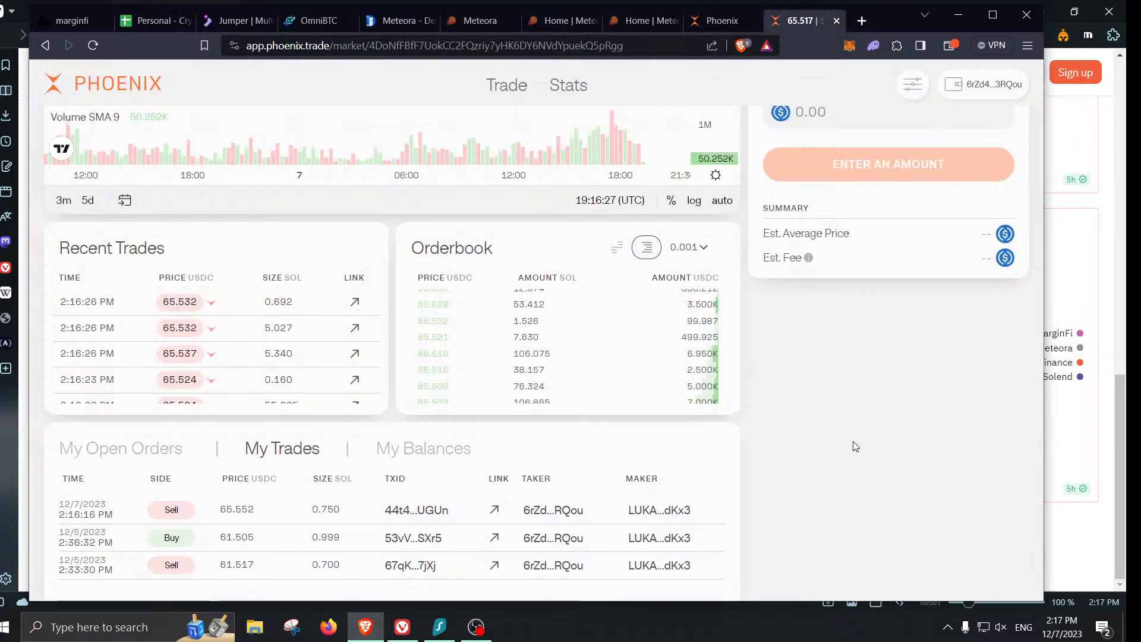
pyautogui.scroll(3, 855, 446)
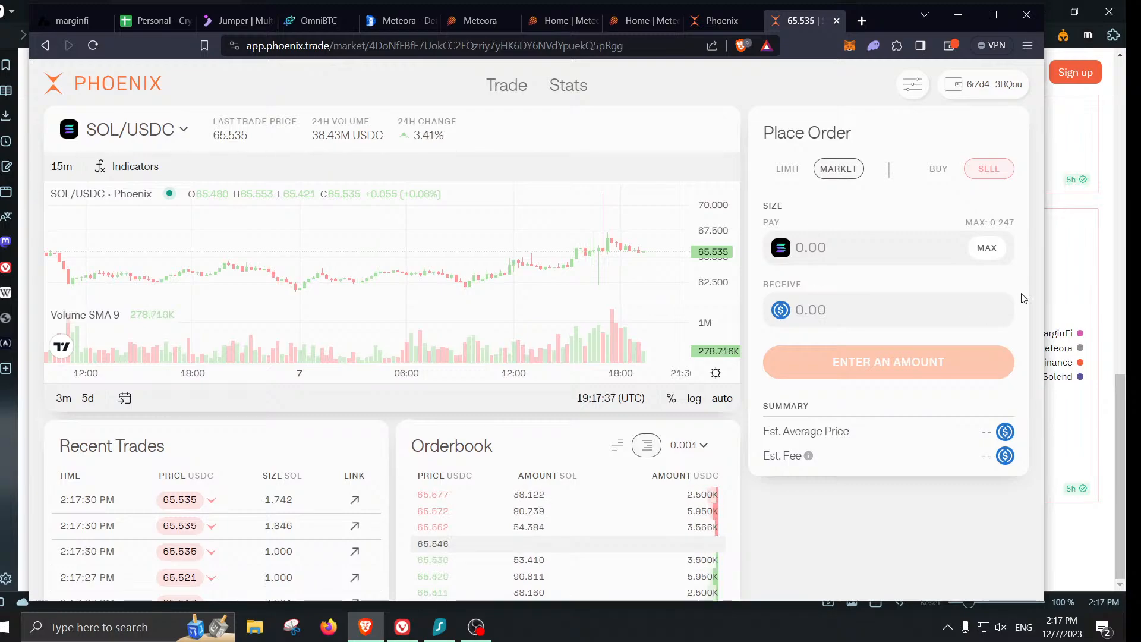
pyautogui.click(705, 19)
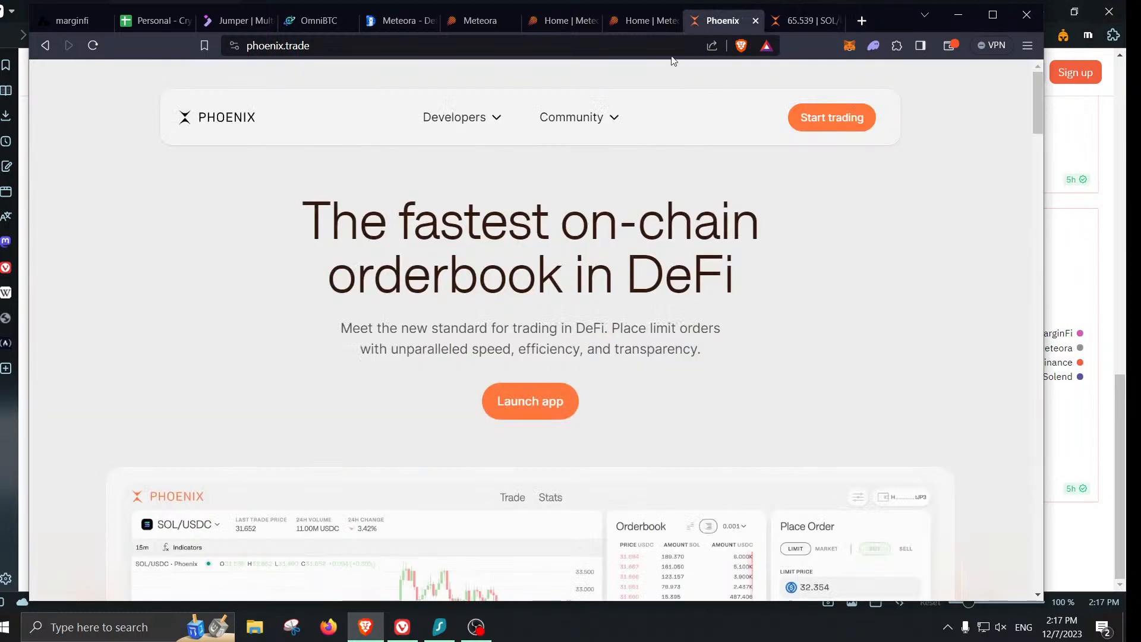
pyautogui.click(627, 22)
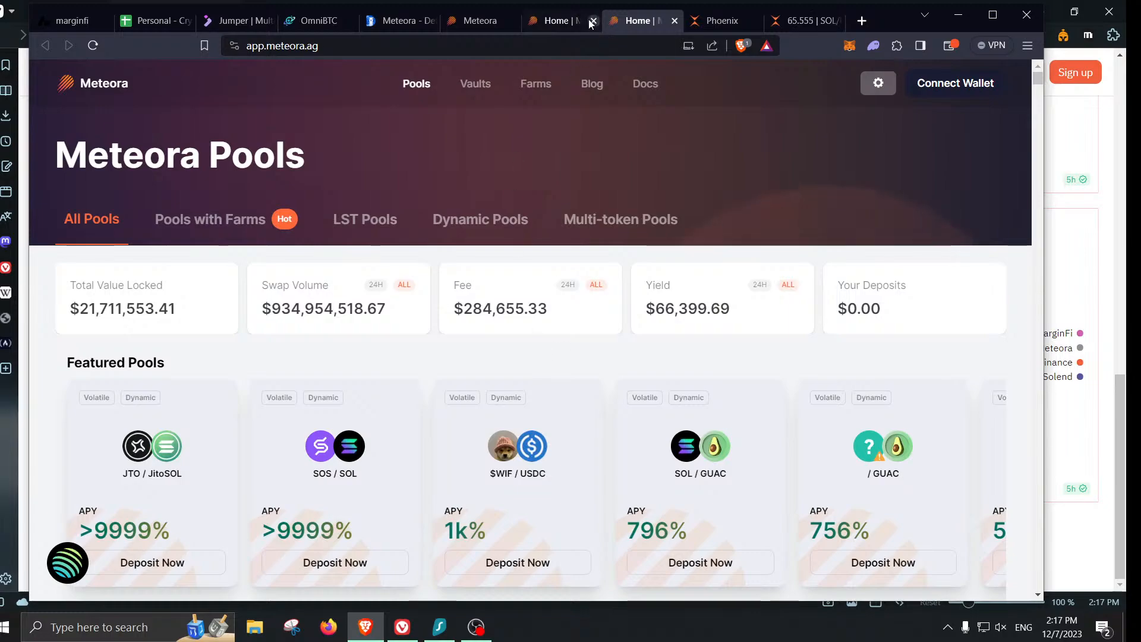
pyautogui.click(563, 22)
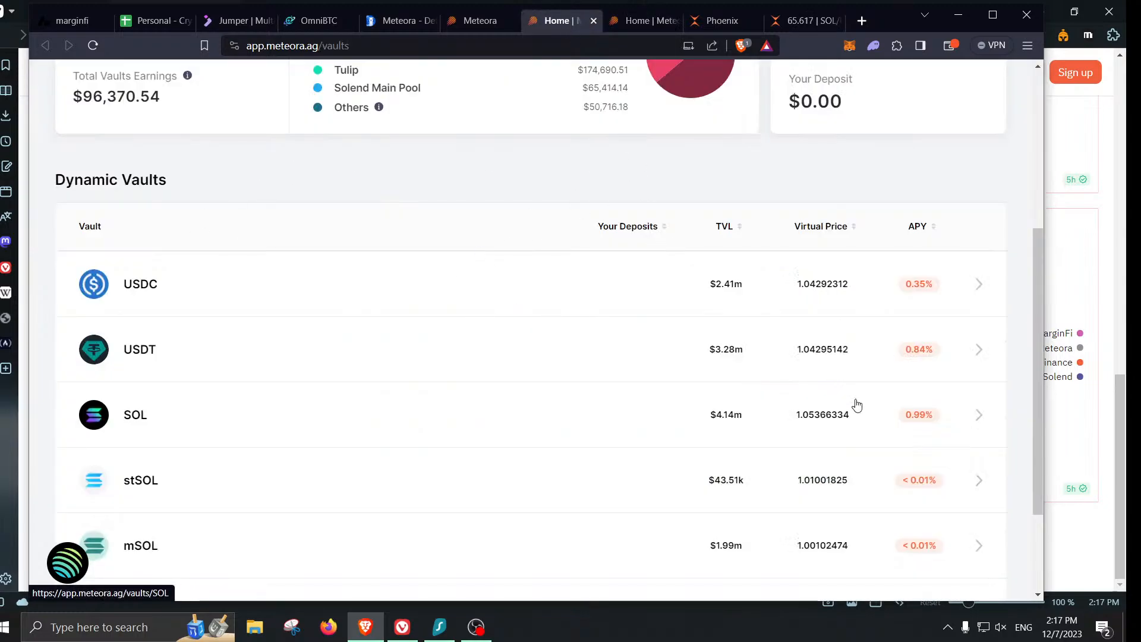
pyautogui.scroll(5, 933, 408)
# - Connect Phantom to Meteora and open the USDC Vault showing a 49.373794 USDC balance
pyautogui.click(951, 85)
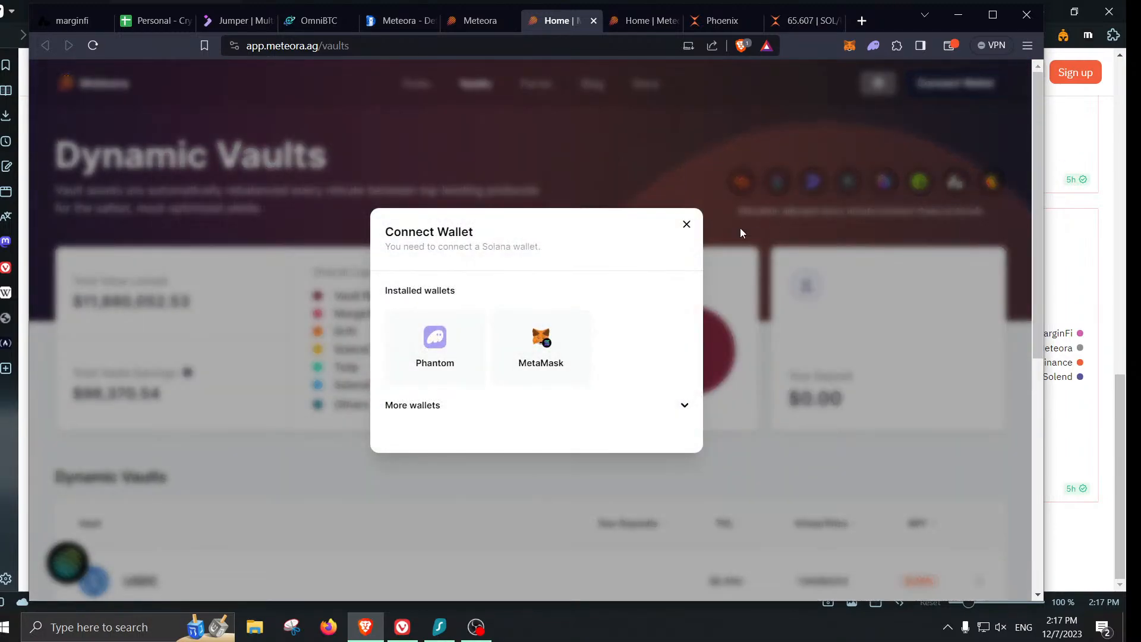
pyautogui.click(465, 371)
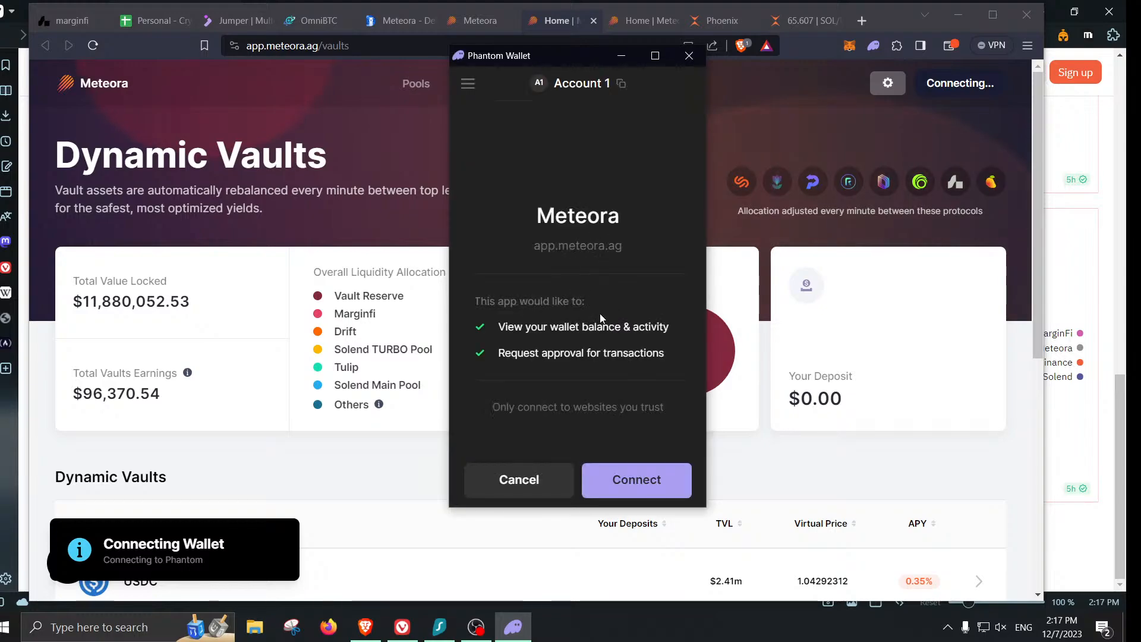
pyautogui.click(634, 479)
pyautogui.scroll(-3, 985, 462)
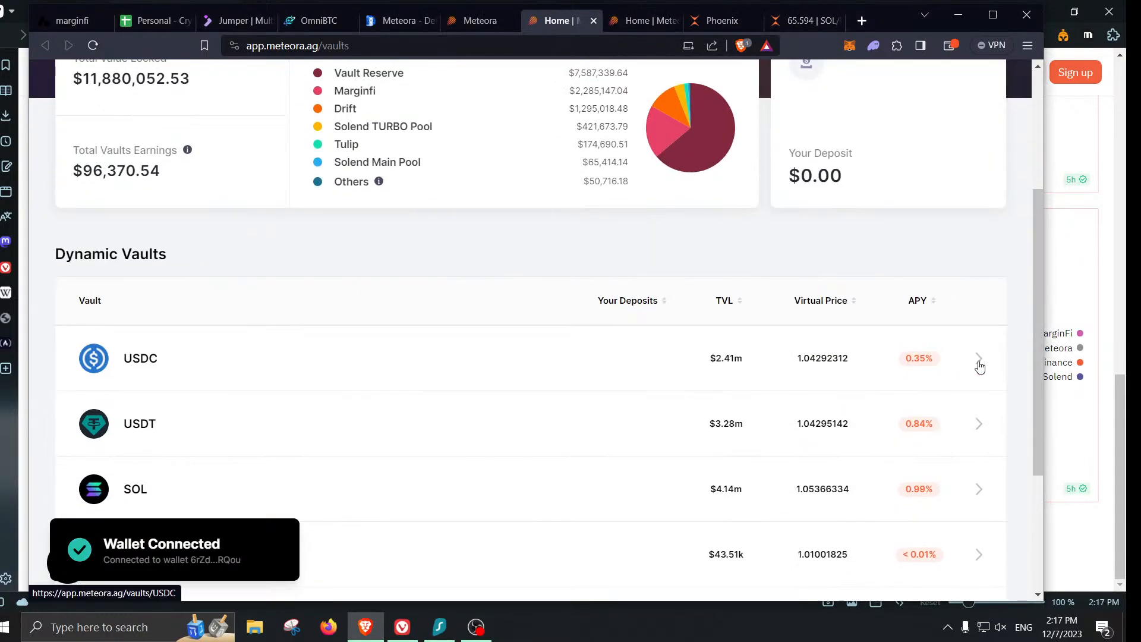
pyautogui.click(980, 366)
pyautogui.scroll(-1, 925, 333)
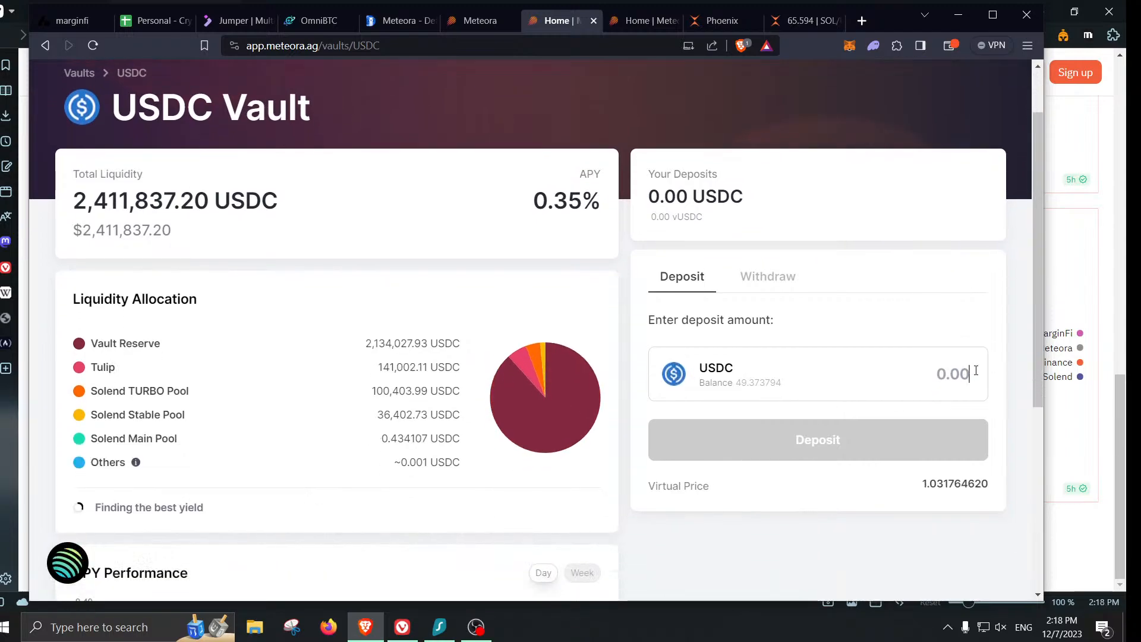
# - Back on the USDC Vault, fill the maximum 49.373794 USDC and submit the deposit
pyautogui.click(722, 23)
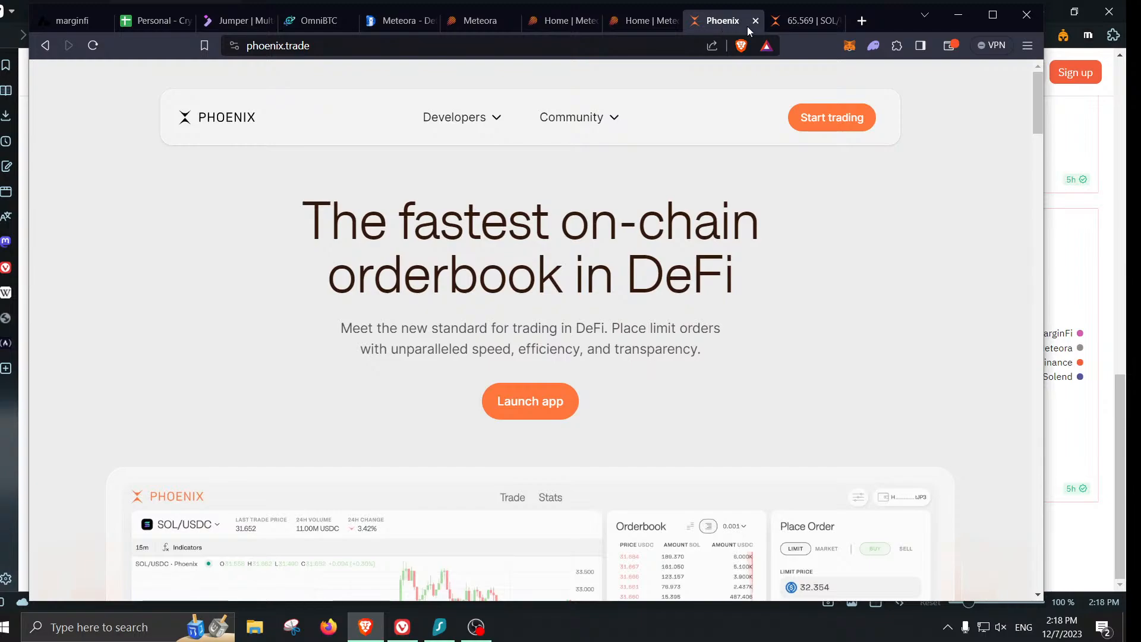
pyautogui.click(795, 30)
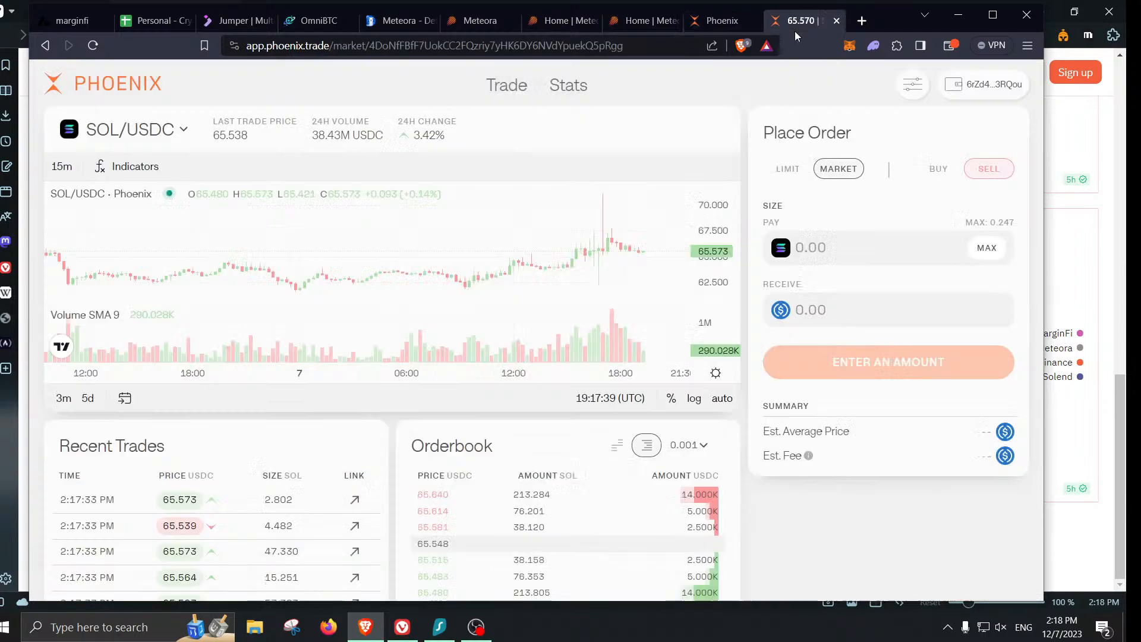
pyautogui.click(648, 22)
pyautogui.click(586, 20)
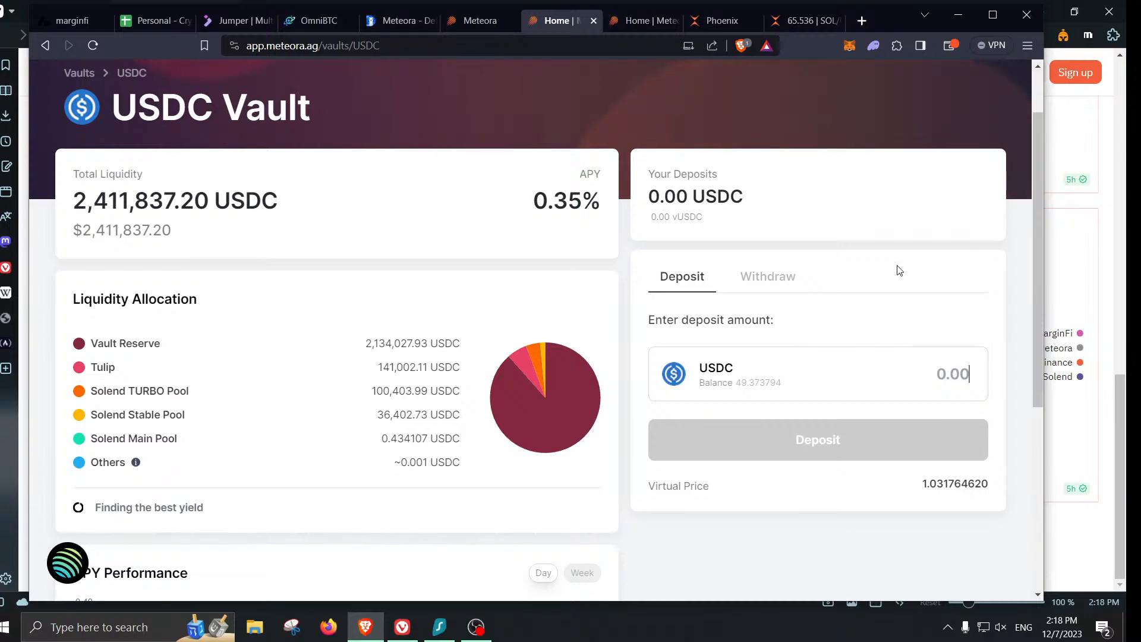
pyautogui.click(756, 386)
pyautogui.scroll(-1, 856, 326)
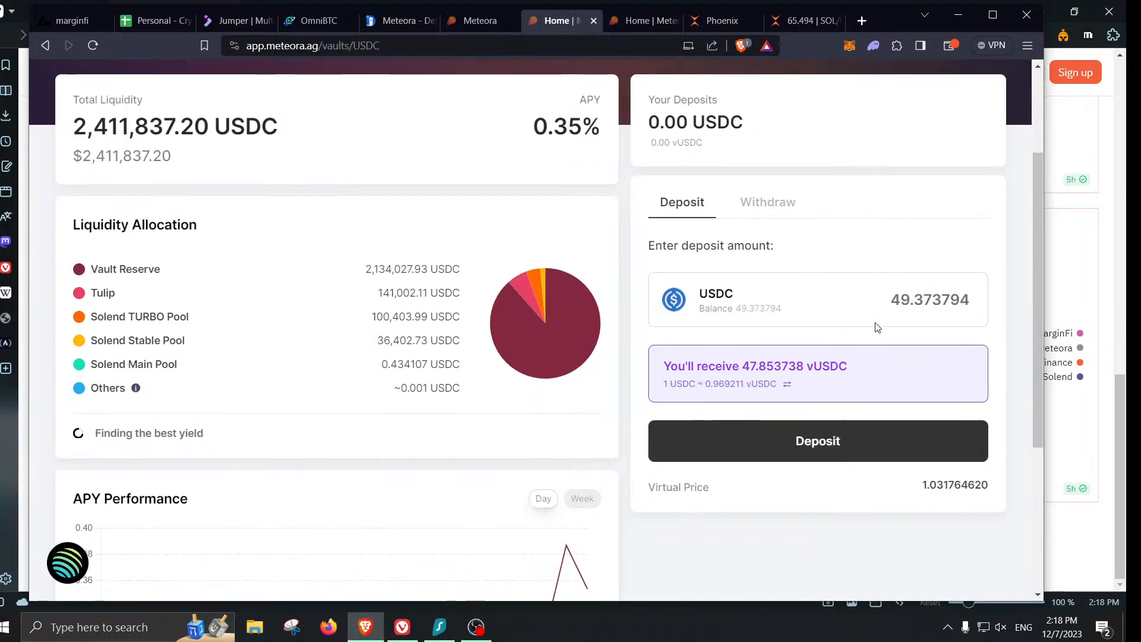
pyautogui.scroll(-1, 920, 330)
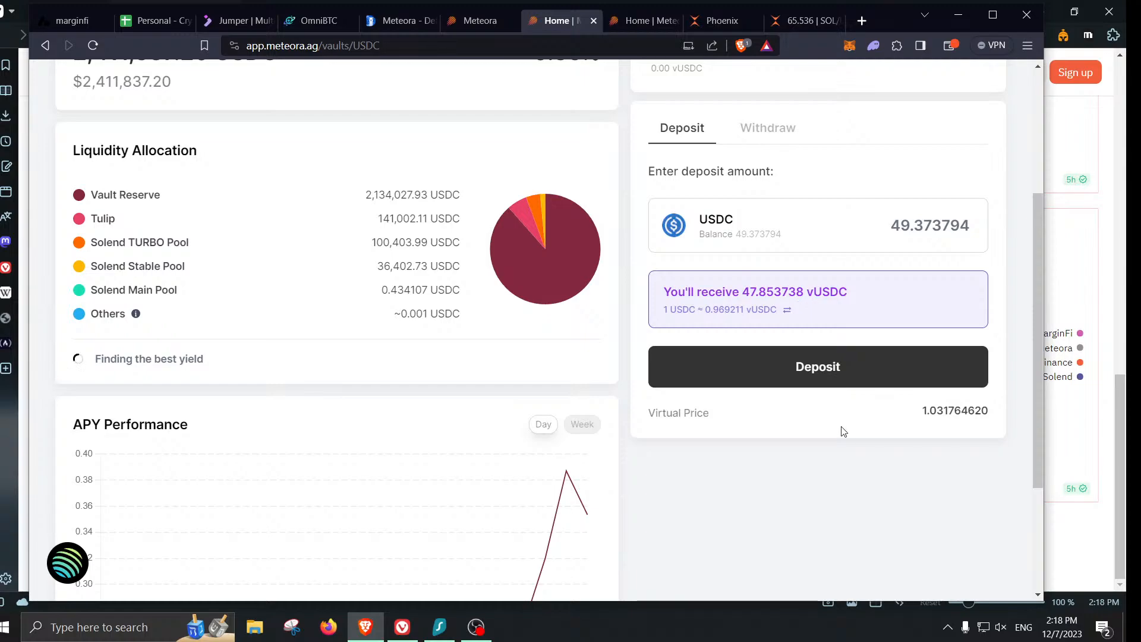
pyautogui.click(838, 380)
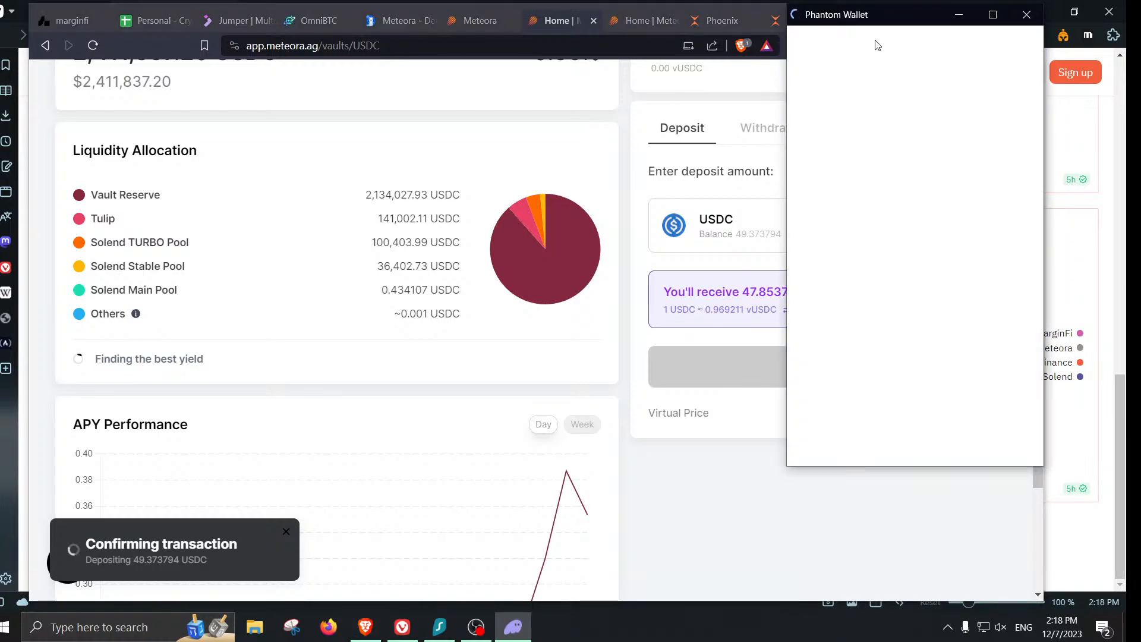
# - Approve the 49.373794 USDC vault deposit in Phantom, then scroll back to the top of the USDC Vault page
pyautogui.moveTo(875, 44); pyautogui.dragTo(621, 52)
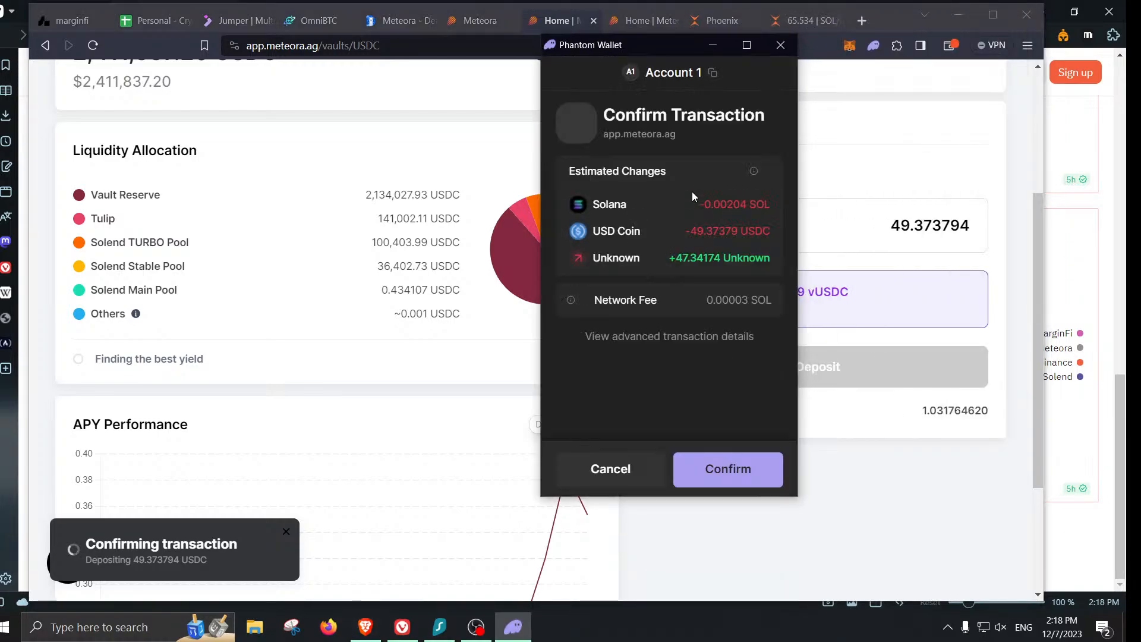
pyautogui.click(760, 476)
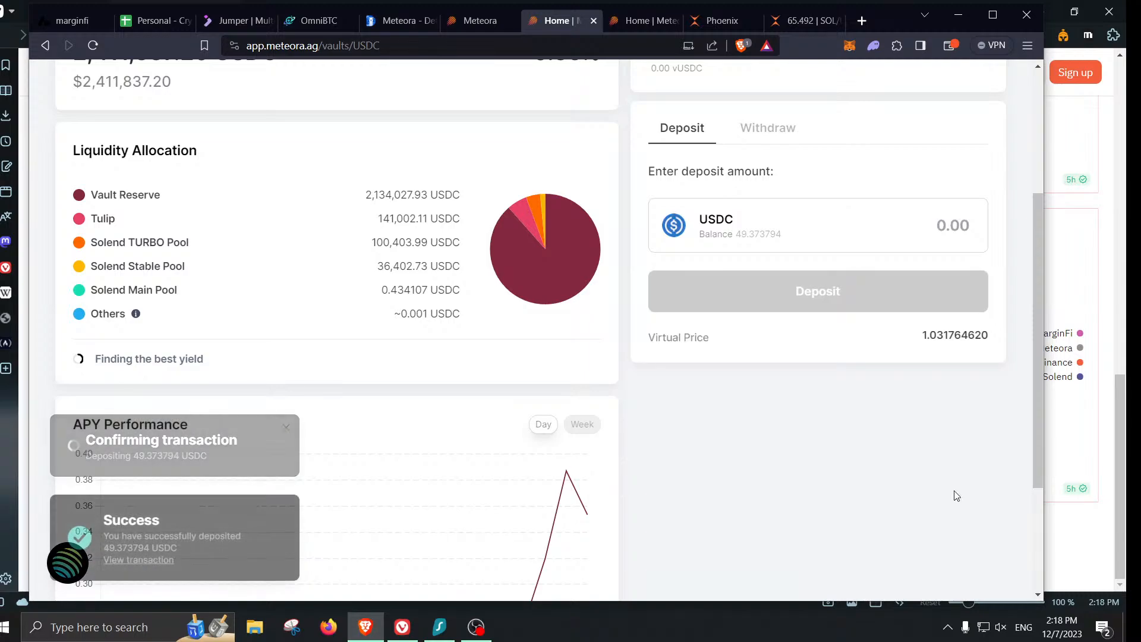
pyautogui.scroll(4, 916, 506)
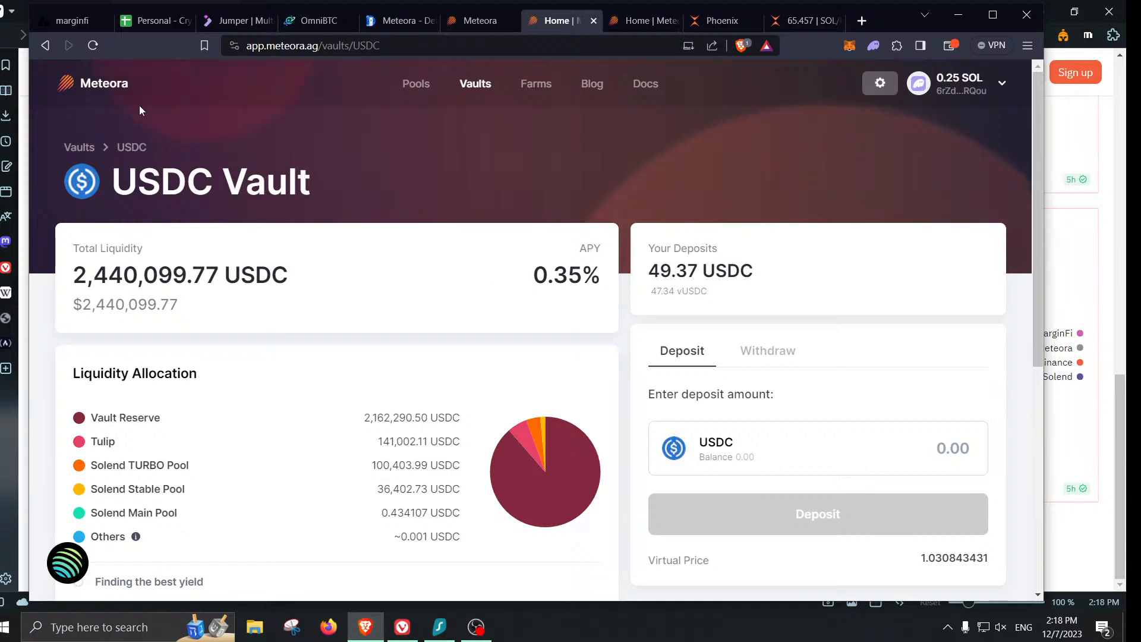
# - In the airdrop tracker's row 28, enter Meteora with status Farming and chain Solana
pyautogui.click(137, 23)
pyautogui.click(168, 538)
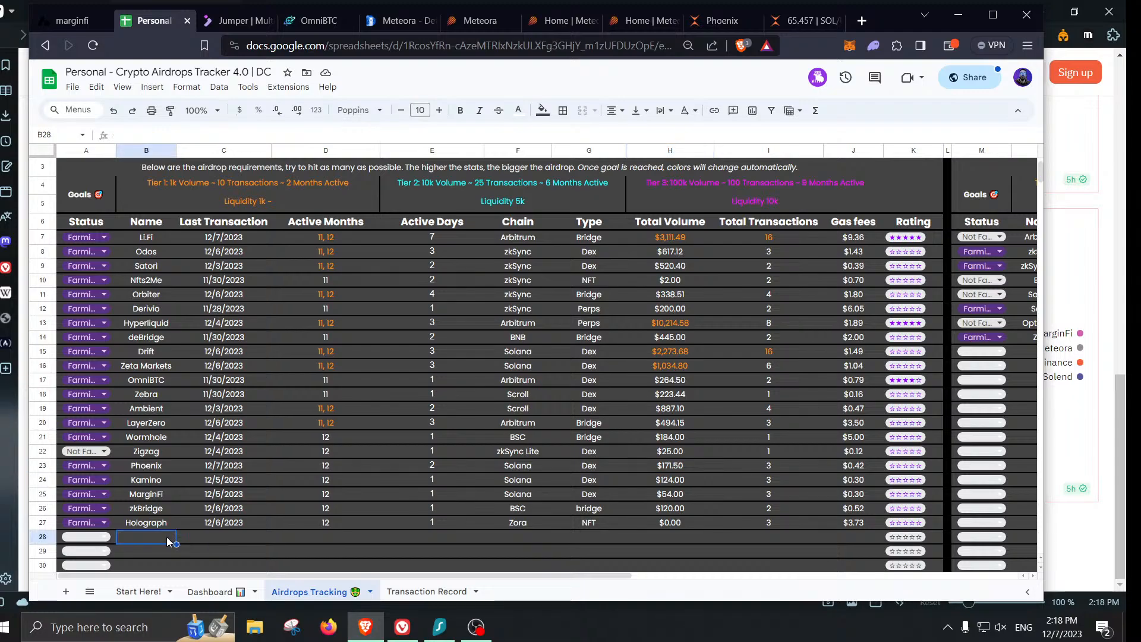
pyautogui.write('Meteora')
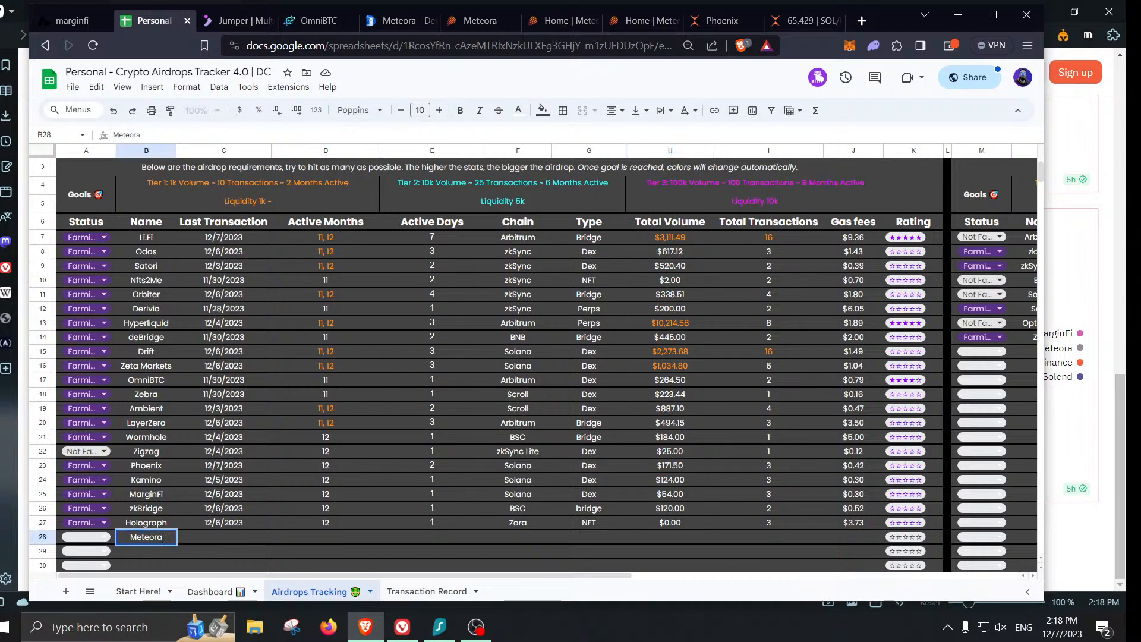
pyautogui.click(86, 537)
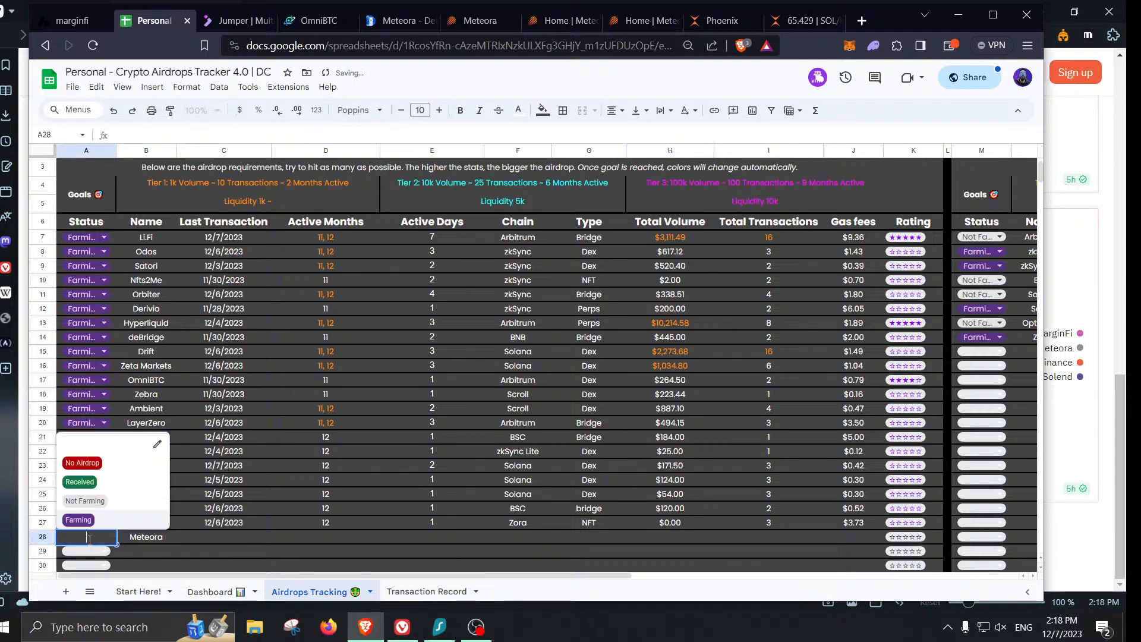
pyautogui.click(77, 517)
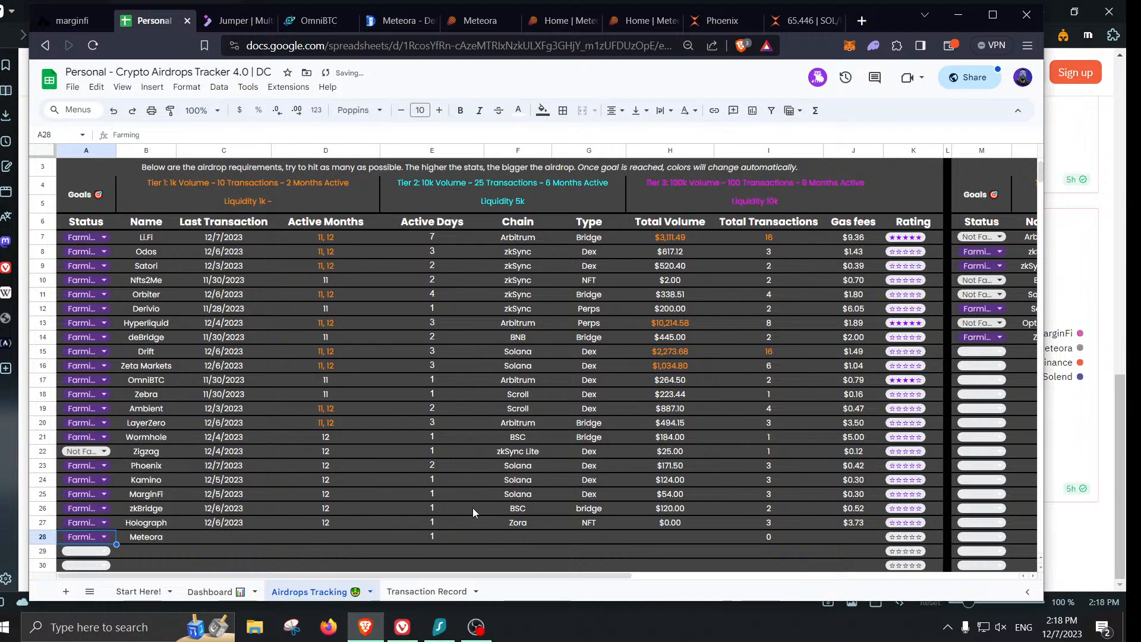
pyautogui.click(515, 538)
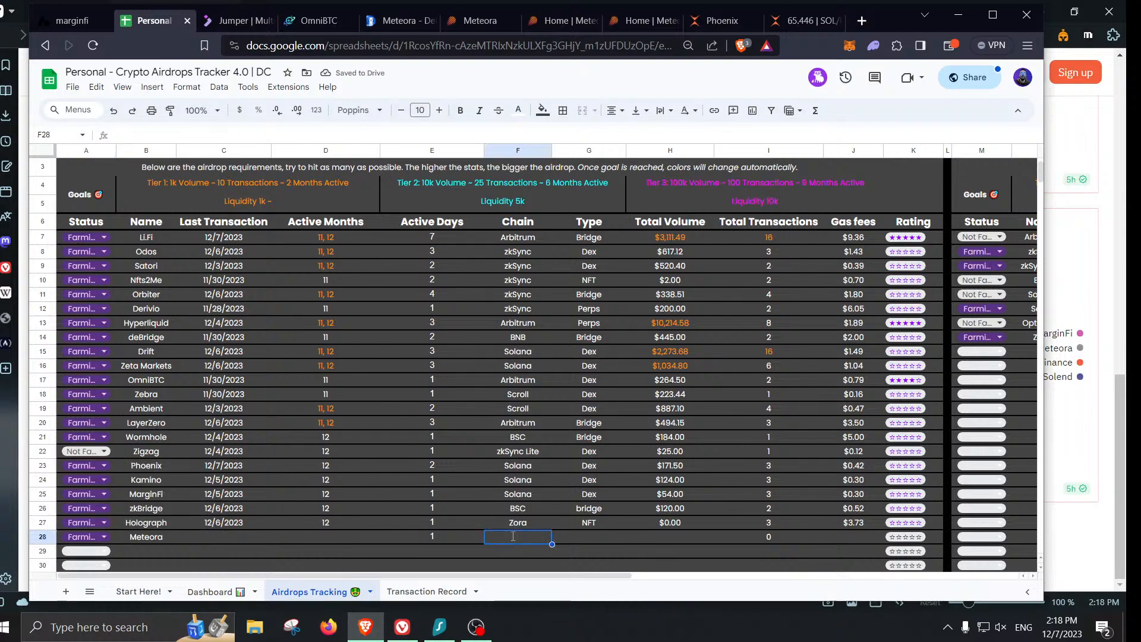
pyautogui.write('Solana')
pyautogui.press('Tab')
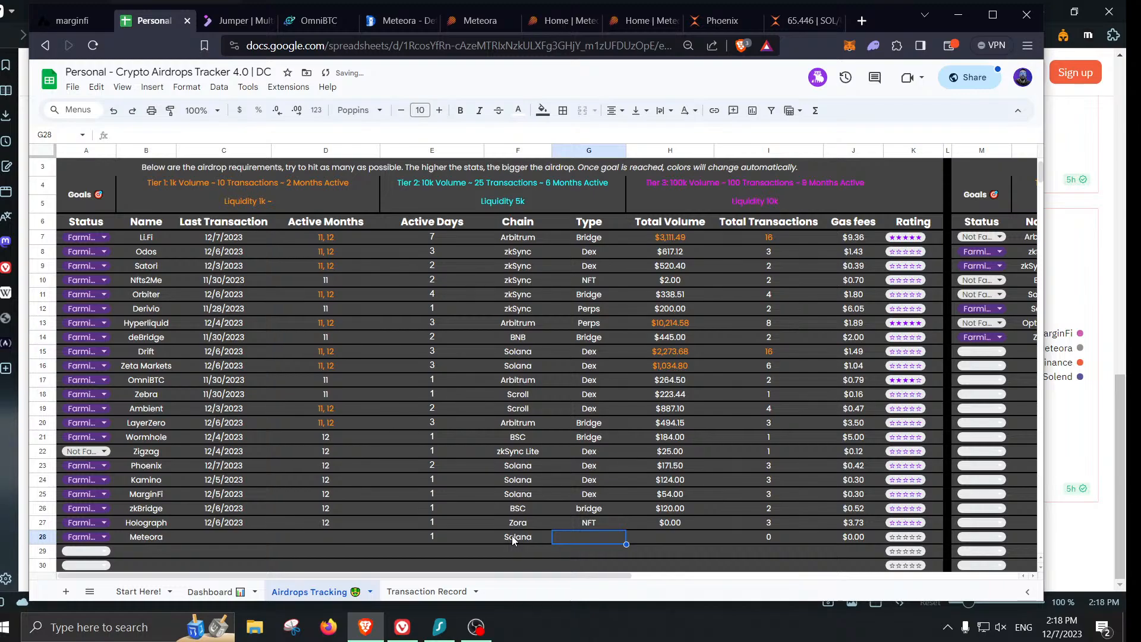
# - Mark Meteora as a Dex, then start Transaction Record row 91 with Meteora dated 12/7/2023
pyautogui.write('Dex')
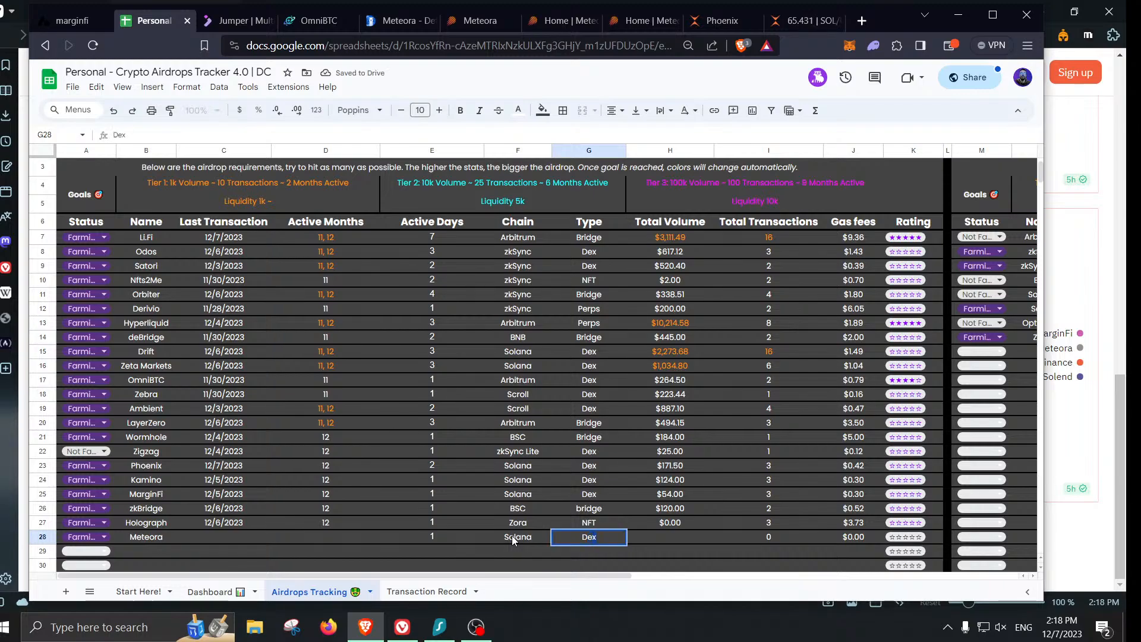
pyautogui.click(426, 592)
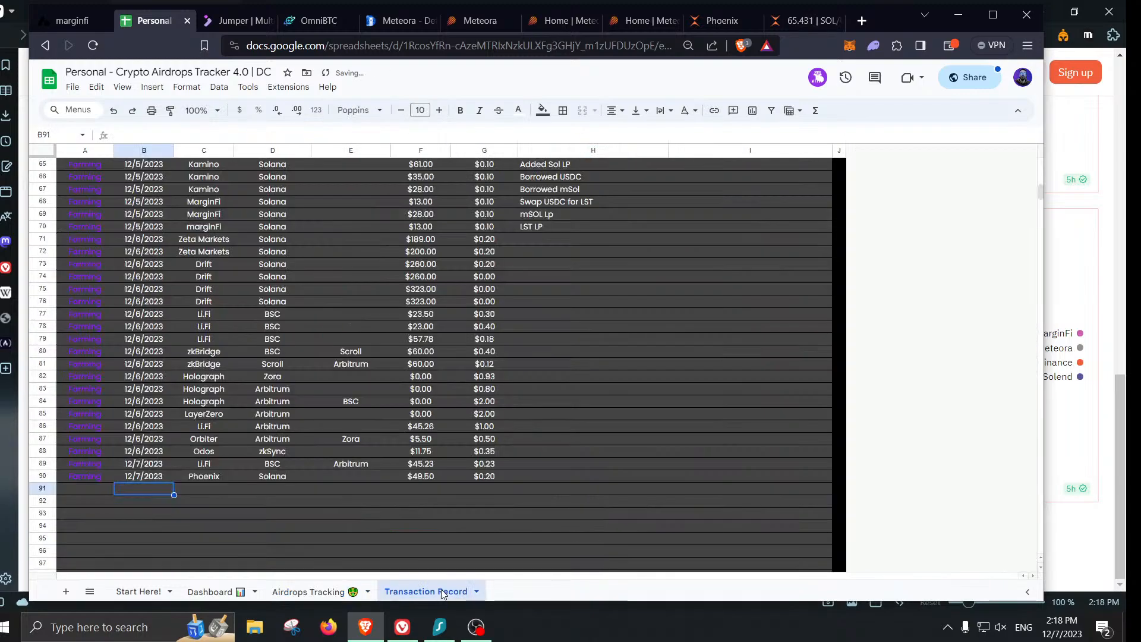
pyautogui.click(189, 493)
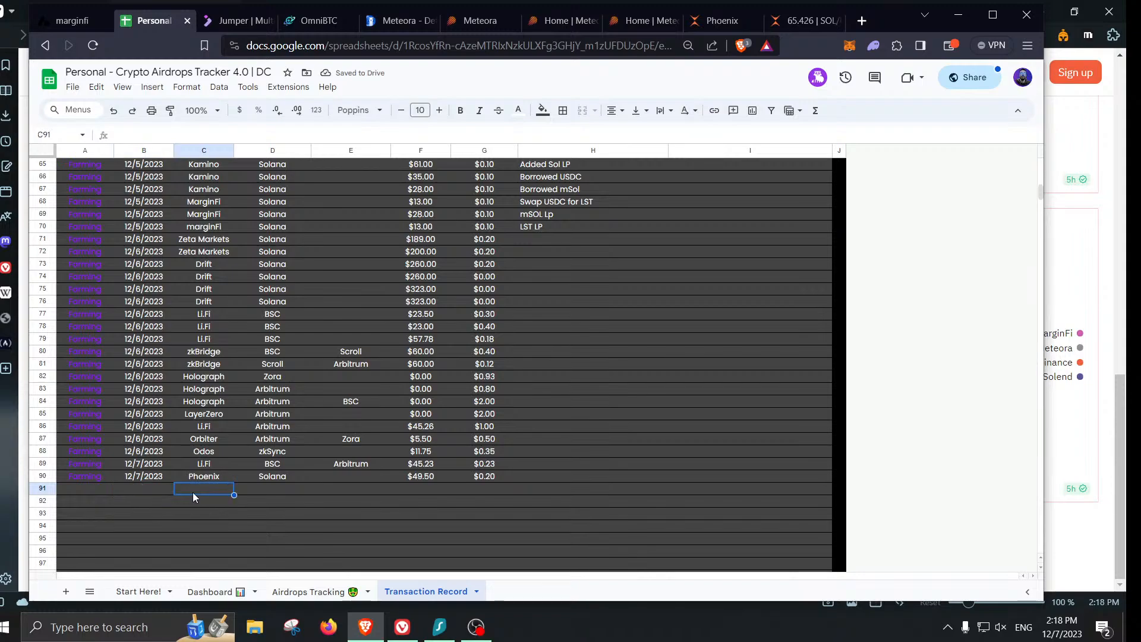
pyautogui.write('Meteora')
pyautogui.press('Left')
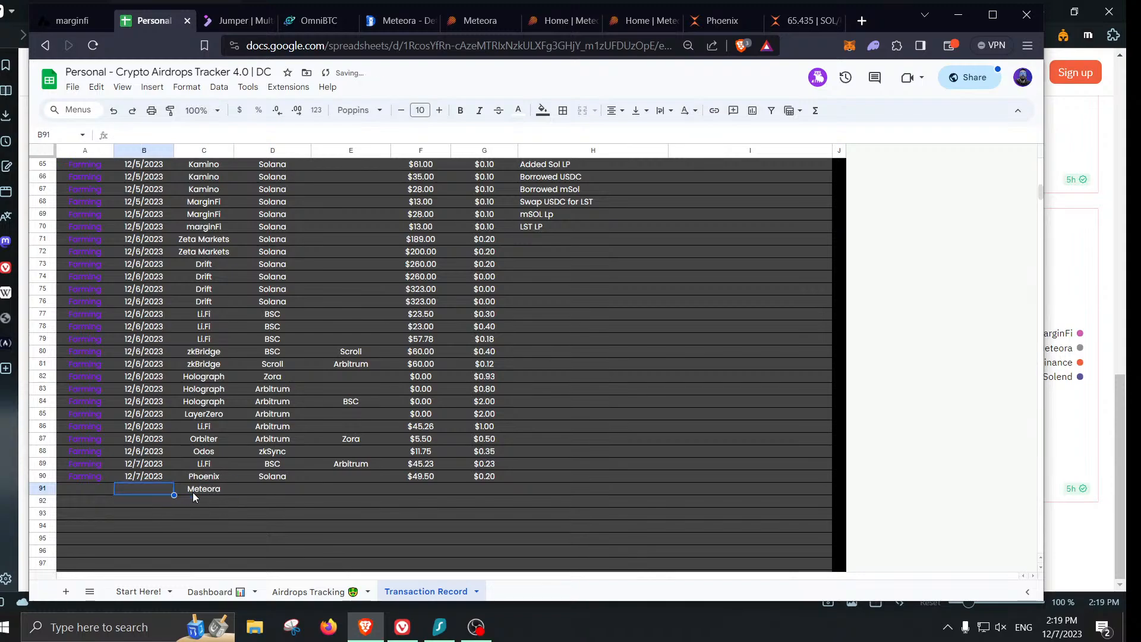
pyautogui.write('12/7/')
pyautogui.write('3')
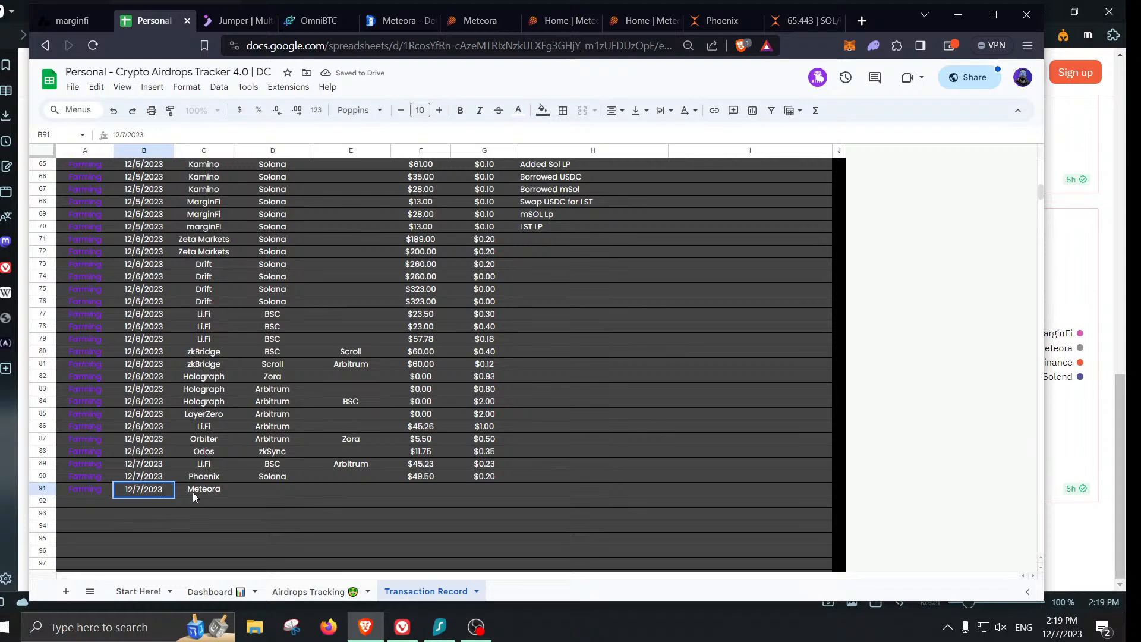
pyautogui.press('Tab')
pyautogui.press('Tab')
pyautogui.press('Tab')
# - Complete the Meteora transaction with chain Solana, amount 49.13 and fee 0.1
pyautogui.hotkey('shift', 'Tab')
pyautogui.write('Solana')
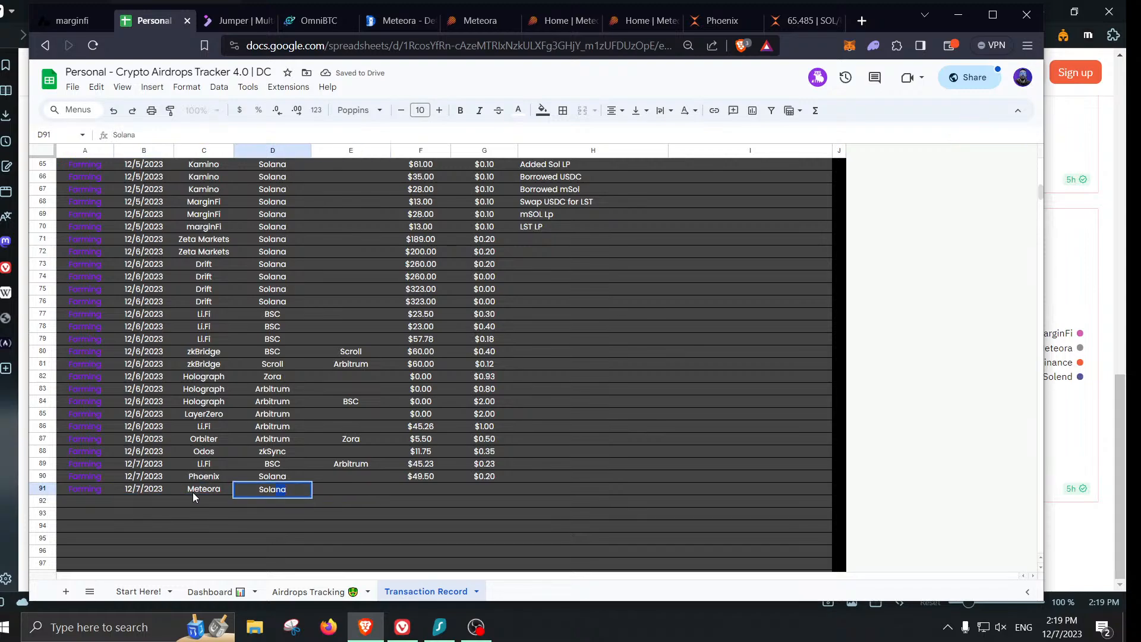
pyautogui.press('Tab')
pyautogui.press('Tab')
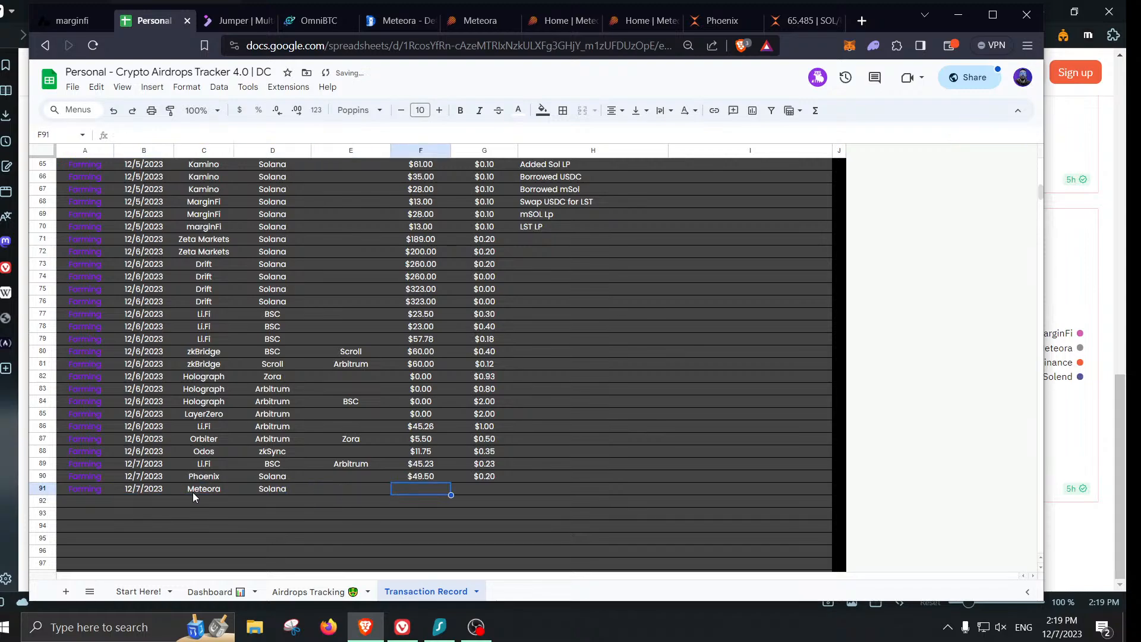
pyautogui.write('49.13')
pyautogui.press('Tab')
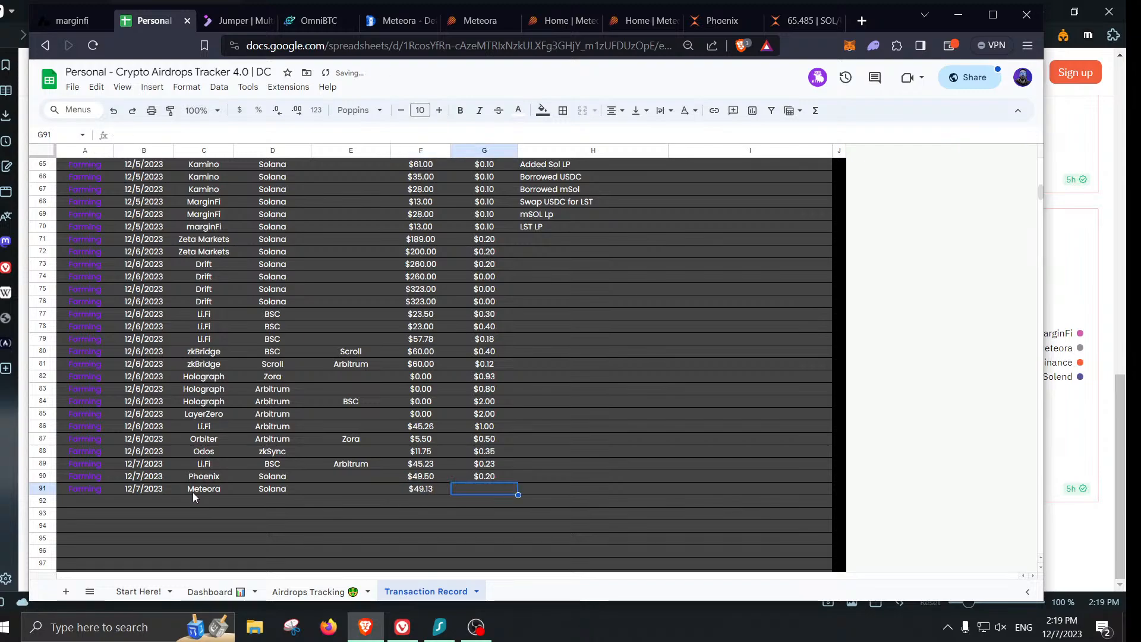
pyautogui.write('0.1')
pyautogui.press('Return')
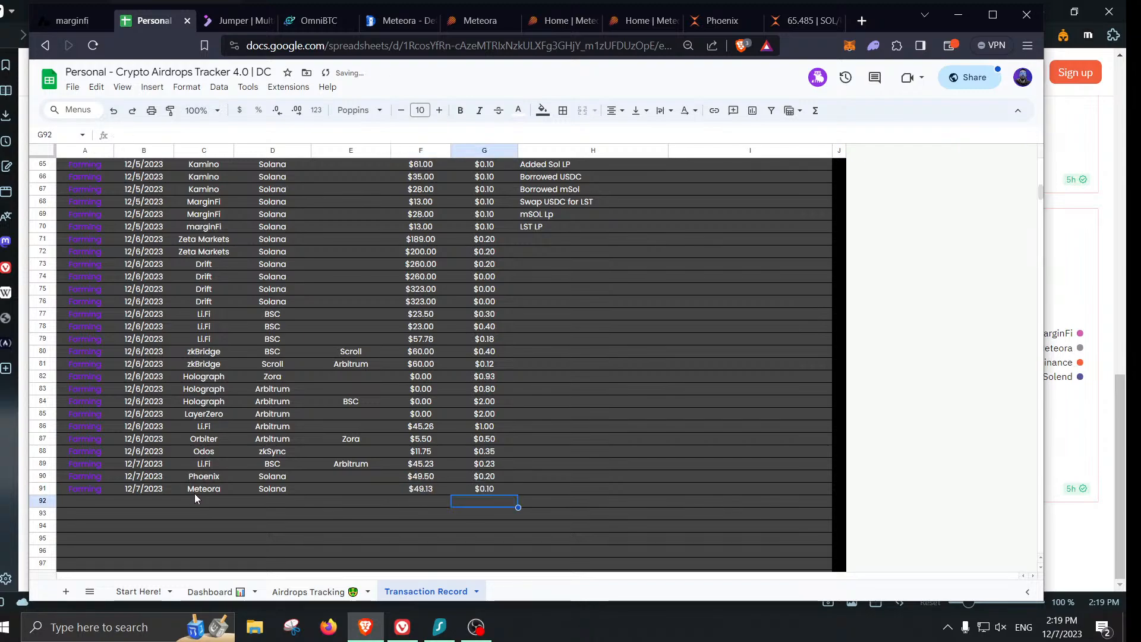
# - Check the Airdrops Tracking sheet, then go back to the Phoenix trading page
pyautogui.click(327, 586)
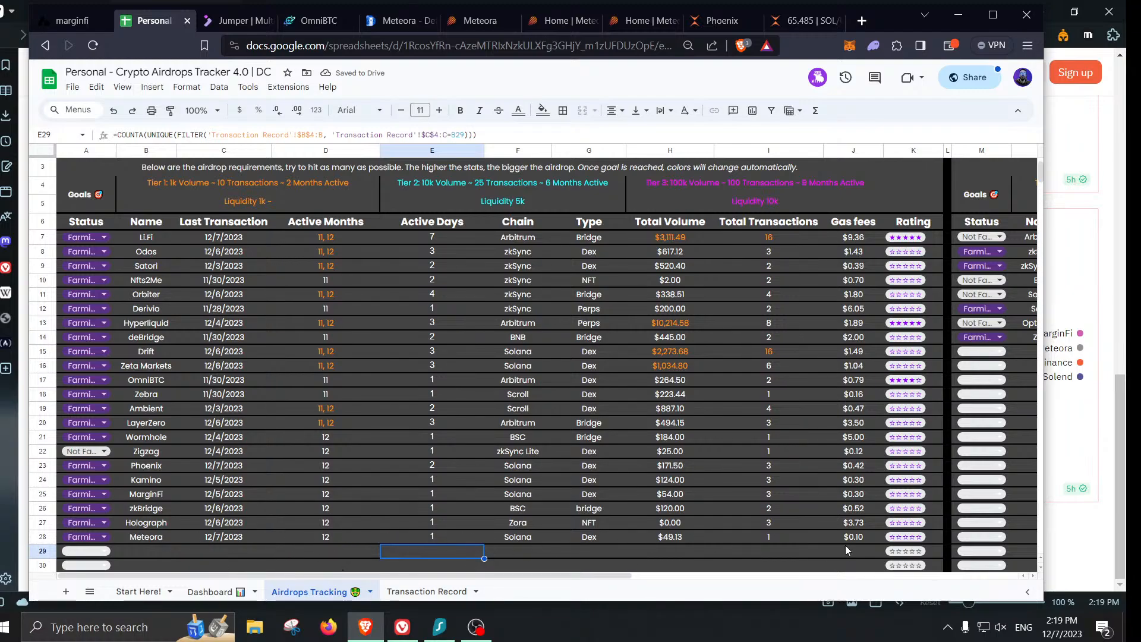
pyautogui.scroll(2, 845, 546)
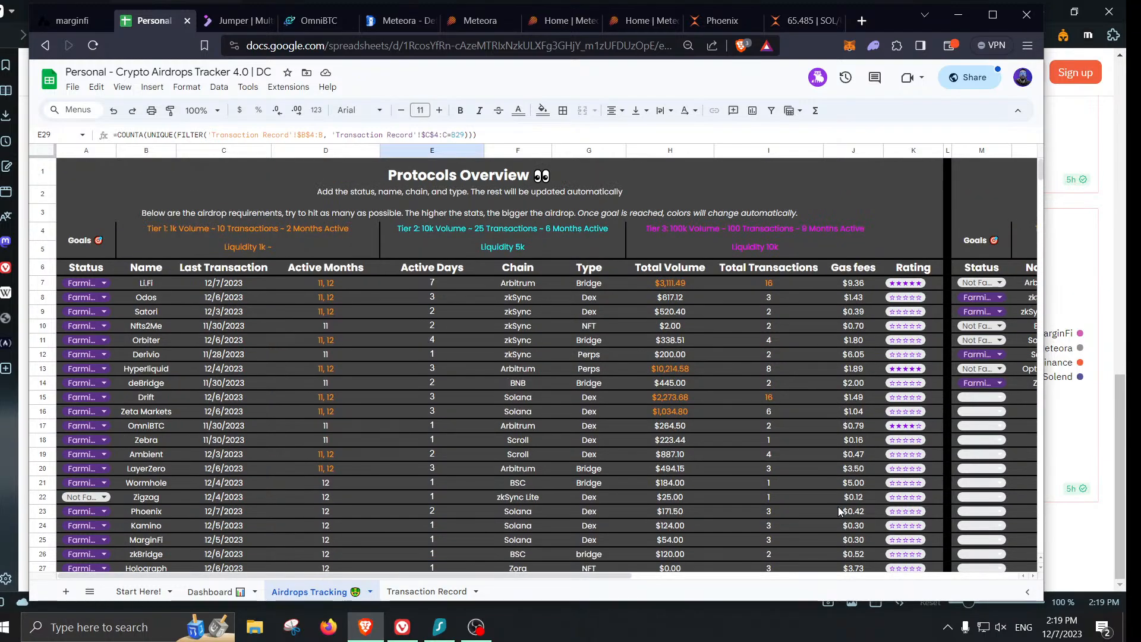
pyautogui.click(811, 27)
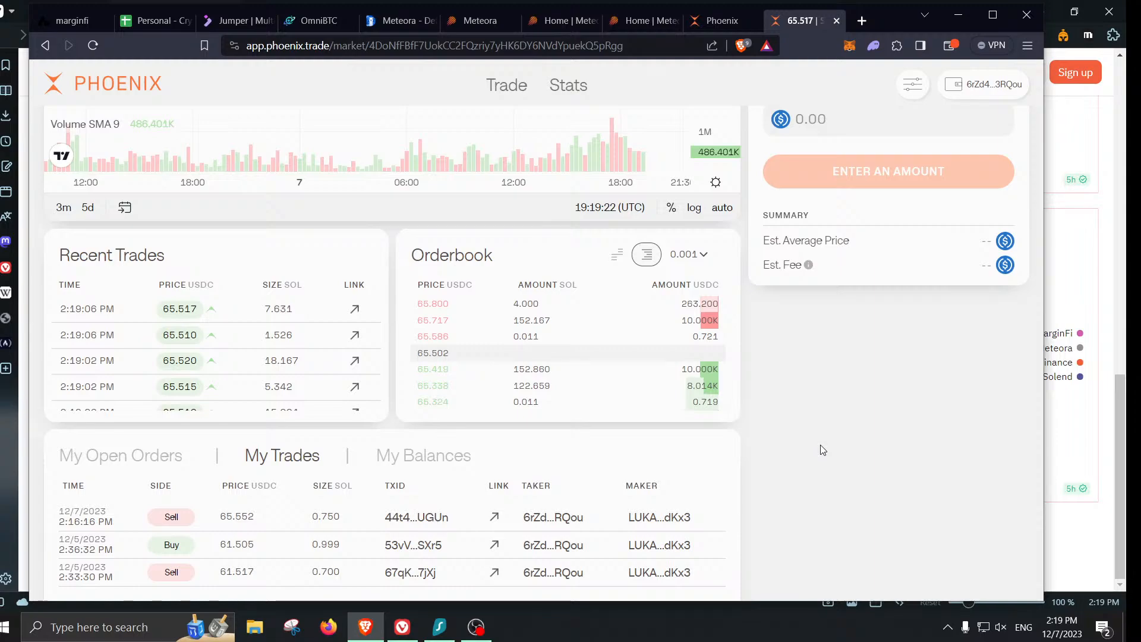
# - Scroll to the top of Phoenix's SOL/USDC page, then close the Meteora landing and USDC Vault tabs
pyautogui.scroll(3, 823, 450)
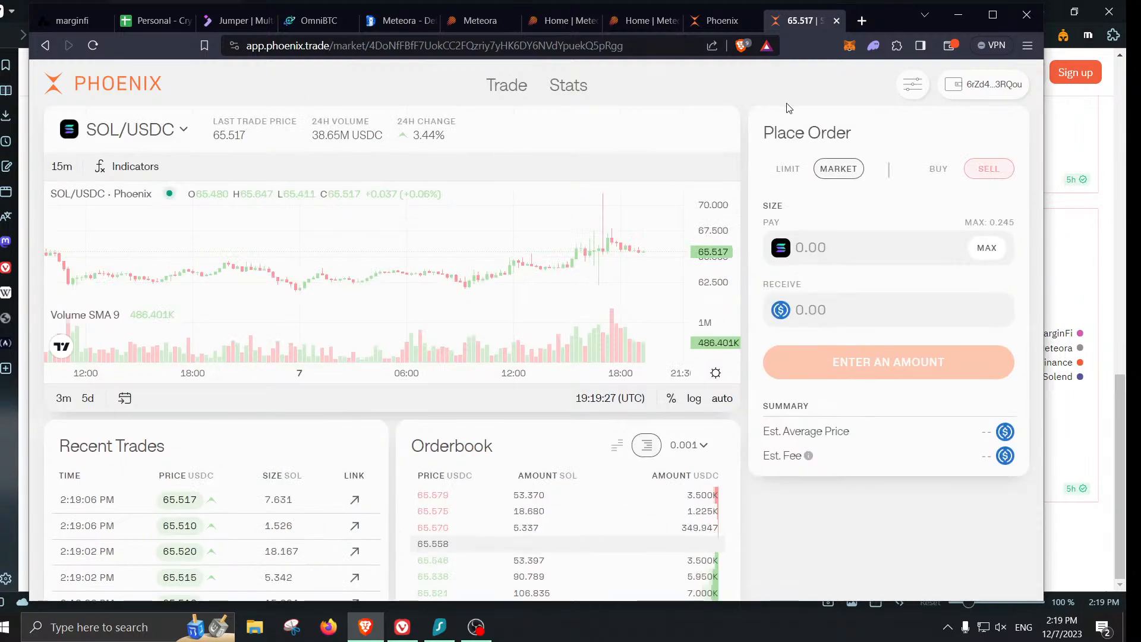
pyautogui.click(514, 21)
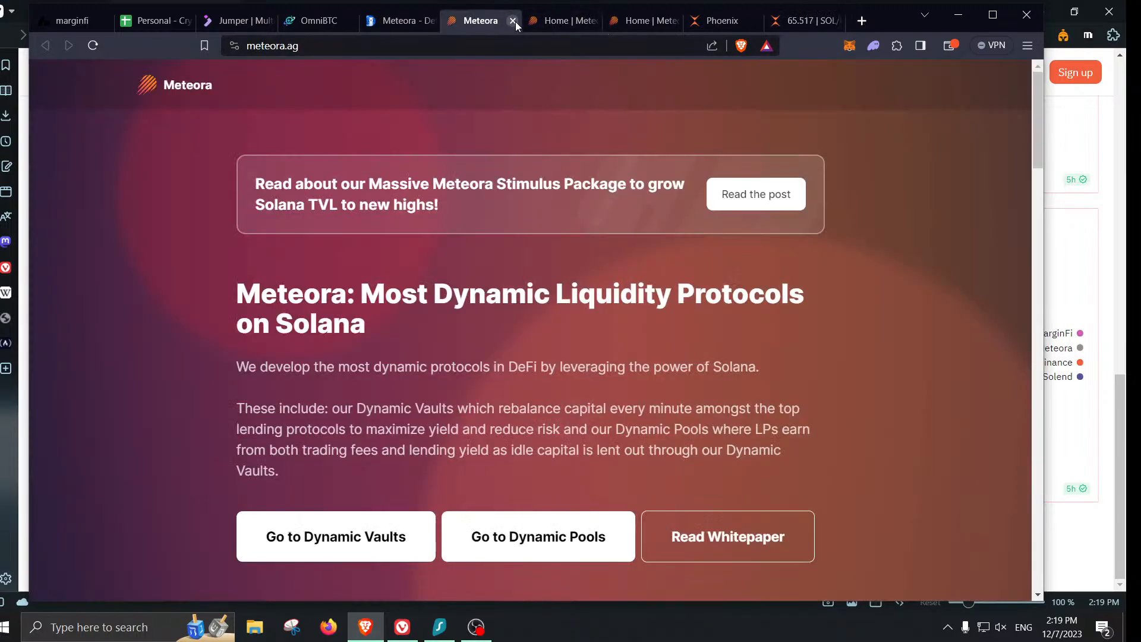
pyautogui.click(513, 21)
pyautogui.click(513, 21)
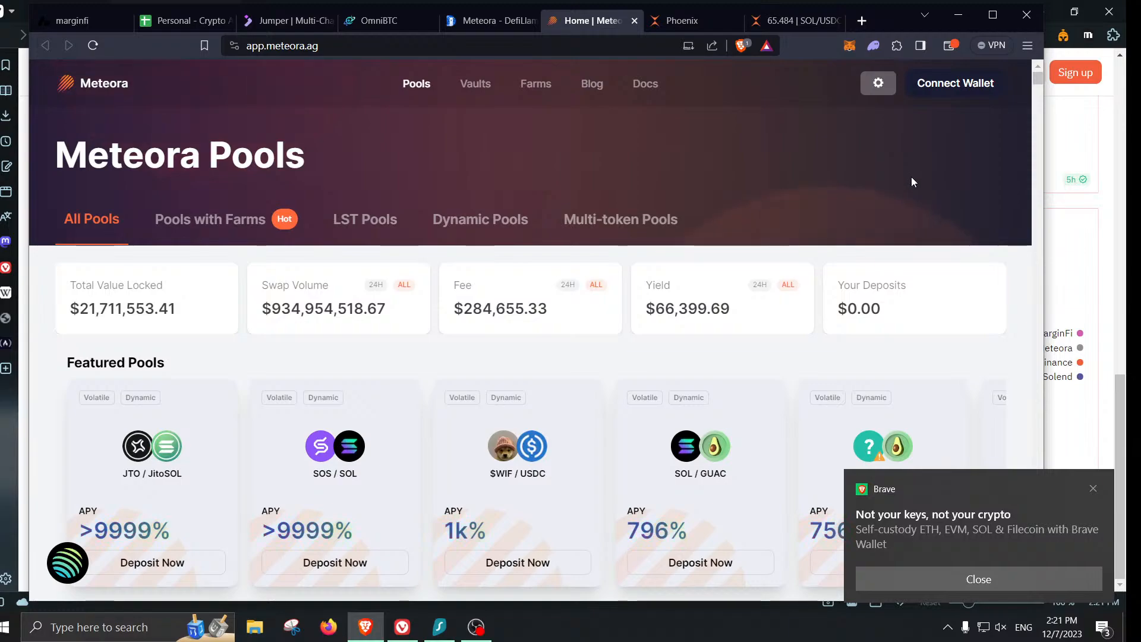
# - Briefly bring up the Dune dashboard window, then return to Brave's OmniSwap swap page
pyautogui.click(1104, 208)
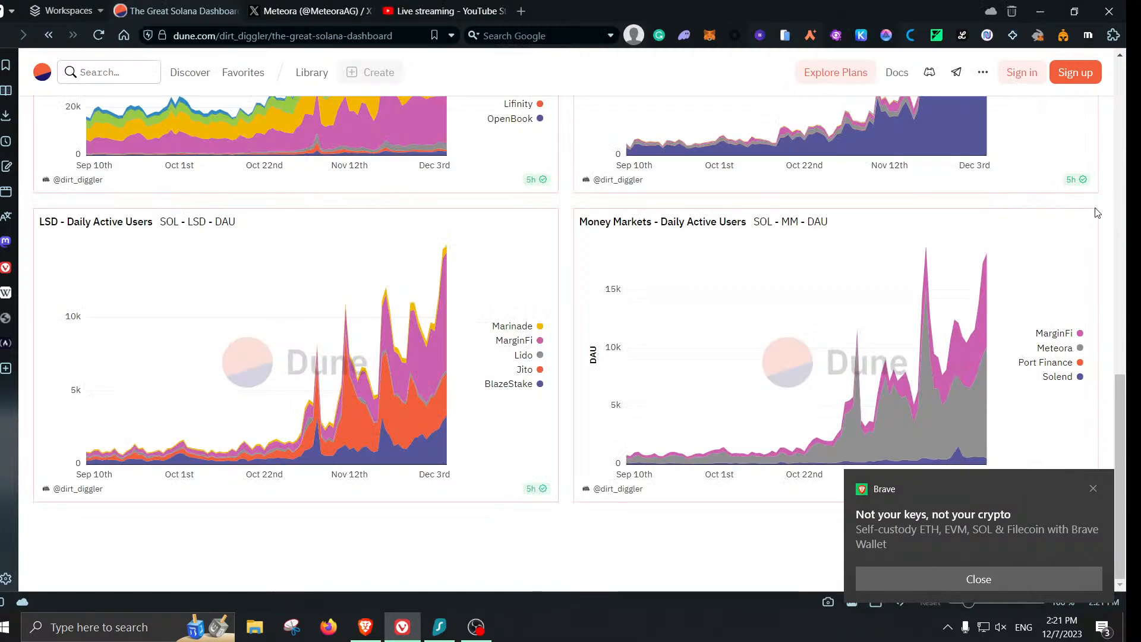
pyautogui.click(377, 634)
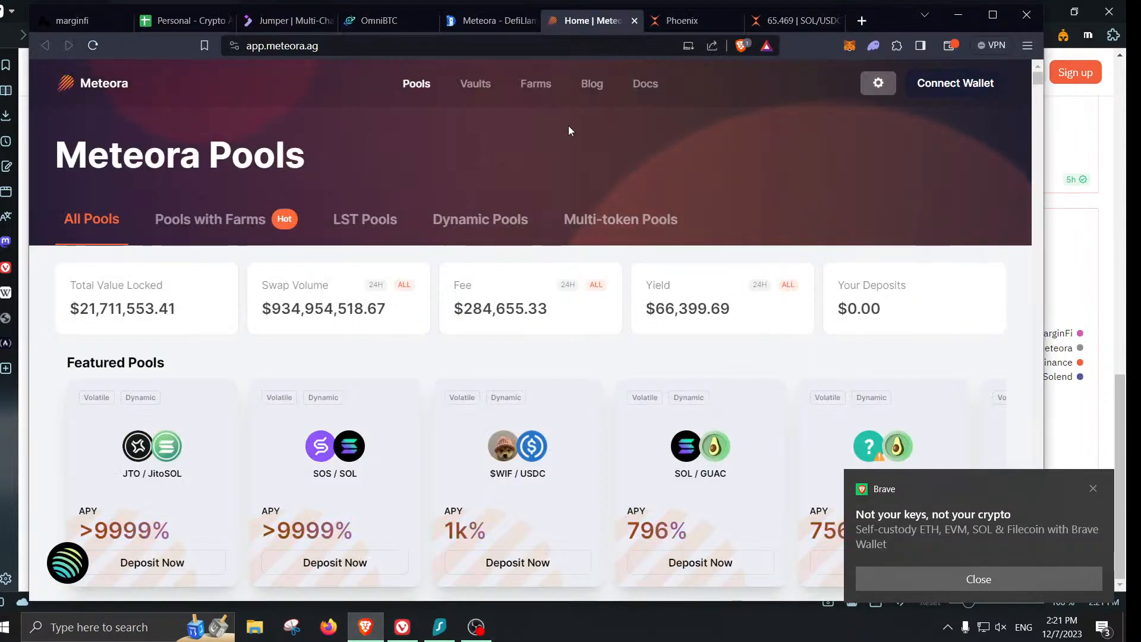
pyautogui.click(352, 27)
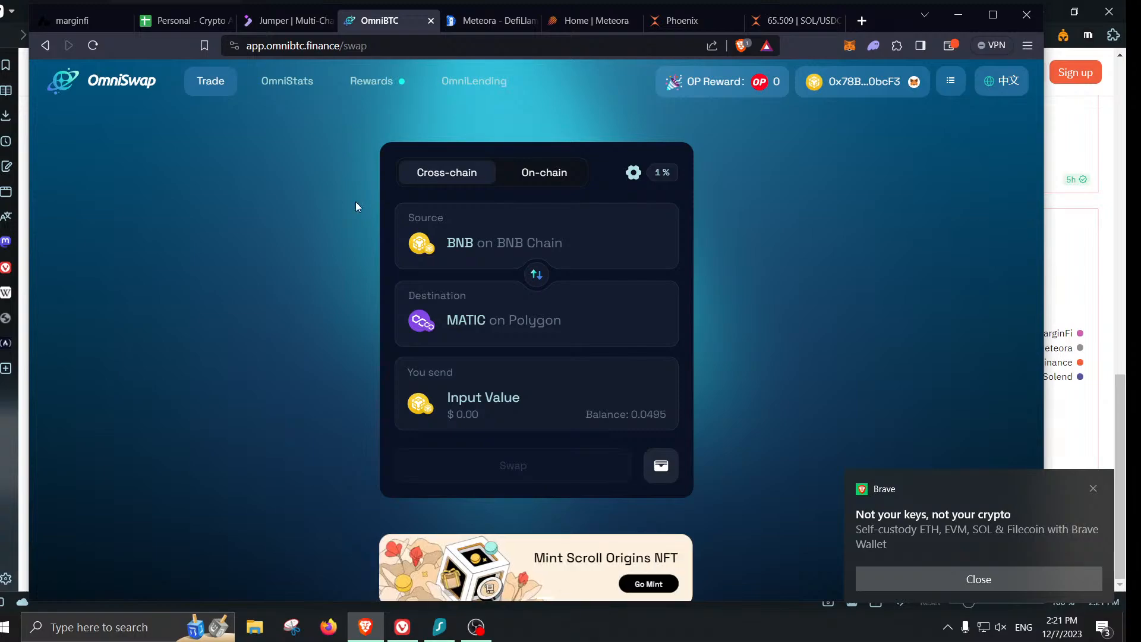
# - Go to holograph.xyz in a new tab and launch the Holograph app
pyautogui.click(863, 22)
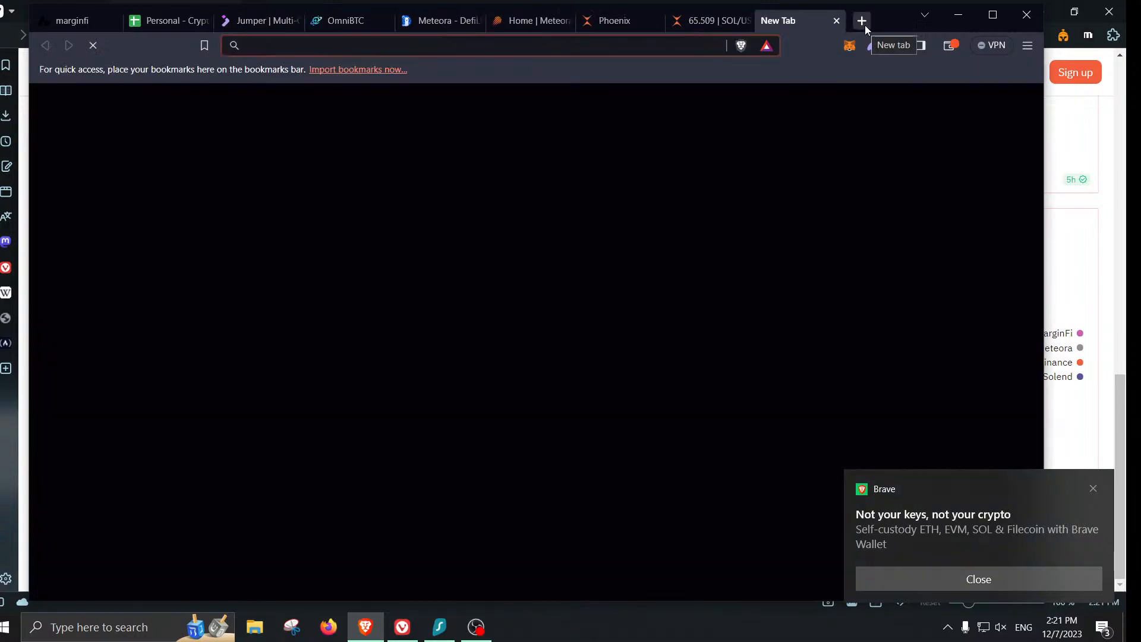
pyautogui.write('hol')
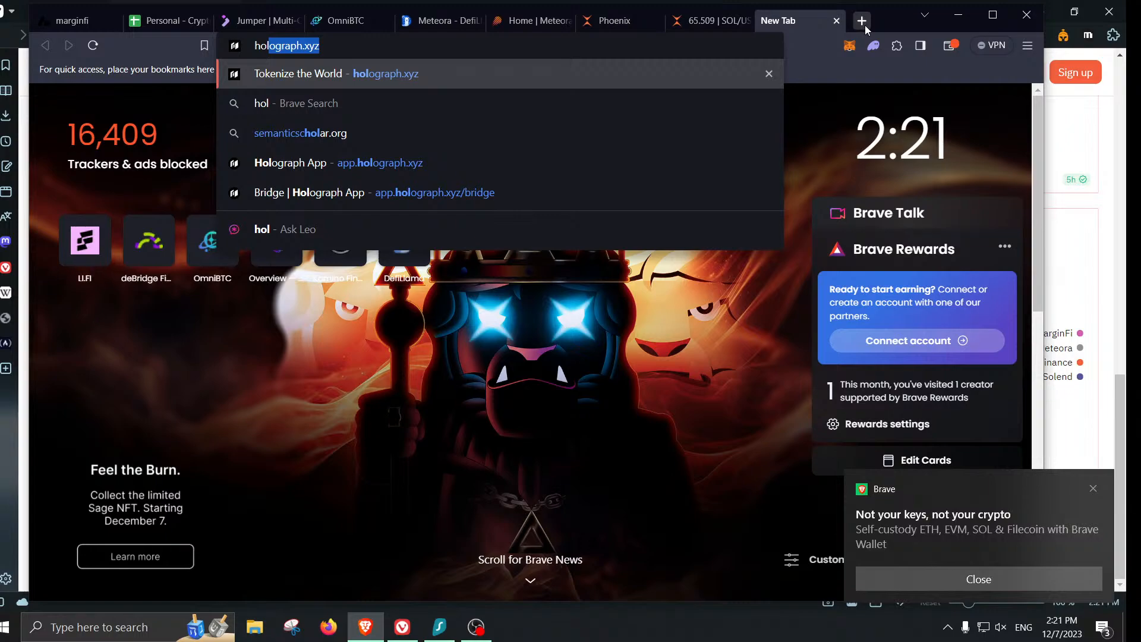
pyautogui.press('Return')
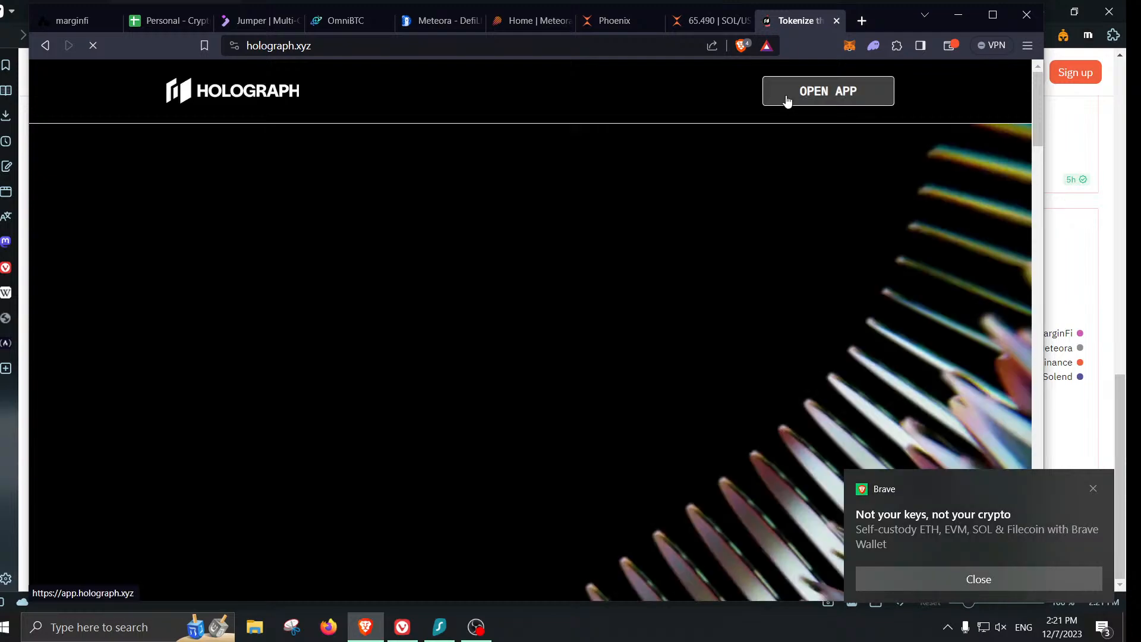
pyautogui.click(788, 100)
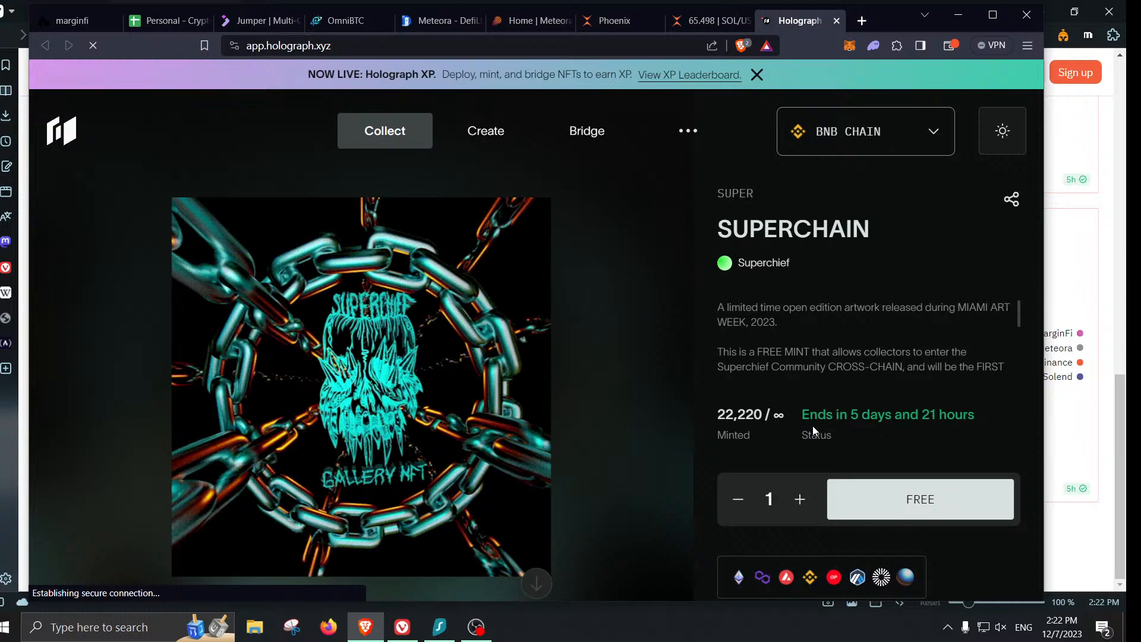
pyautogui.moveTo(595, 139)
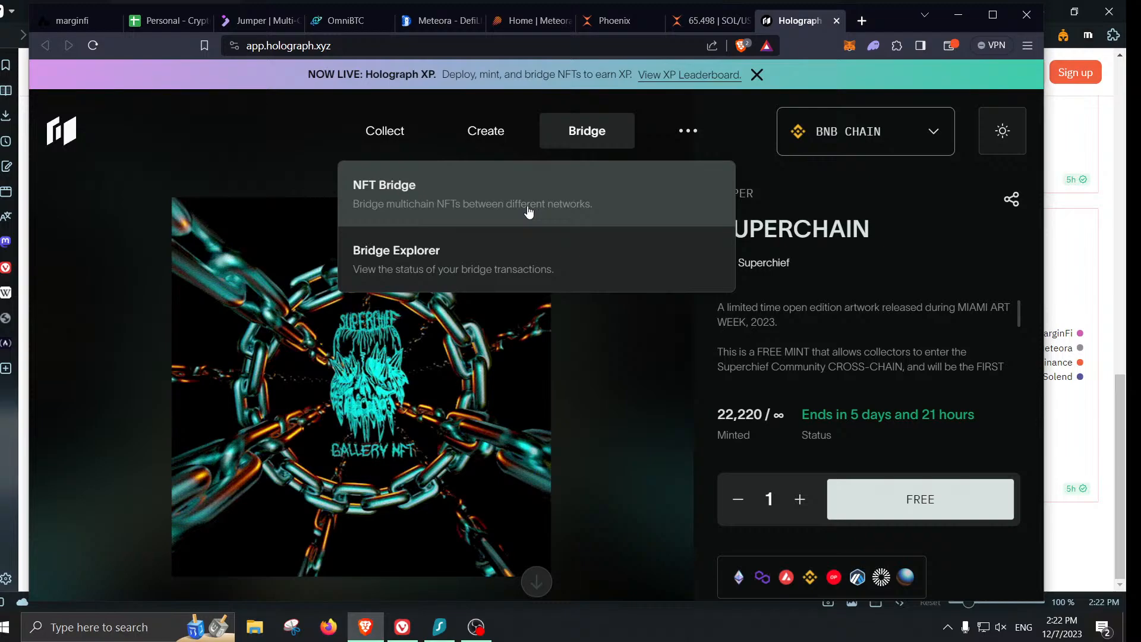
# - Select the SUPERCHAIN NFT on the NFT Bridge page, then close the Phoenix and SOL price tabs
pyautogui.click(528, 212)
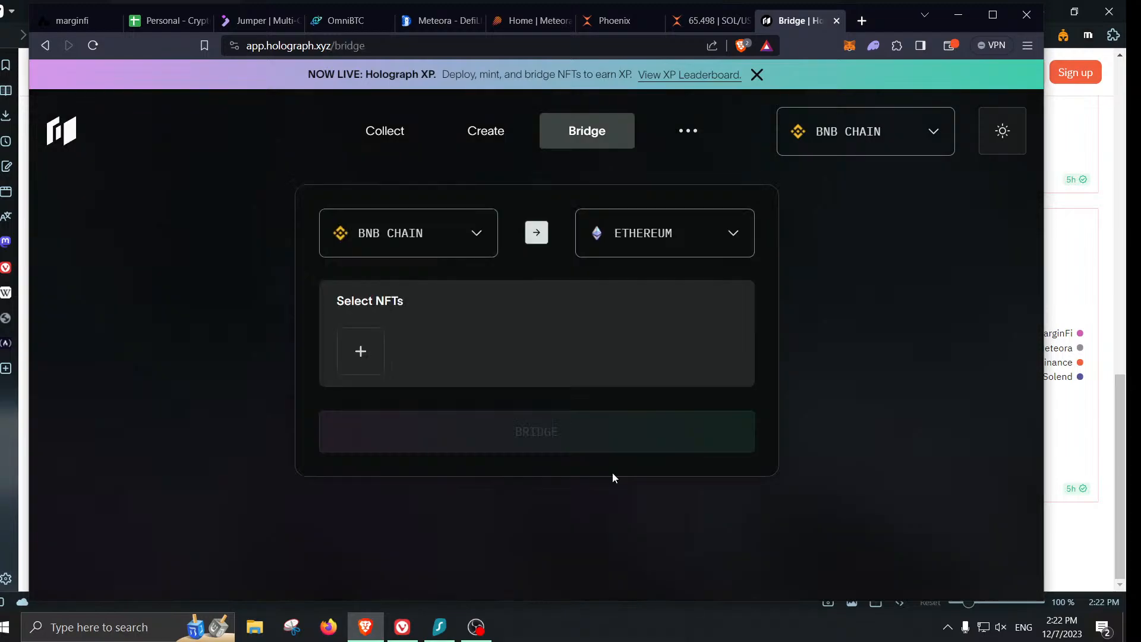
pyautogui.click(361, 370)
pyautogui.click(425, 324)
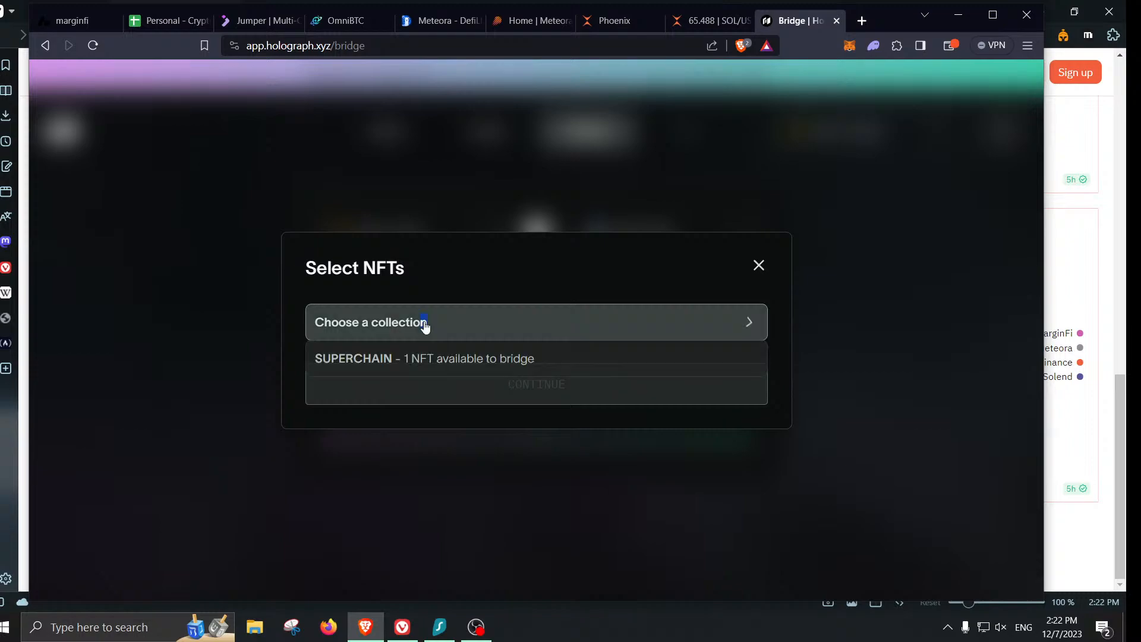
pyautogui.click(426, 362)
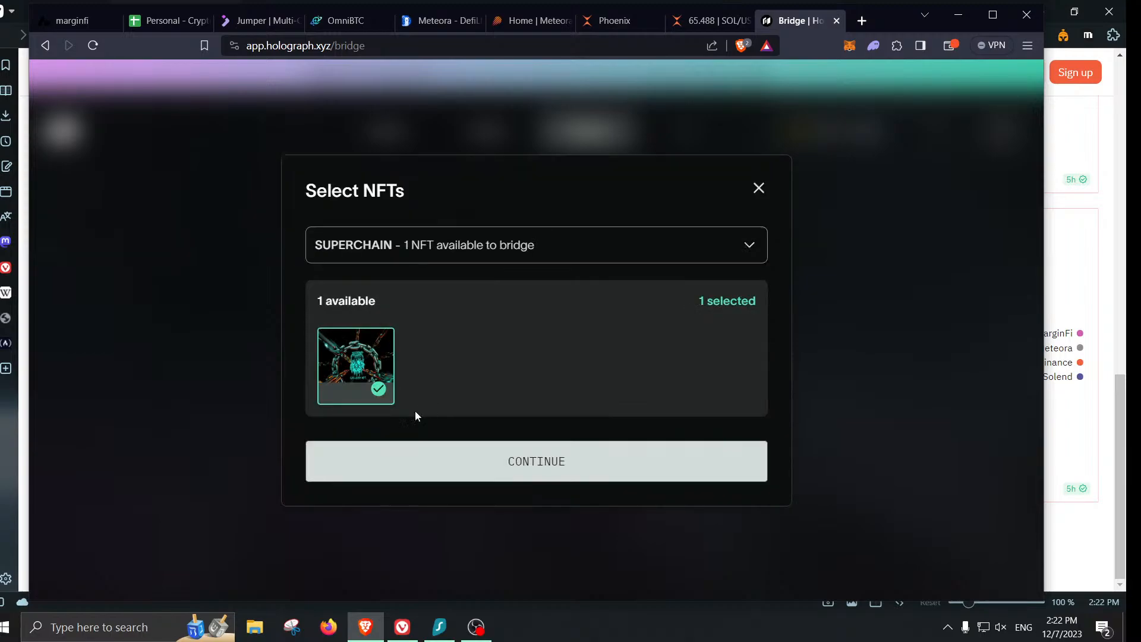
pyautogui.click(437, 463)
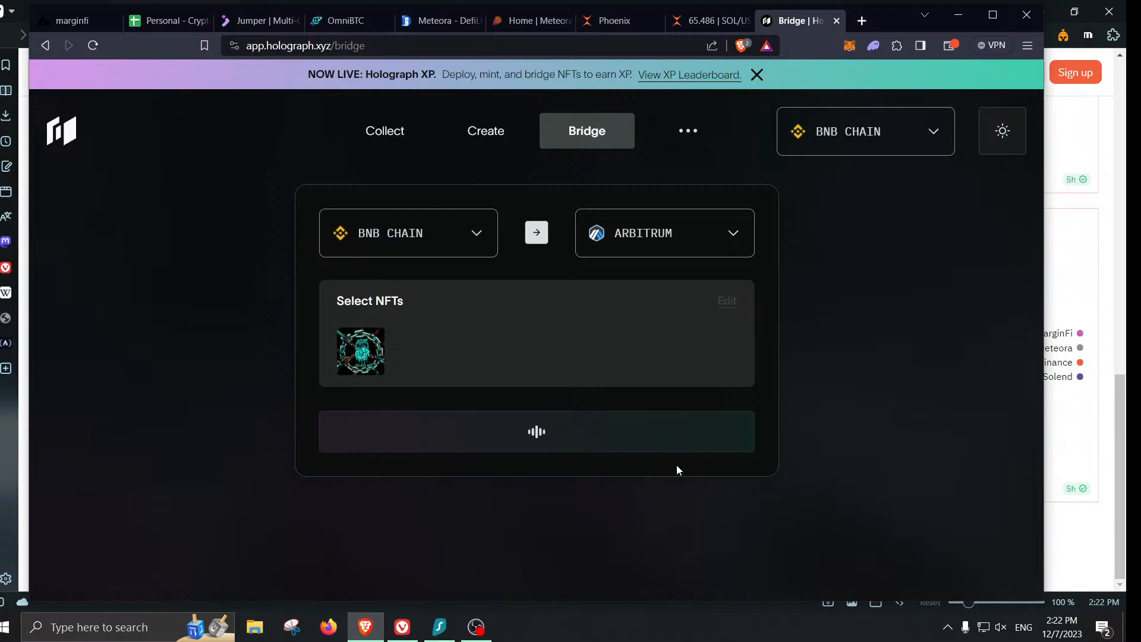
pyautogui.click(655, 23)
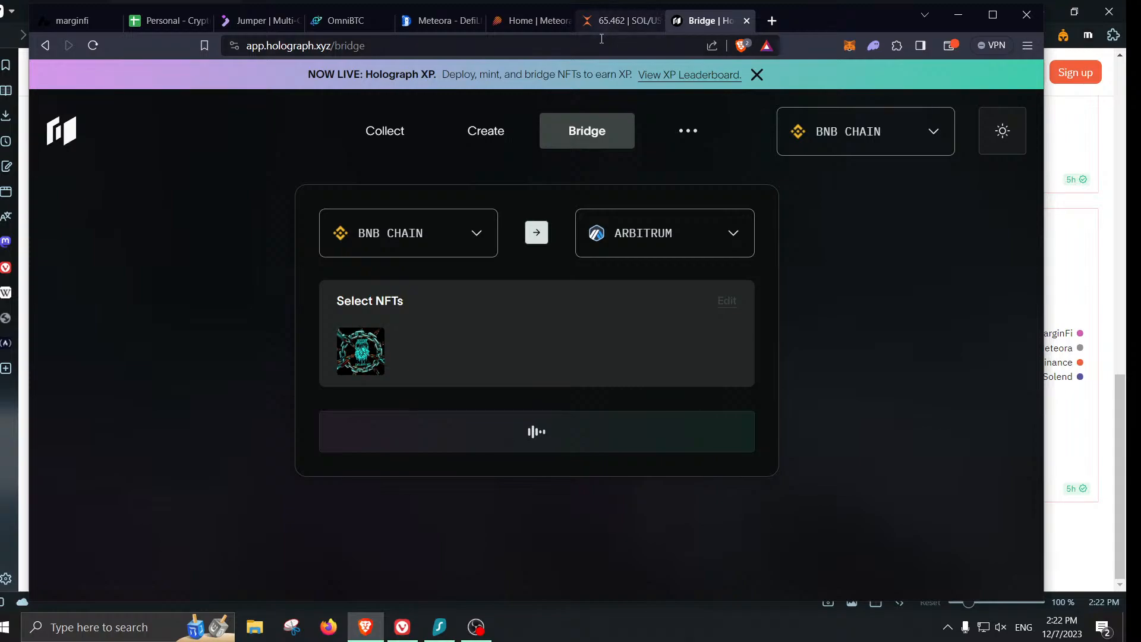
pyautogui.click(613, 23)
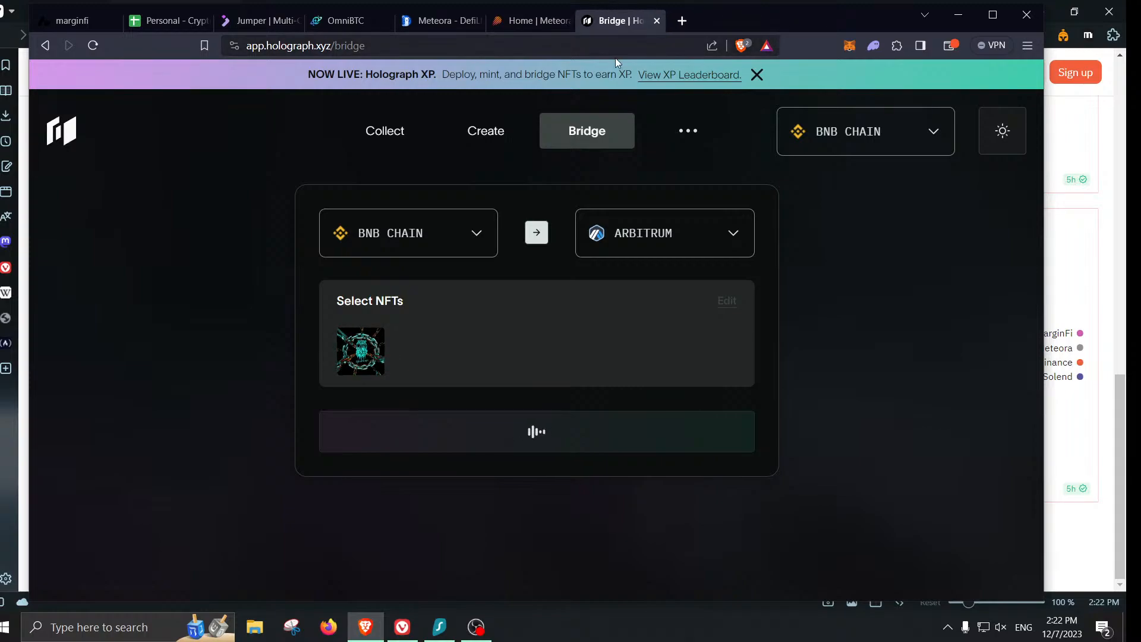
# - Review marginfi points, noting Referral 89.37 and Borrowing 367.91, then return to the Holograph bridge
pyautogui.click(90, 23)
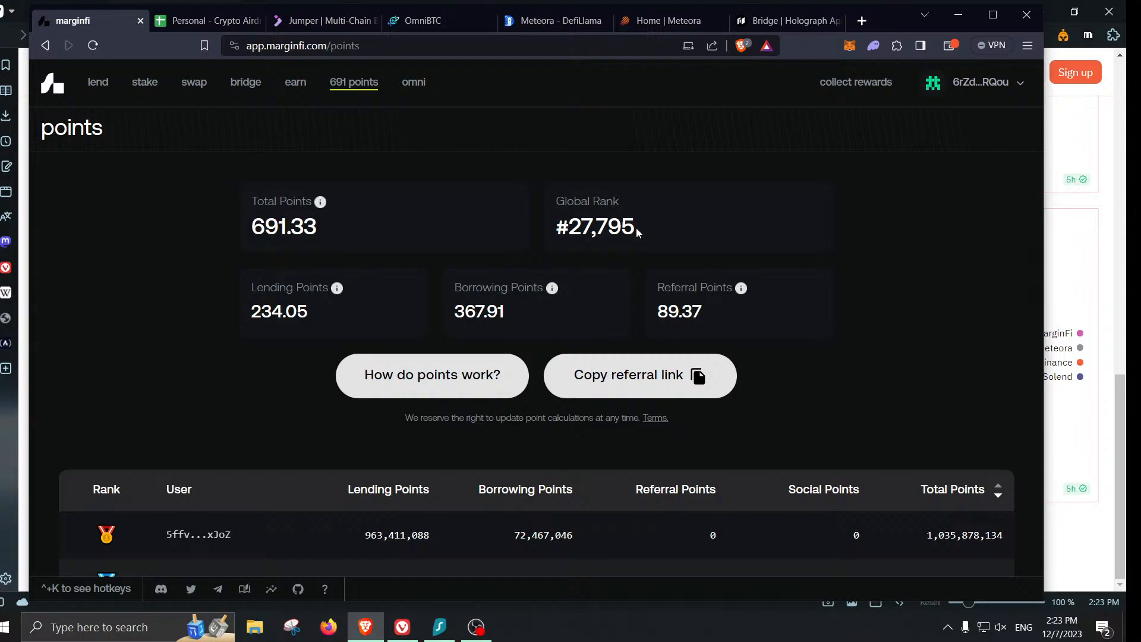
pyautogui.doubleClick(693, 314)
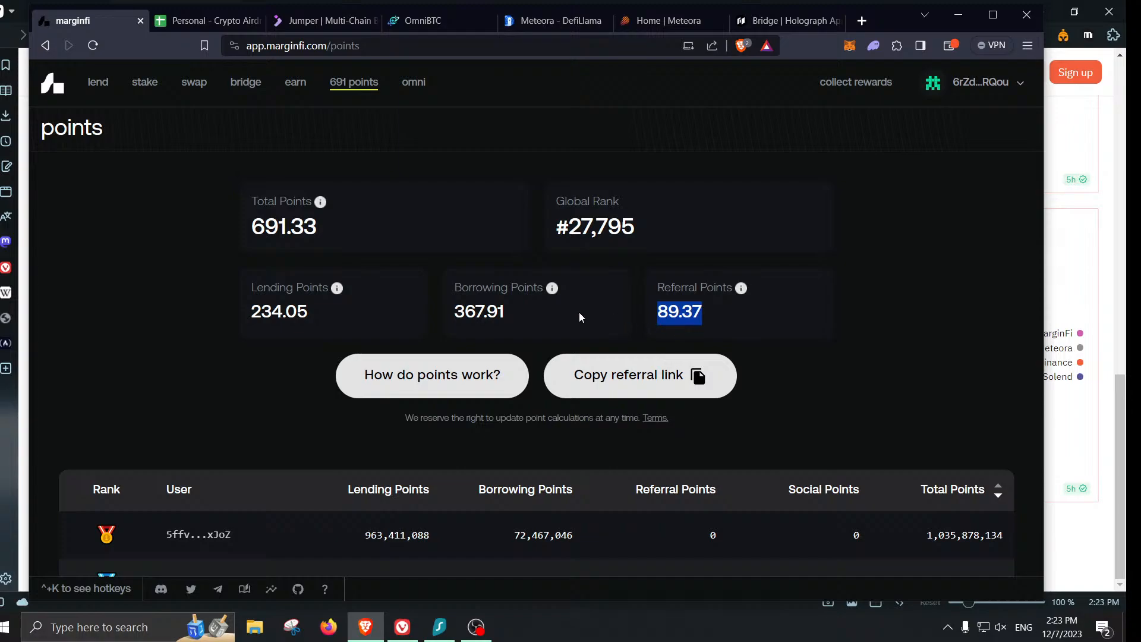
pyautogui.doubleClick(473, 321)
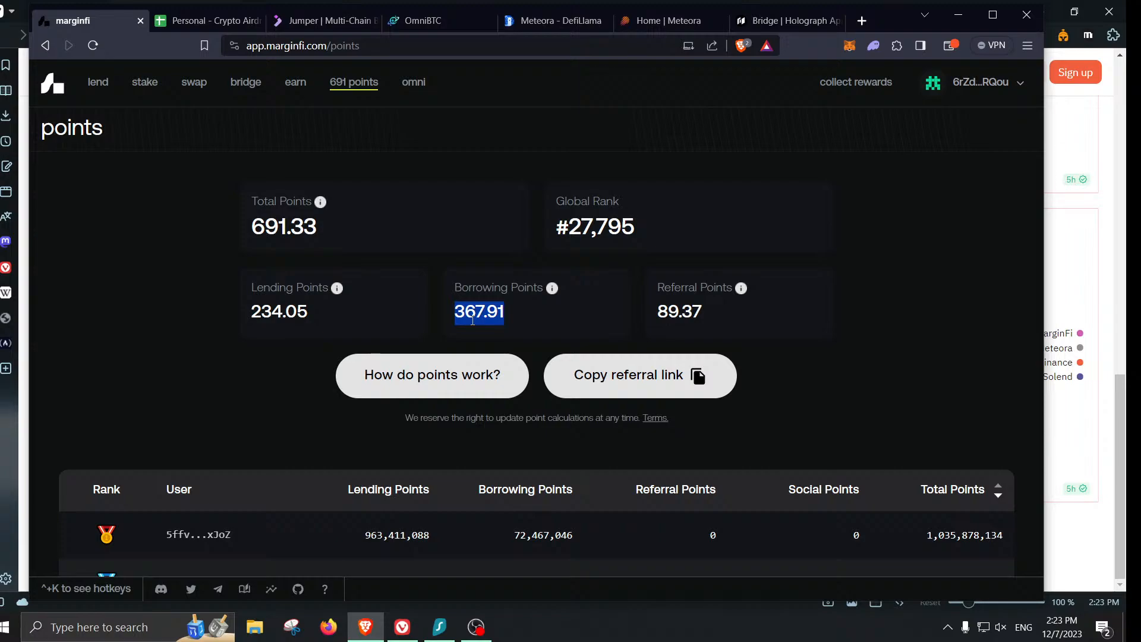
pyautogui.click(305, 313)
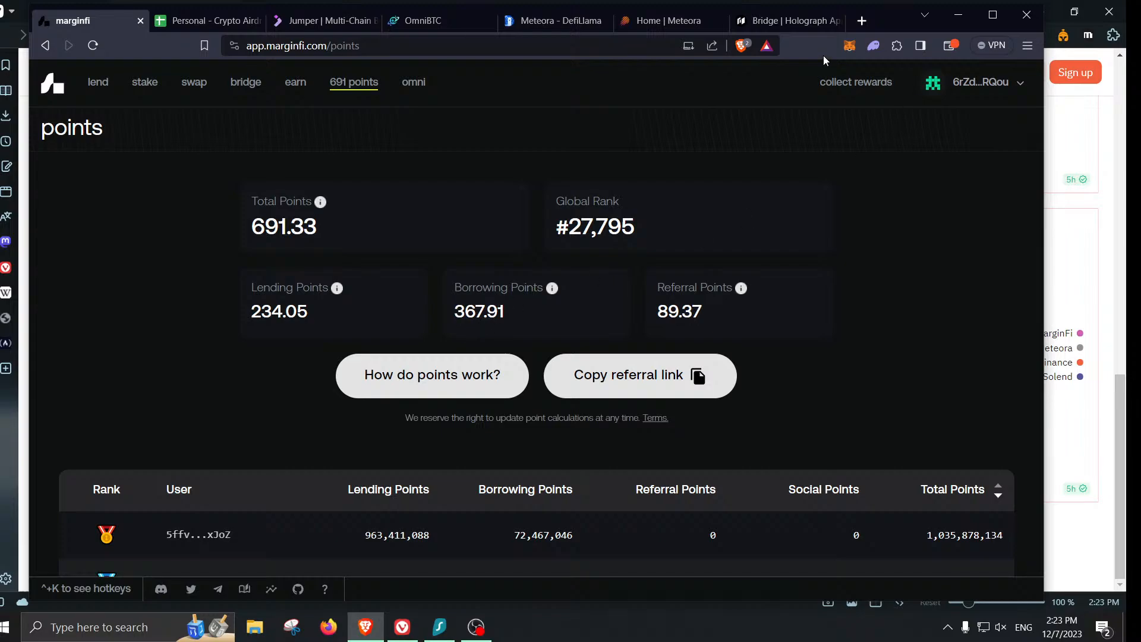
pyautogui.click(790, 24)
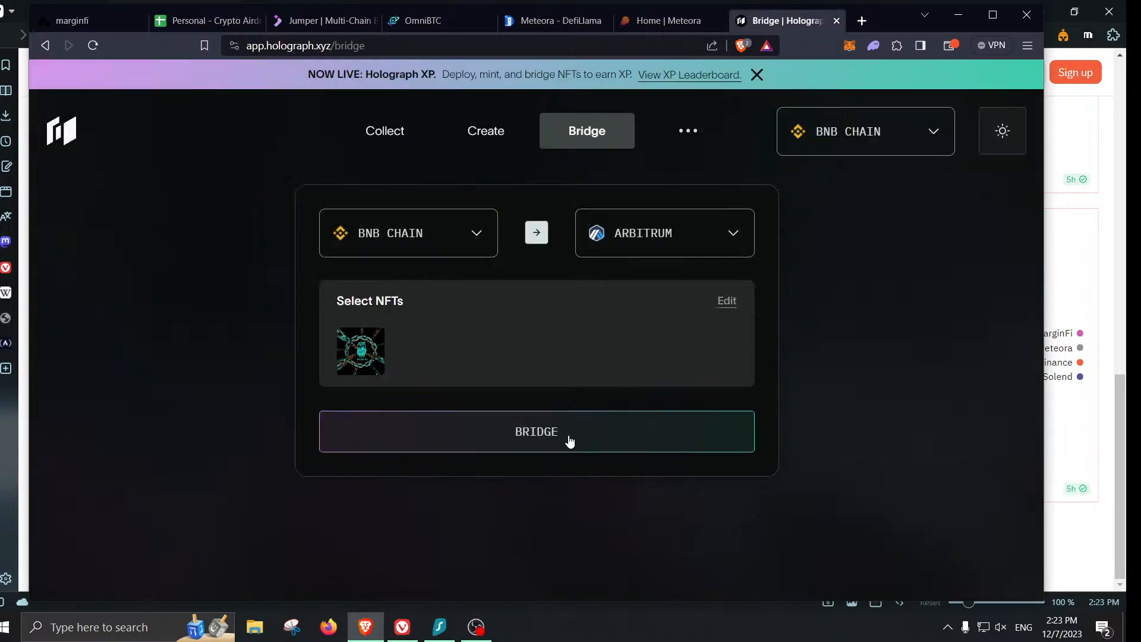
# - Start bridging the SUPERCHAIN NFT, briefly checking the MetaMask wallet while the request loads
pyautogui.click(570, 439)
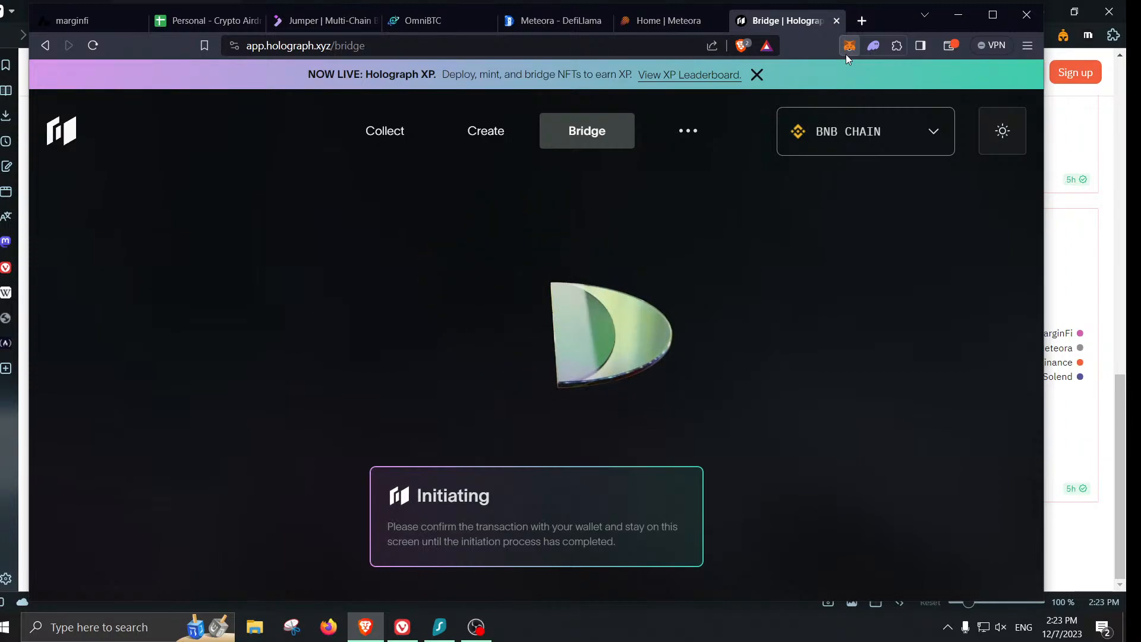
pyautogui.click(848, 54)
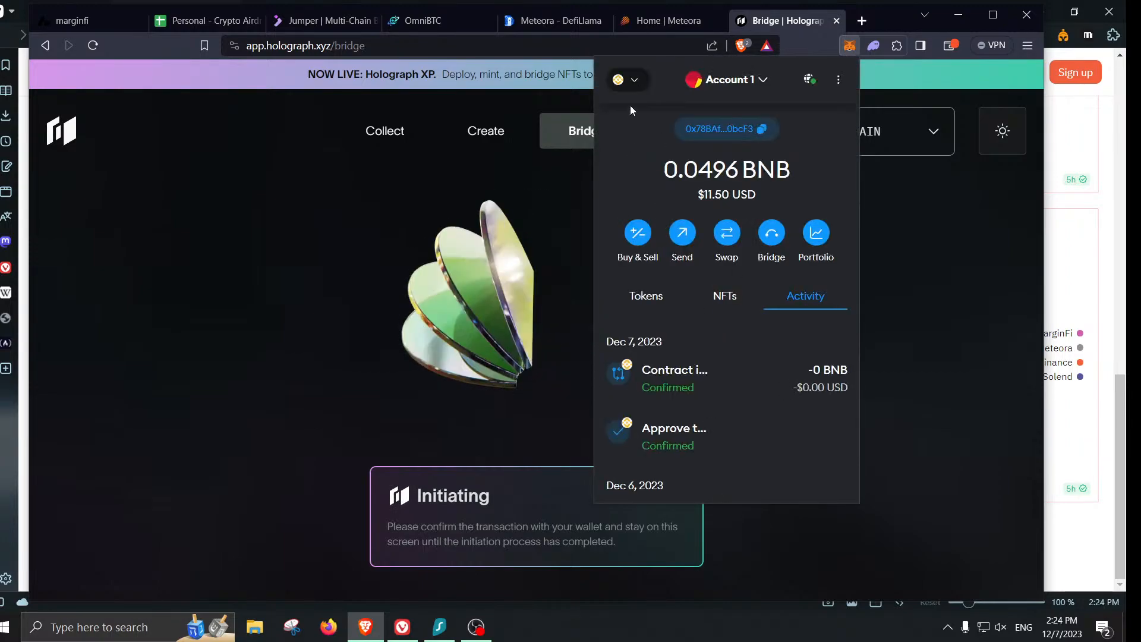
pyautogui.click(850, 51)
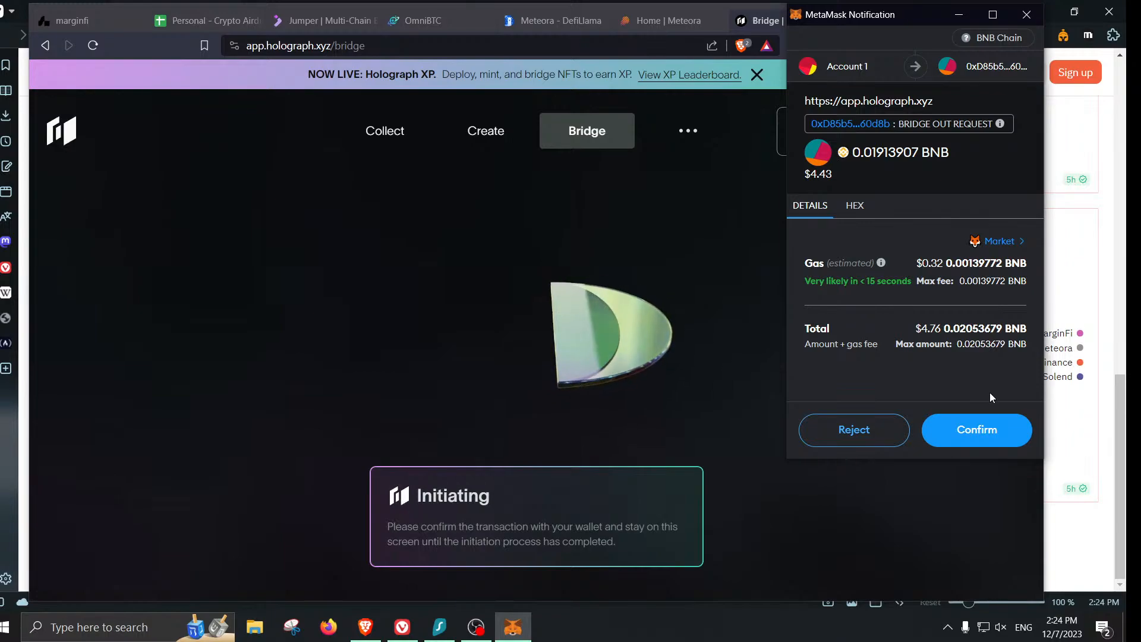
# - Confirm the MetaMask bridge-out transaction totalling 0.02053679 BNB
pyautogui.click(981, 429)
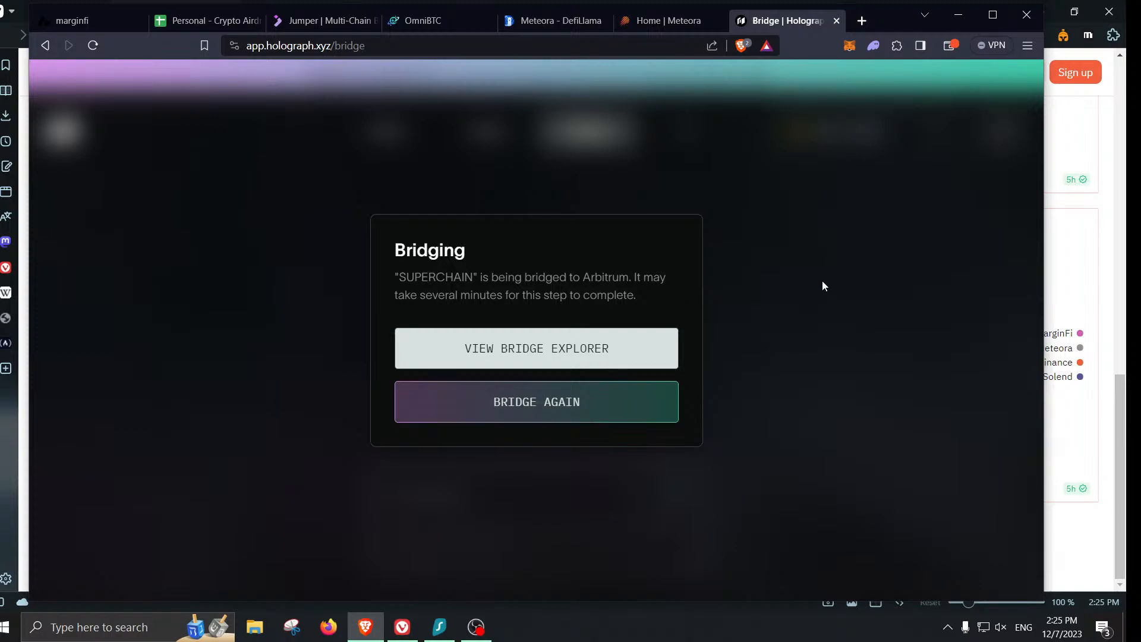
# - Open layerzeroscan.com in a new tab and search it for the MetaMask wallet address
pyautogui.click(861, 21)
pyautogui.write('layers')
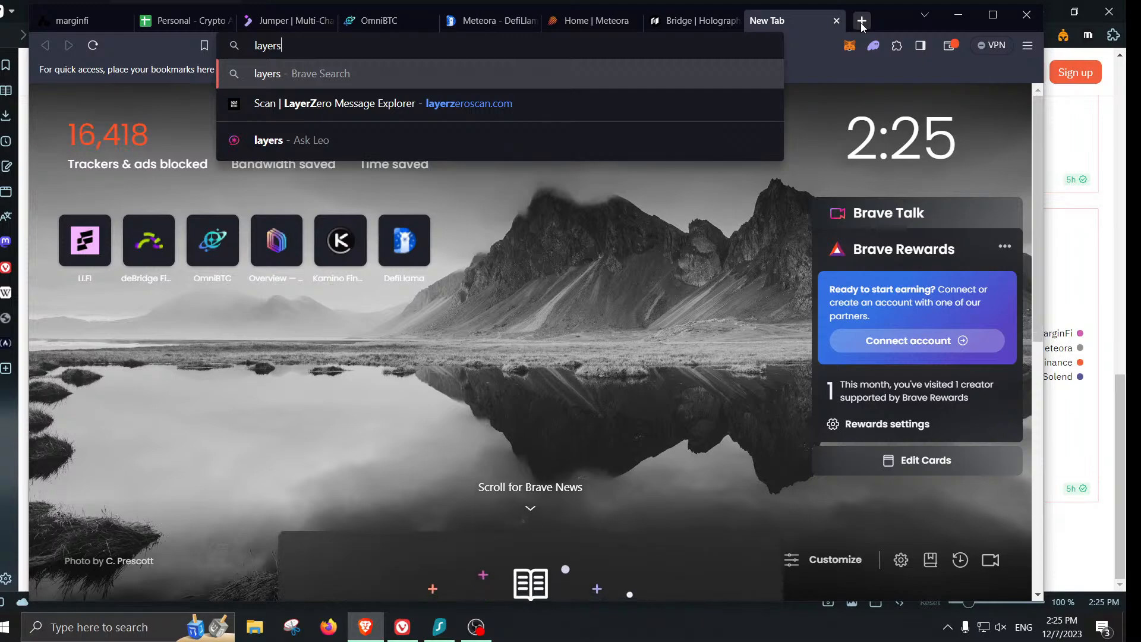
pyautogui.click(687, 108)
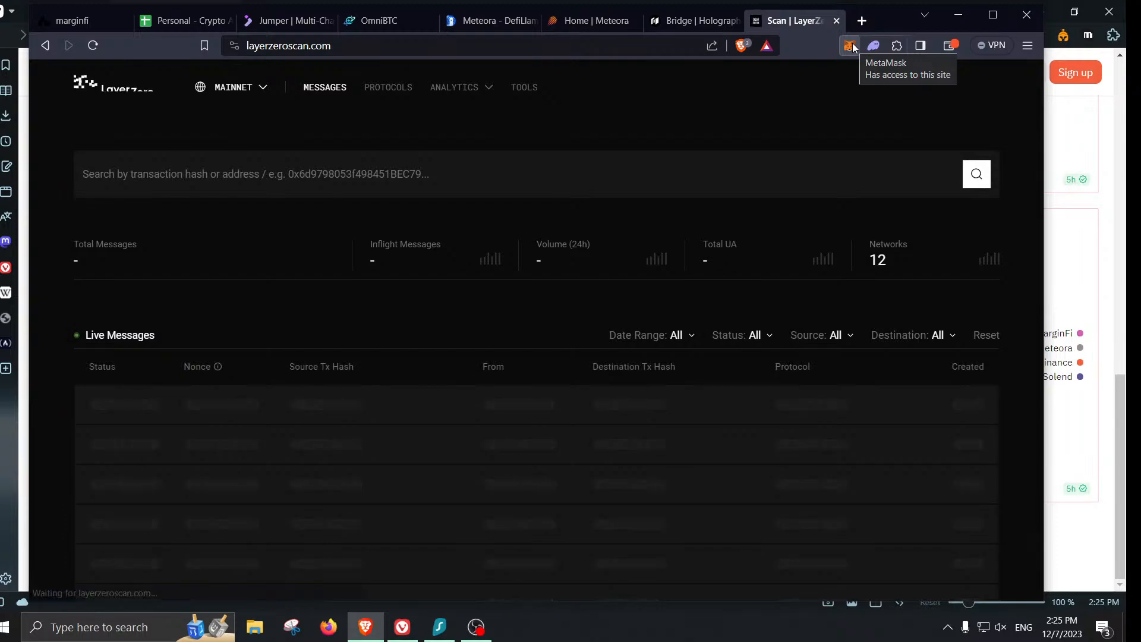
pyautogui.click(851, 46)
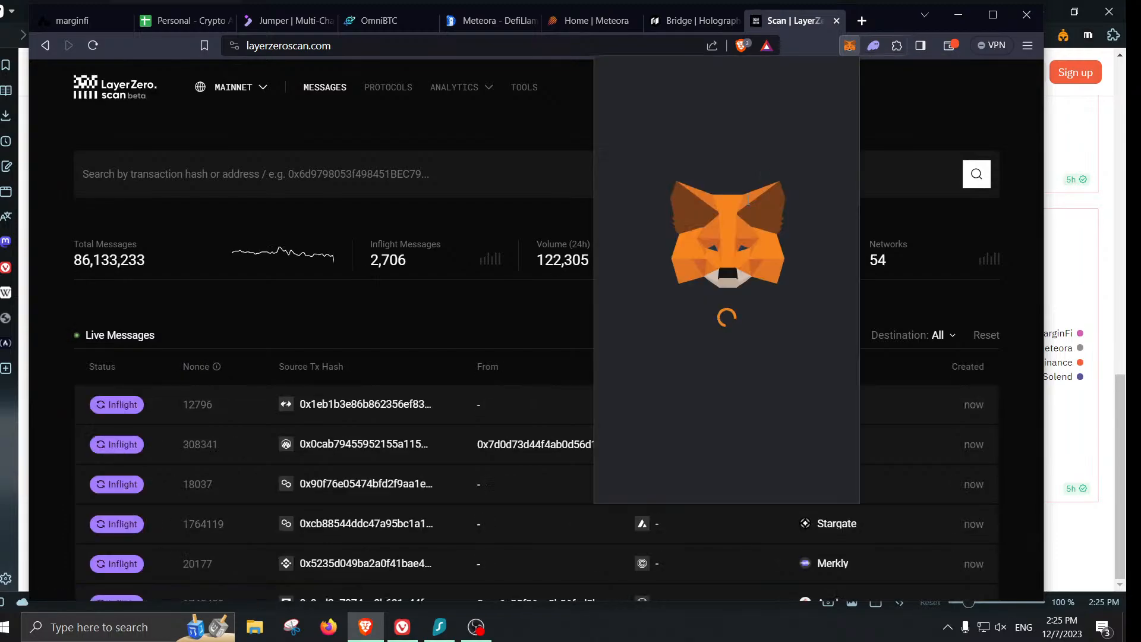
pyautogui.click(722, 129)
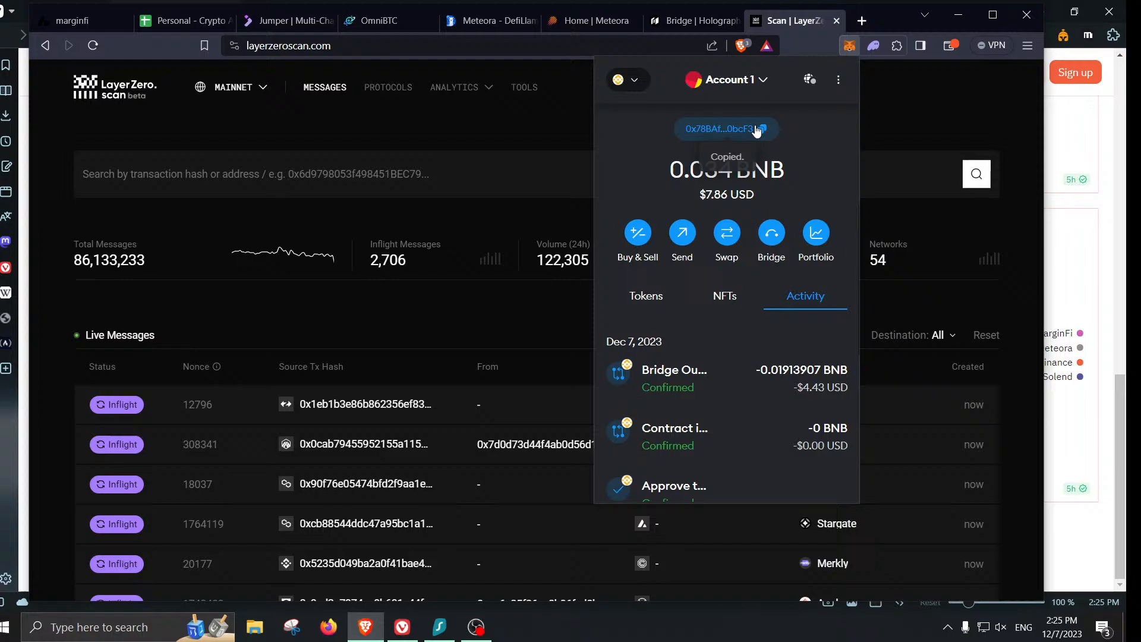
pyautogui.click(567, 189)
pyautogui.hotkey('ctrl', 'v')
pyautogui.click(977, 175)
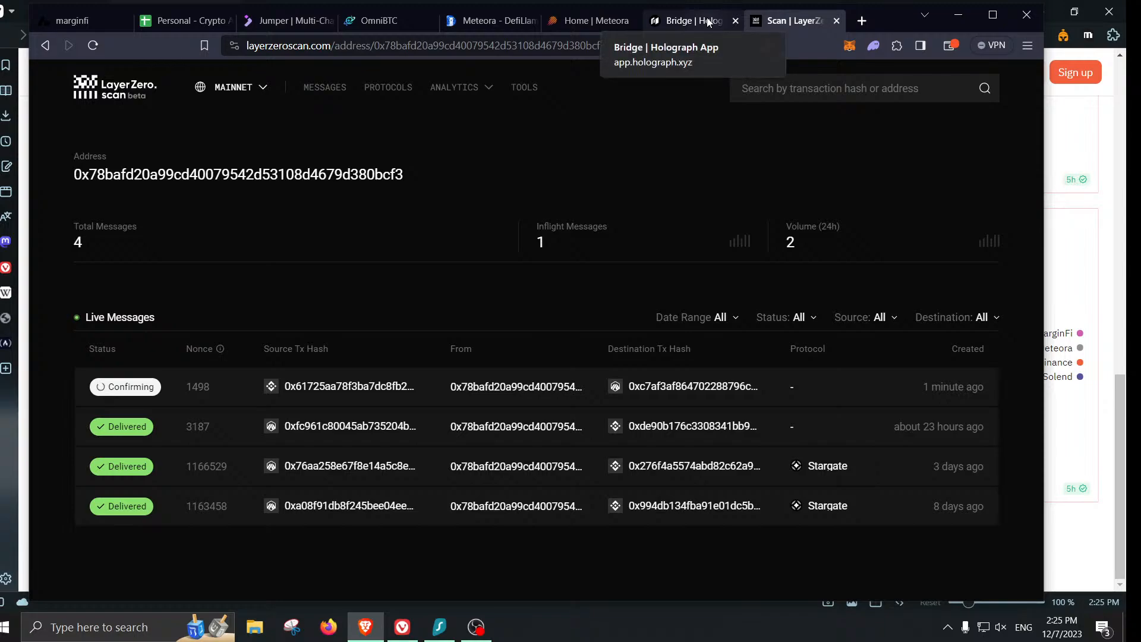
# - Log row 92 in Transaction Record: LayerZero, BSC to Arbitrum, $0.00, $0.32 gas, 12/7/2023
pyautogui.click(178, 21)
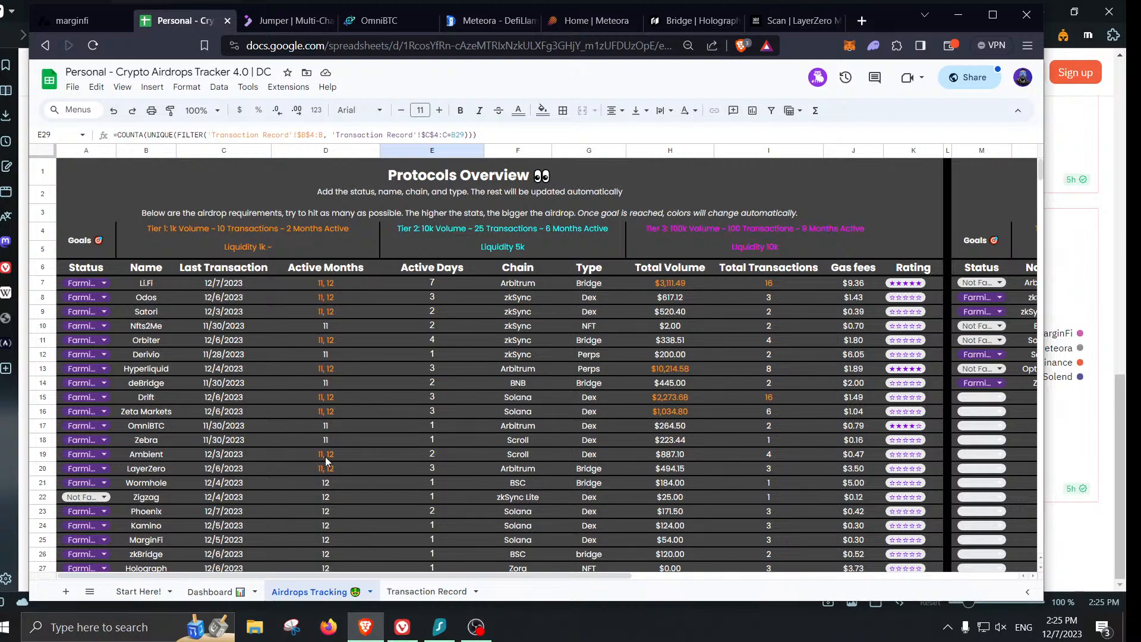
pyautogui.click(427, 591)
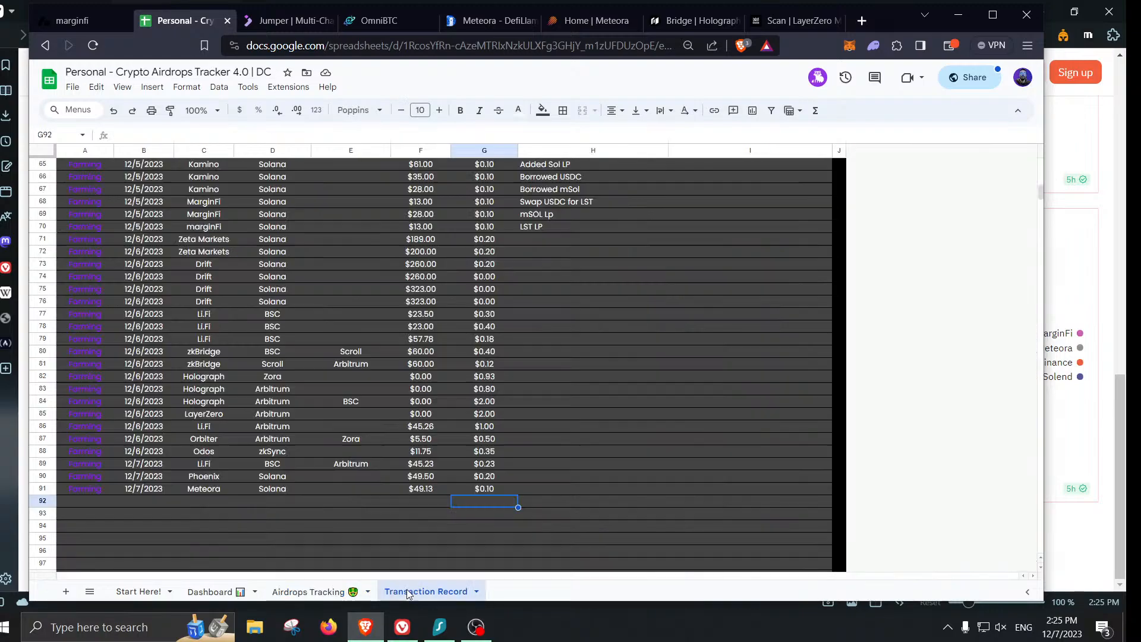
pyautogui.click(213, 503)
pyautogui.write('LayerZero')
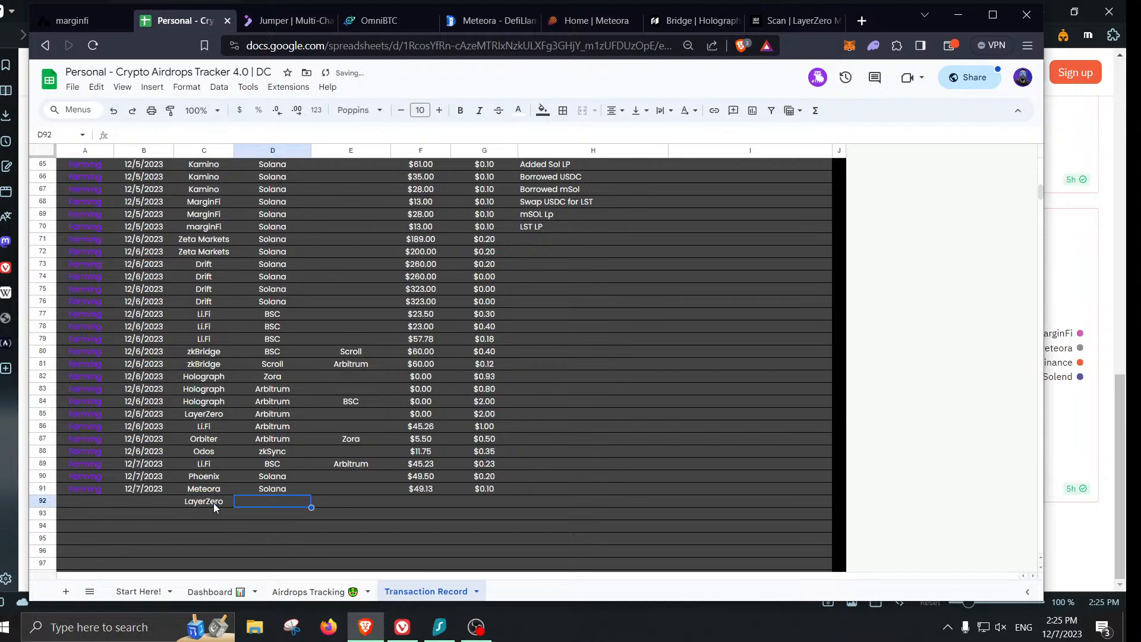
pyautogui.press('Tab')
pyautogui.write('BSC')
pyautogui.press('Tab')
pyautogui.write('A')
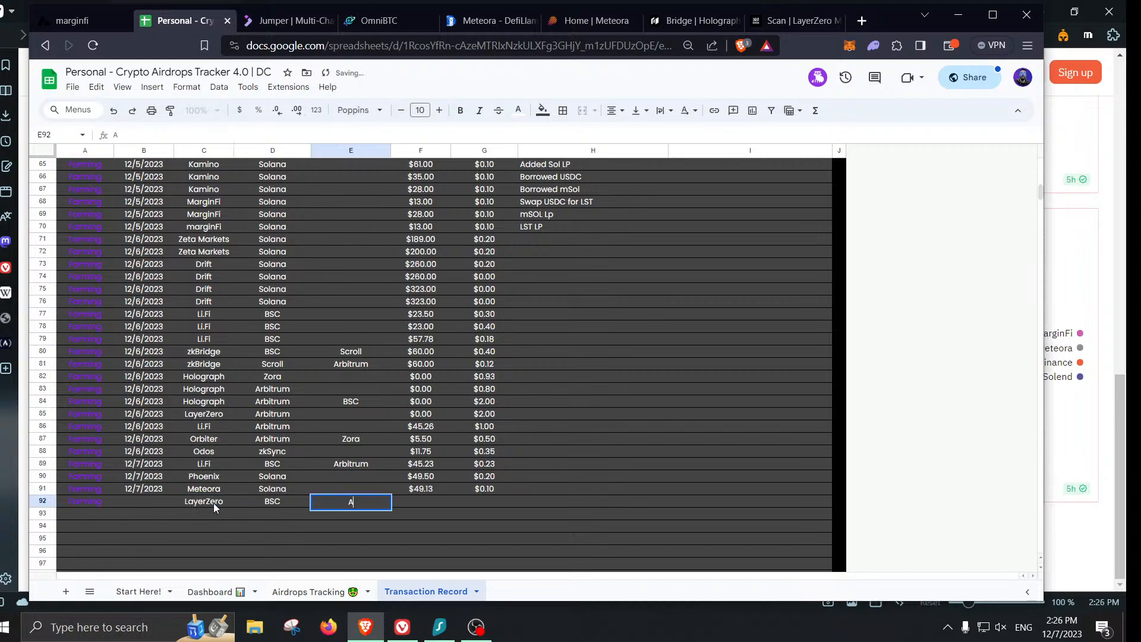
pyautogui.write('rbitrum')
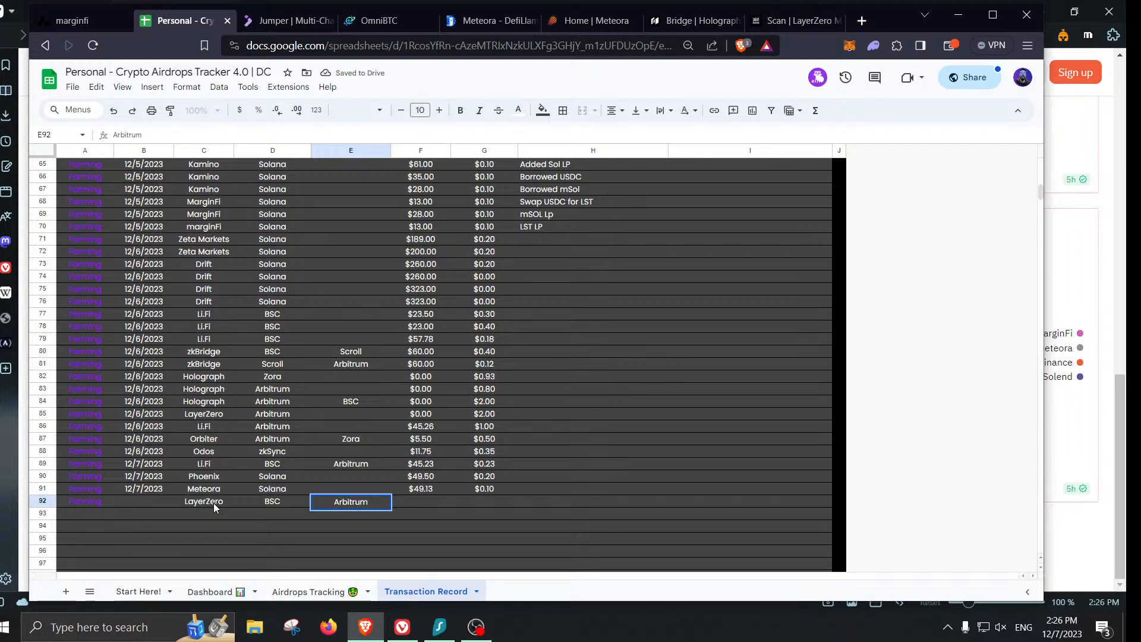
pyautogui.press('Tab')
pyautogui.write('0')
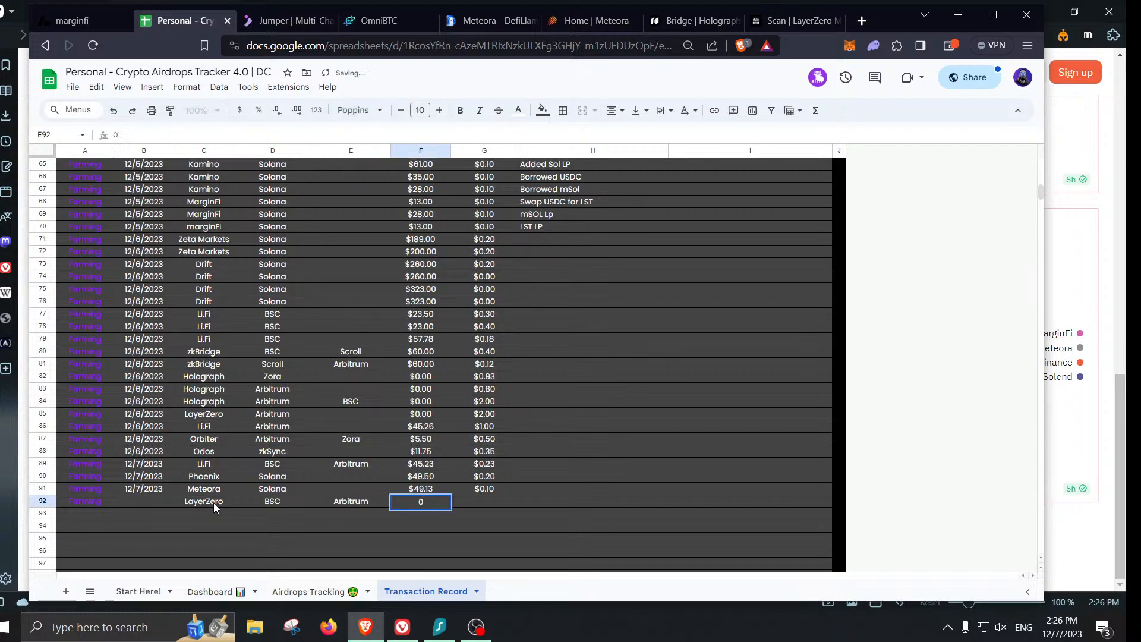
pyautogui.press('Tab')
pyautogui.write('0.32')
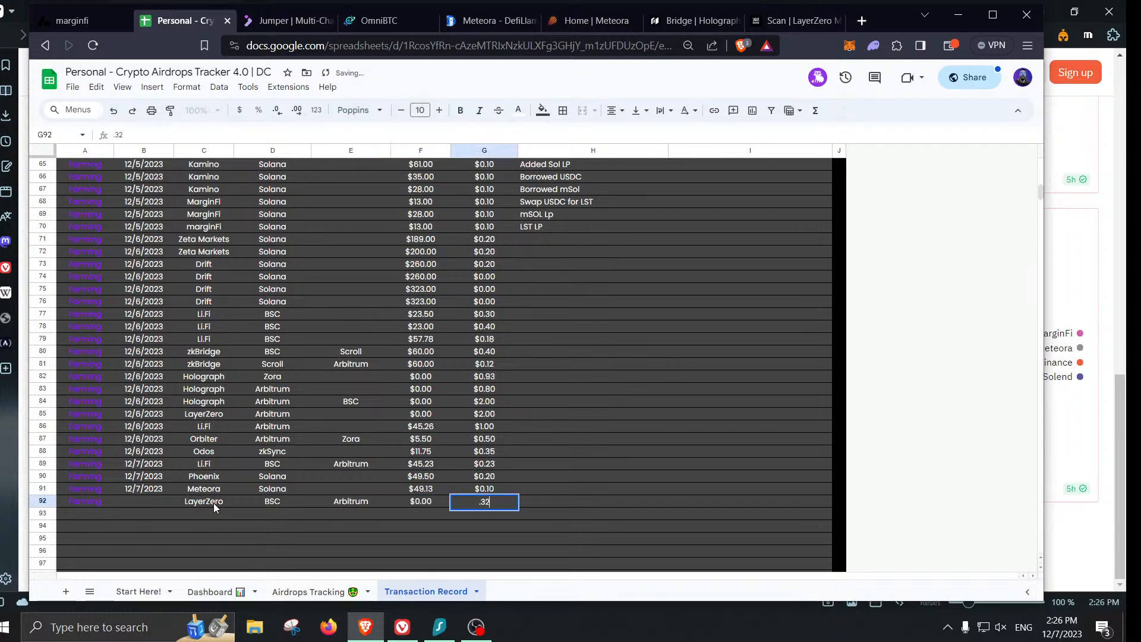
pyautogui.press('Left')
pyautogui.press('Left')
pyautogui.press('Left')
pyautogui.press('Left')
pyautogui.press('Left')
pyautogui.write('12')
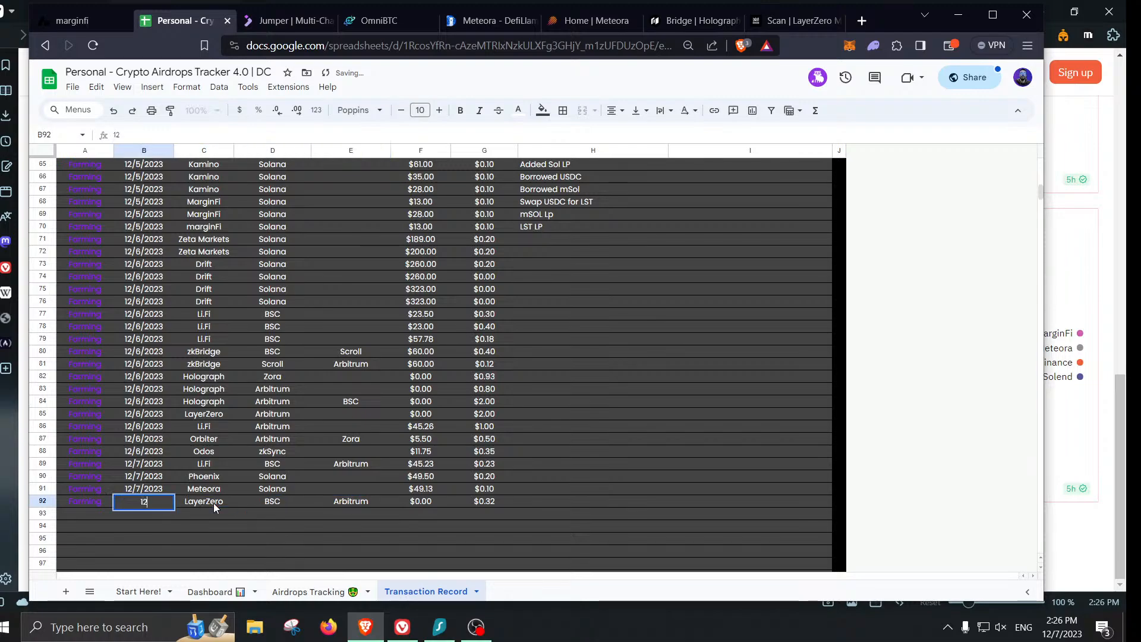
pyautogui.write('/7/2023')
pyautogui.press('Return')
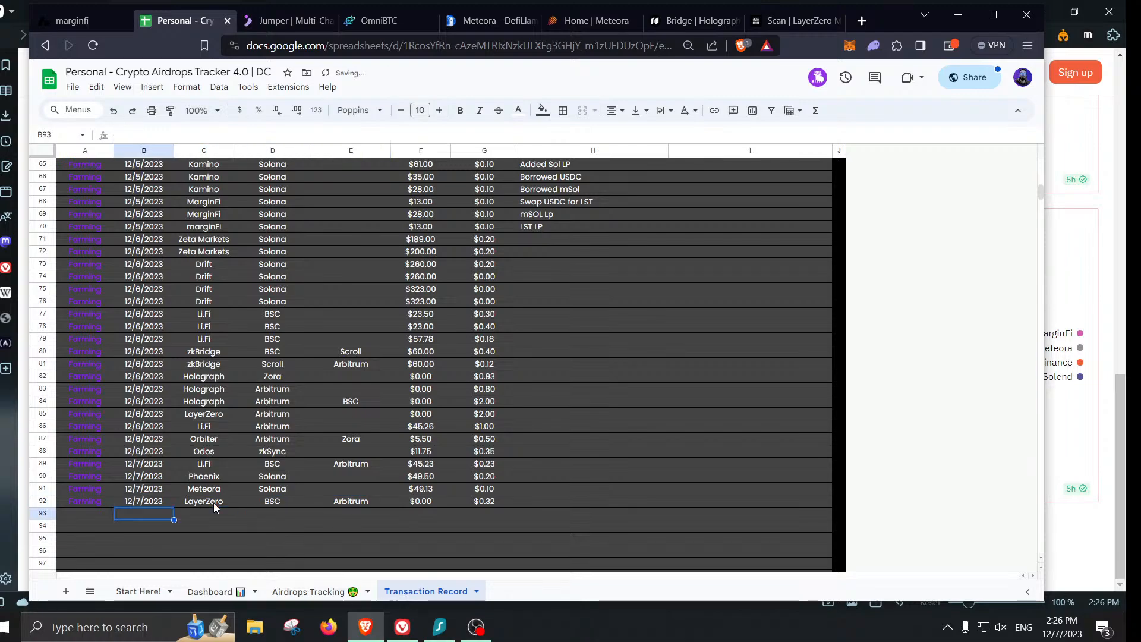
# - Log row 93: Holograph, BSC to Arbitrum, $0.00, $0.32 gas, dated 12/7/2023
pyautogui.write('Holograph')
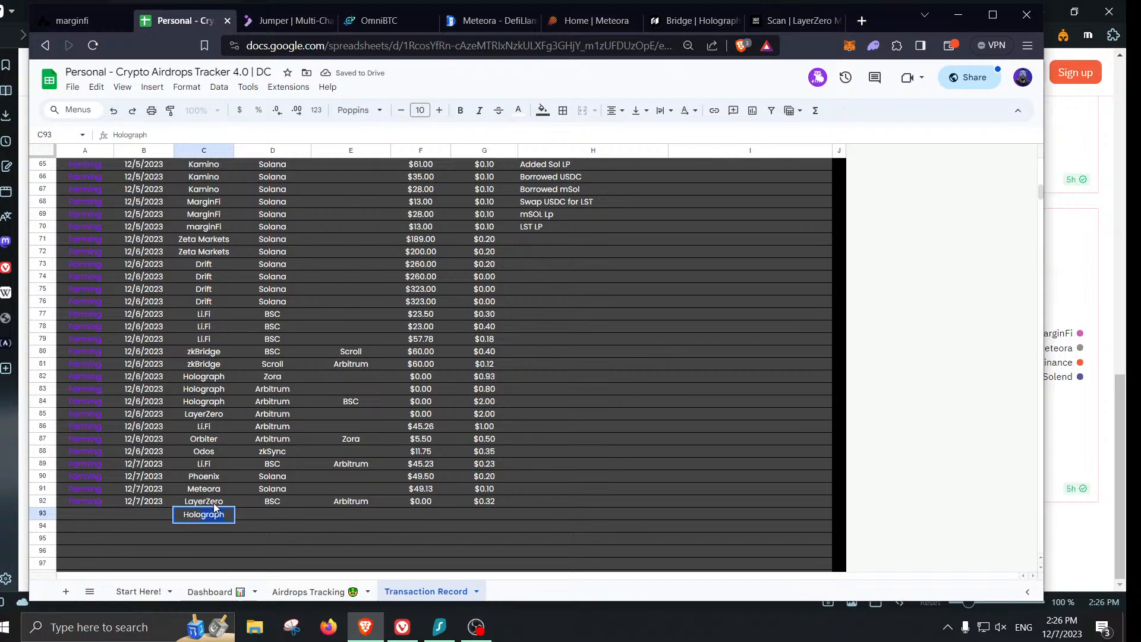
pyautogui.press('Tab')
pyautogui.write('BSC')
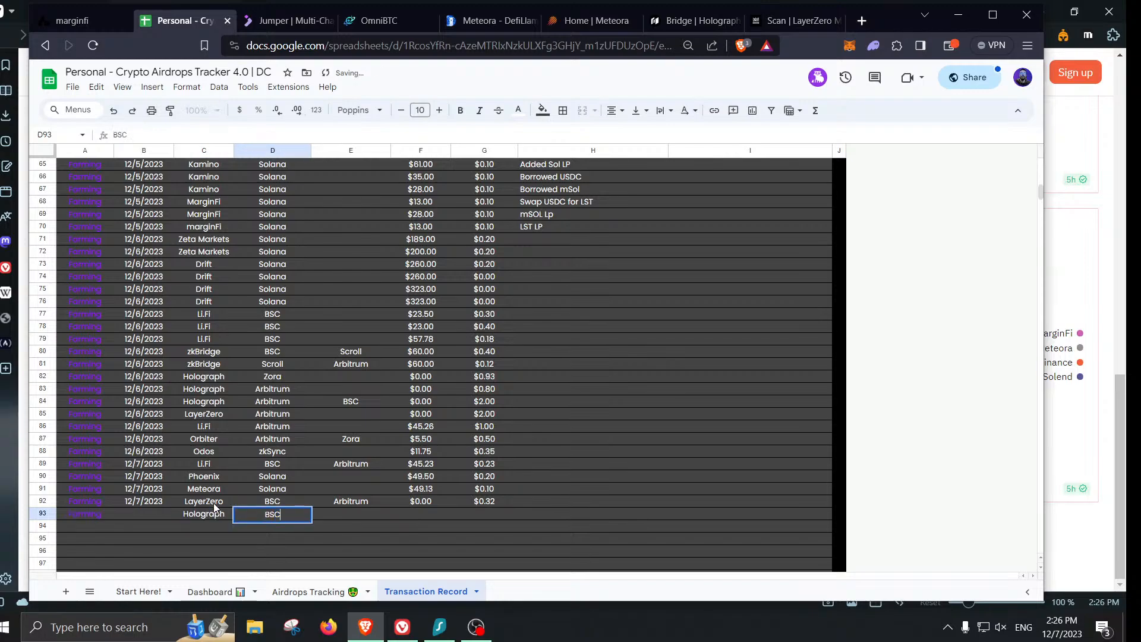
pyautogui.press('Tab')
pyautogui.write('arbitrum')
pyautogui.press('Tab')
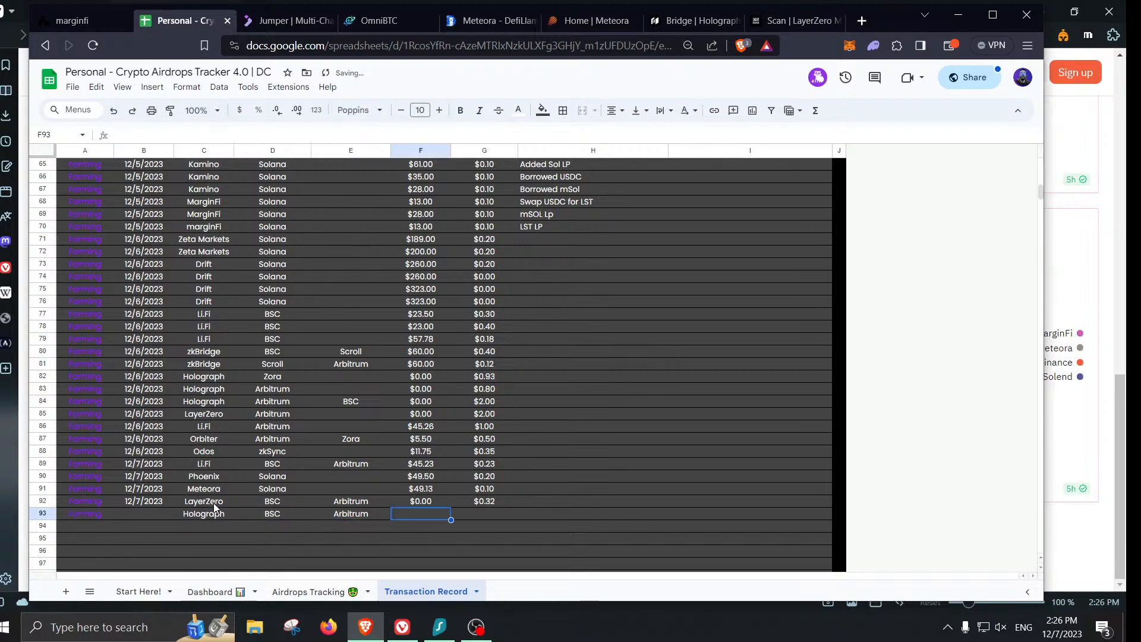
pyautogui.write('0')
pyautogui.press('Tab')
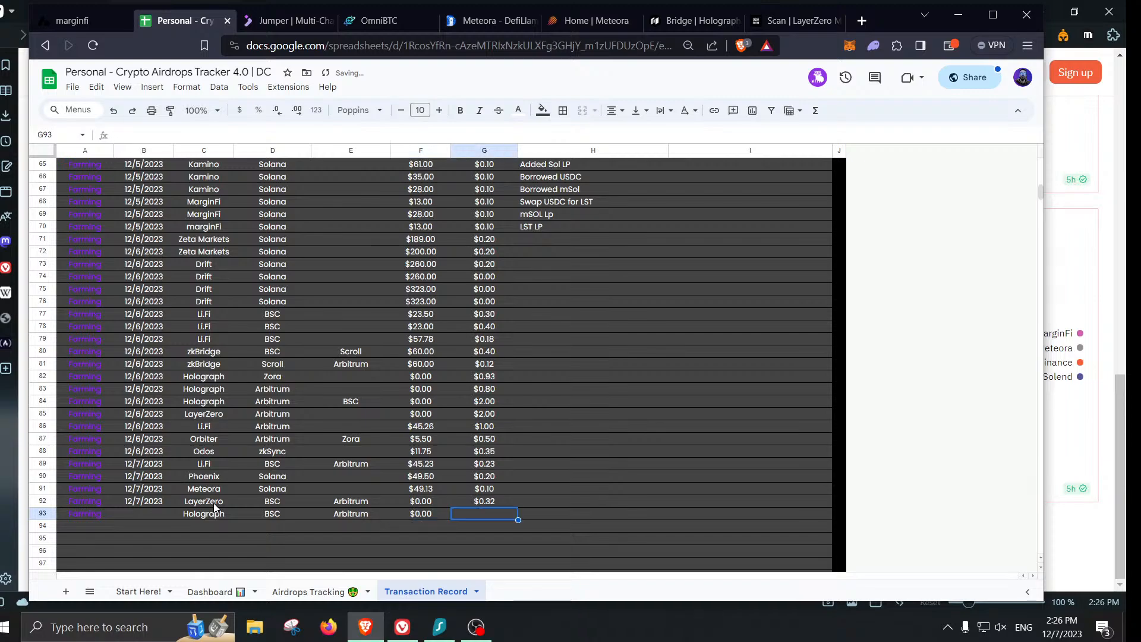
pyautogui.write('0.32')
pyautogui.press('Return')
pyautogui.press('Left')
pyautogui.press('Left')
pyautogui.press('Left')
pyautogui.press('Left')
pyautogui.press('Left')
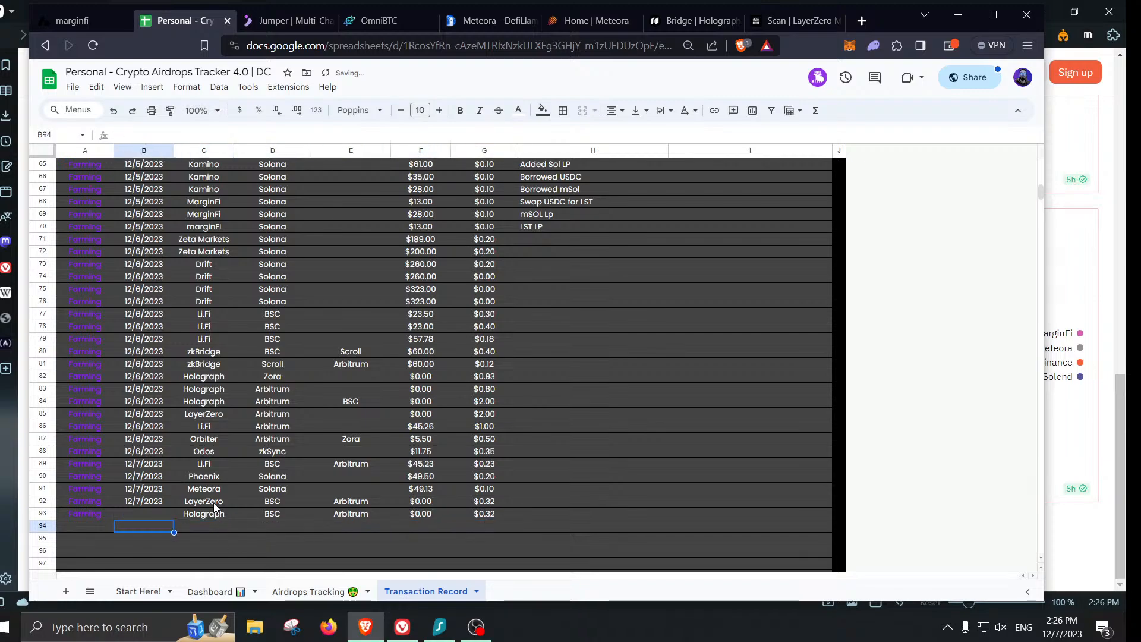
pyautogui.press('Up')
pyautogui.write('12/7/20')
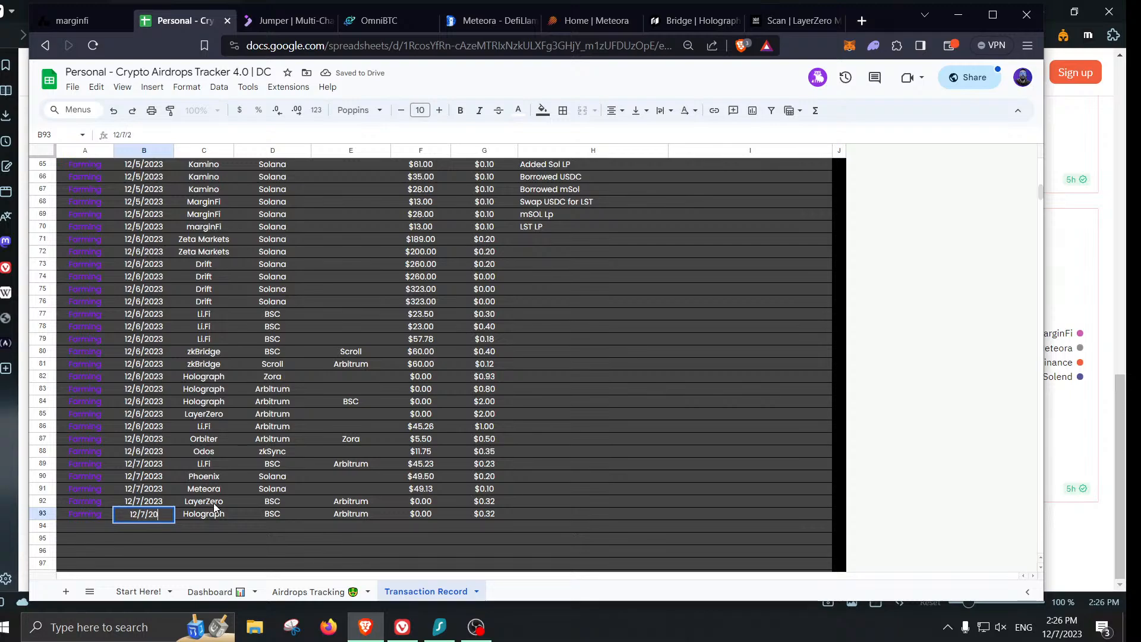
pyautogui.write('23')
pyautogui.press('Return')
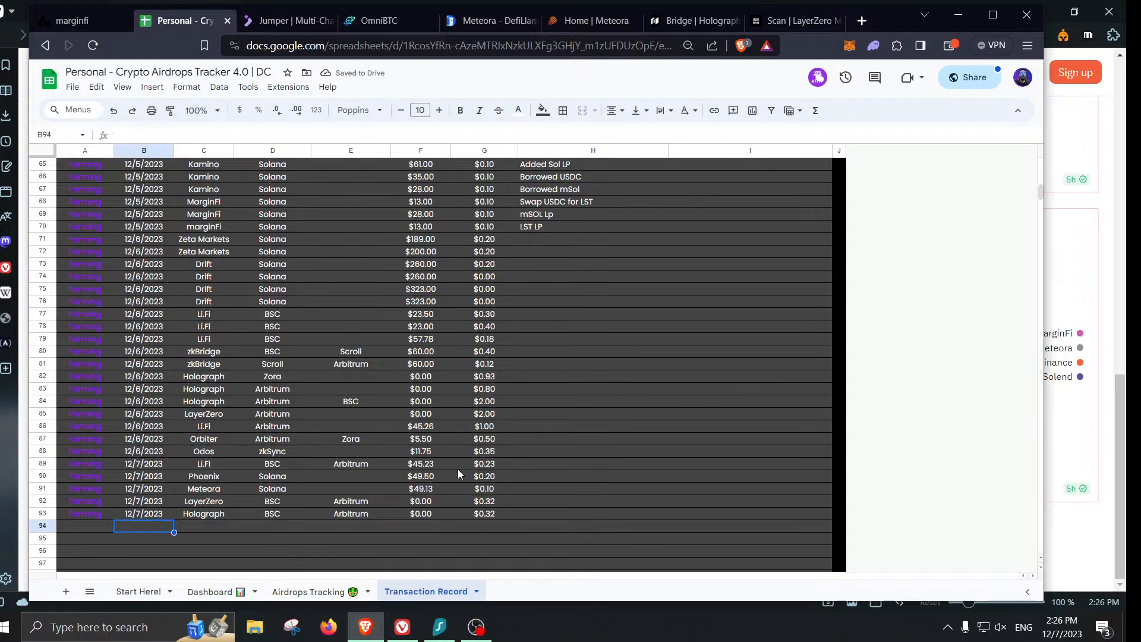
# - On OmniSwap, set the source to ETH on Arbitrum and bring up the destination token list
pyautogui.click(791, 21)
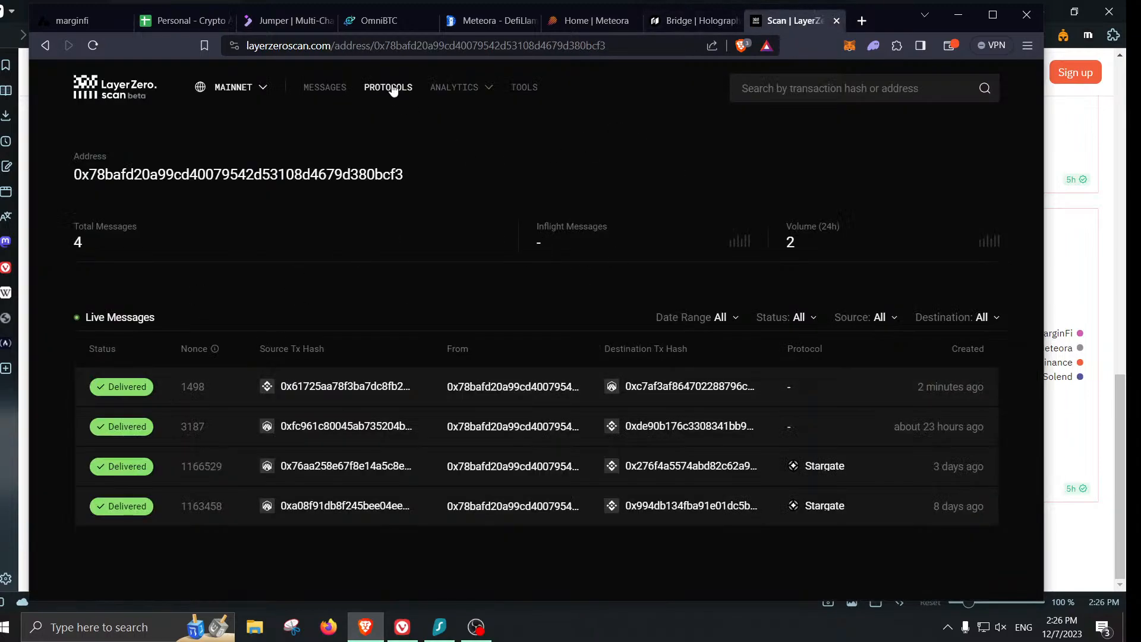
pyautogui.click(373, 21)
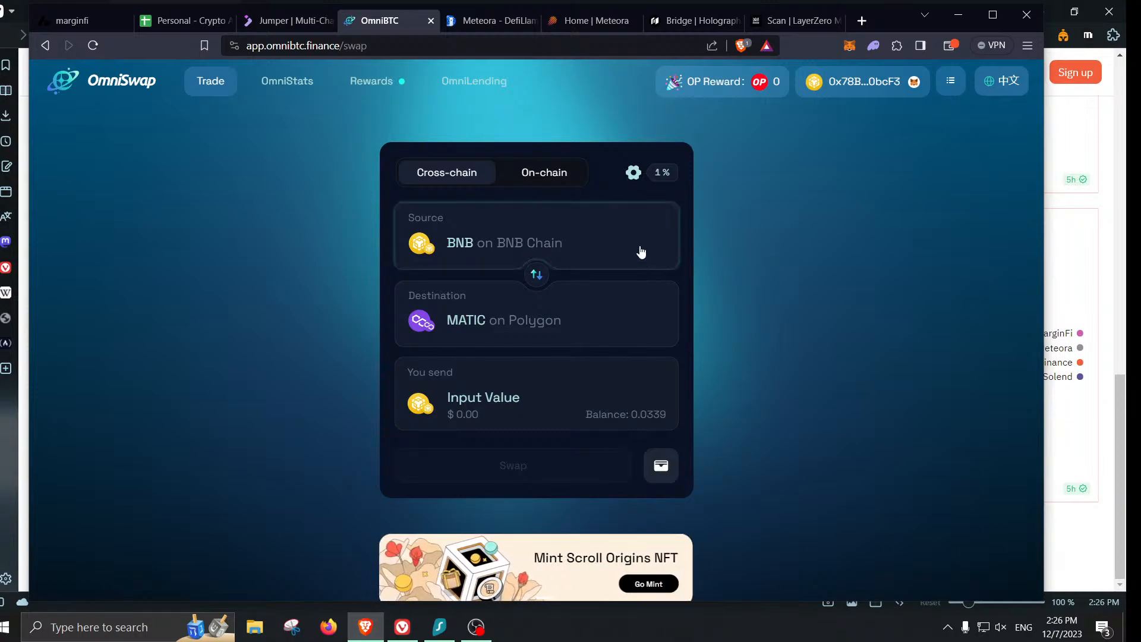
pyautogui.click(548, 244)
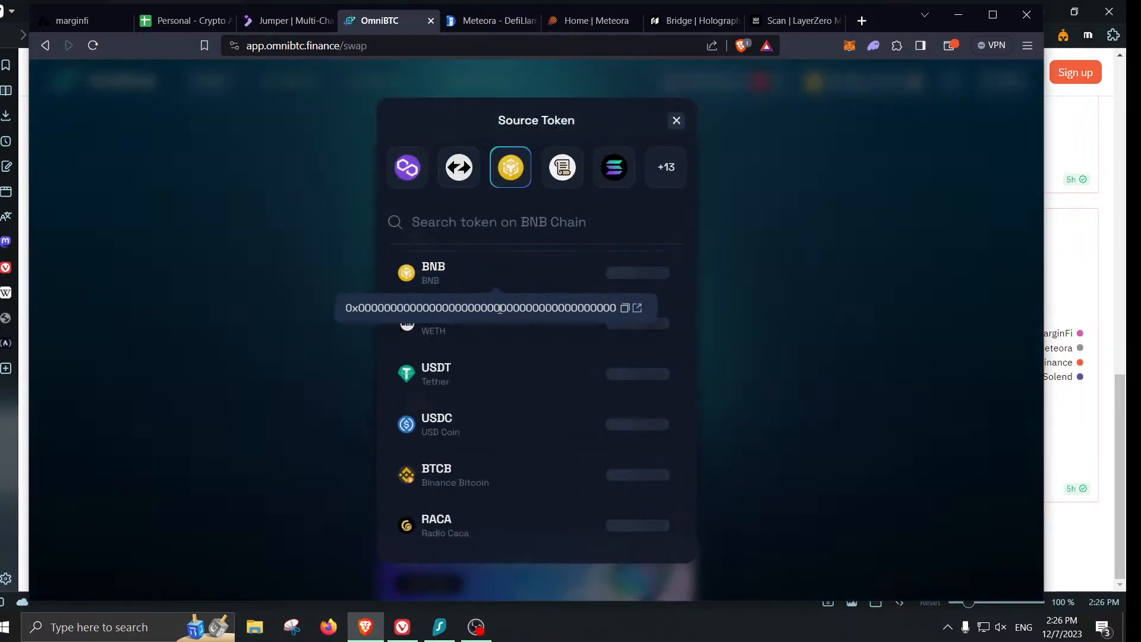
pyautogui.click(666, 167)
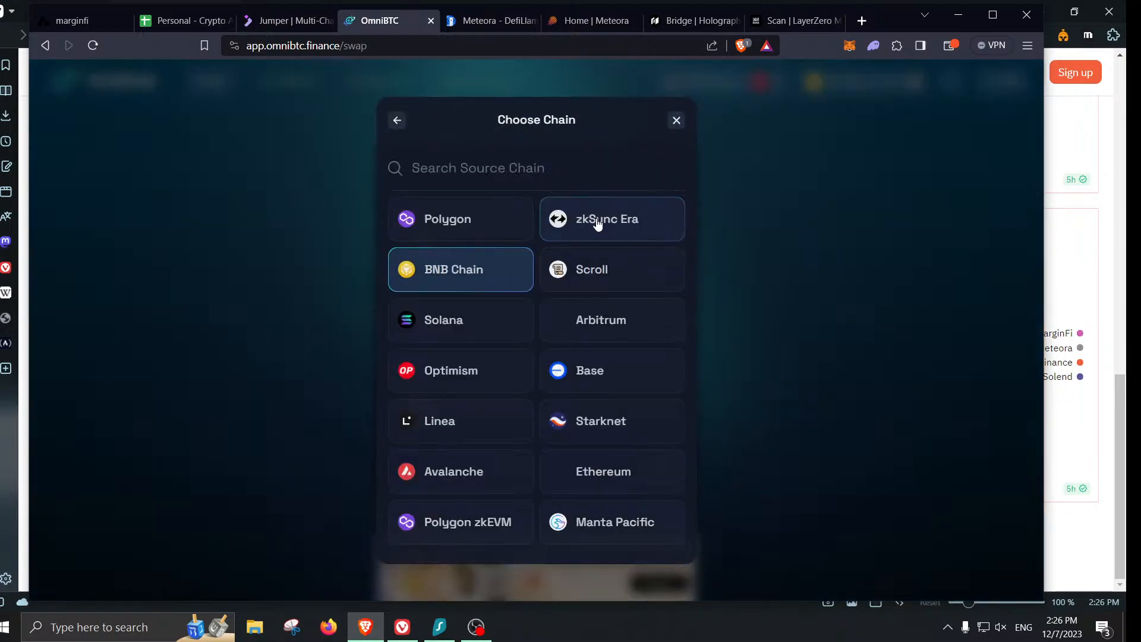
pyautogui.click(587, 324)
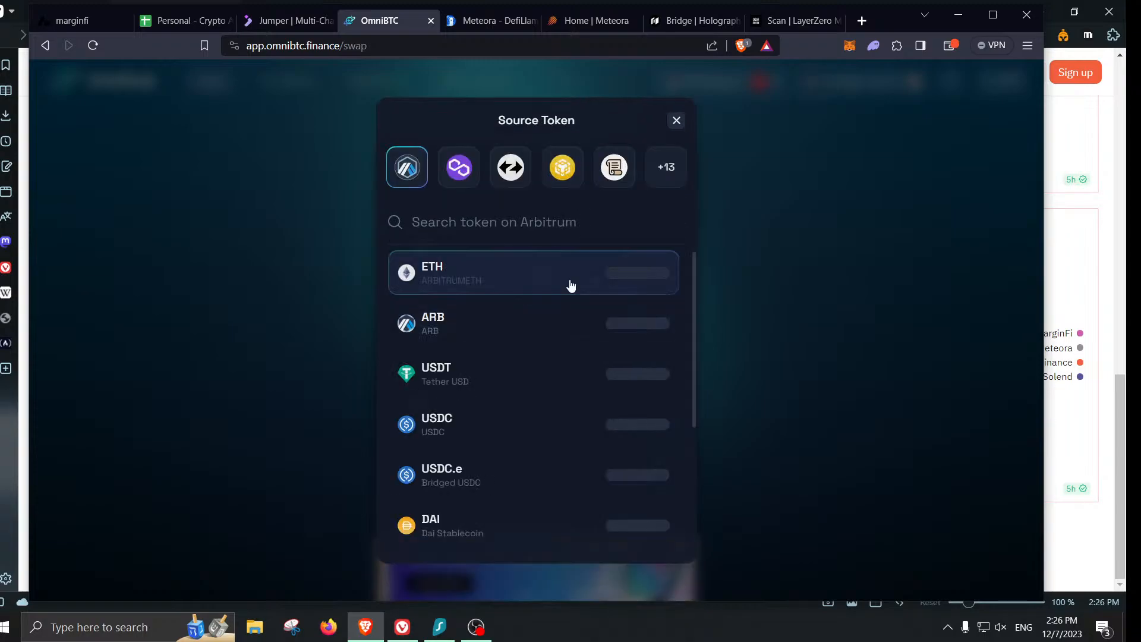
pyautogui.click(570, 285)
pyautogui.click(591, 324)
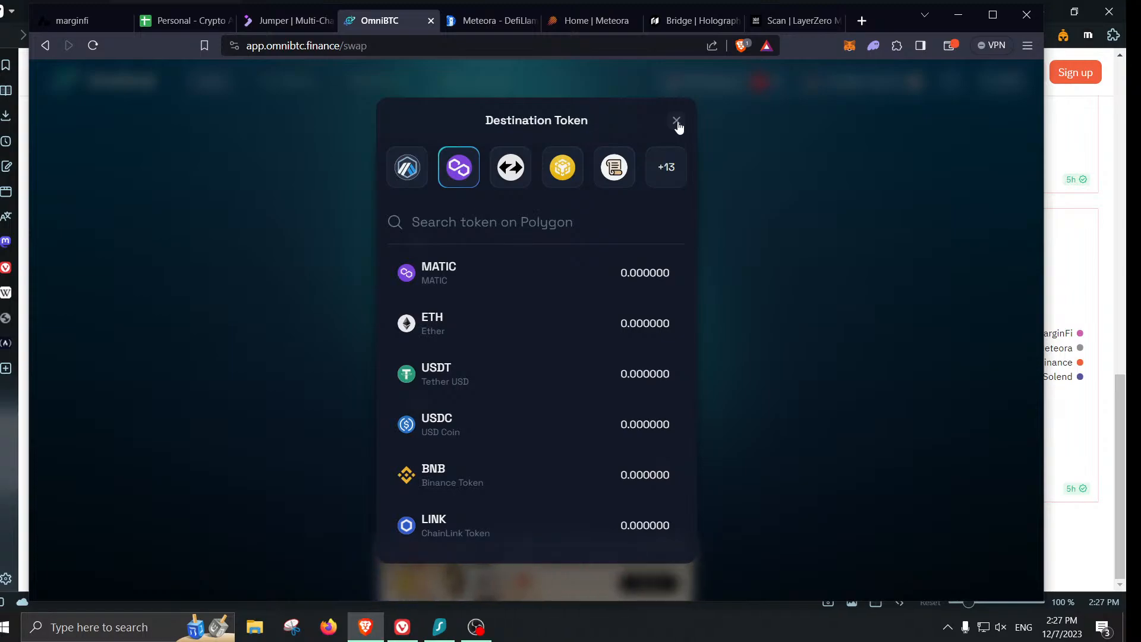
# - Go to li.fi and open Jumper Exchange, closing the LI.FI page
pyautogui.click(862, 21)
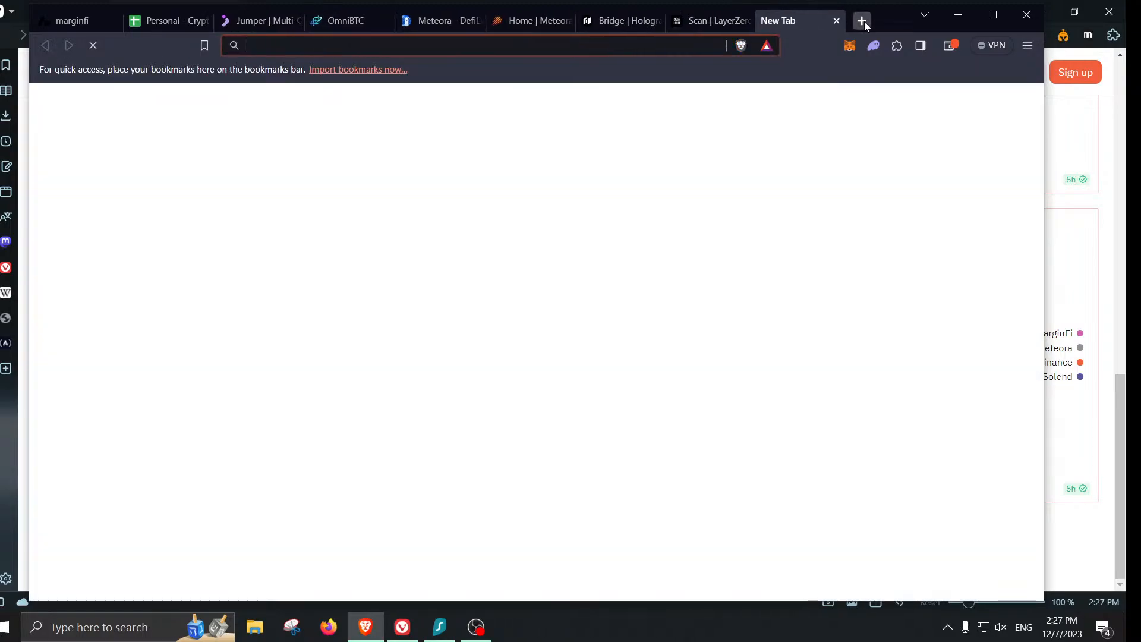
pyautogui.write('li.fi')
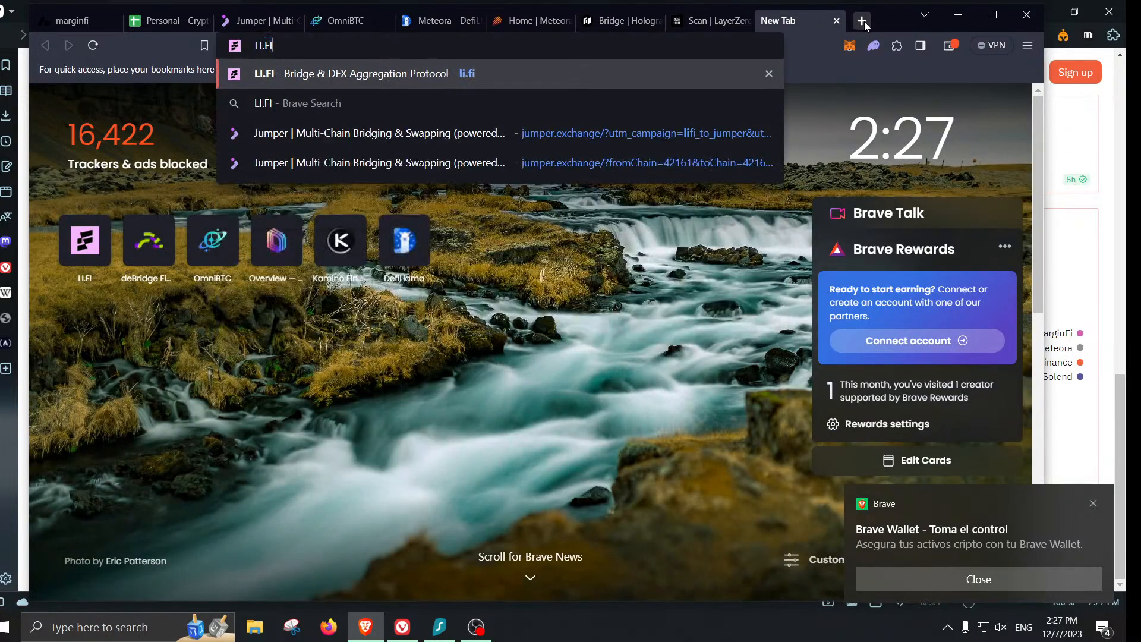
pyautogui.press('Return')
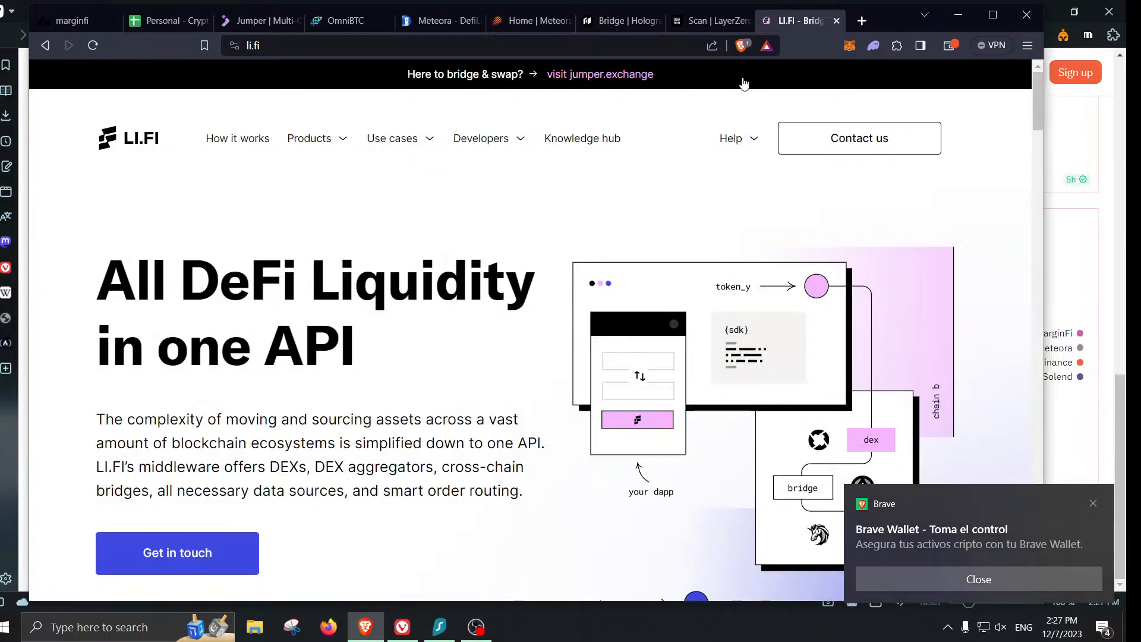
pyautogui.click(655, 81)
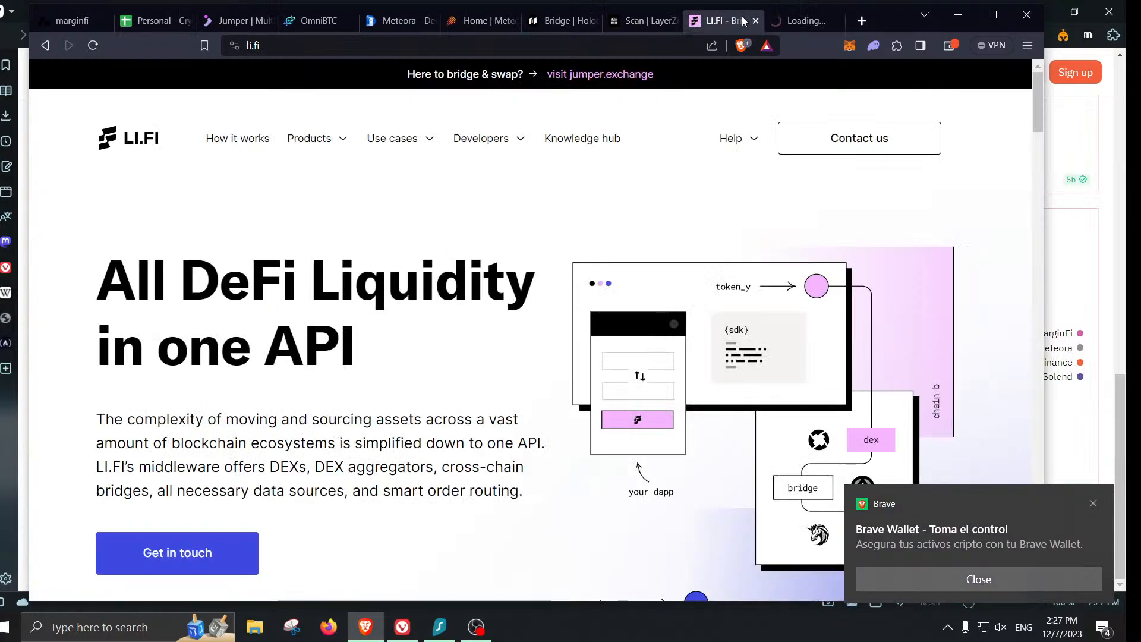
pyautogui.click(756, 22)
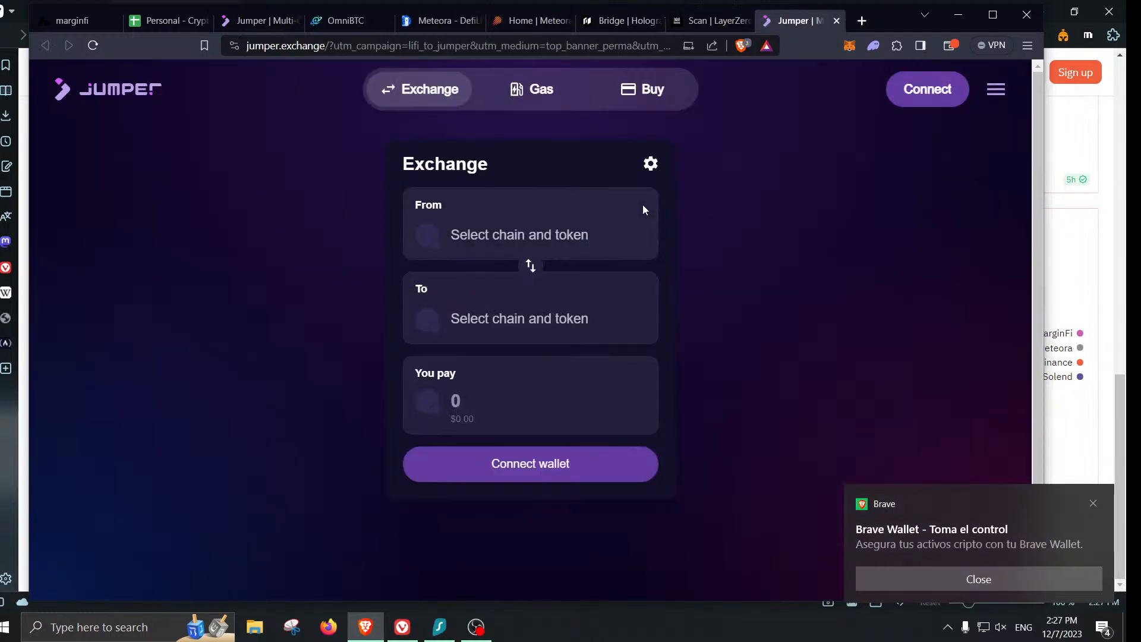
# - Set the Jumper swap from ETH on zkSync Era to USDC on zkSync Era
pyautogui.click(613, 242)
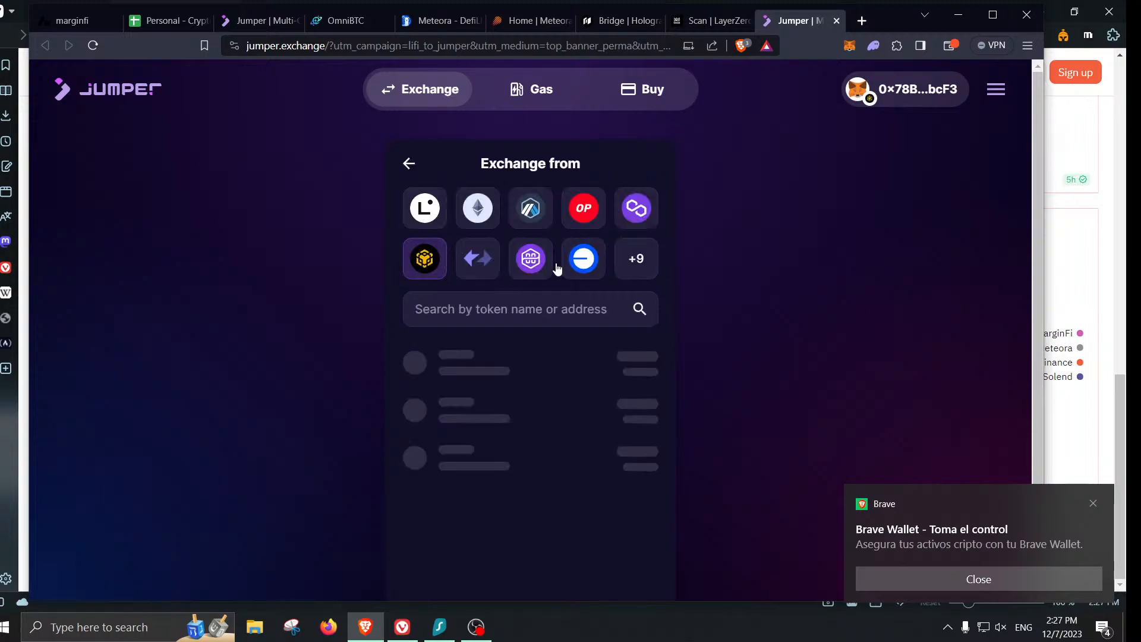
pyautogui.click(487, 262)
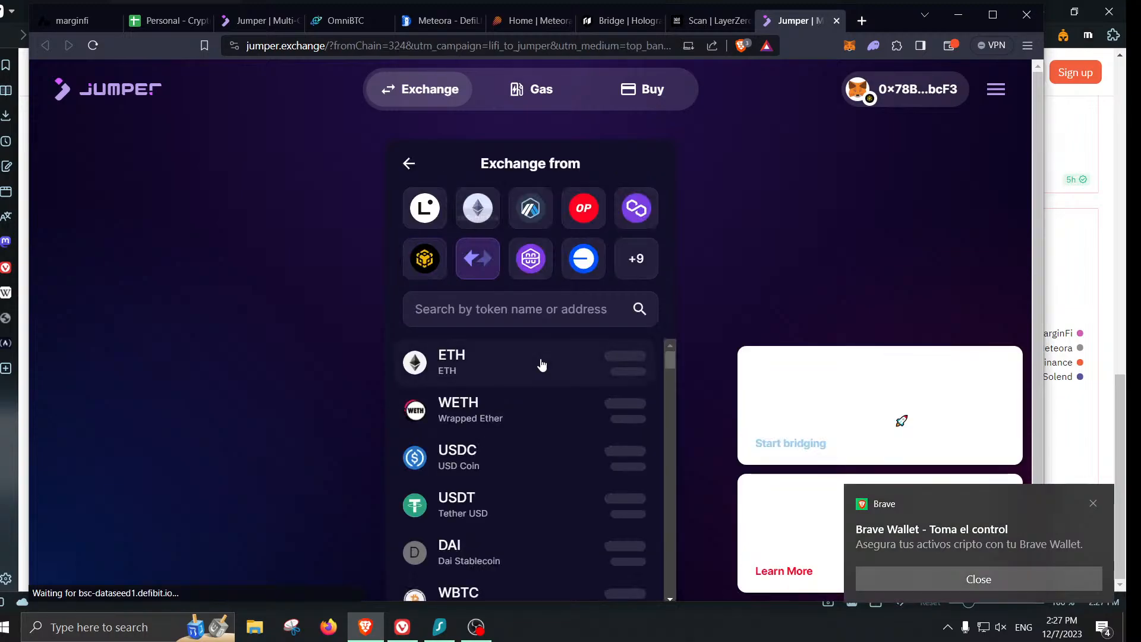
pyautogui.click(542, 365)
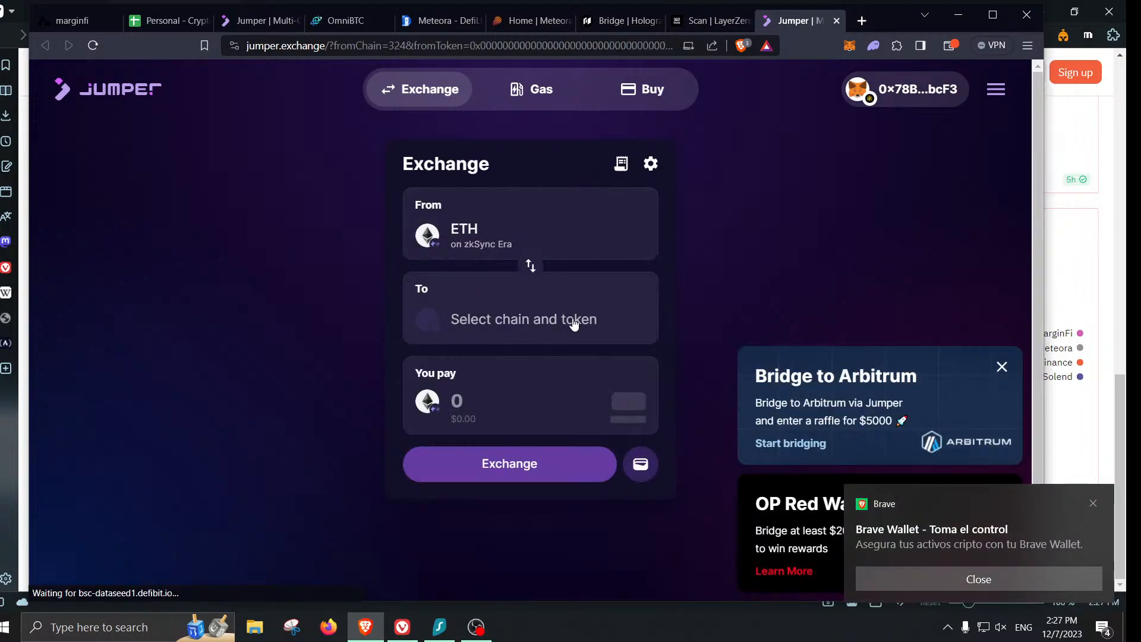
pyautogui.click(574, 324)
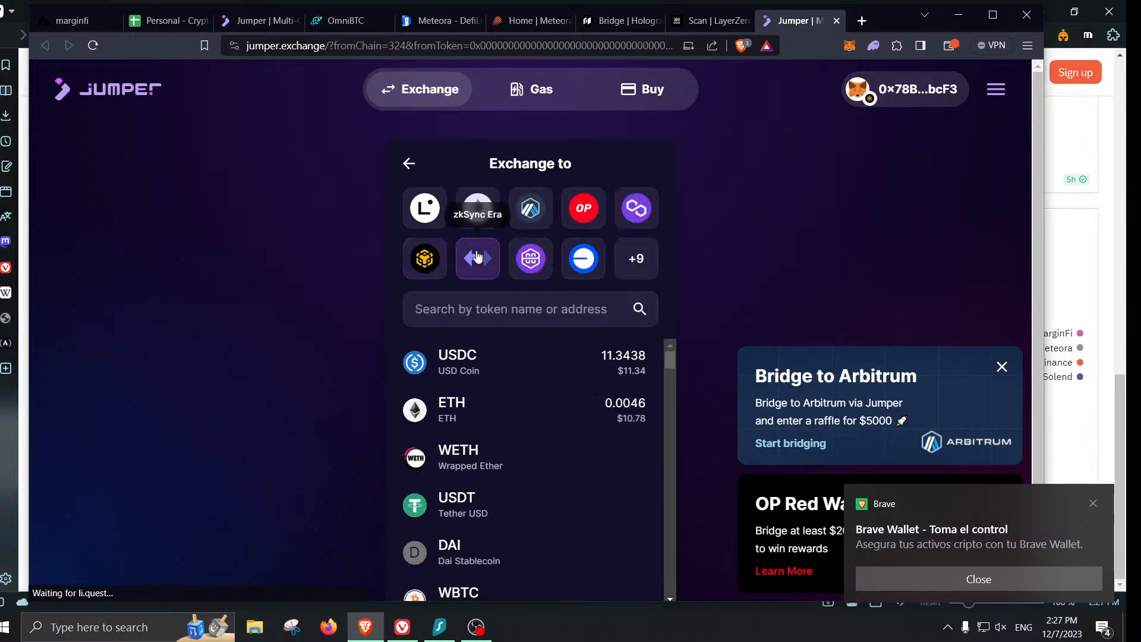
pyautogui.click(458, 361)
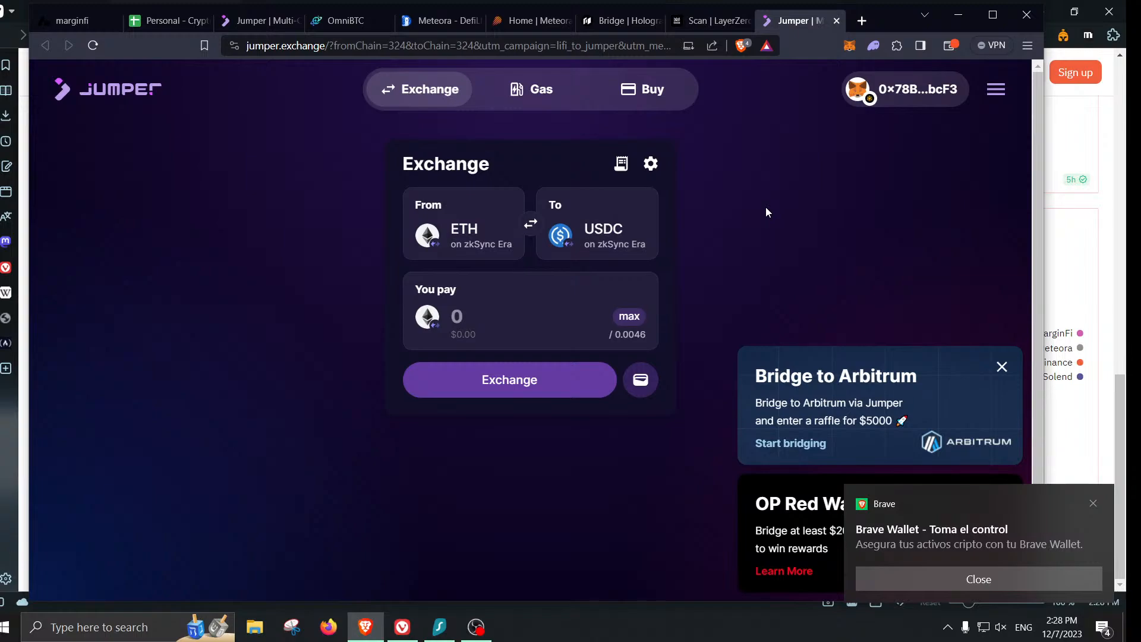
# - Back on OmniSwap, set the destination token to BNB on BNB Chain
pyautogui.click(837, 20)
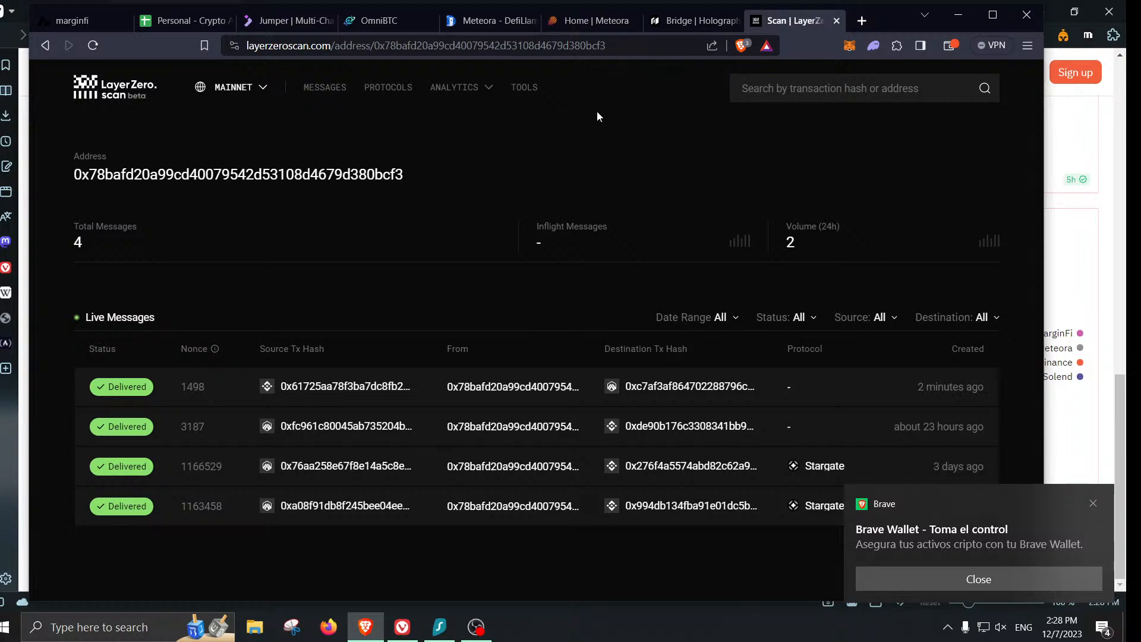
pyautogui.click(402, 29)
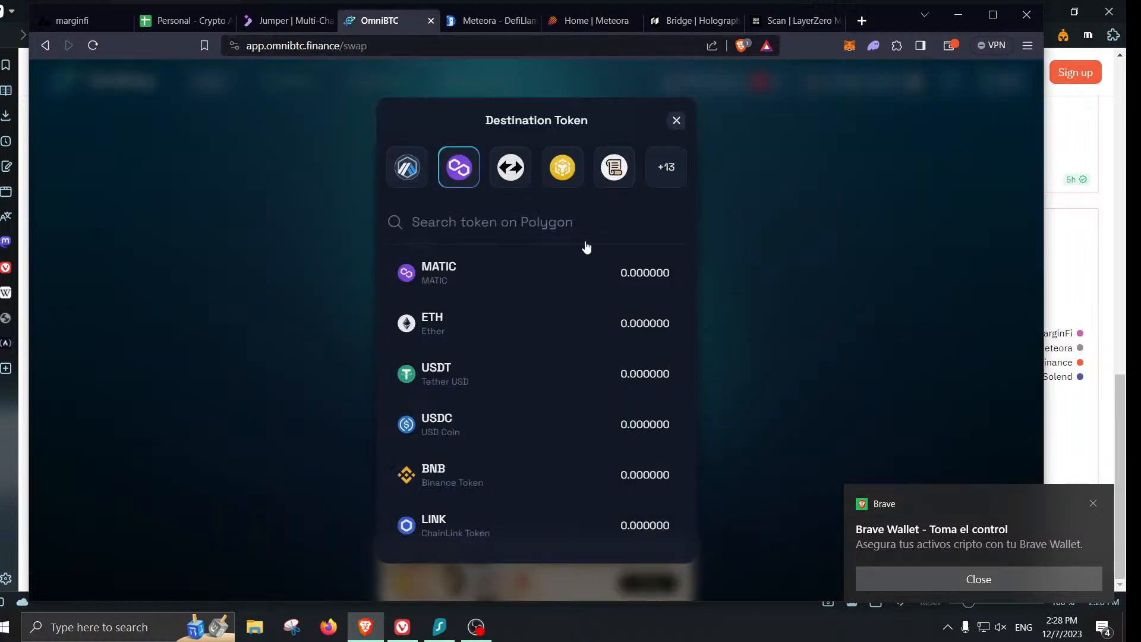
pyautogui.click(563, 167)
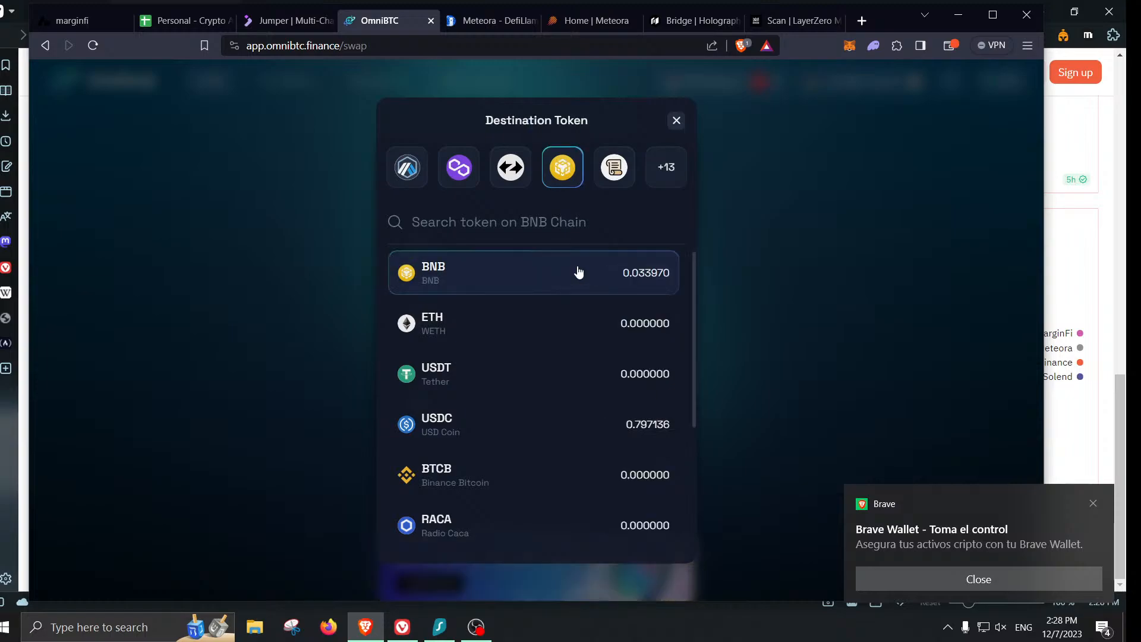
pyautogui.click(571, 275)
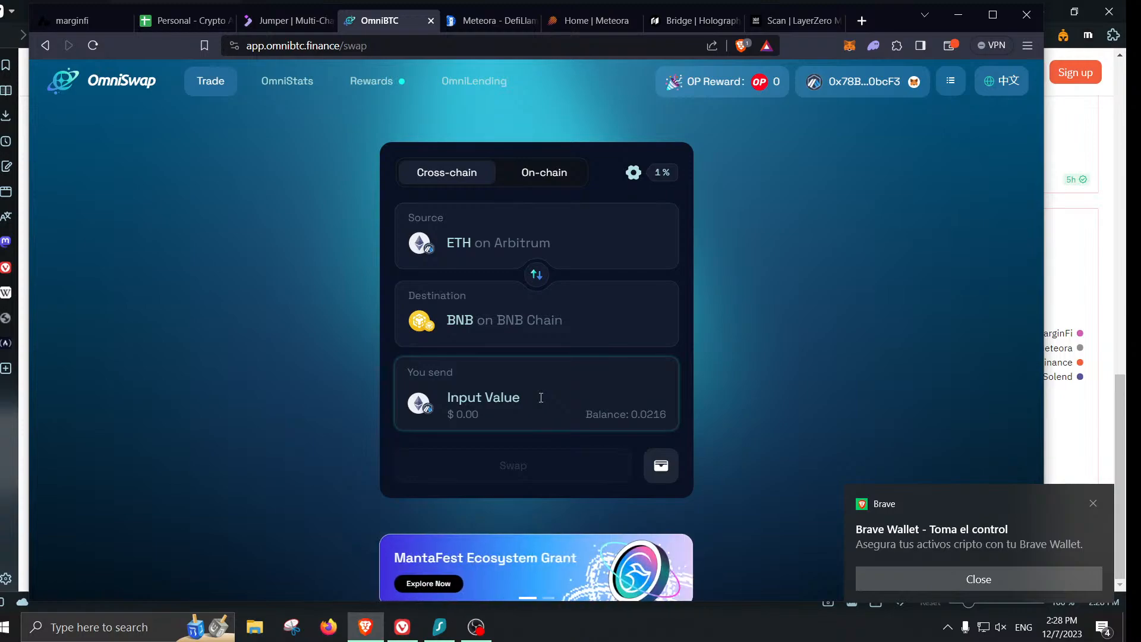
# - Enter 0.02 ETH to send and select the LayerZero Protocol route
pyautogui.write('0.02')
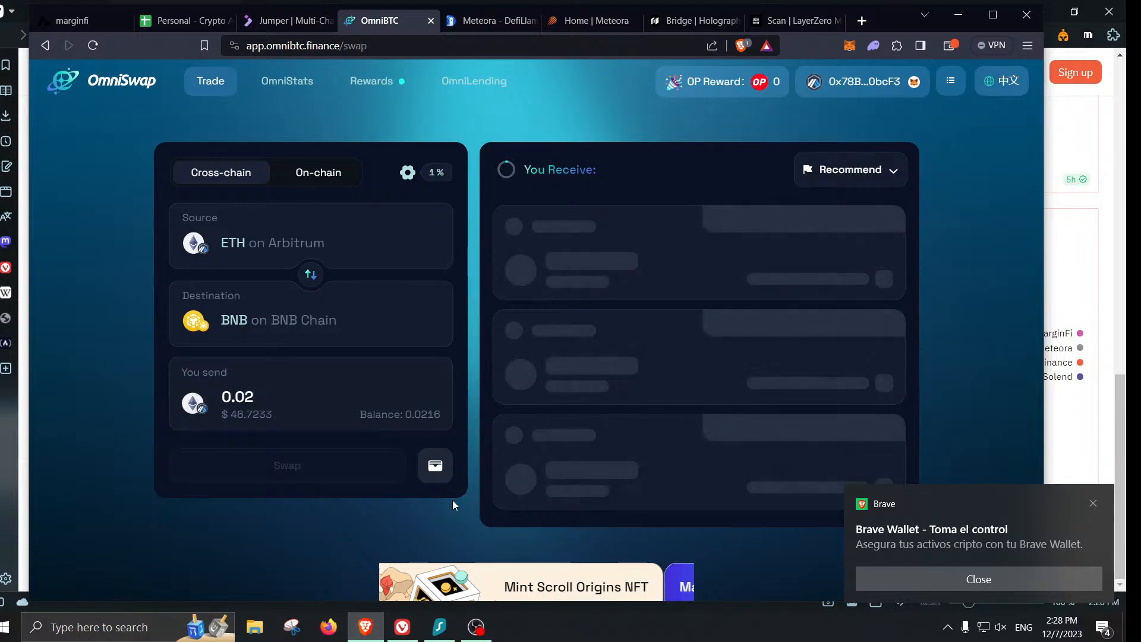
pyautogui.click(1001, 557)
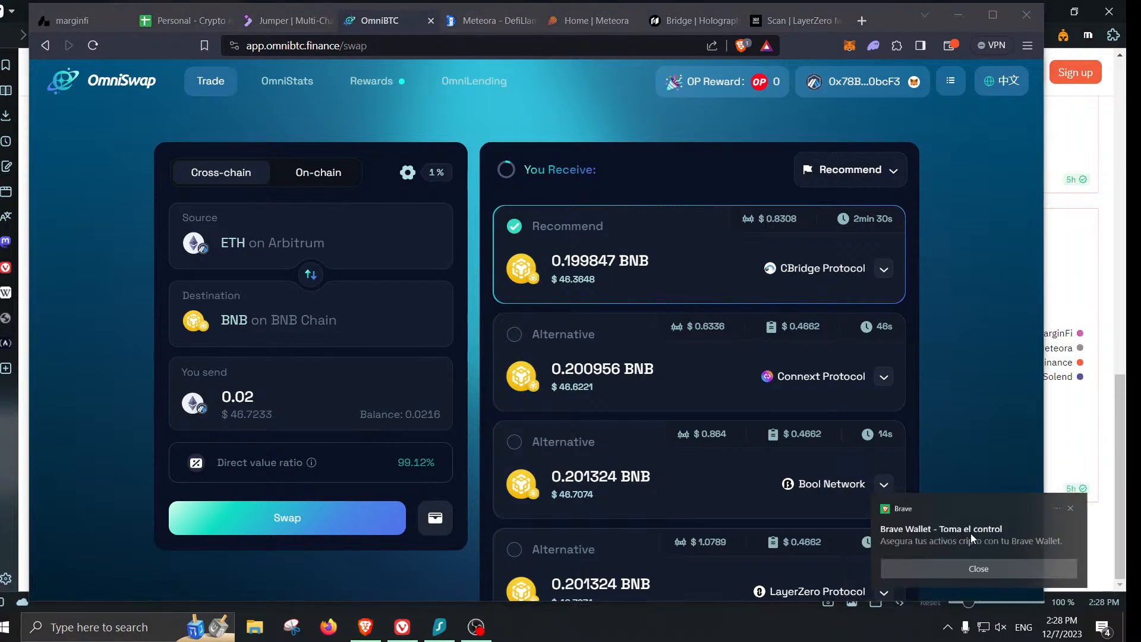
pyautogui.scroll(-1, 703, 519)
pyautogui.click(704, 519)
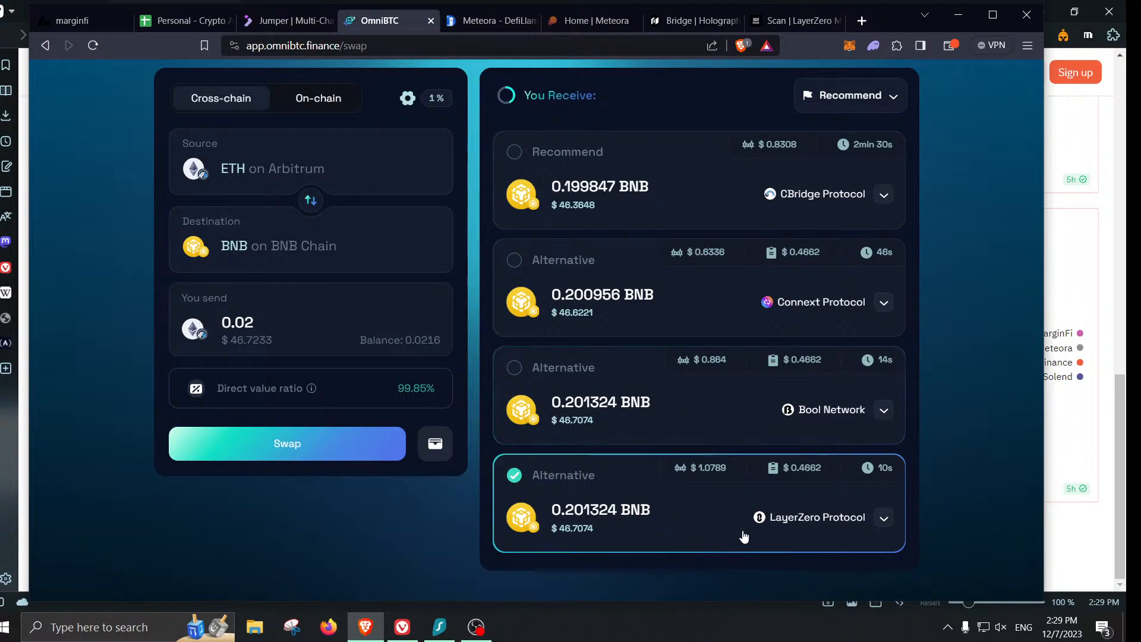
# - Start and confirm the 0.02 ETH LayerZero swap, switching MetaMask to Arbitrum
pyautogui.click(290, 451)
pyautogui.click(542, 474)
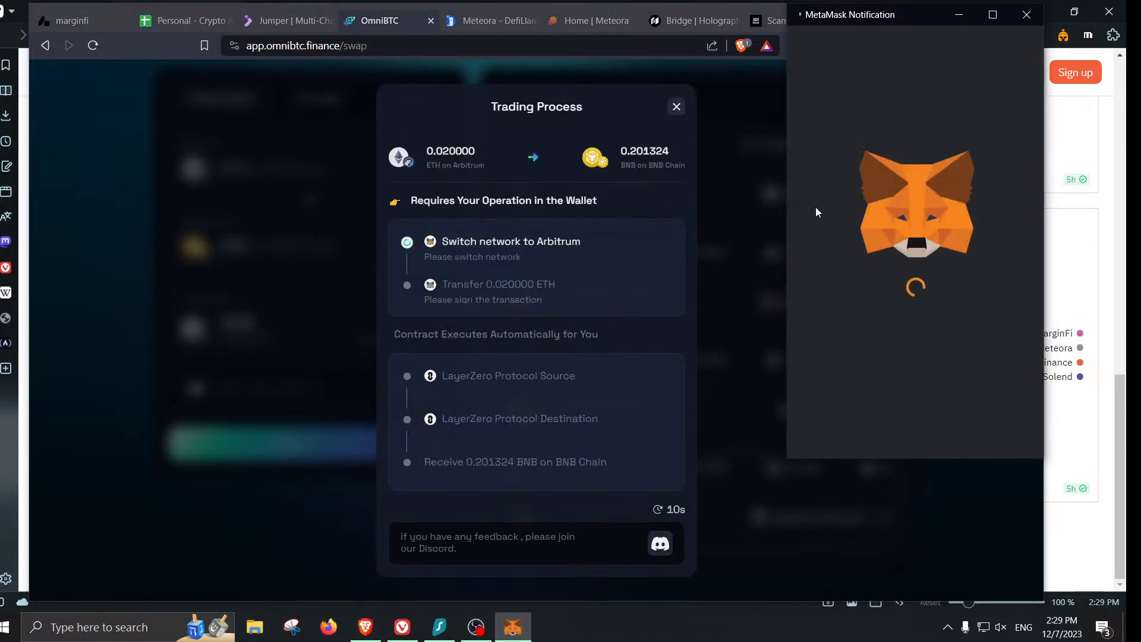
pyautogui.moveTo(893, 18); pyautogui.dragTo(616, 37)
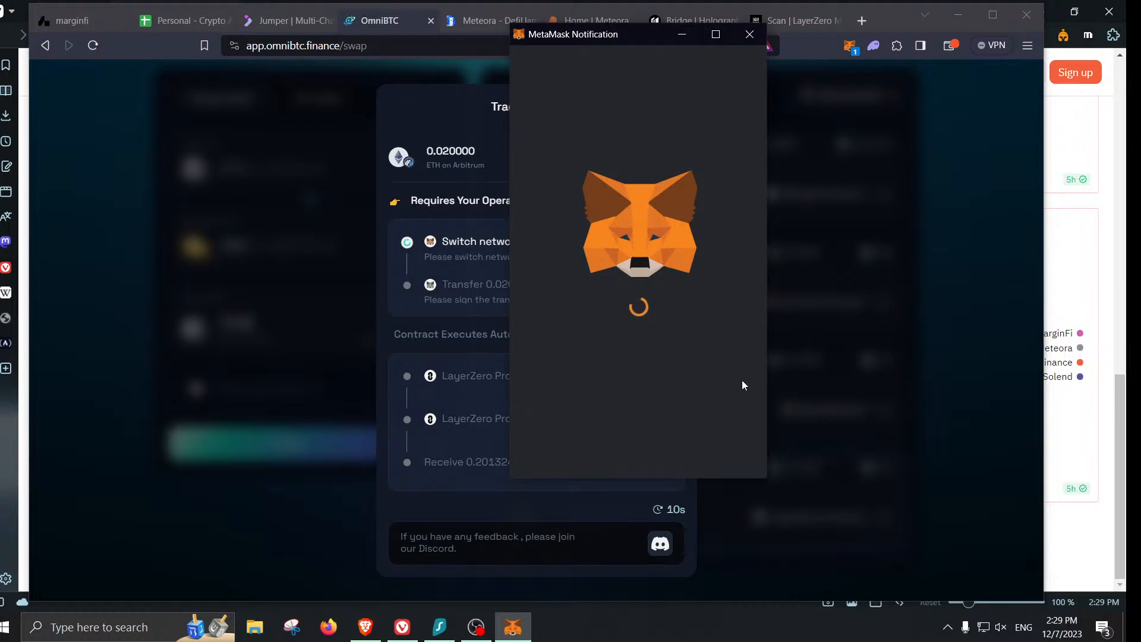
pyautogui.click(695, 447)
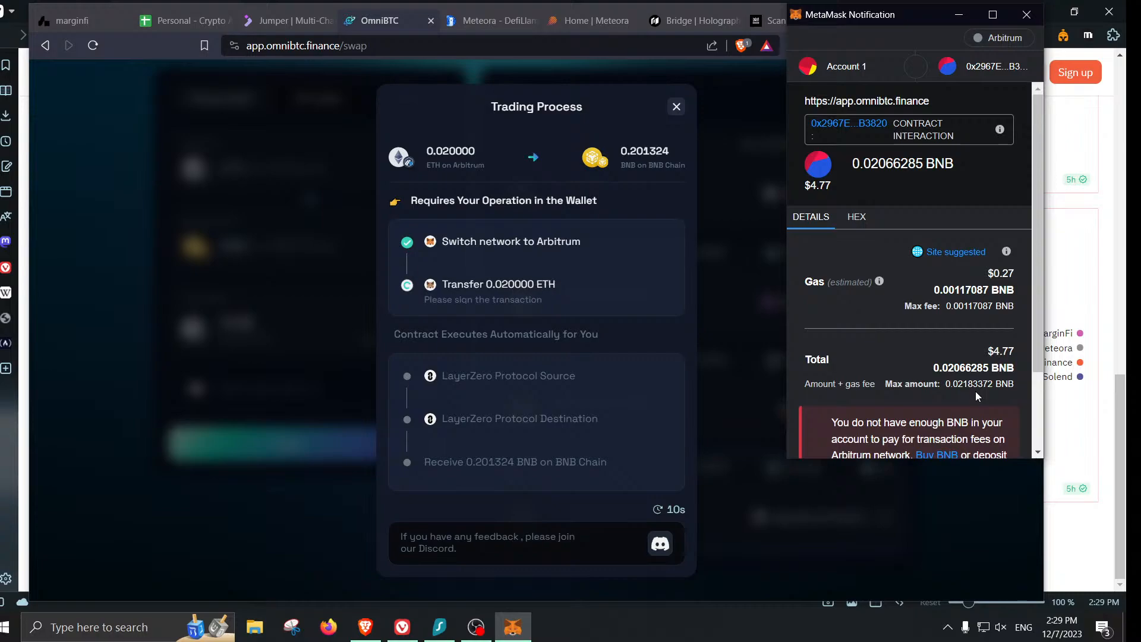
# - Reject the underfunded transfer in MetaMask and close the Trading Process dialog
pyautogui.scroll(-3, 975, 391)
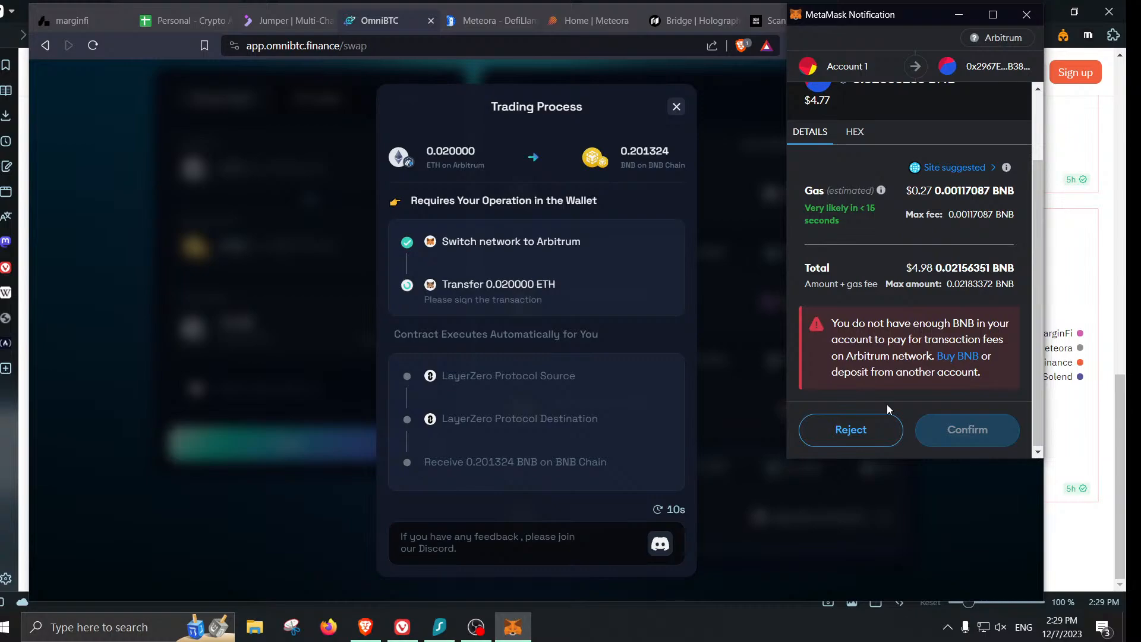
pyautogui.click(859, 429)
pyautogui.click(678, 107)
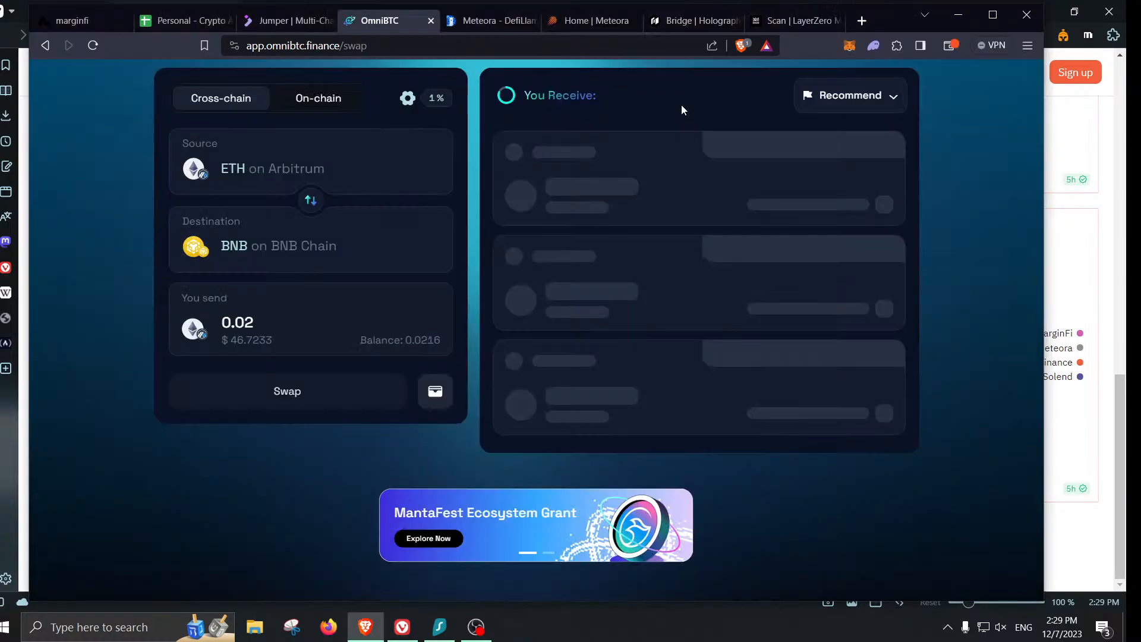
# - Change the send amount to 0.019 ETH, swap, and confirm the transfer in MetaMask
pyautogui.click(286, 318)
pyautogui.press('BackSpace')
pyautogui.write('19')
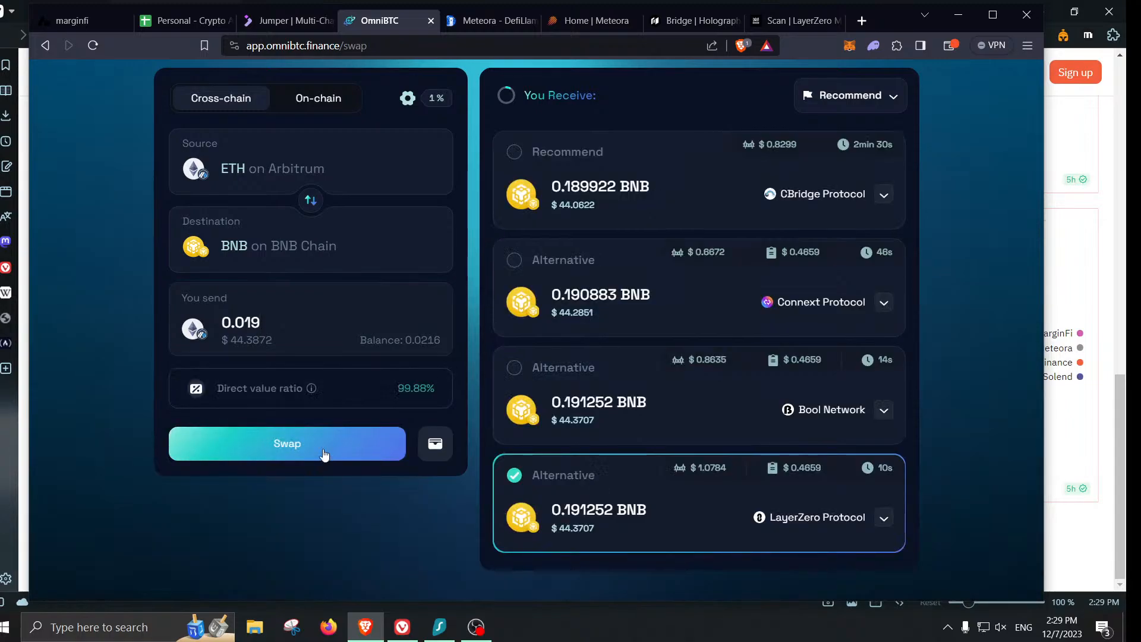
pyautogui.click(324, 455)
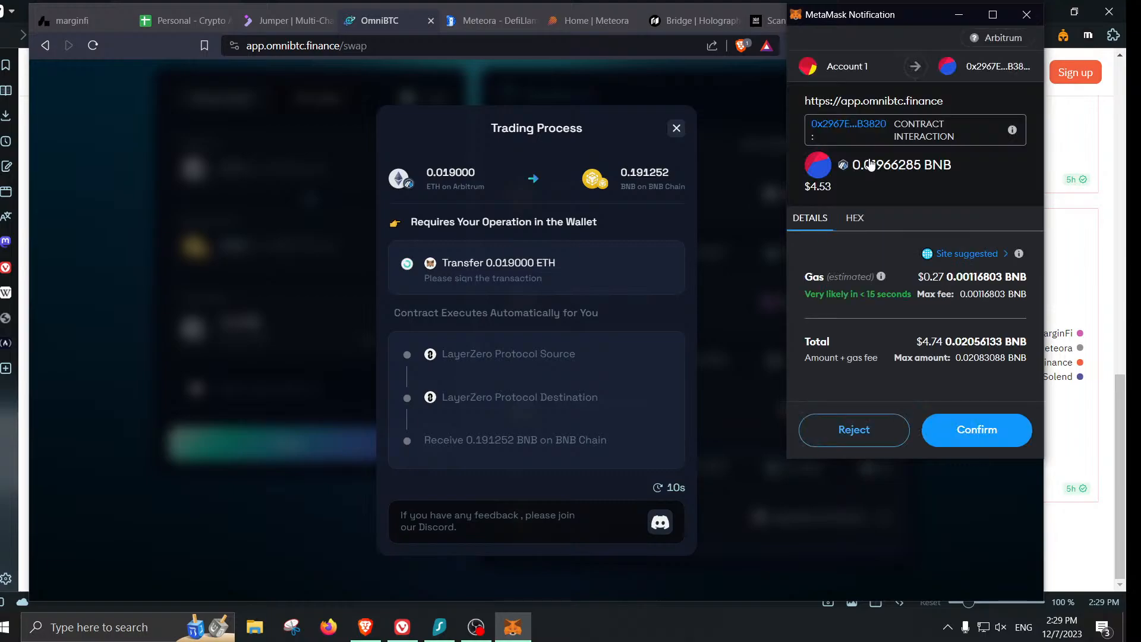
pyautogui.click(965, 446)
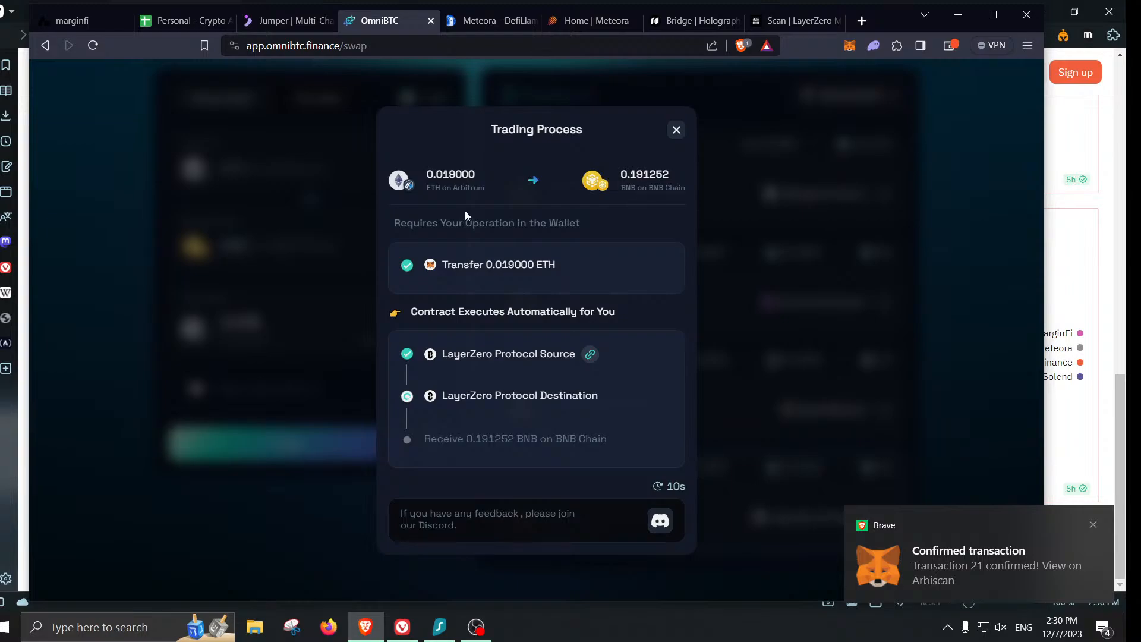
# - Fill row 94 with LayerZero, Arbitrum, BSC and $46.00, then return to OmniBTC
pyautogui.click(190, 23)
pyautogui.write('Y')
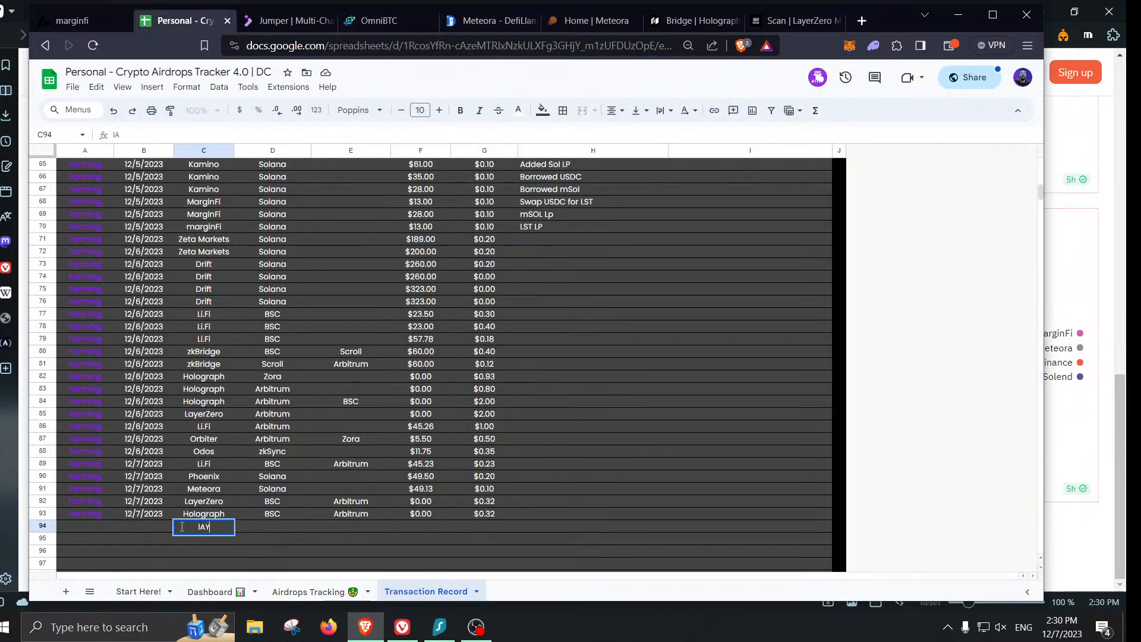
pyautogui.write('ERZero')
pyautogui.press('Return')
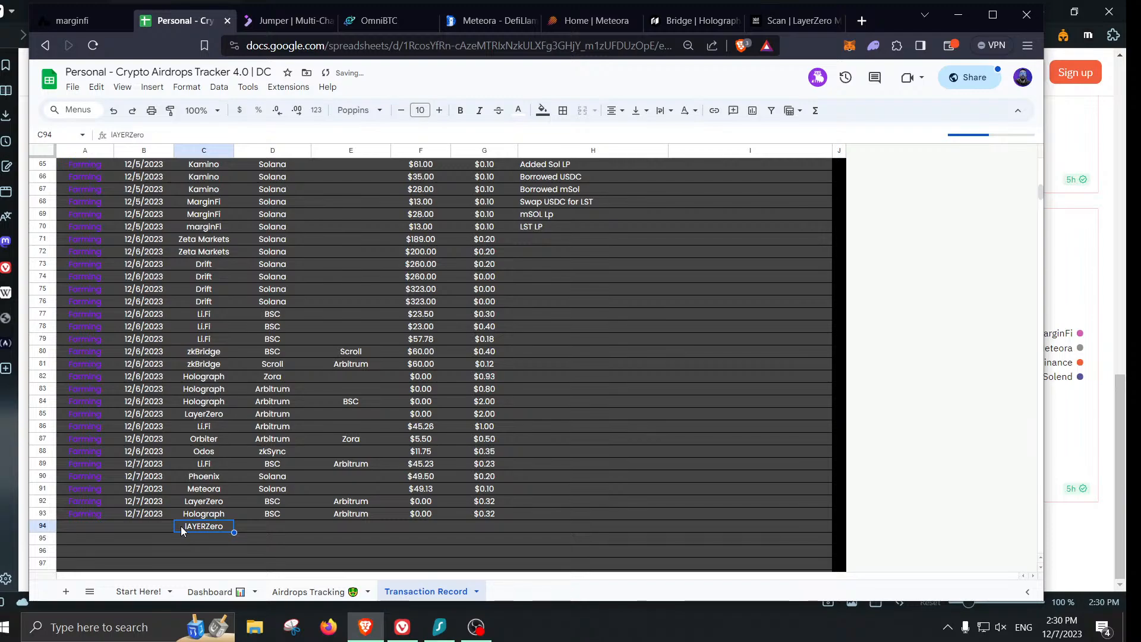
pyautogui.write('LayerZero')
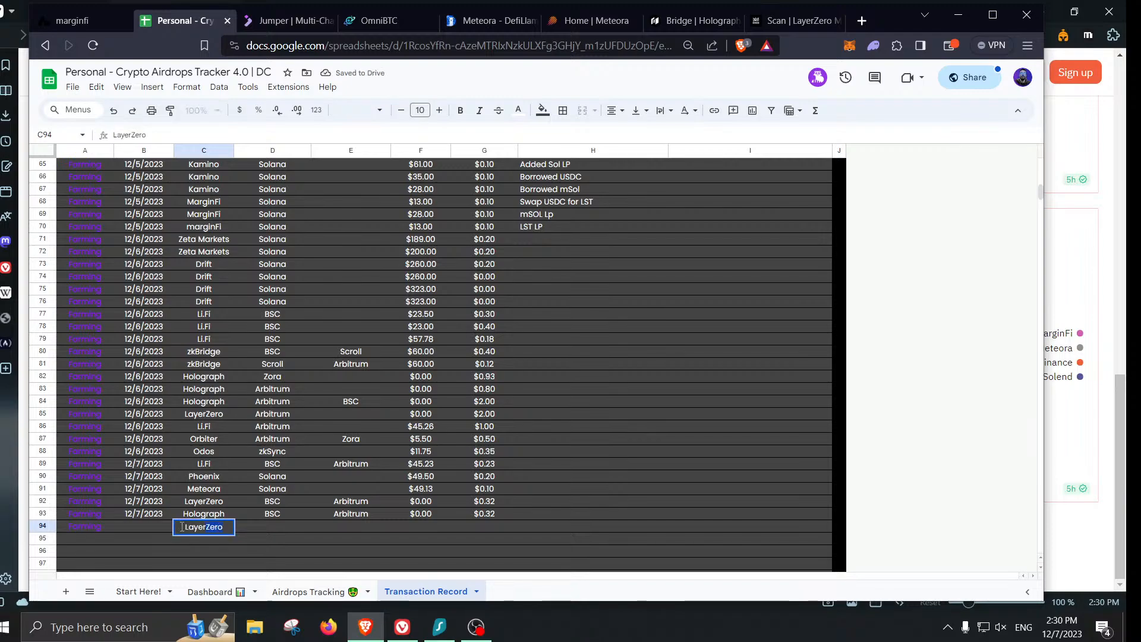
pyautogui.press('Tab')
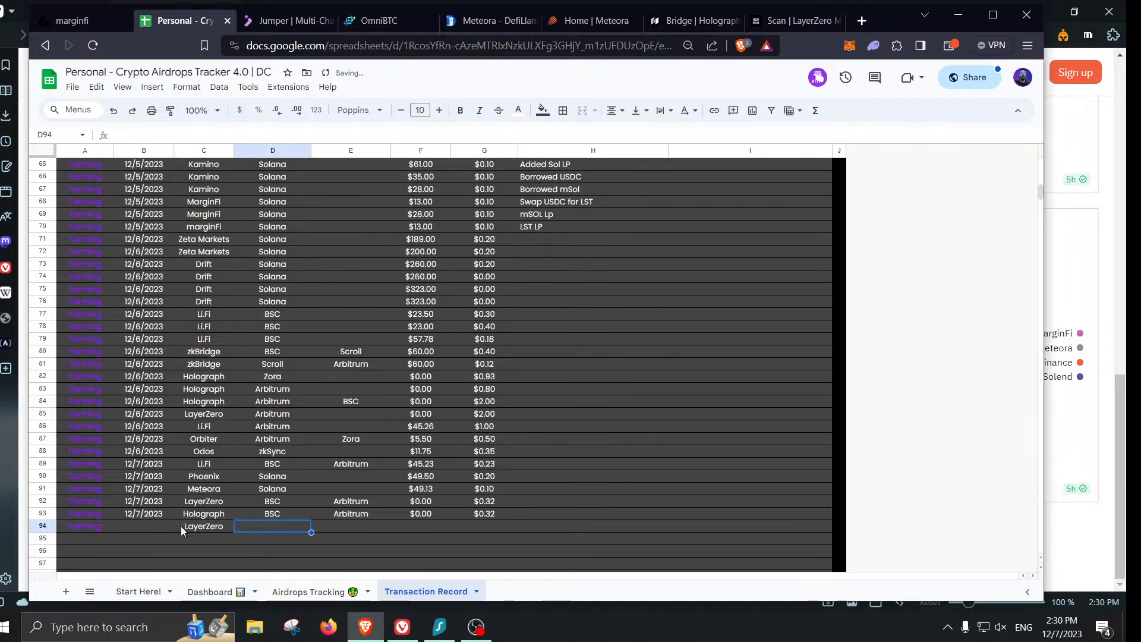
pyautogui.write('Arbitrum')
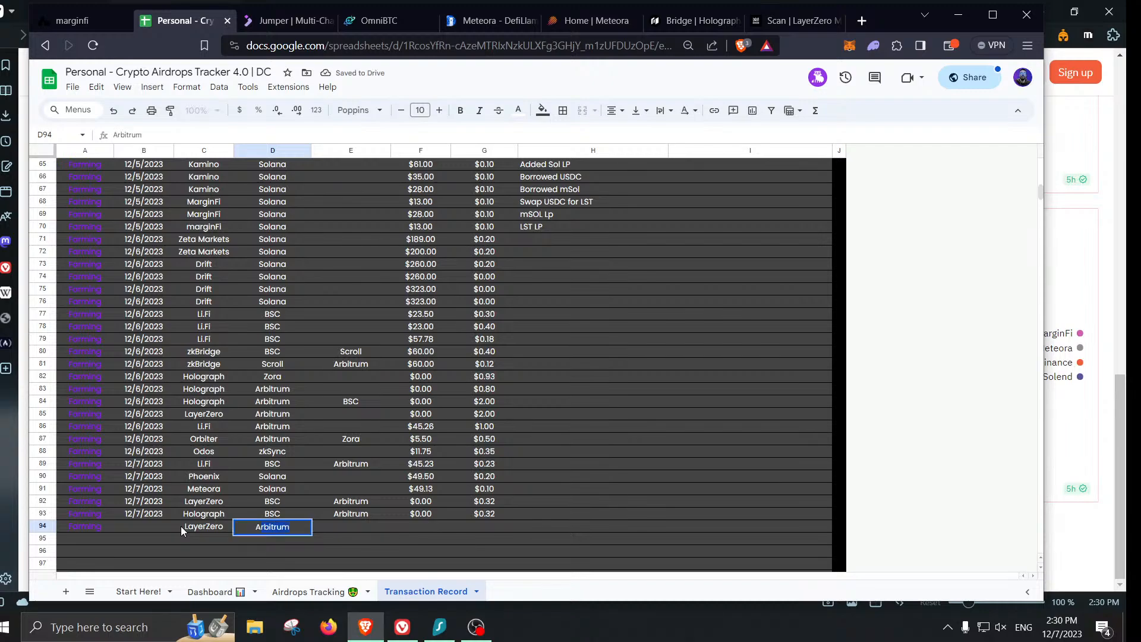
pyautogui.press('Tab')
pyautogui.write('BSC')
pyautogui.press('Tab')
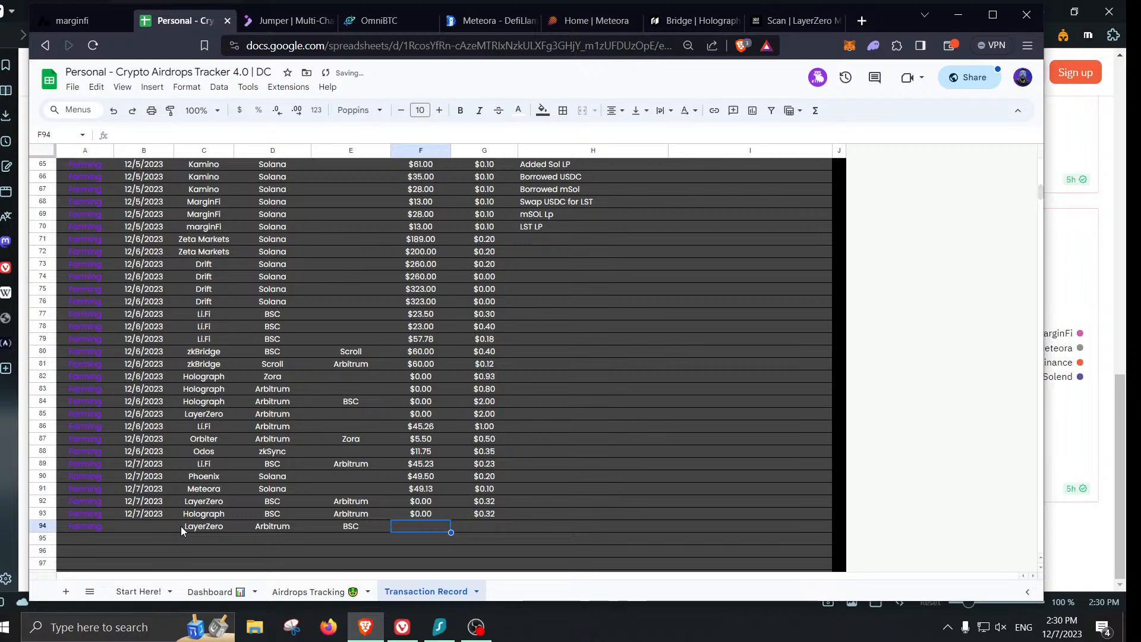
pyautogui.write('46')
pyautogui.press('Tab')
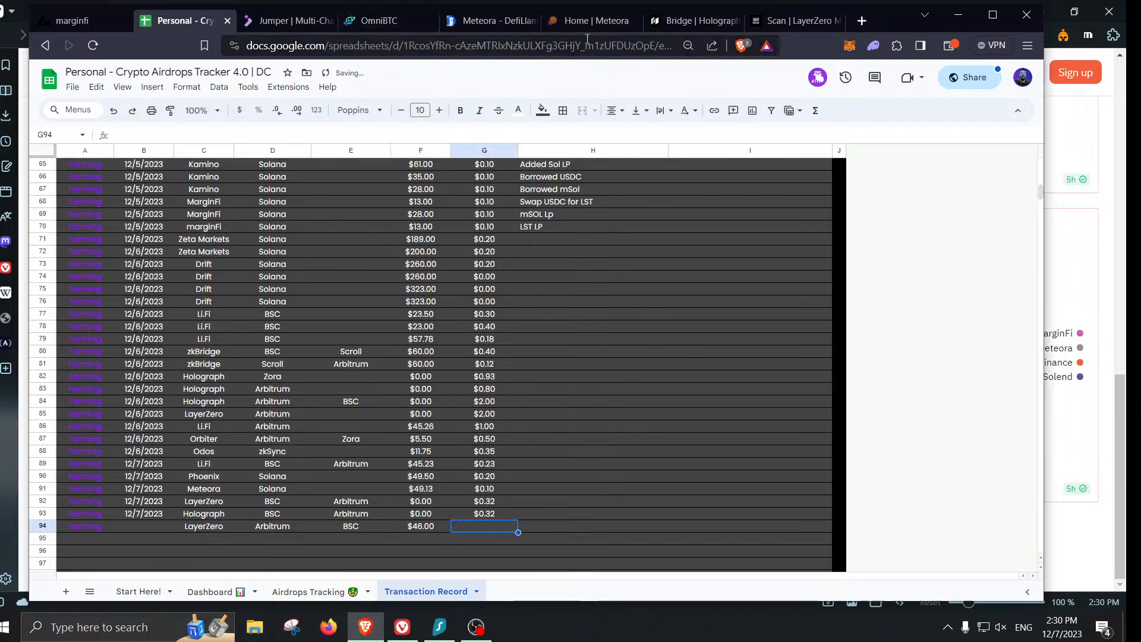
pyautogui.click(389, 21)
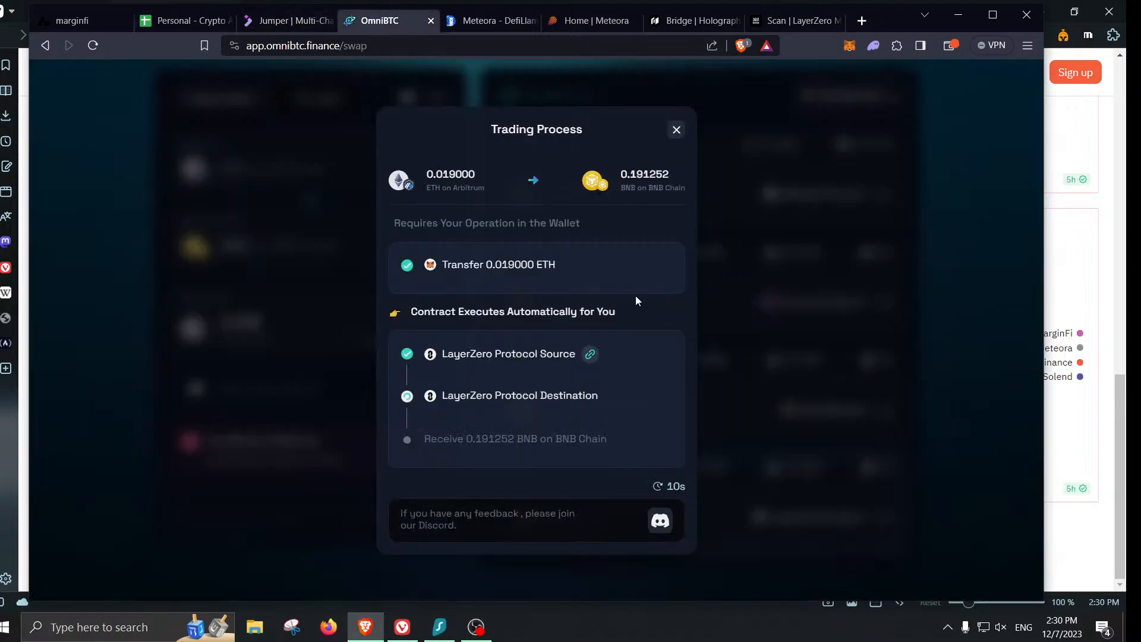
# - Review the Dec 7 transaction details in the MetaMask activity list
pyautogui.click(191, 24)
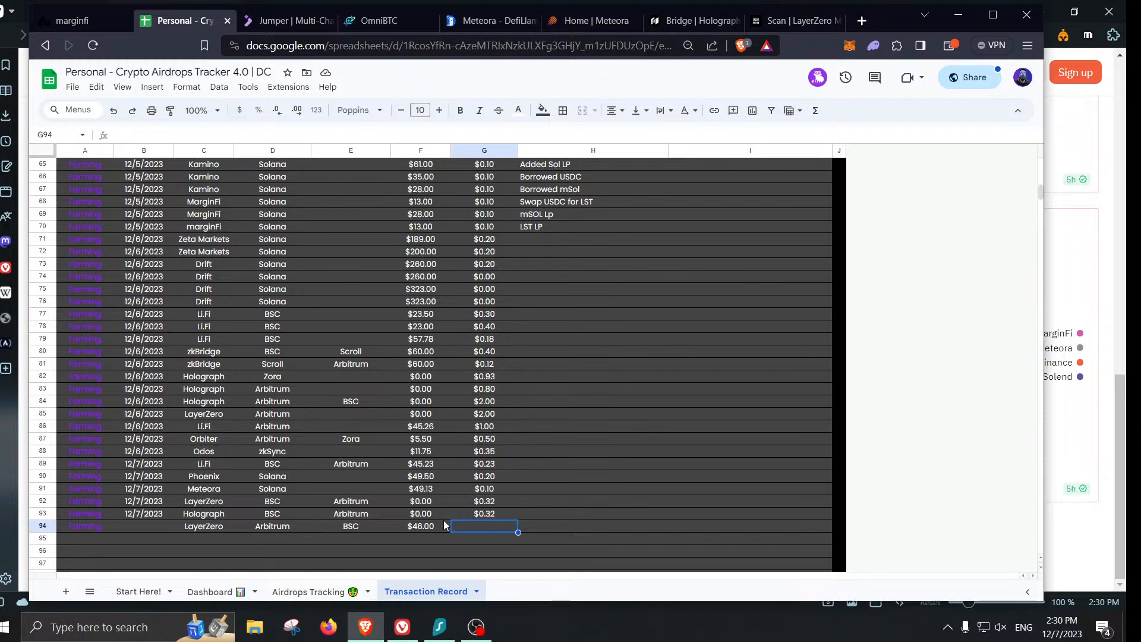
pyautogui.click(850, 47)
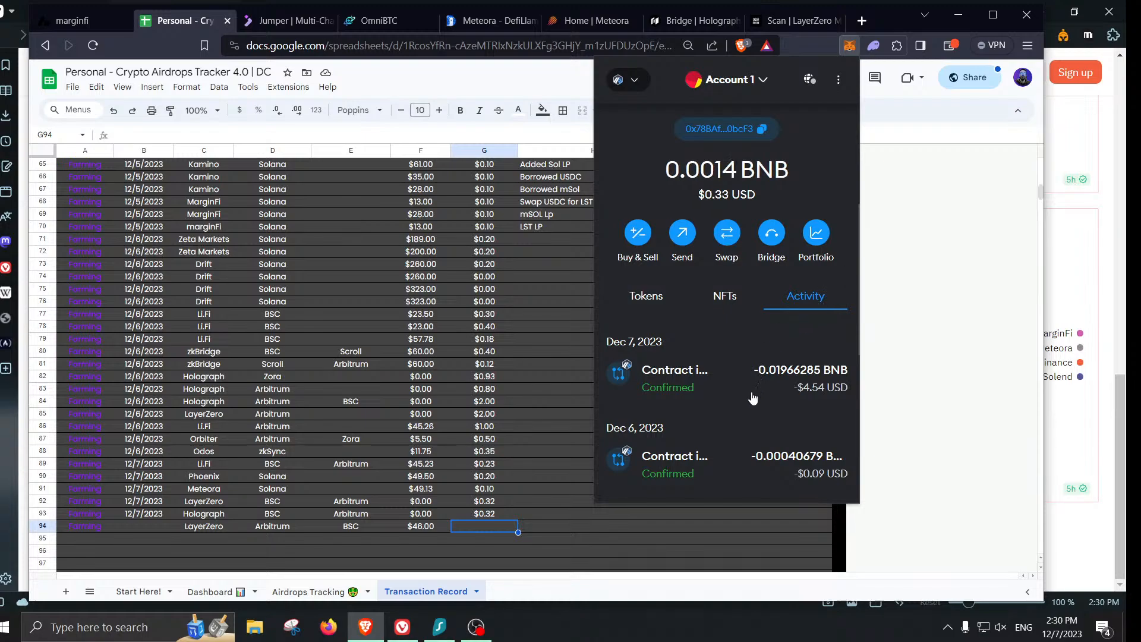
pyautogui.click(753, 393)
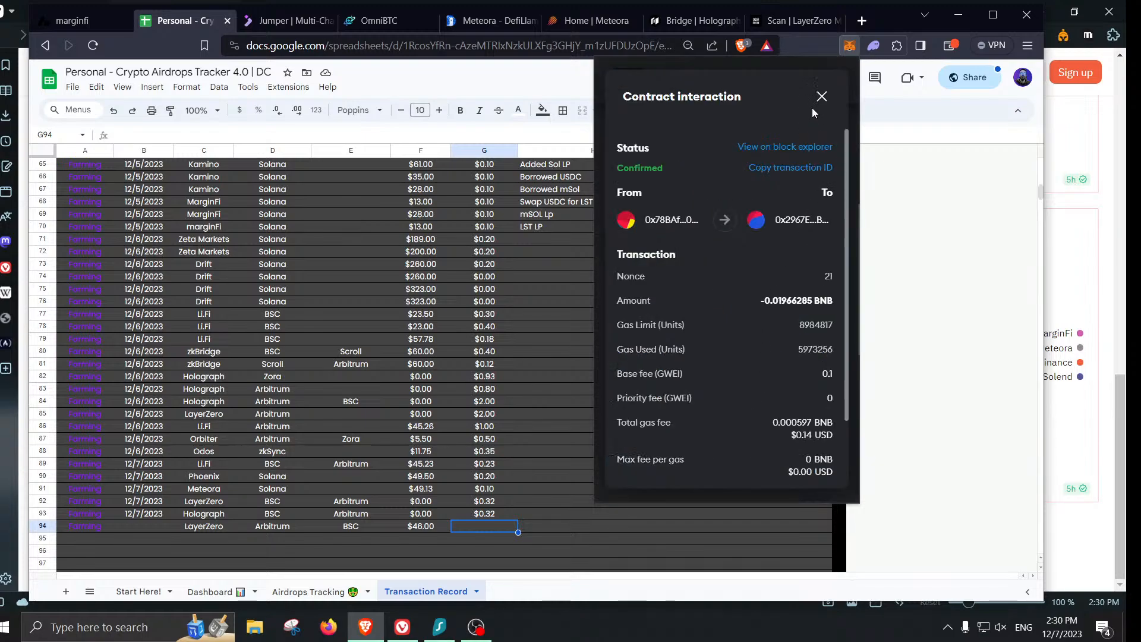
pyautogui.click(488, 530)
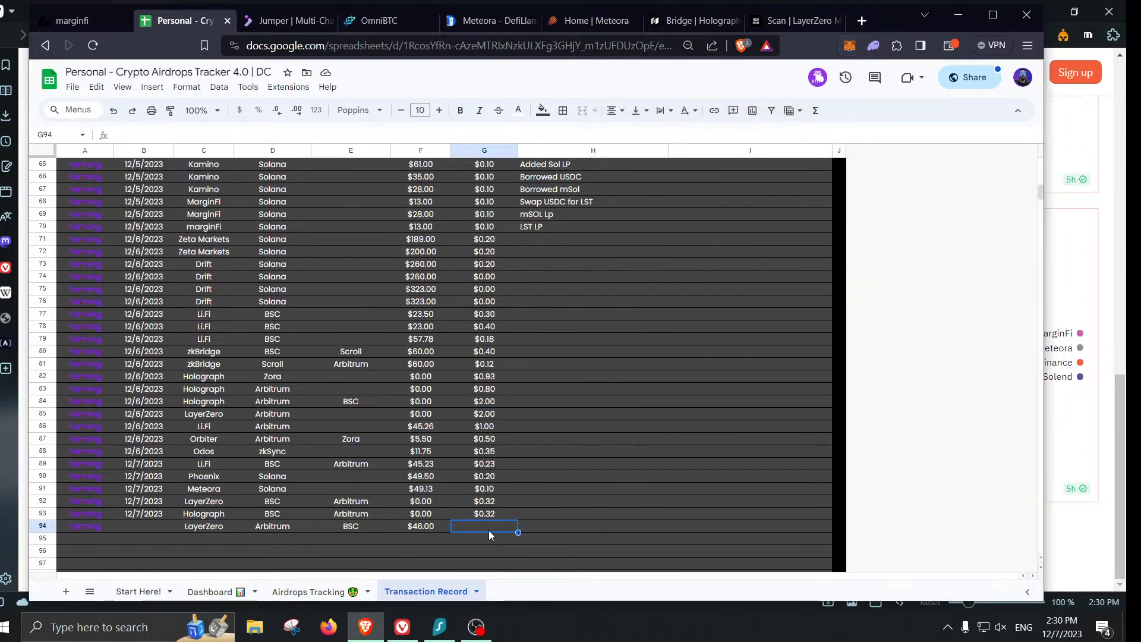
# - Record $4.00 gas in G94 and go back to the OmniBTC swap progress
pyautogui.write('4')
pyautogui.press('Tab')
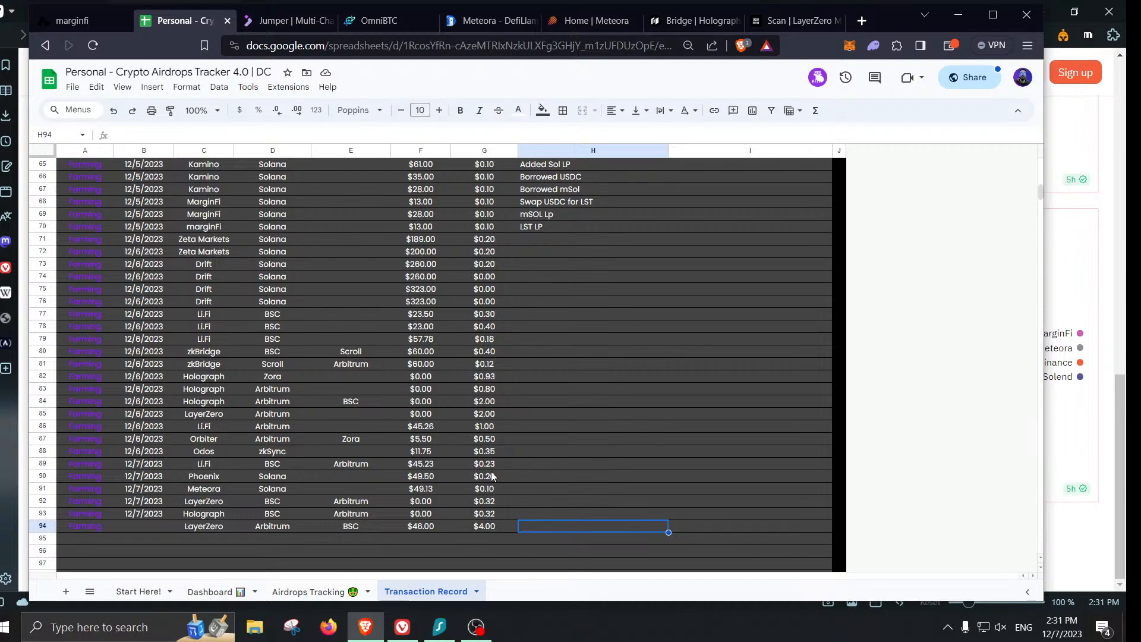
pyautogui.click(379, 20)
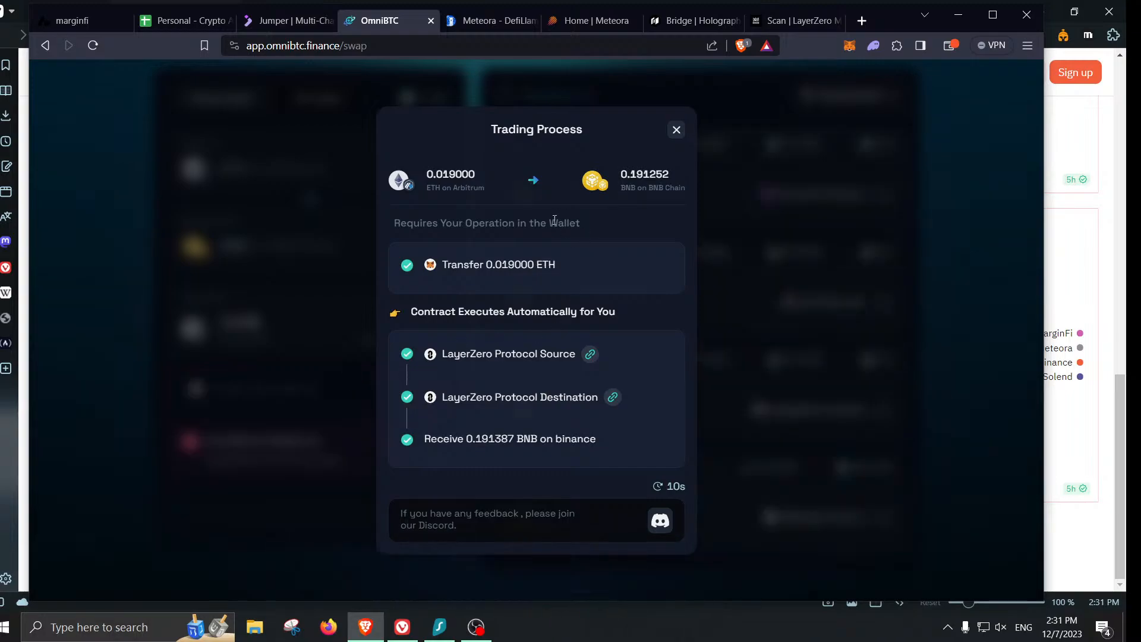
# - Close the completed trade summary and glance at LayerZero Scan before returning to OmniSwap
pyautogui.click(676, 130)
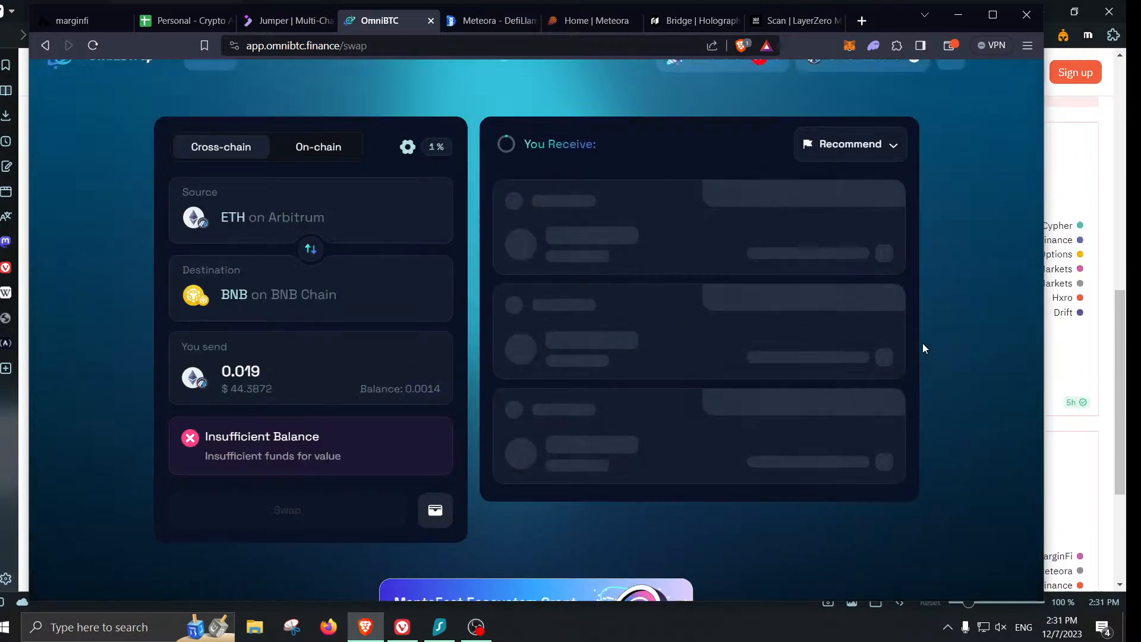
pyautogui.click(795, 22)
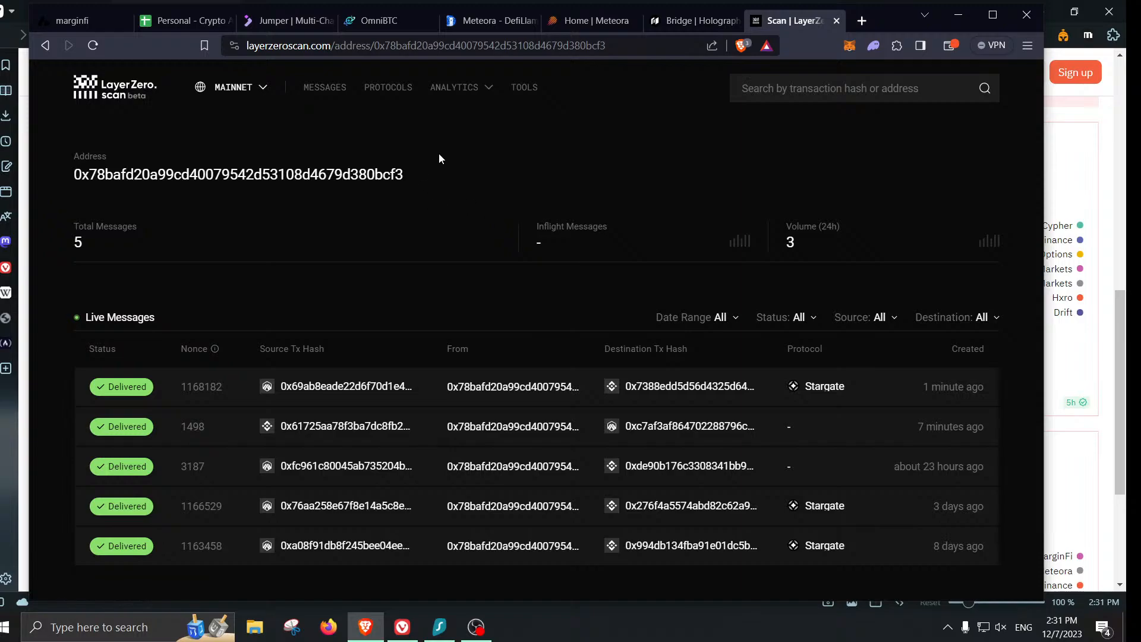
pyautogui.click(375, 19)
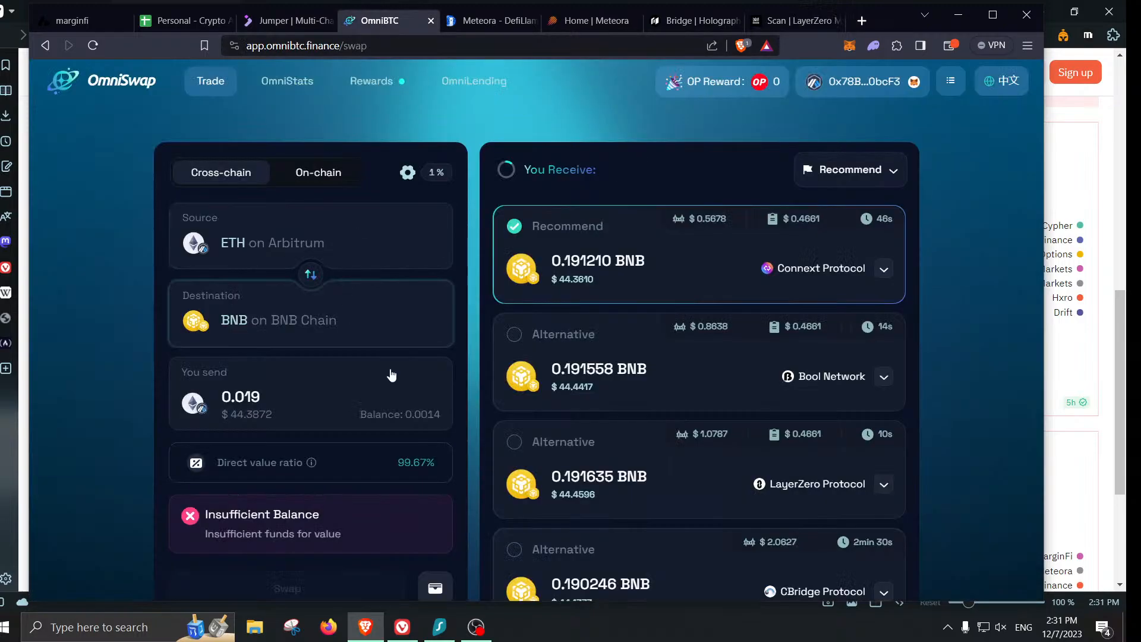
# - Reverse the chains and set MATIC on Polygon as the destination token
pyautogui.click(315, 278)
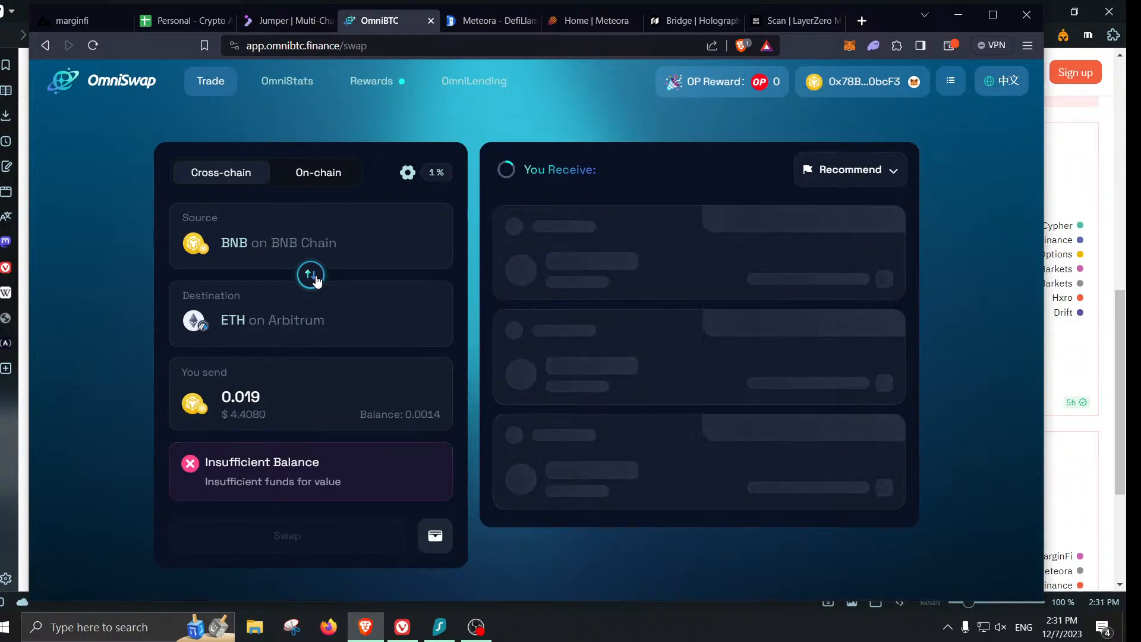
pyautogui.click(361, 329)
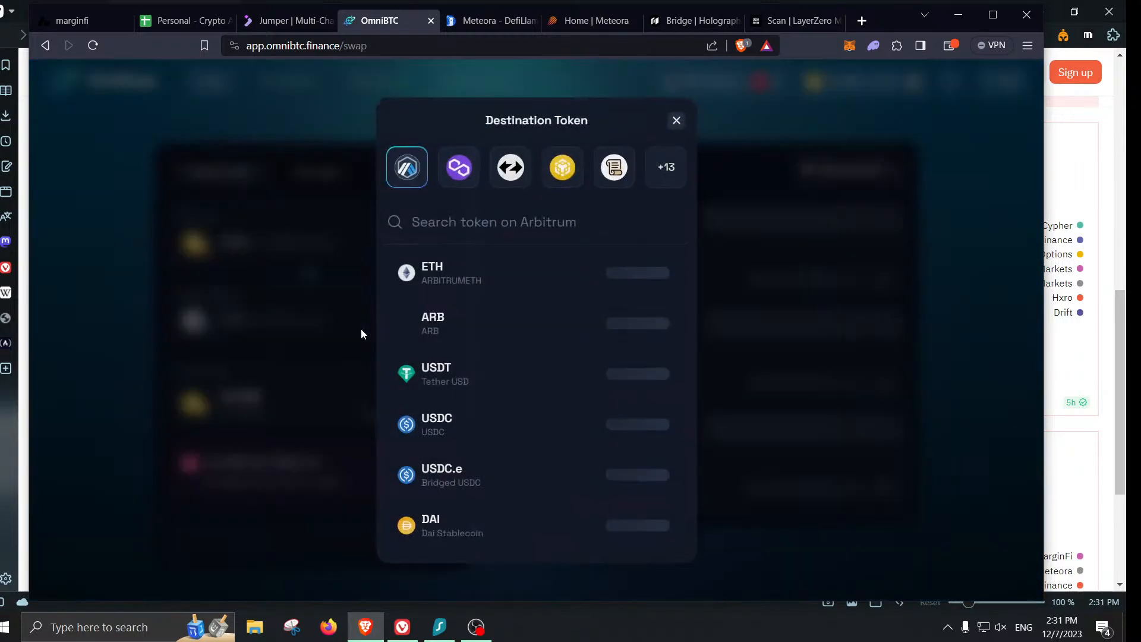
pyautogui.click(459, 167)
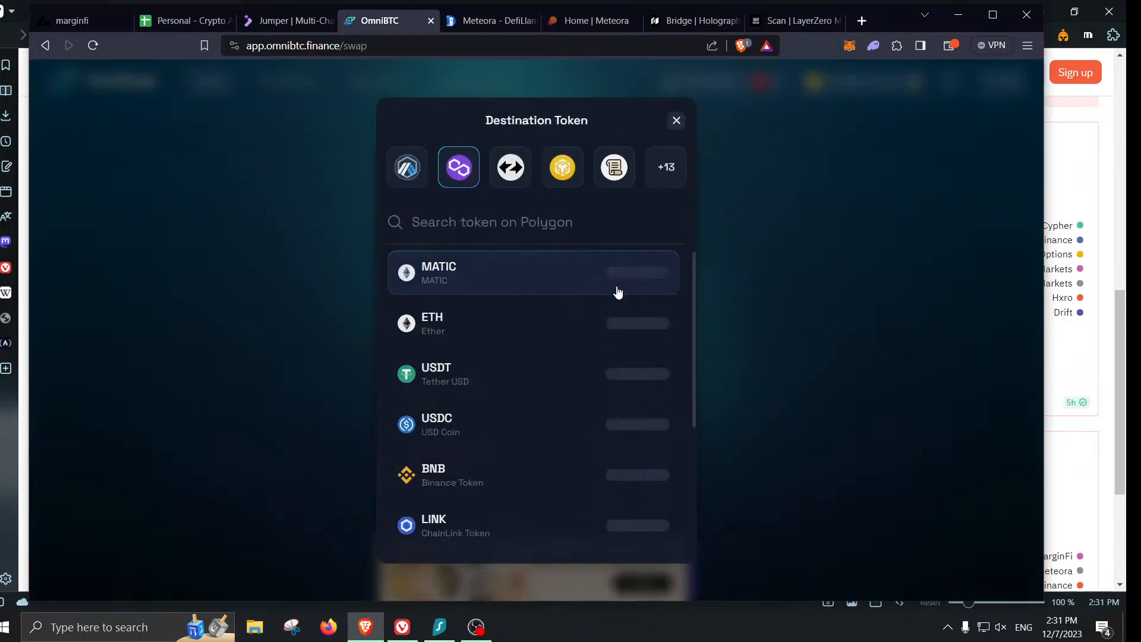
pyautogui.click(542, 273)
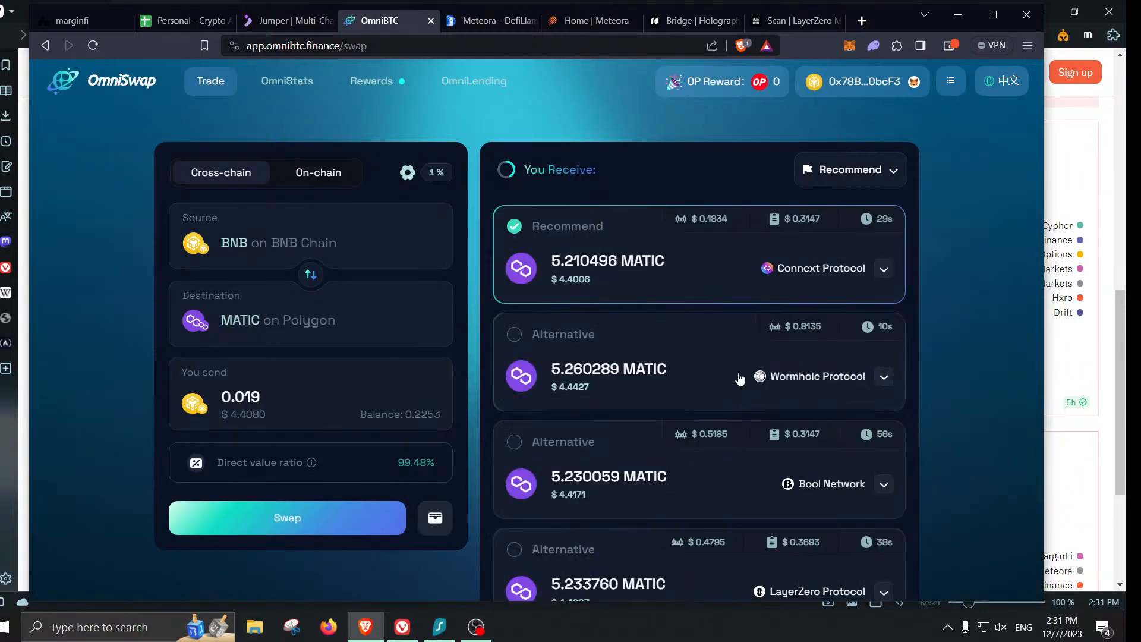
# - Enter 0.21 BNB as the send amount and choose the Wormhole Protocol route quote
pyautogui.scroll(-1, 741, 381)
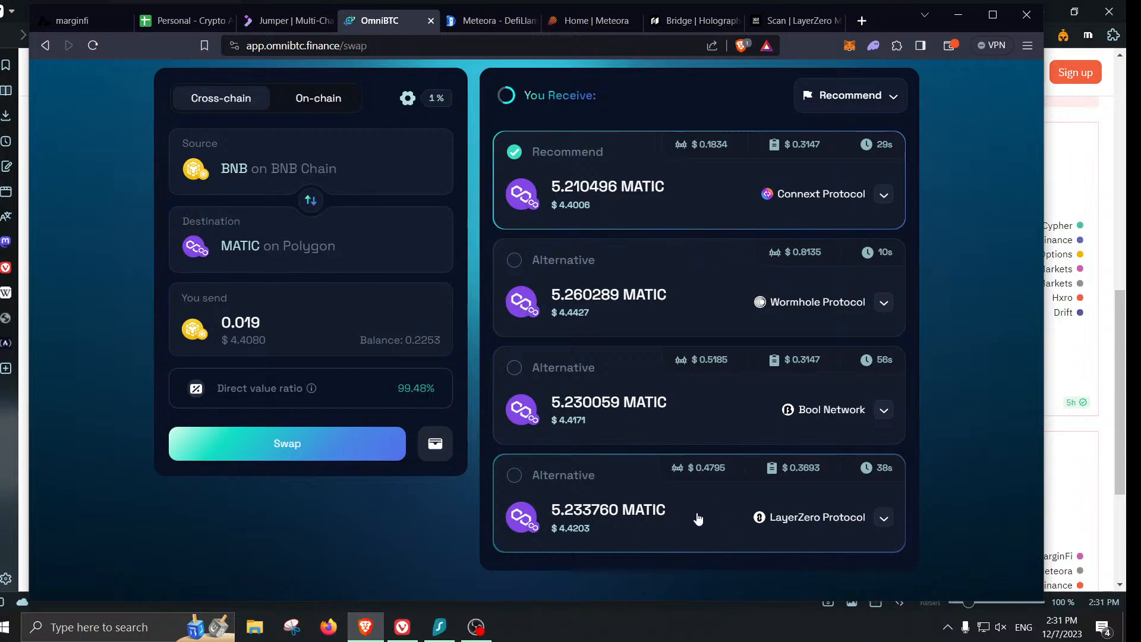
pyautogui.click(639, 329)
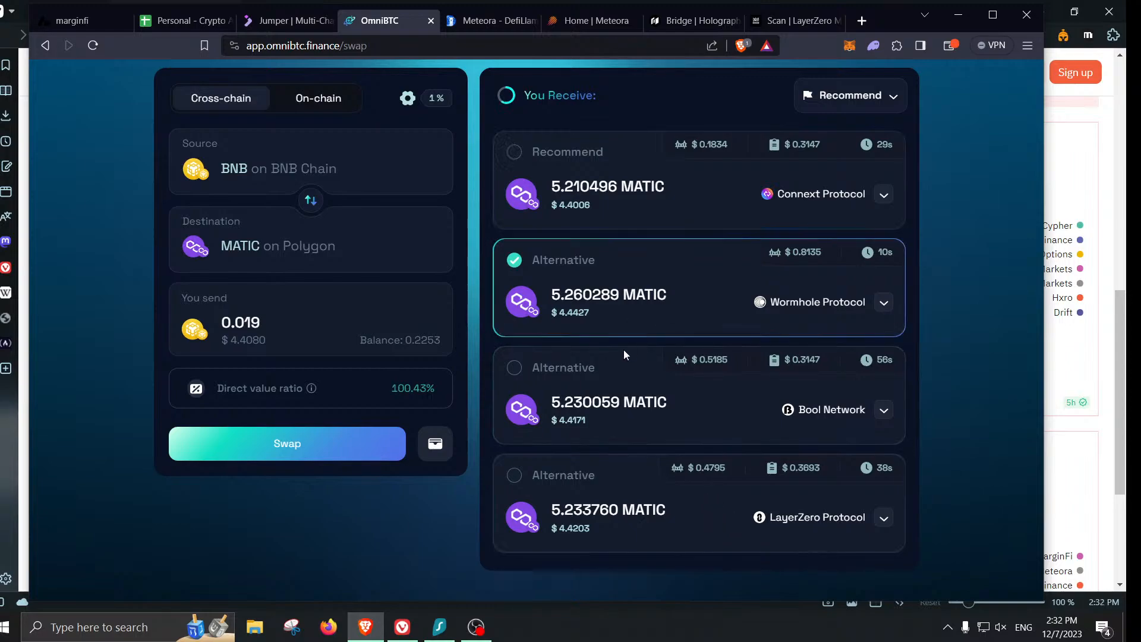
pyautogui.scroll(2, 405, 566)
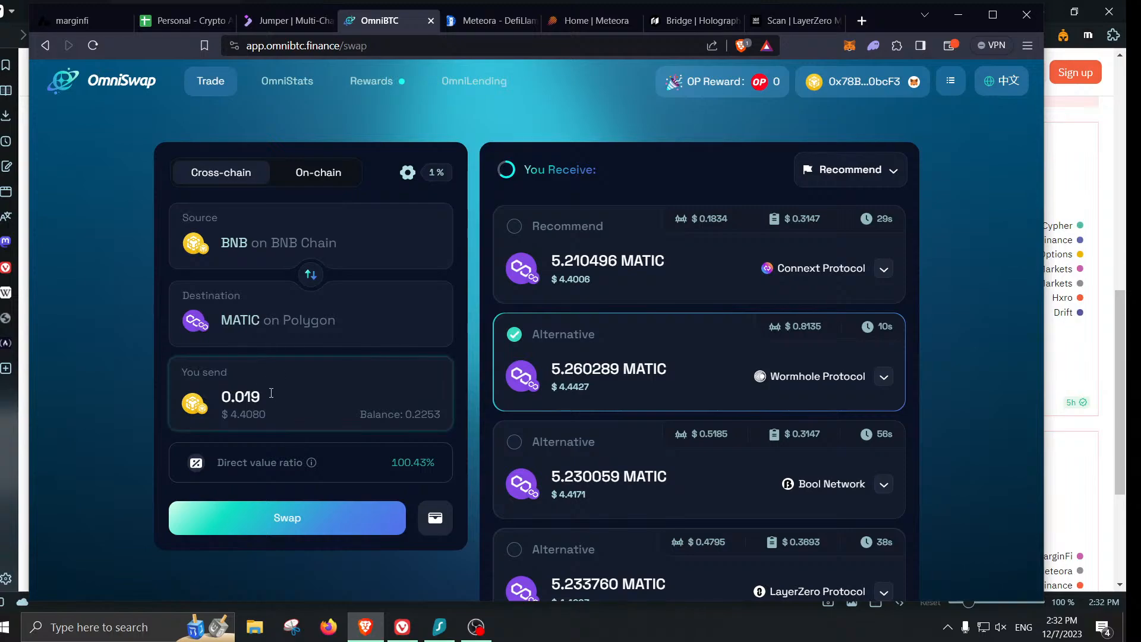
pyautogui.doubleClick(273, 398)
pyautogui.write('0.')
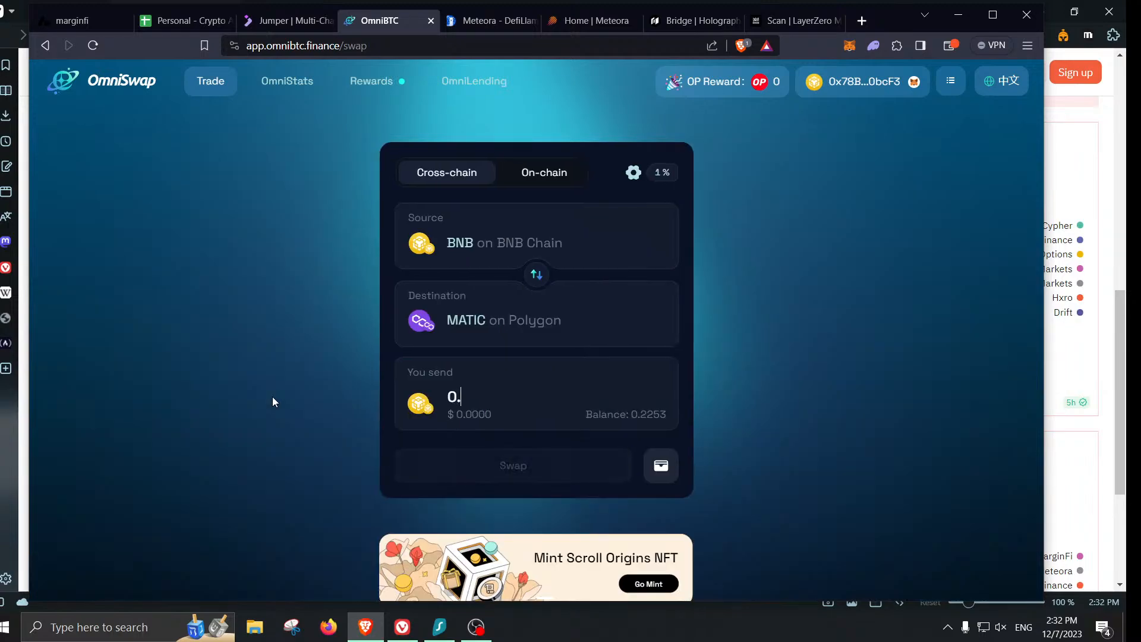
pyautogui.write('2')
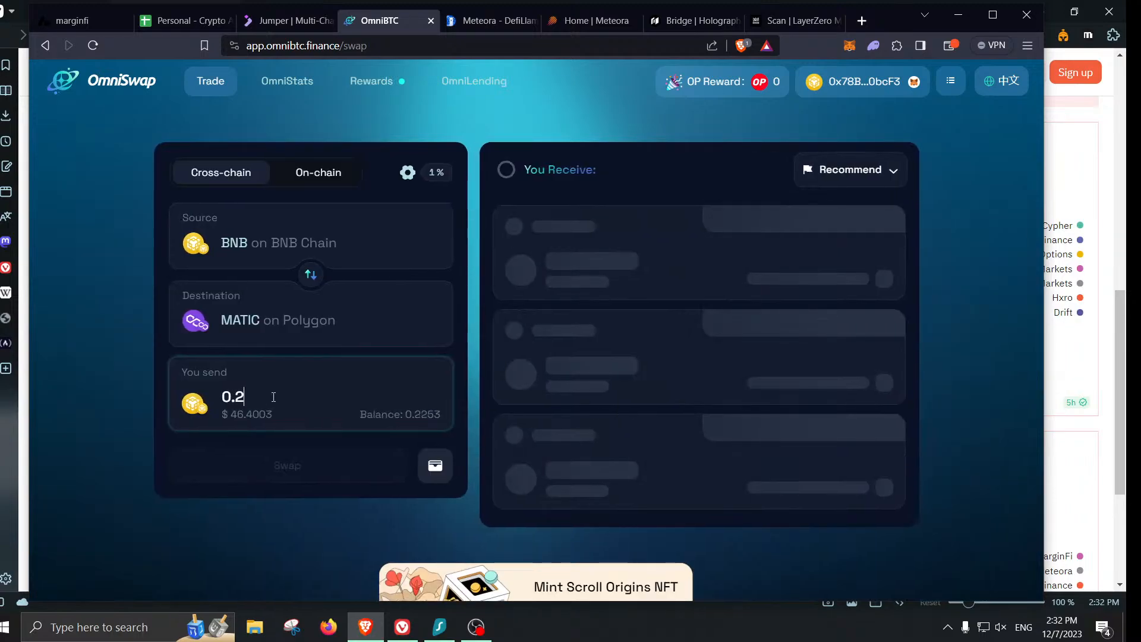
pyautogui.write('1')
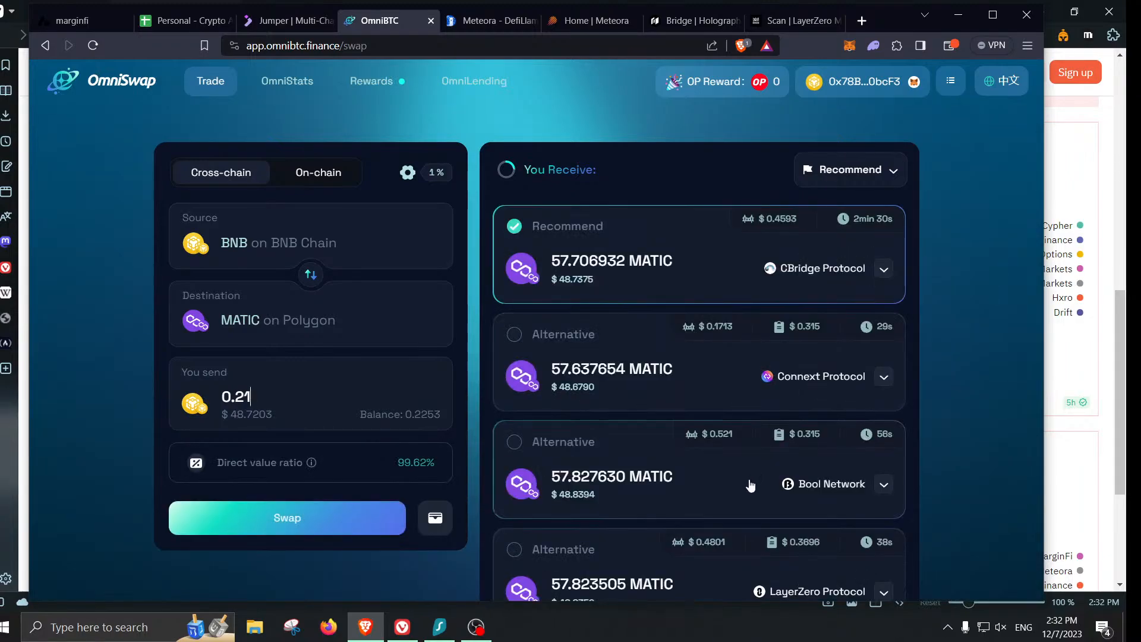
pyautogui.scroll(-4, 725, 510)
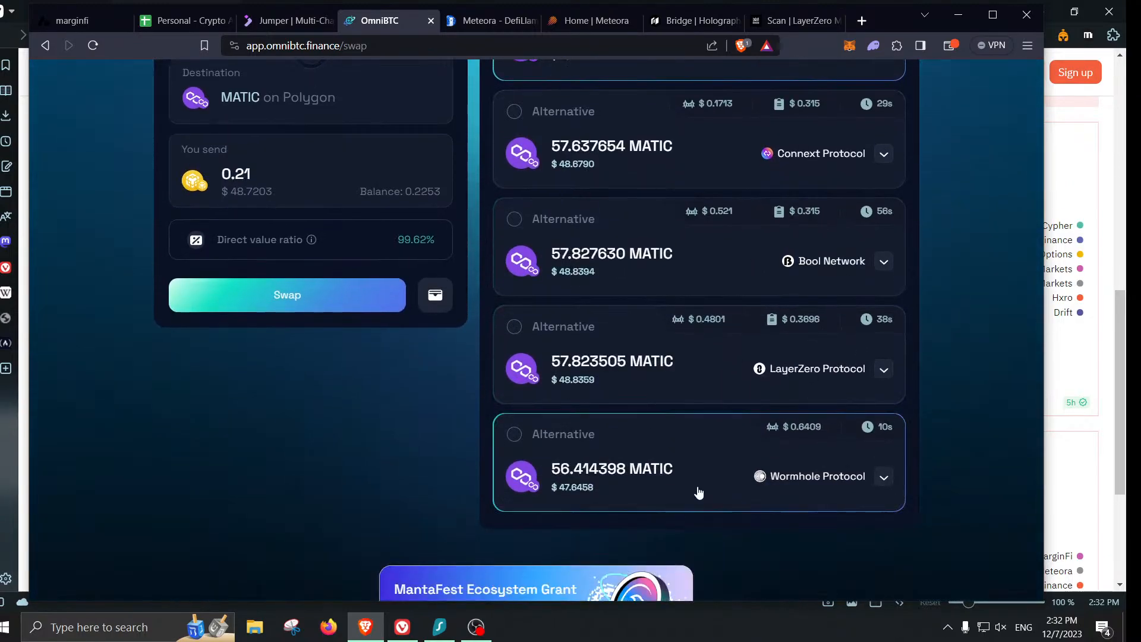
pyautogui.click(696, 492)
# - Confirm the 0.21 BNB to 56.414398 MATIC swap, switching network and approving in MetaMask at Low gas
pyautogui.click(342, 304)
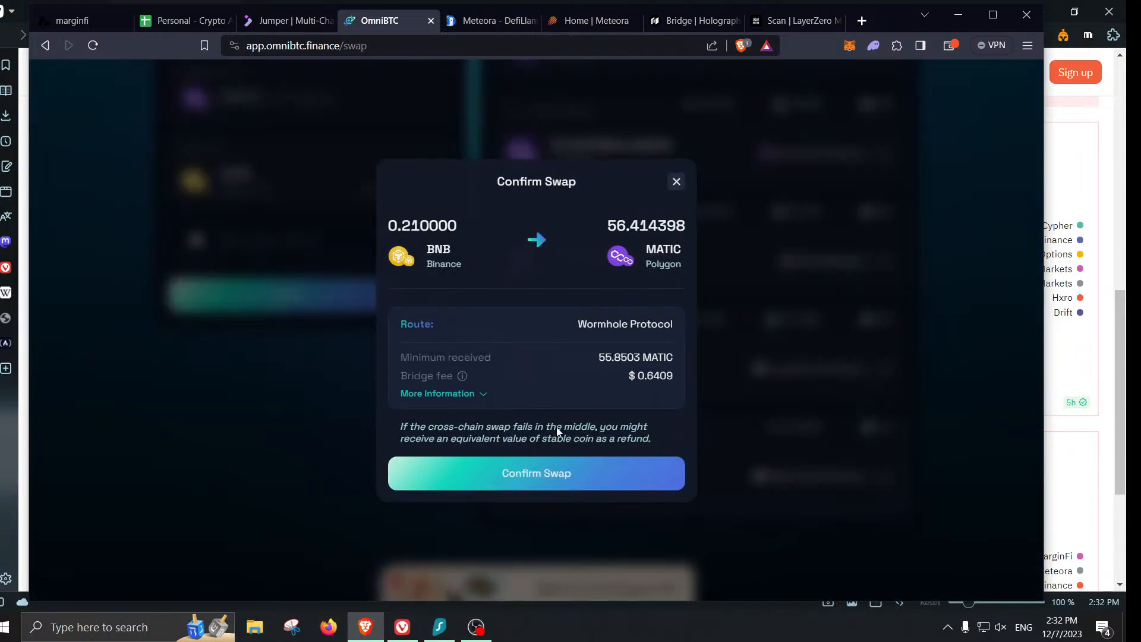
pyautogui.click(562, 480)
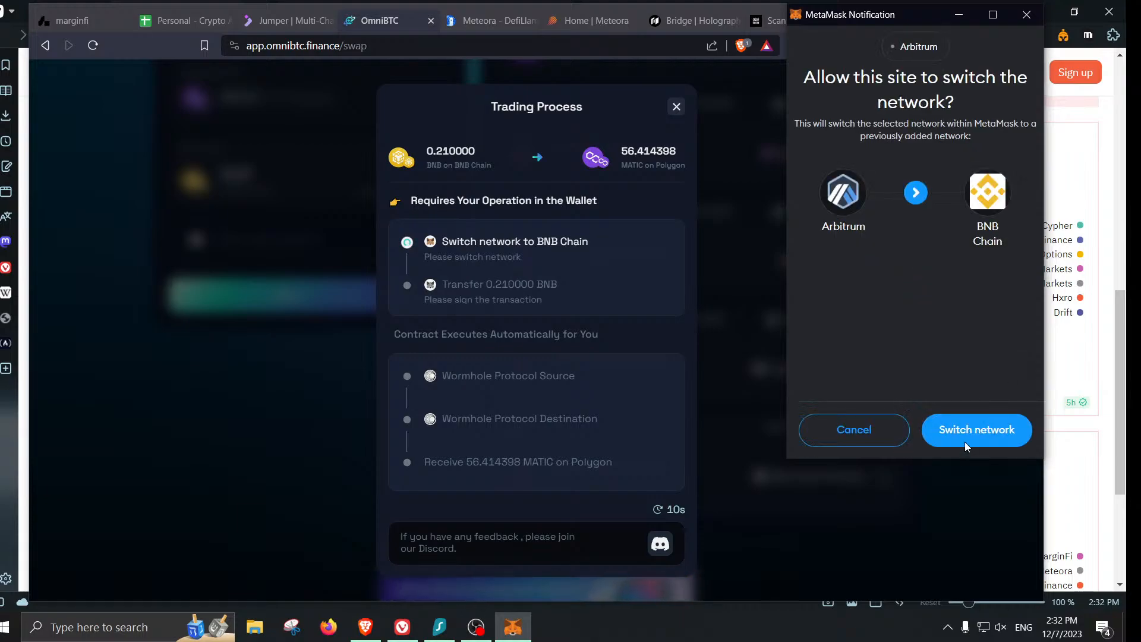
pyautogui.click(966, 443)
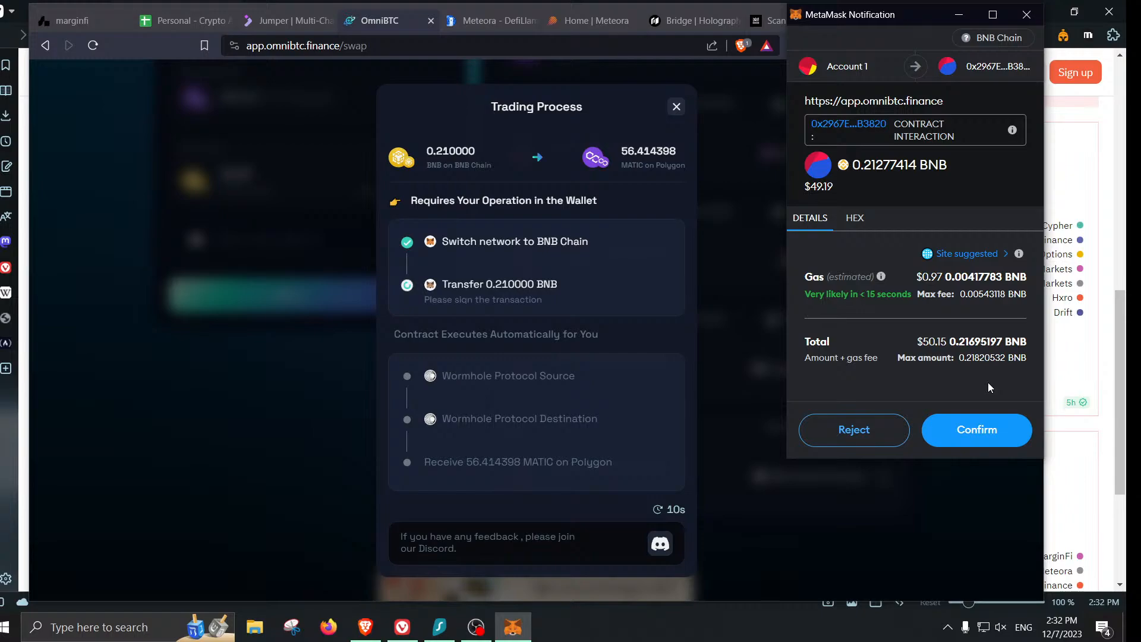
pyautogui.click(966, 254)
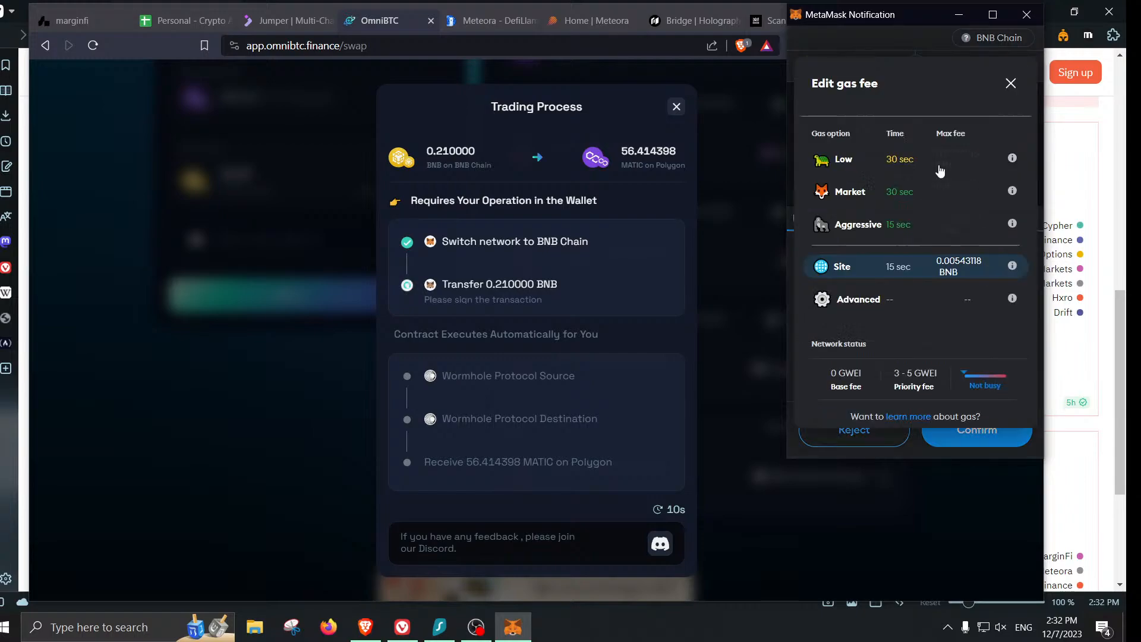
pyautogui.click(940, 171)
pyautogui.scroll(-2, 971, 337)
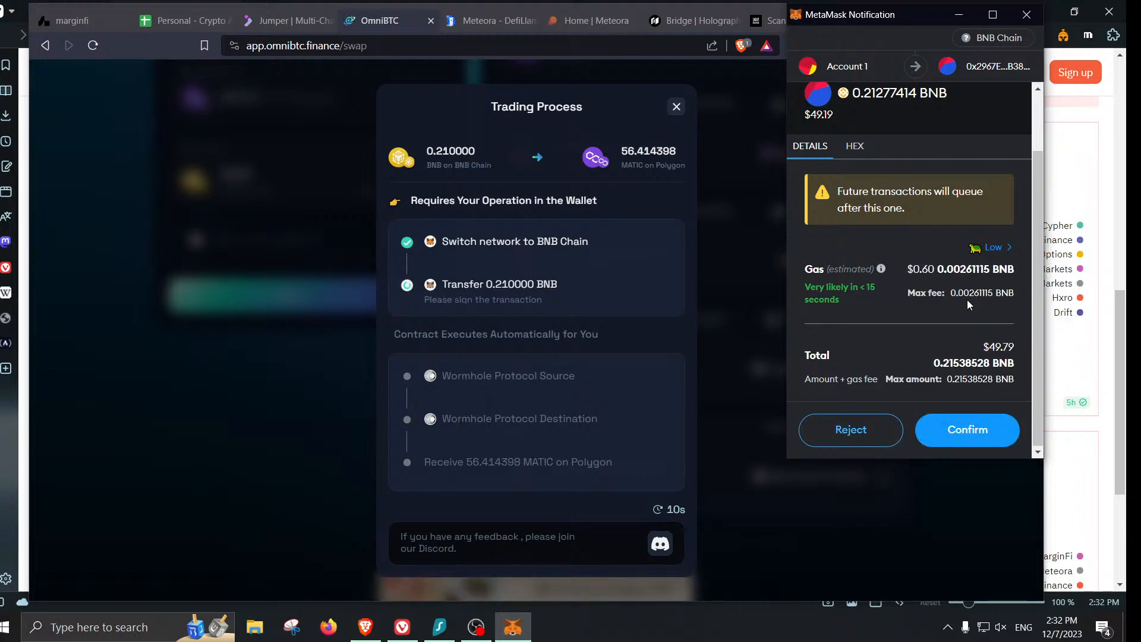
pyautogui.click(978, 433)
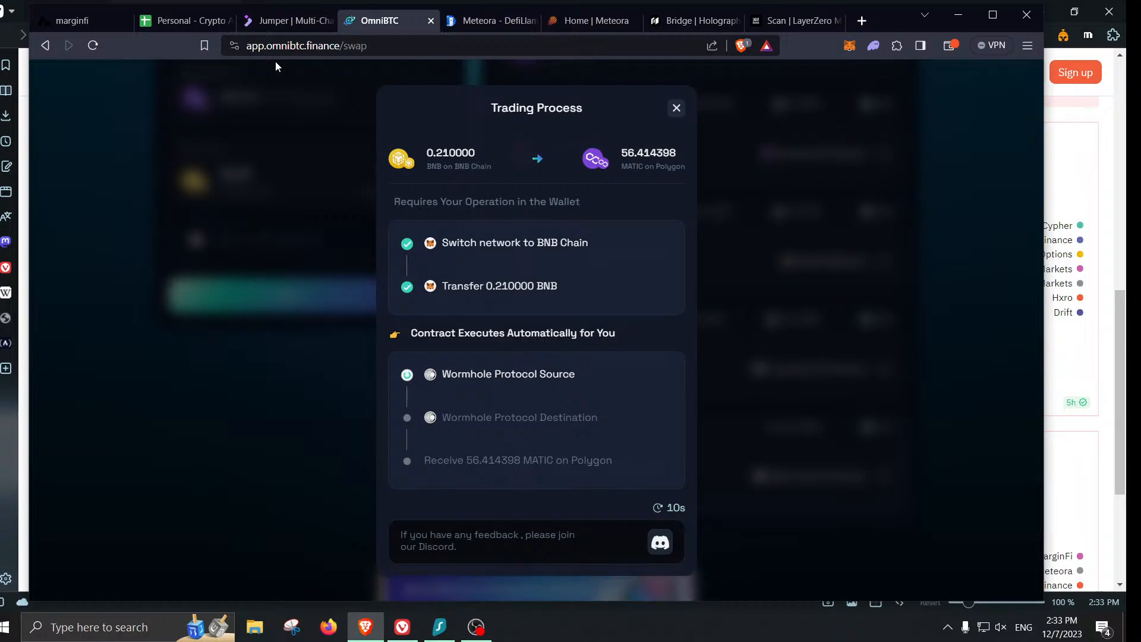
# - Log the Wormhole transaction in row 95 with a $48.00 amount and $0.20 fee
pyautogui.click(187, 23)
pyautogui.click(426, 543)
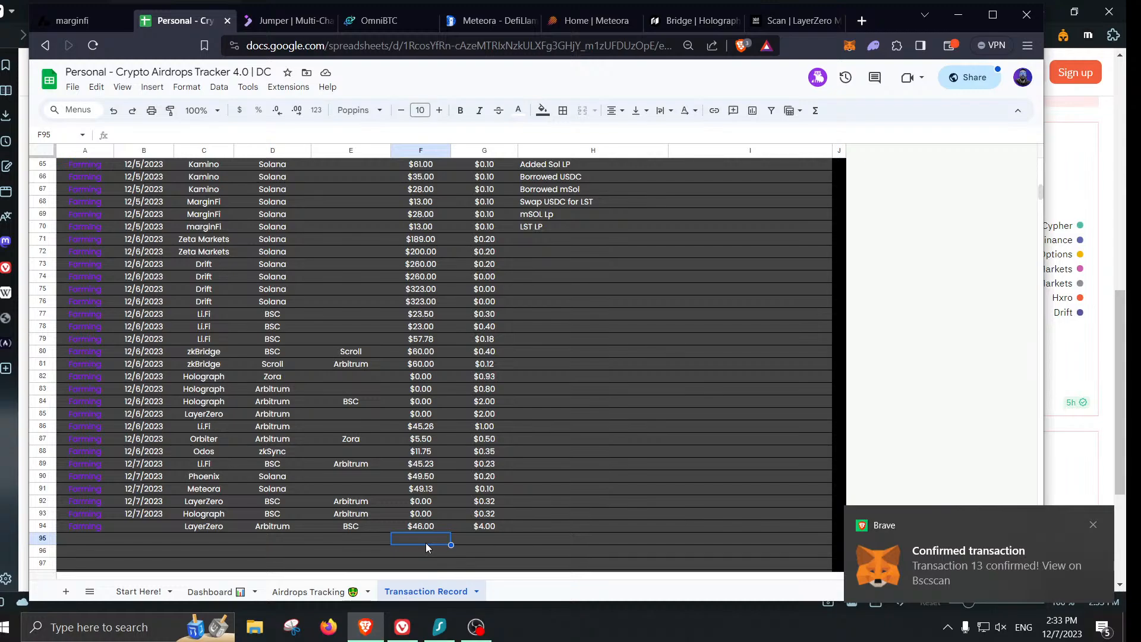
pyautogui.write('48')
pyautogui.press('Tab')
pyautogui.write('0.2')
pyautogui.press('Left')
pyautogui.press('Left')
pyautogui.press('Left')
pyautogui.press('Left')
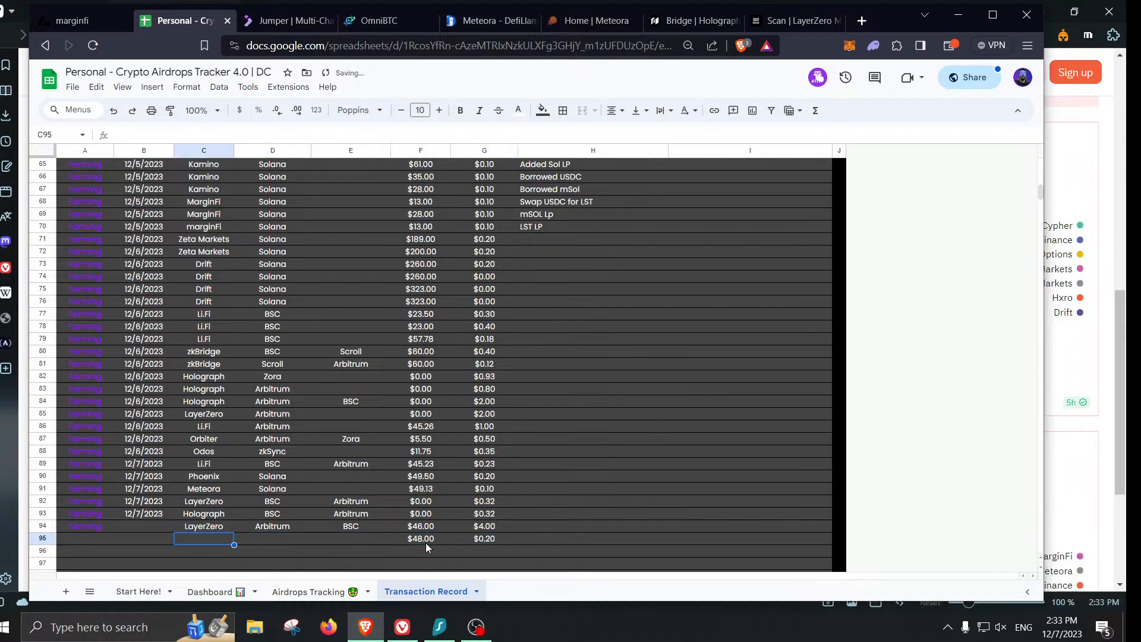
pyautogui.write('wORMhole')
pyautogui.press('Return')
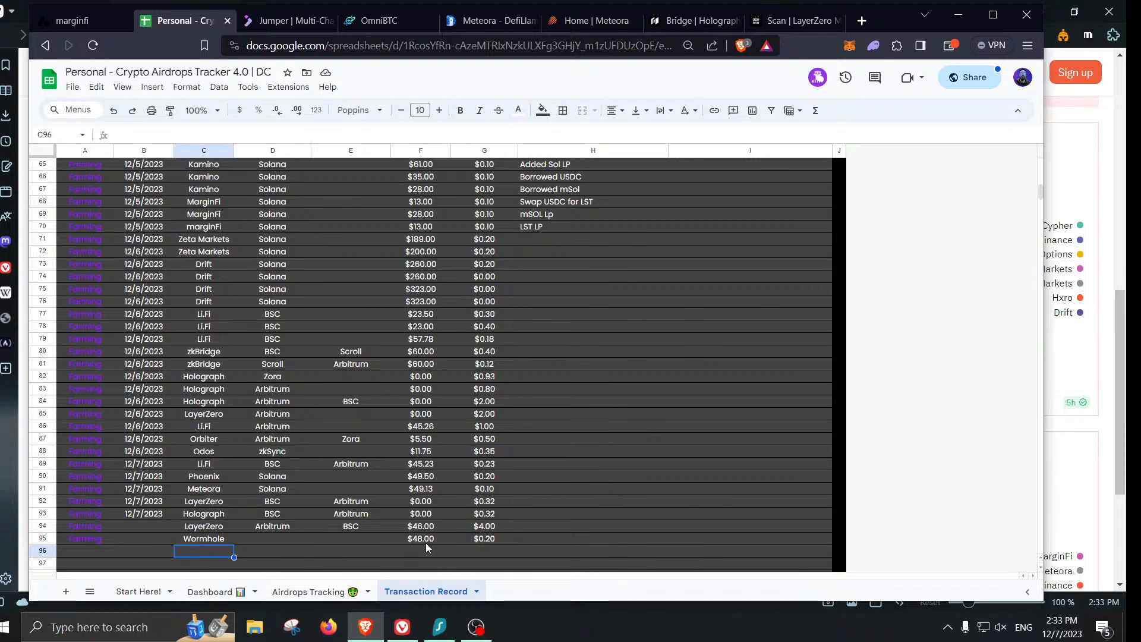
# - Enter OmniBTC as the protocol in C96 and C97
pyautogui.write('oMniBTC')
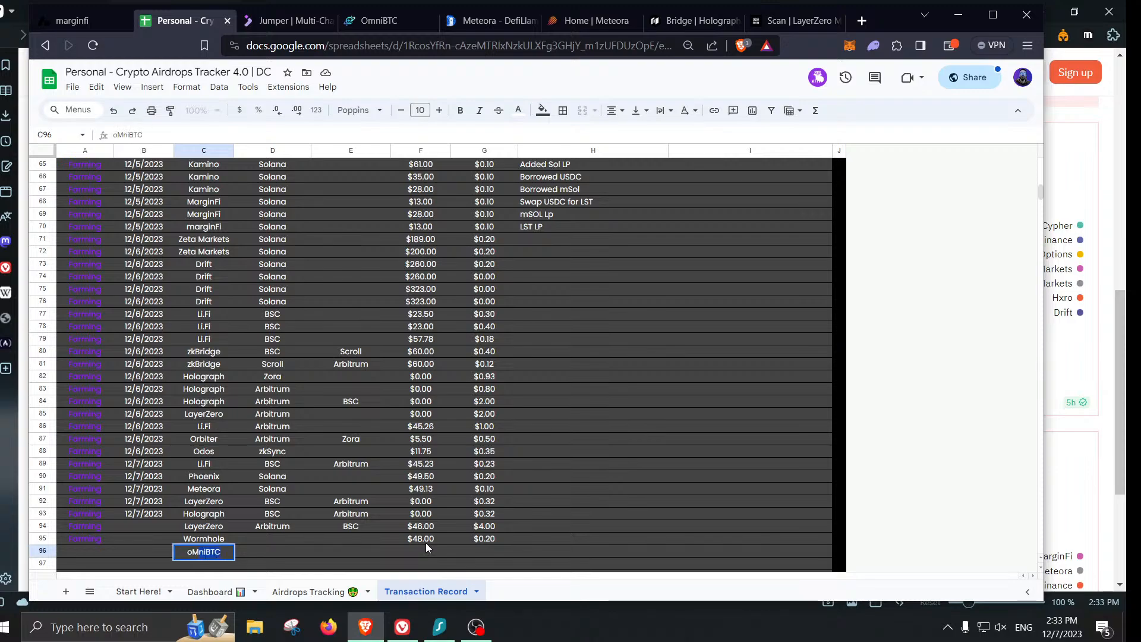
pyautogui.press('Return')
pyautogui.write('OmniBTC')
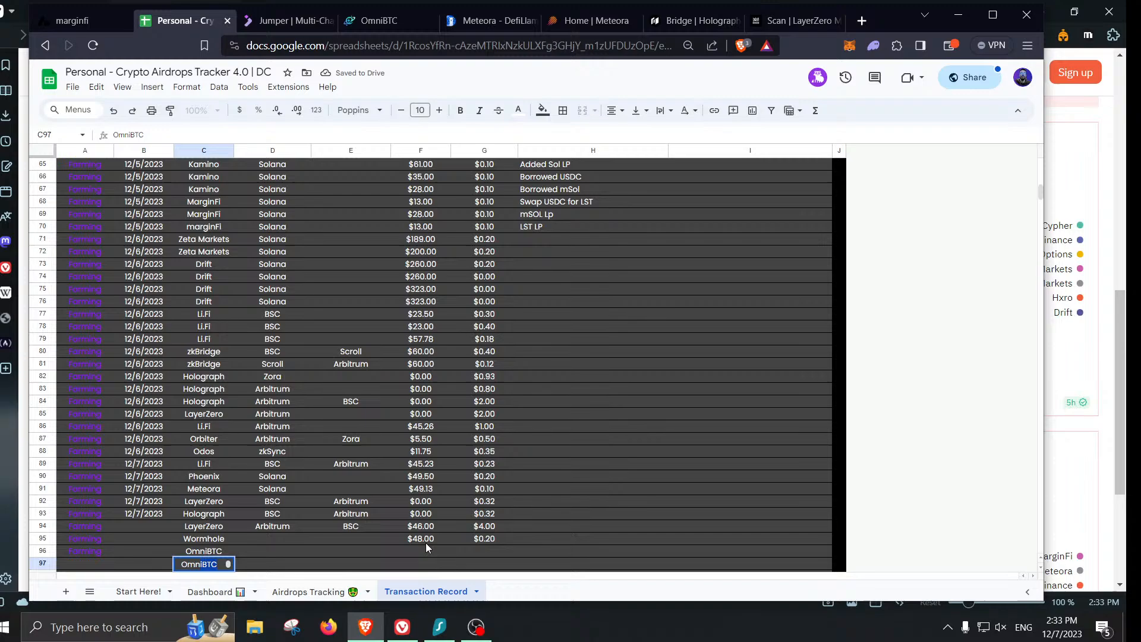
pyautogui.press('Tab')
pyautogui.press('Up')
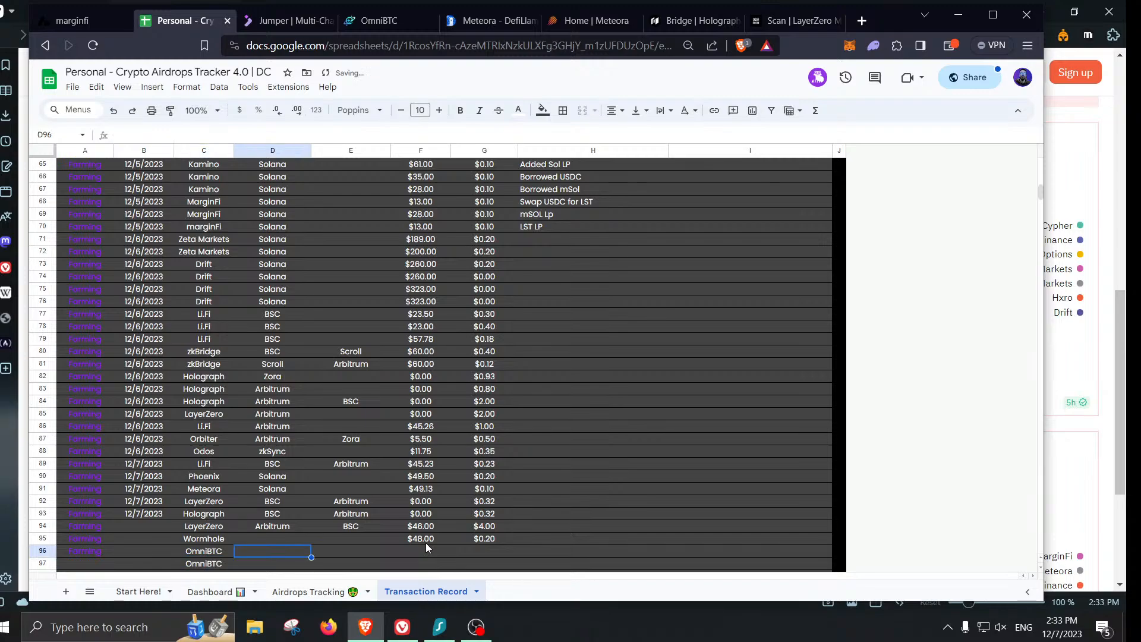
pyautogui.press('Right')
pyautogui.press('Right')
# - Fill the OmniBTC amounts and fees: $46.00/$4.00 in row 96, $48.00/$0.20 in row 97
pyautogui.write('46')
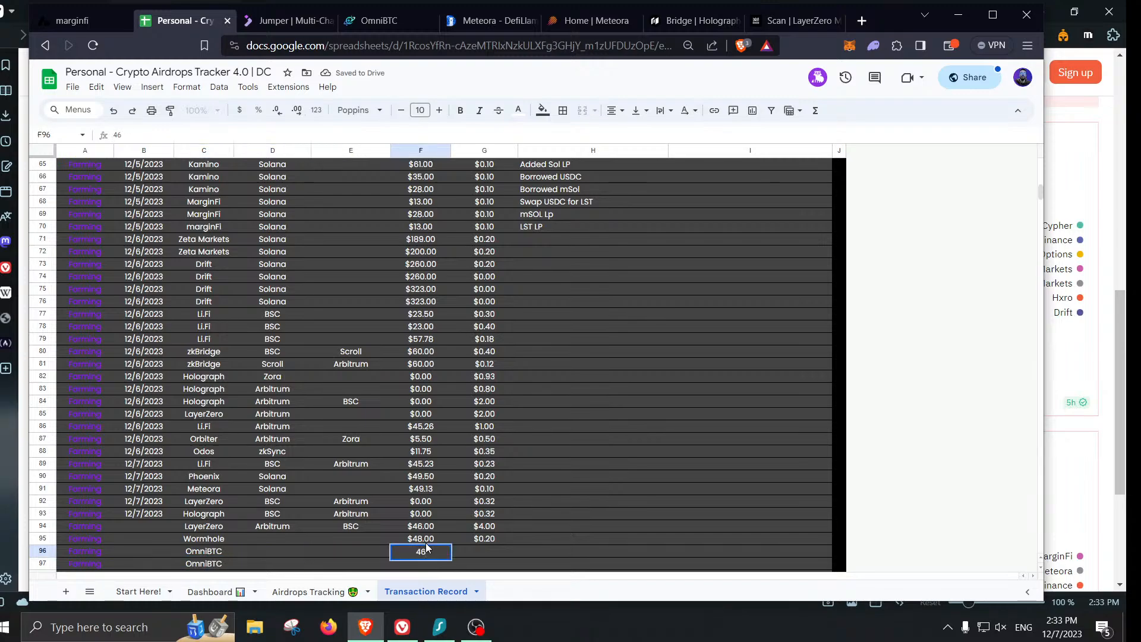
pyautogui.press('Tab')
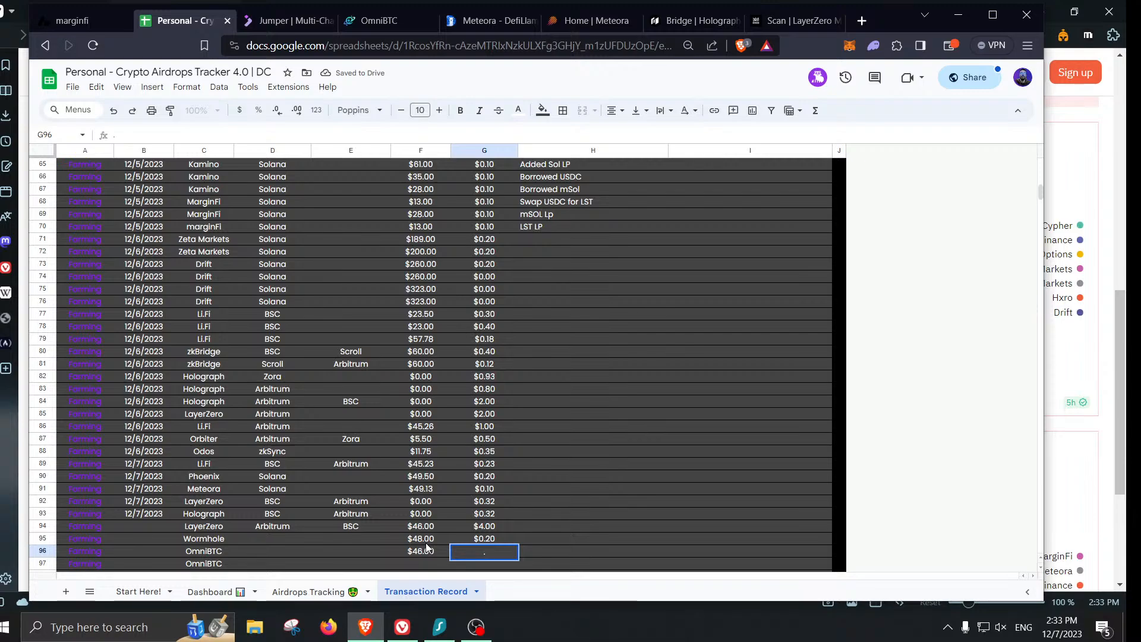
pyautogui.press('BackSpace')
pyautogui.write('4')
pyautogui.press('Return')
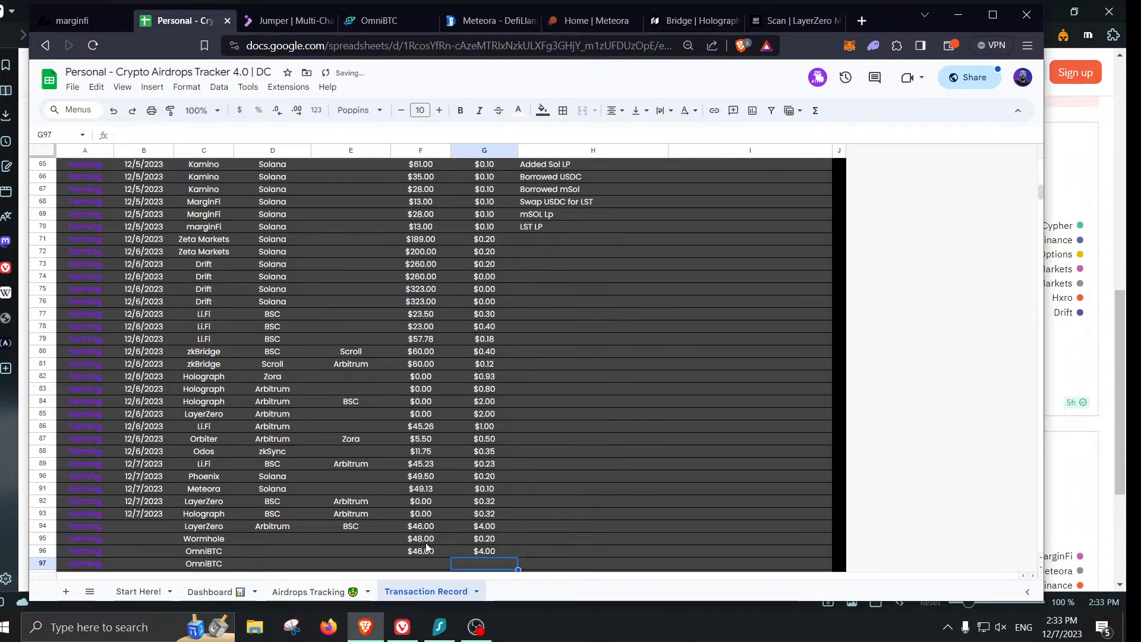
pyautogui.write('.2')
pyautogui.hotkey('shift', 'Tab')
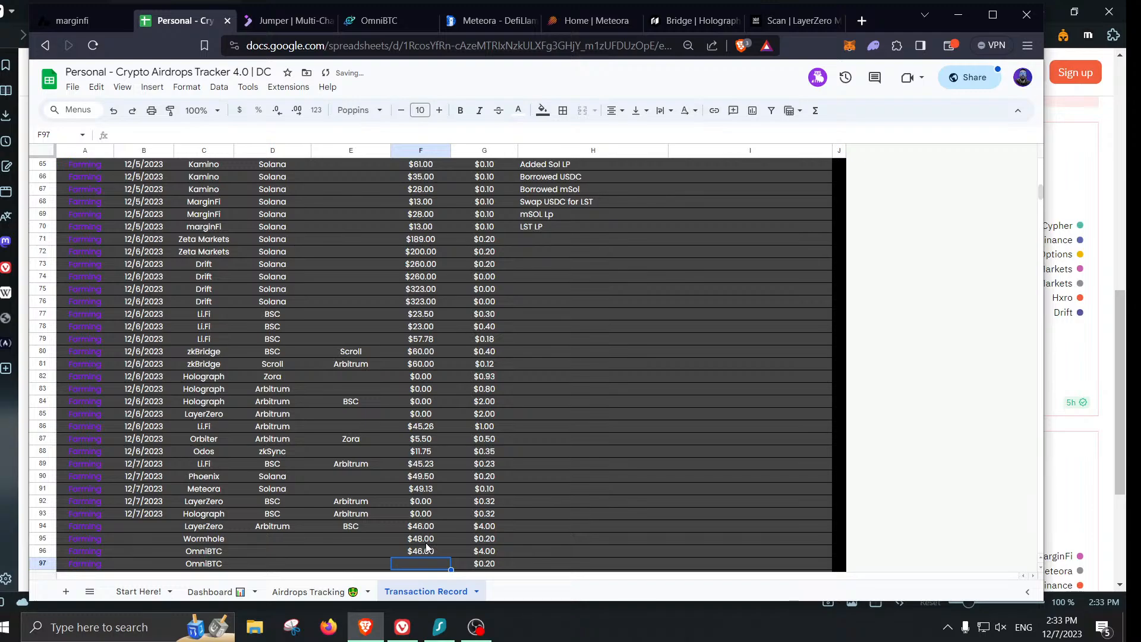
pyautogui.write('48')
pyautogui.press('Left')
pyautogui.press('Left')
pyautogui.press('Up')
pyautogui.press('Up')
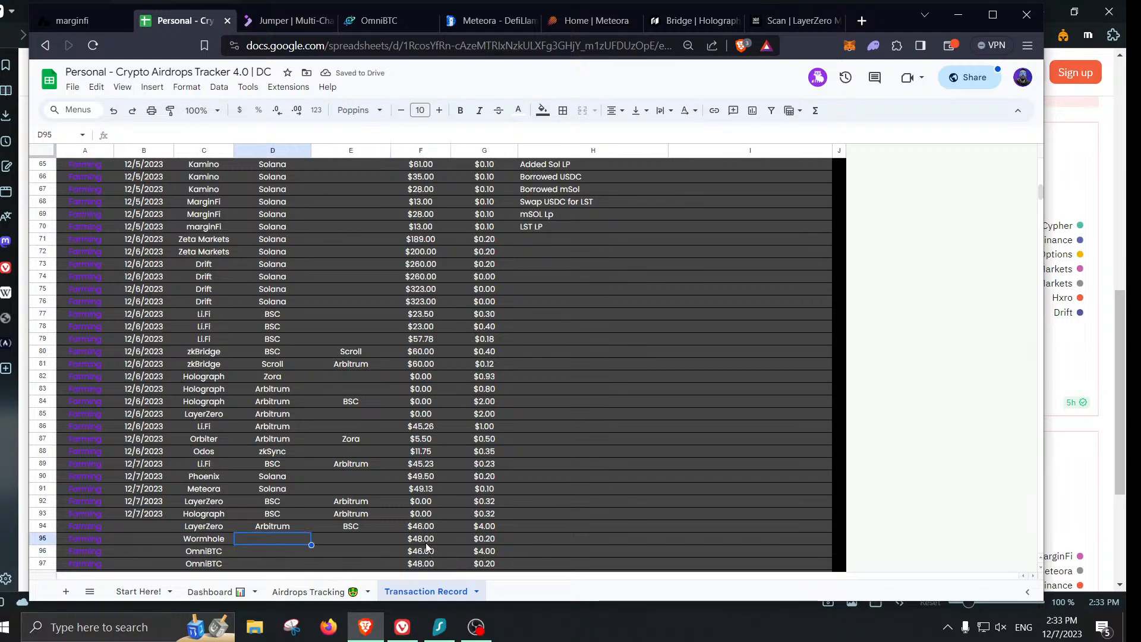
# - Enter chains BSC→Polygon for row 95 and Arbitrum→BSC for row 96
pyautogui.write('BSC')
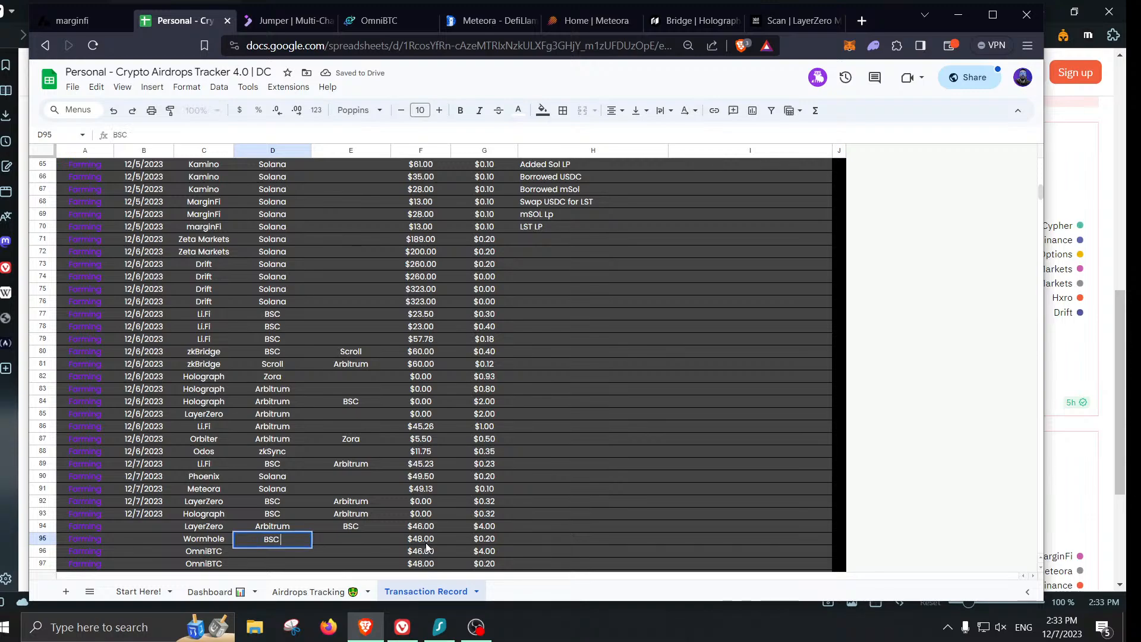
pyautogui.press('Tab')
pyautogui.write('Polygon')
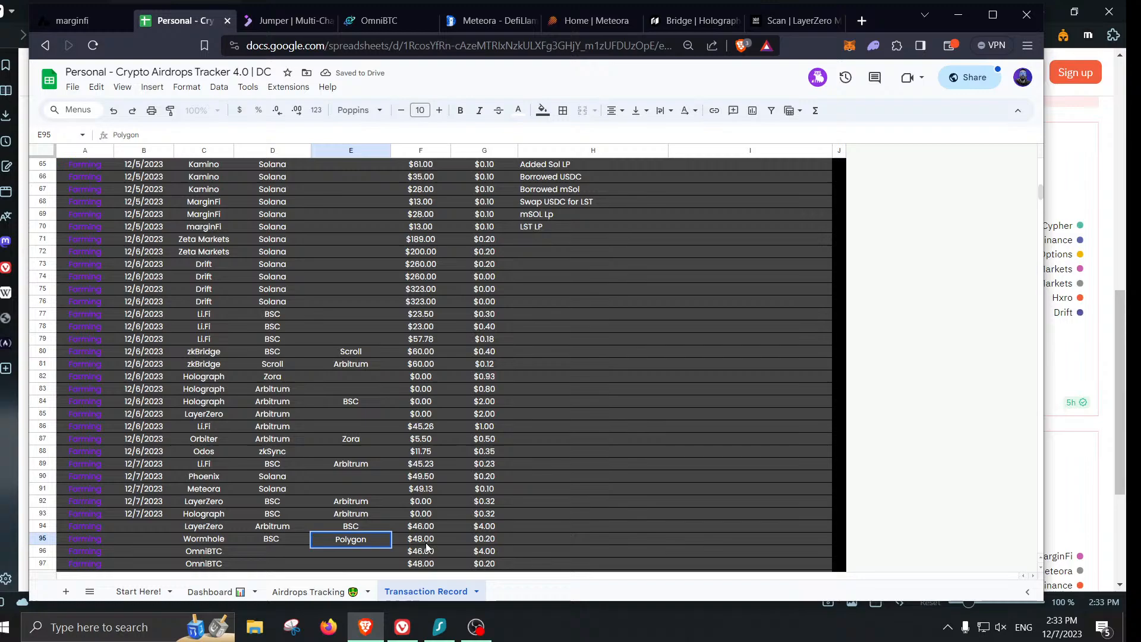
pyautogui.press('Return')
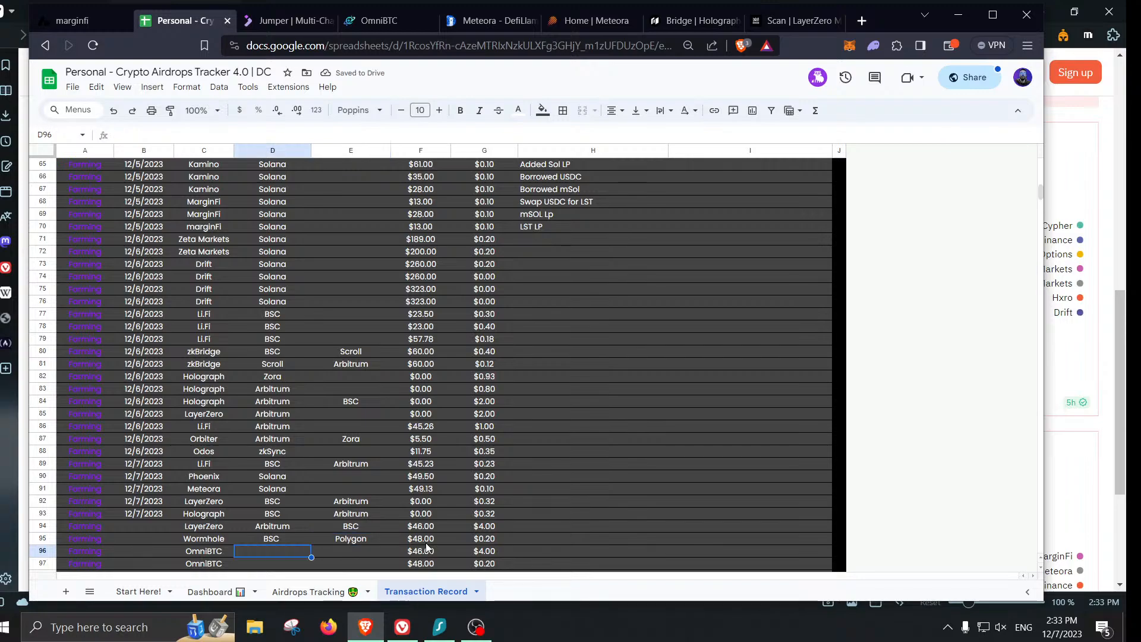
pyautogui.write('Arbitrum')
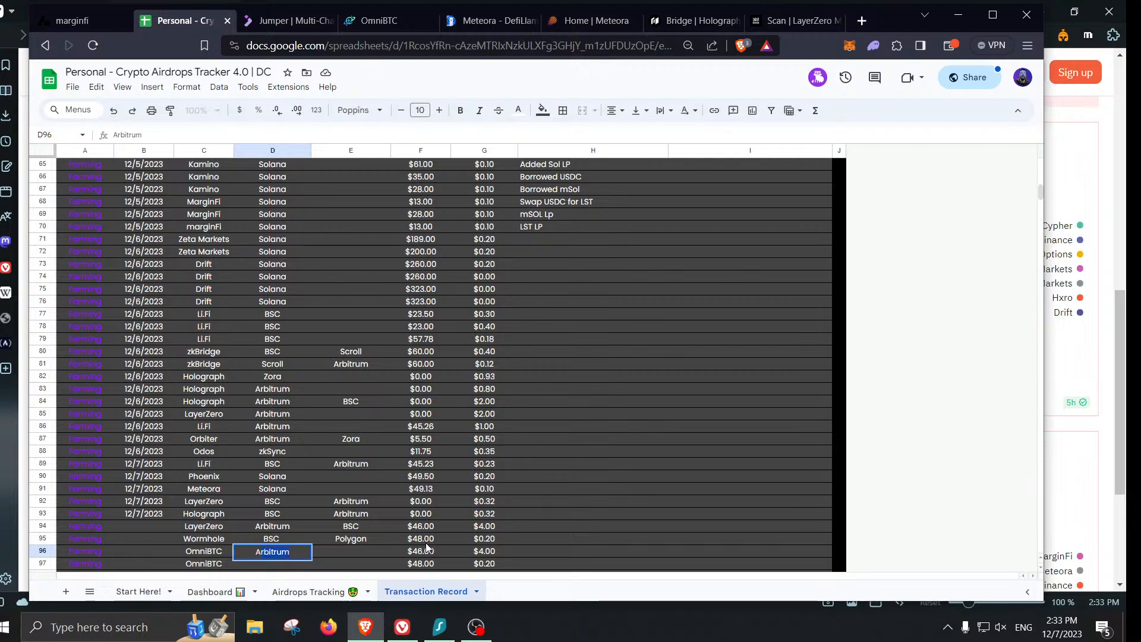
pyautogui.press('Tab')
pyautogui.write('BSC')
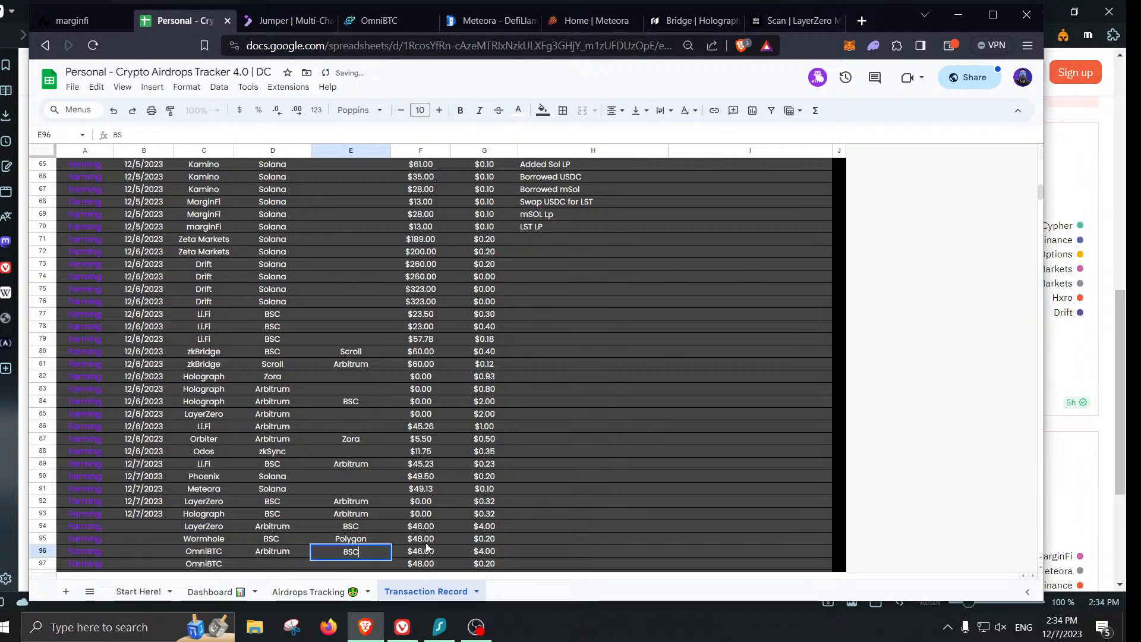
pyautogui.press('Return')
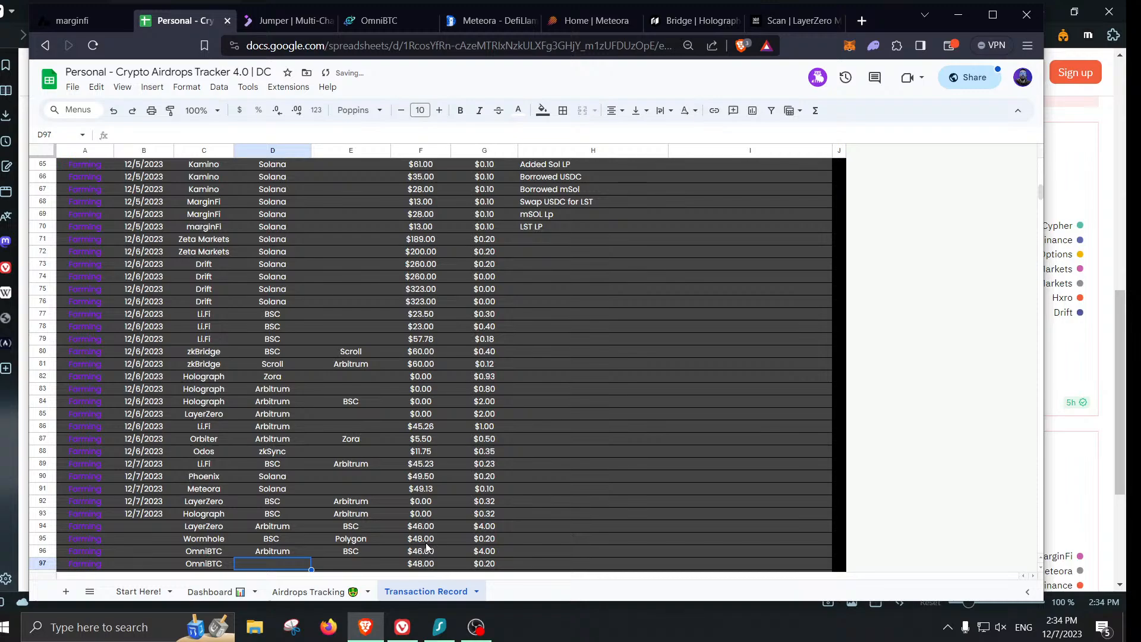
# - Enter BSC→Polygon as the source and destination chains for row 97
pyautogui.write('bsc')
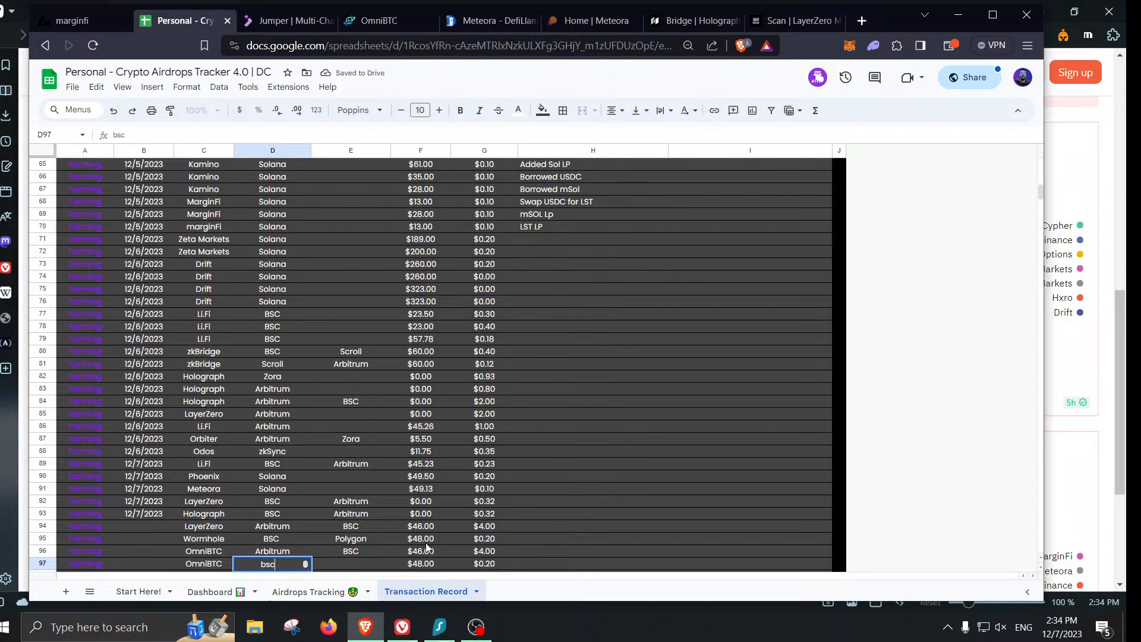
pyautogui.press('BackSpace')
pyautogui.press('BackSpace')
pyautogui.press('BackSpace')
pyautogui.write('BSC')
pyautogui.press('Tab')
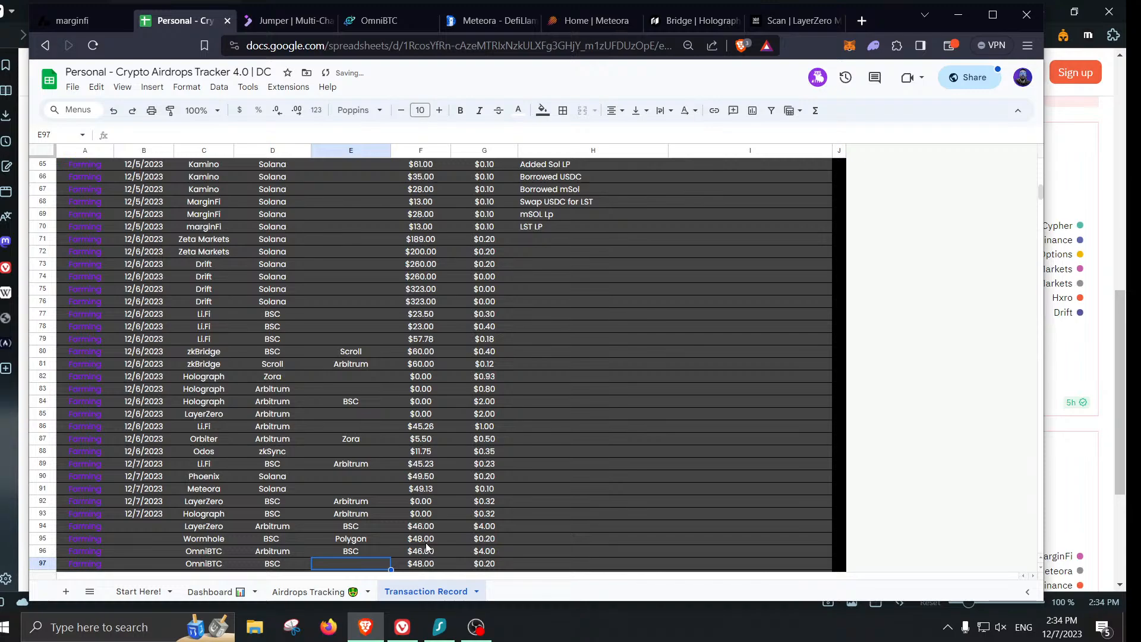
pyautogui.write('pOLYgon')
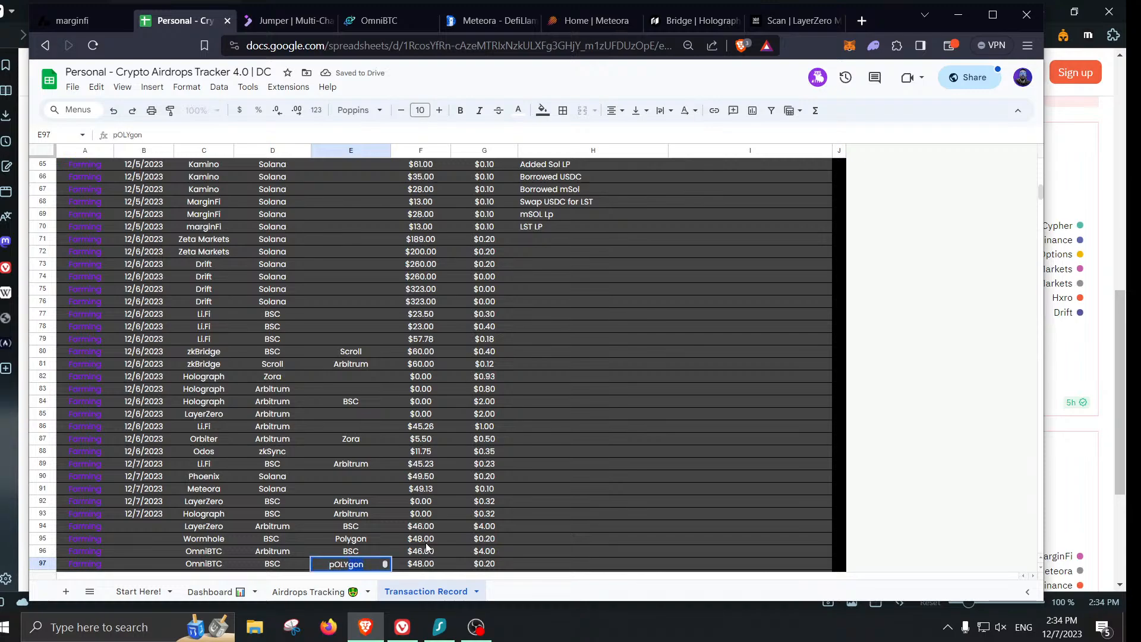
pyautogui.press('Tab')
pyautogui.press('Left')
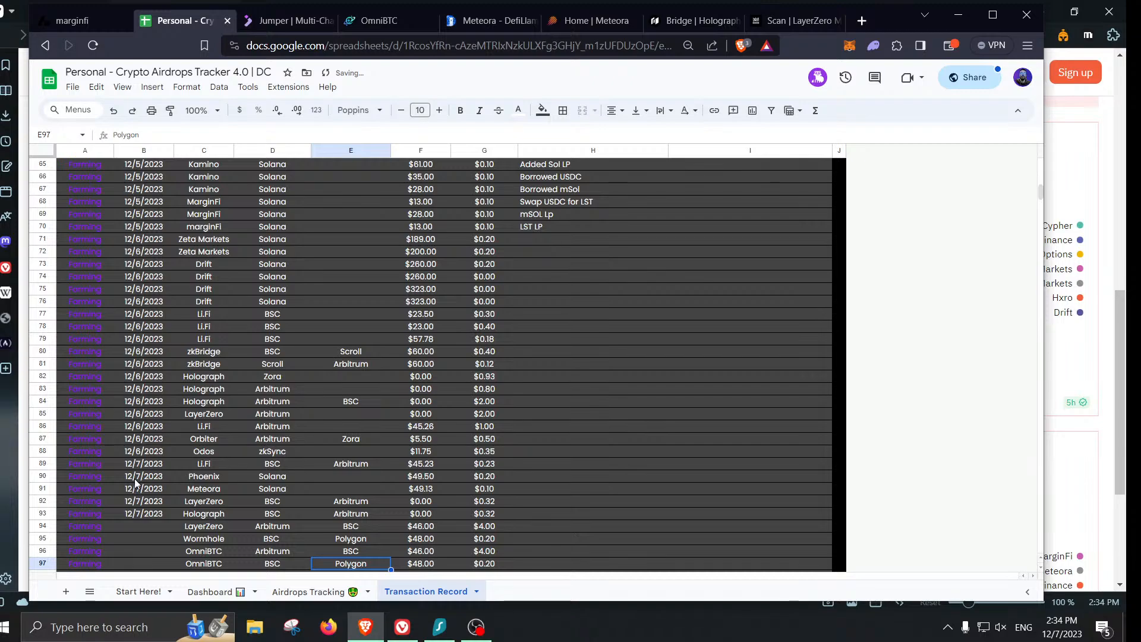
# - Copy the 12/7/2023 date from B92 down through row 97
pyautogui.click(229, 548)
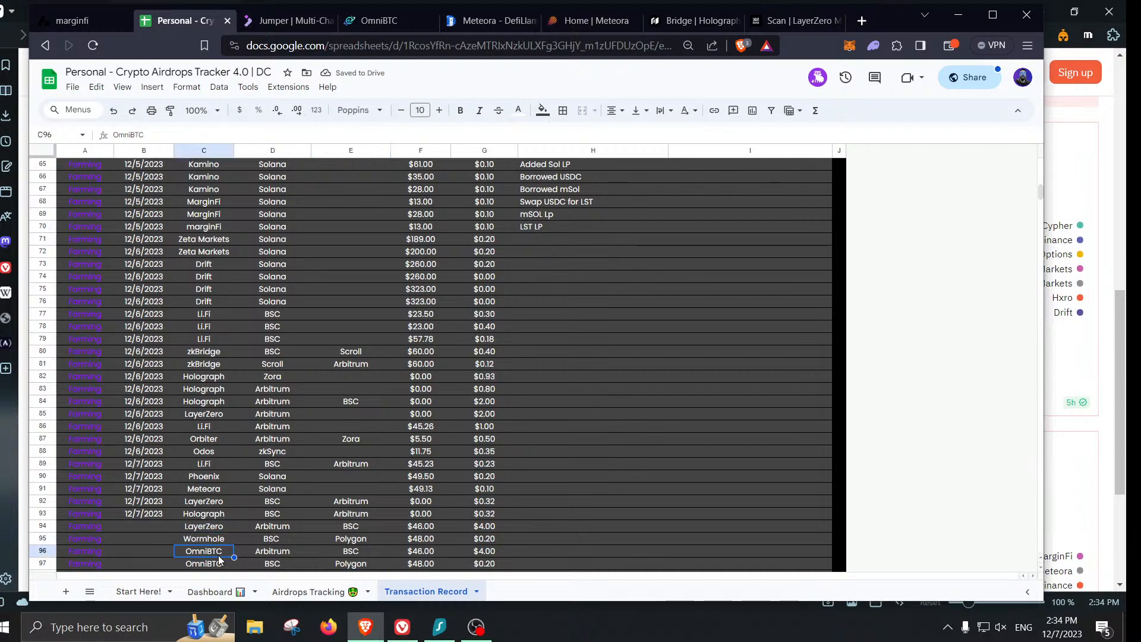
pyautogui.scroll(-1, 220, 556)
pyautogui.click(146, 467)
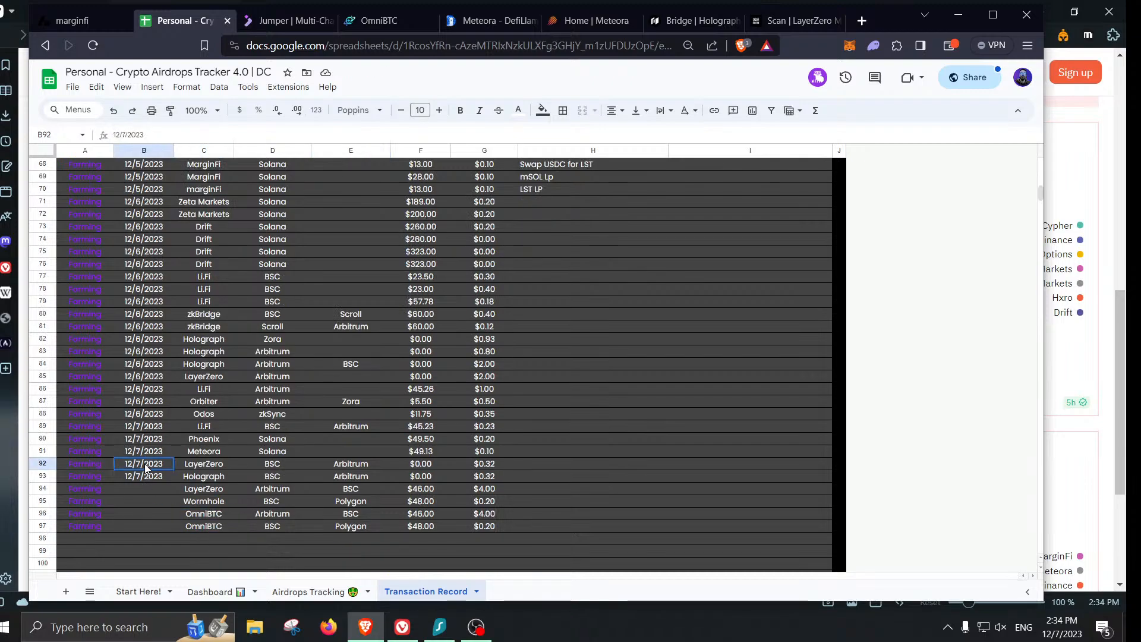
pyautogui.moveTo(146, 467); pyautogui.dragTo(172, 526)
pyautogui.click(446, 513)
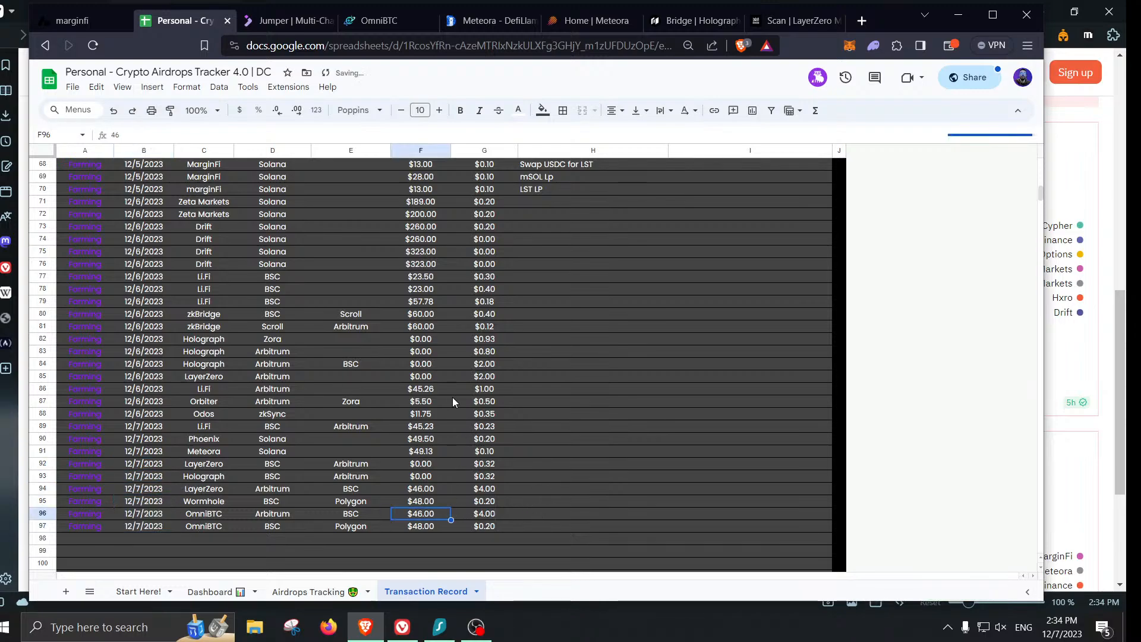
# - Open Airdrops Tracking and inspect the OmniBTC and Wormhole volume, transaction count and activity formulas
pyautogui.click(306, 592)
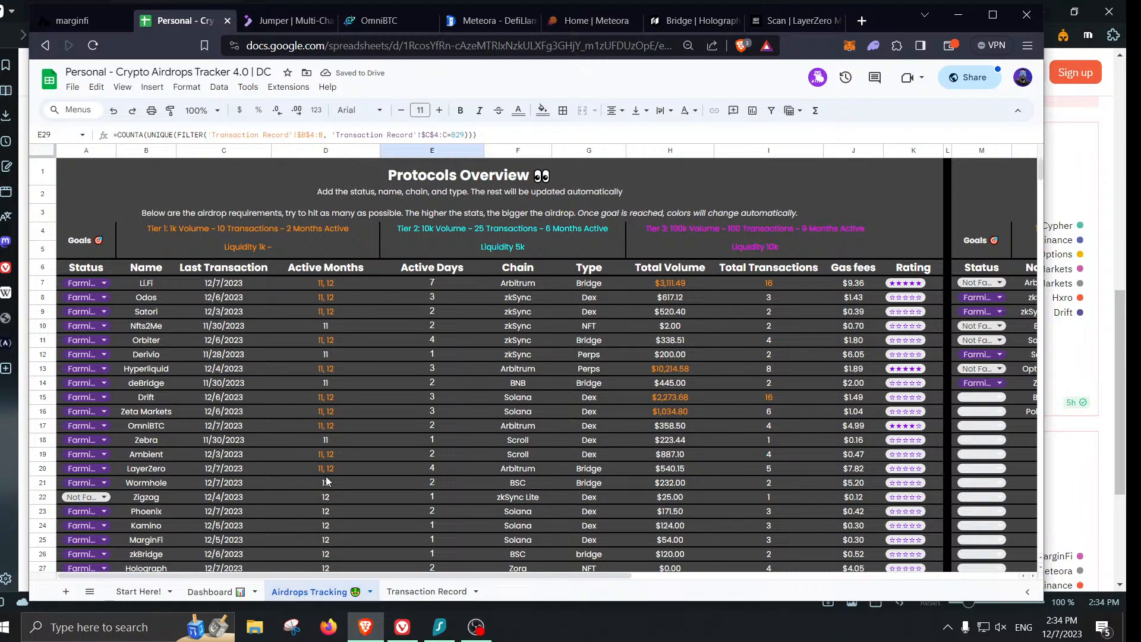
pyautogui.scroll(-1, 319, 434)
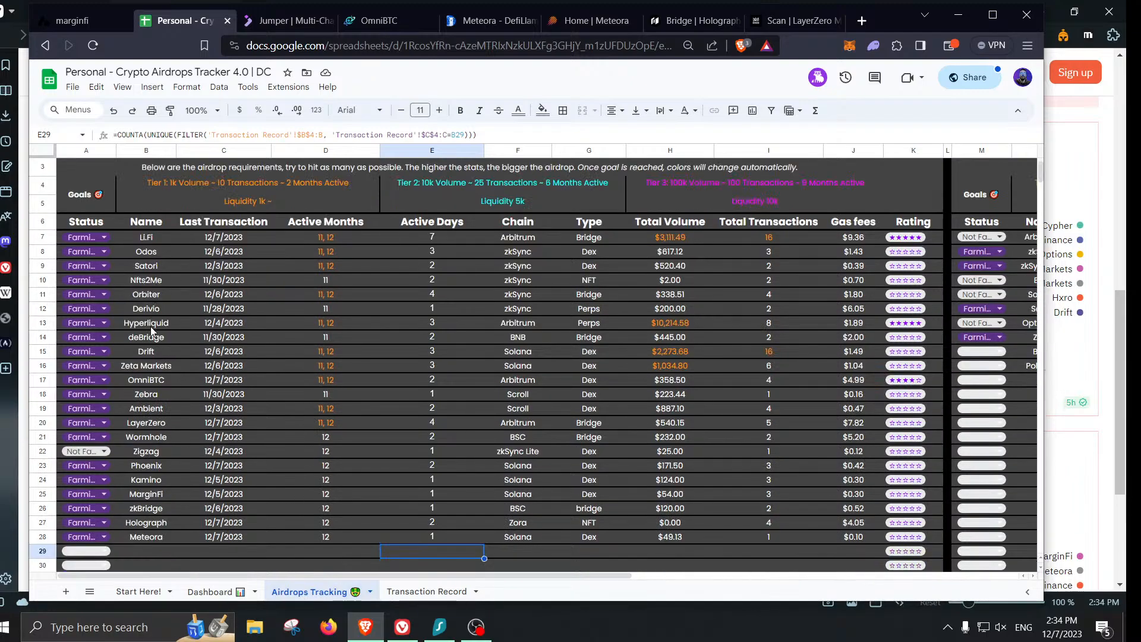
pyautogui.click(691, 382)
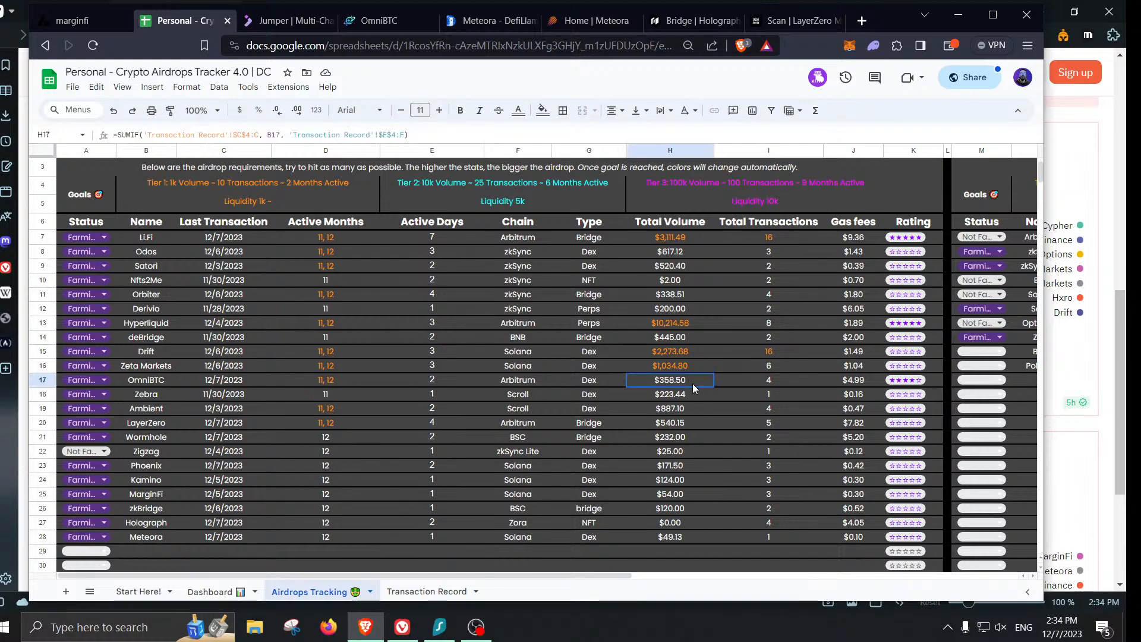
pyautogui.click(768, 382)
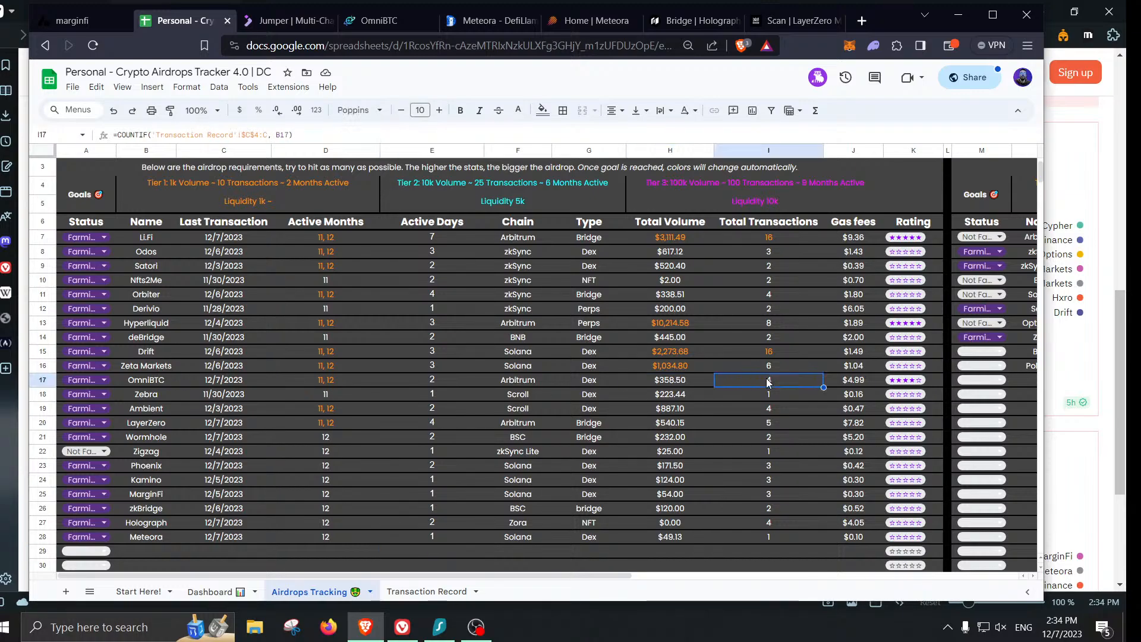
pyautogui.click(448, 381)
pyautogui.click(326, 383)
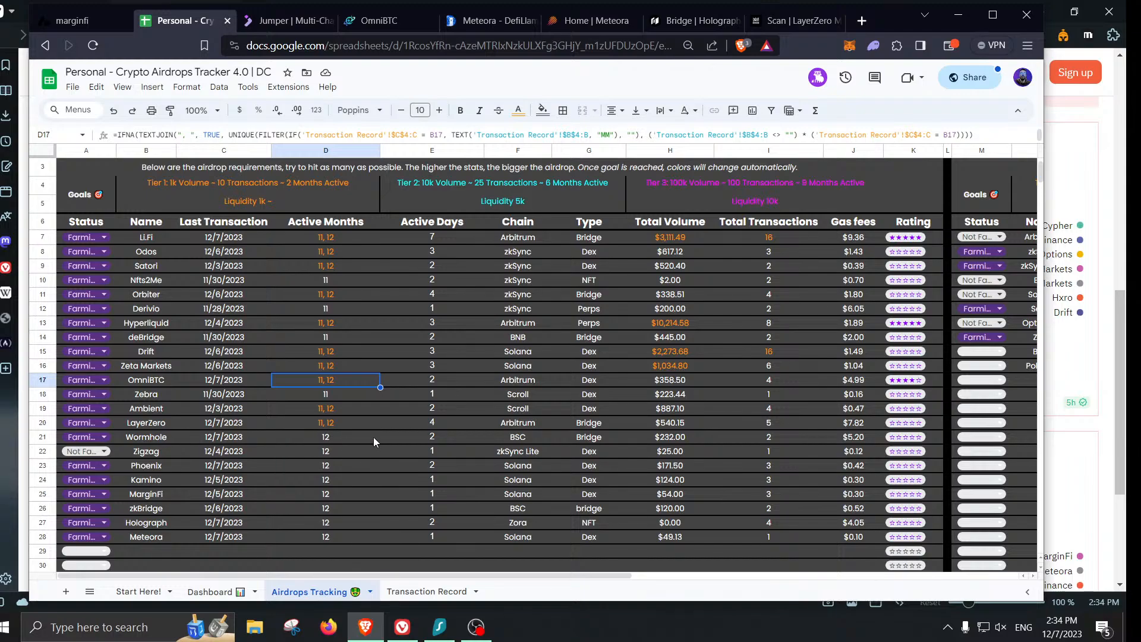
pyautogui.click(436, 438)
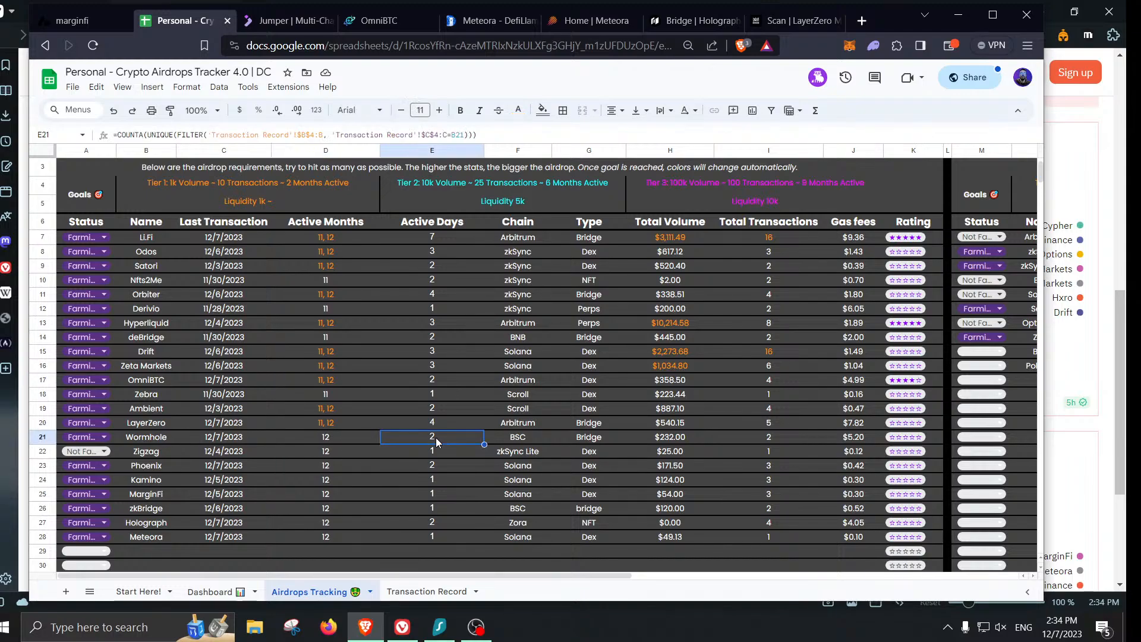
pyautogui.click(785, 437)
pyautogui.click(652, 440)
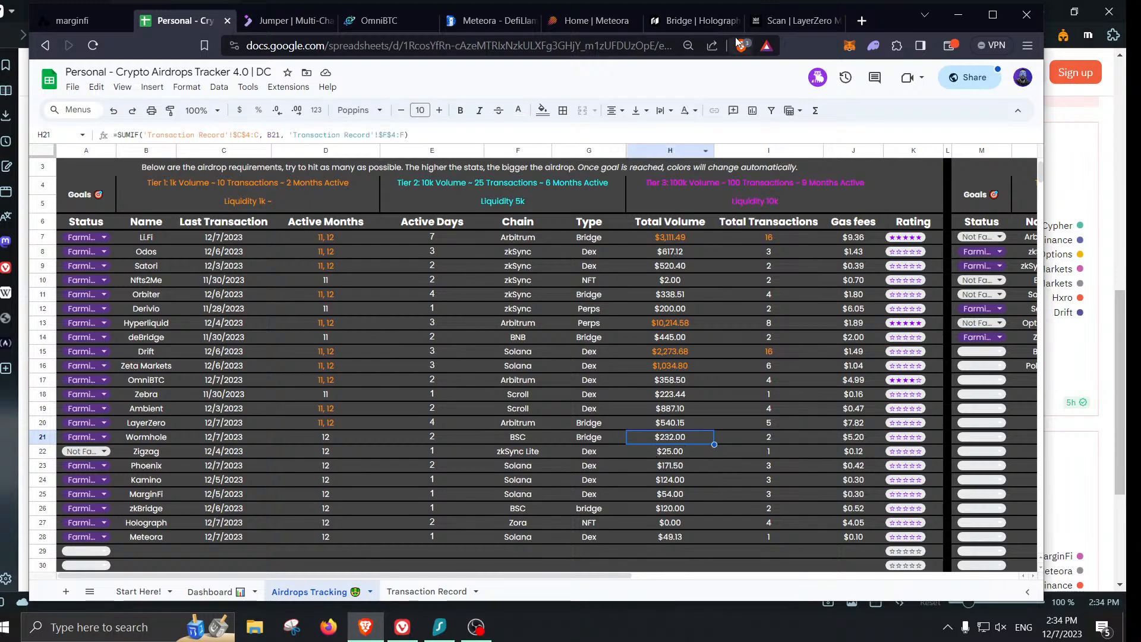
# - Load defichronicles.xyz/airdropToolkit in a new tab, close the 403 page, and open a blank tab
pyautogui.click(862, 20)
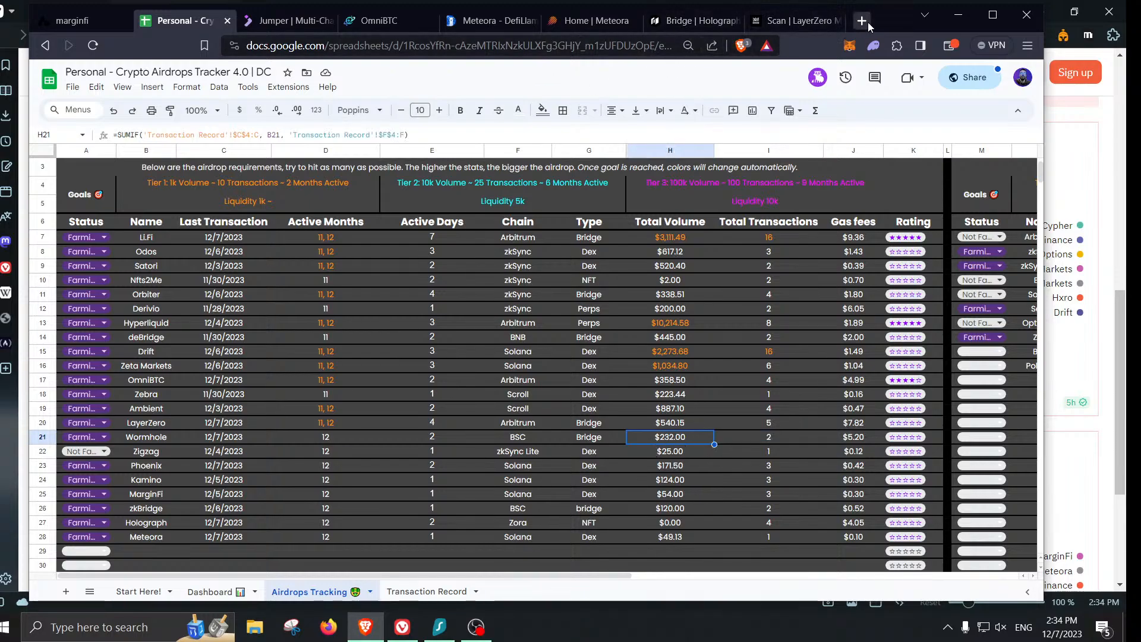
pyautogui.write('D')
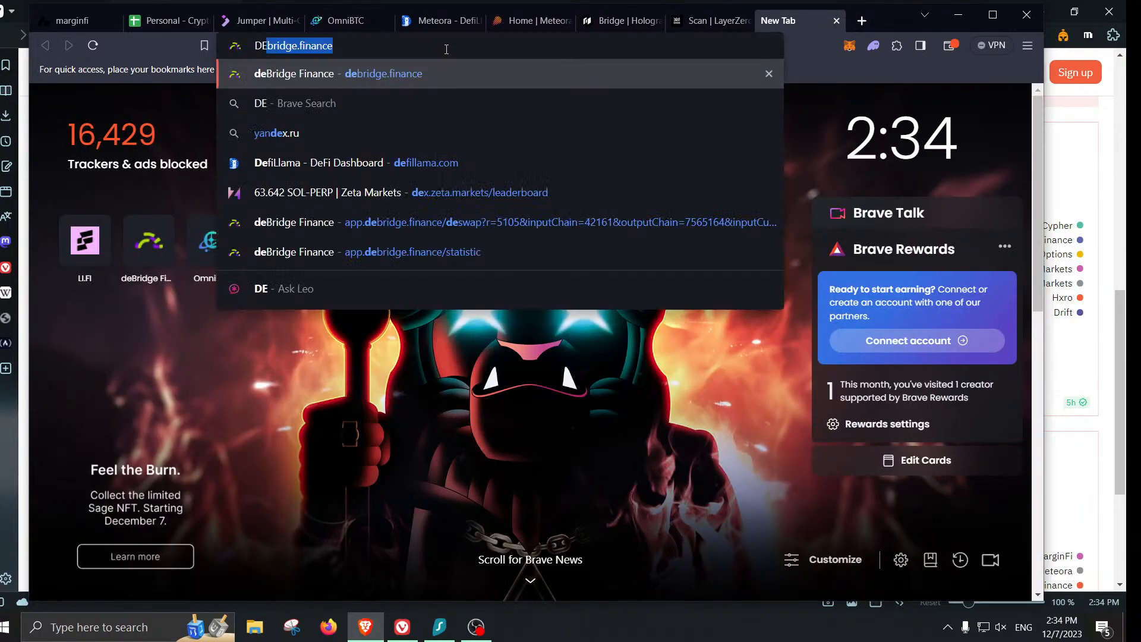
pyautogui.write('efichroni')
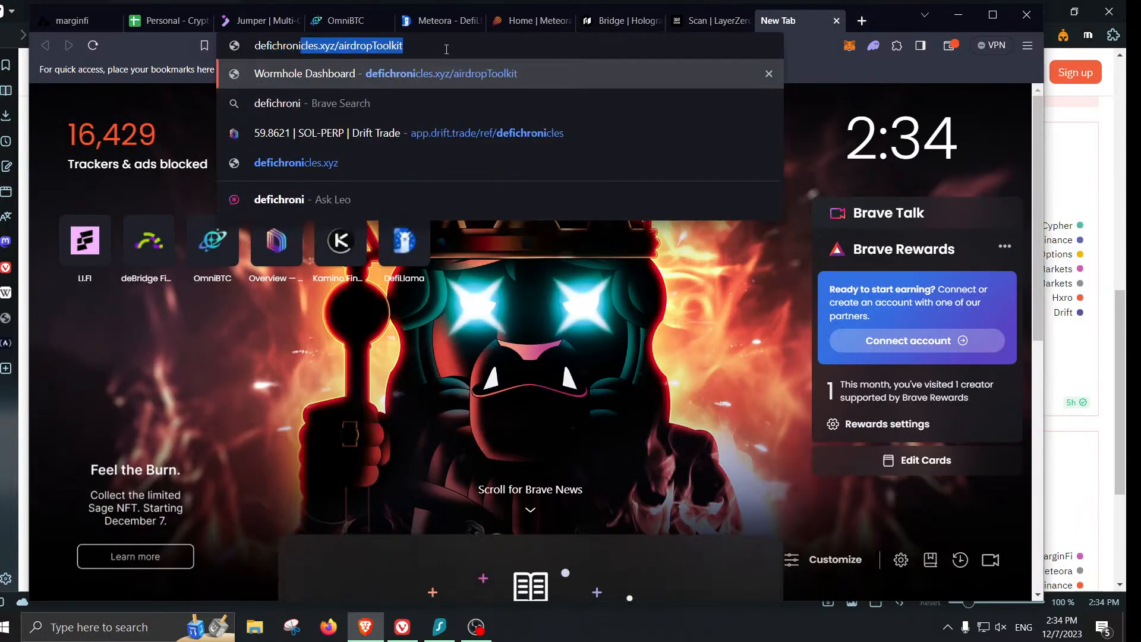
pyautogui.press('Return')
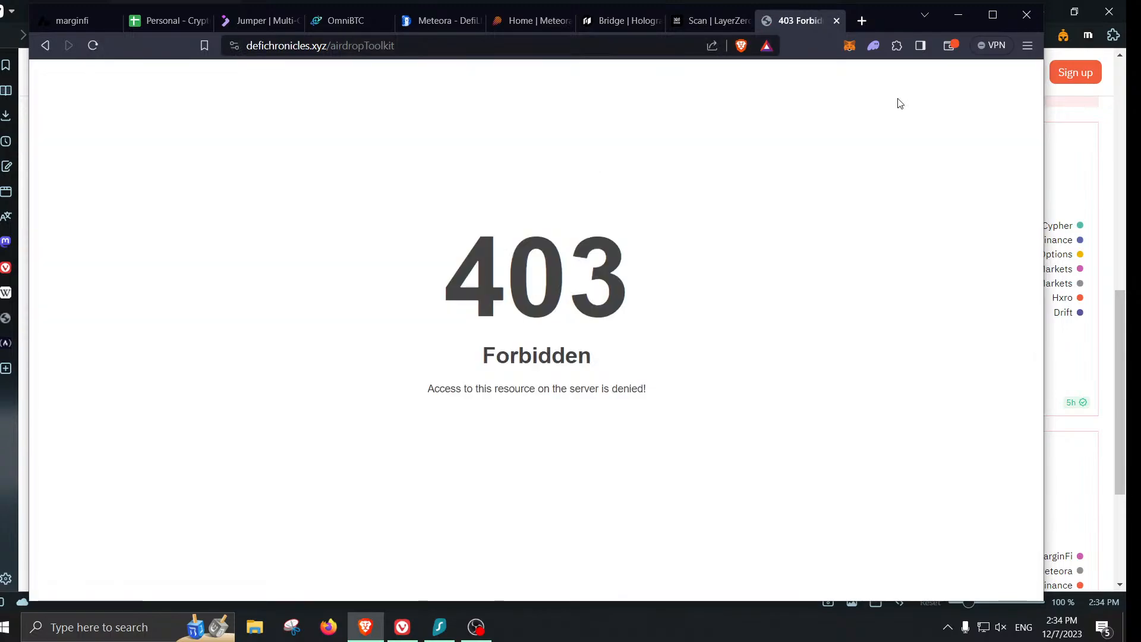
pyautogui.click(841, 21)
pyautogui.click(864, 20)
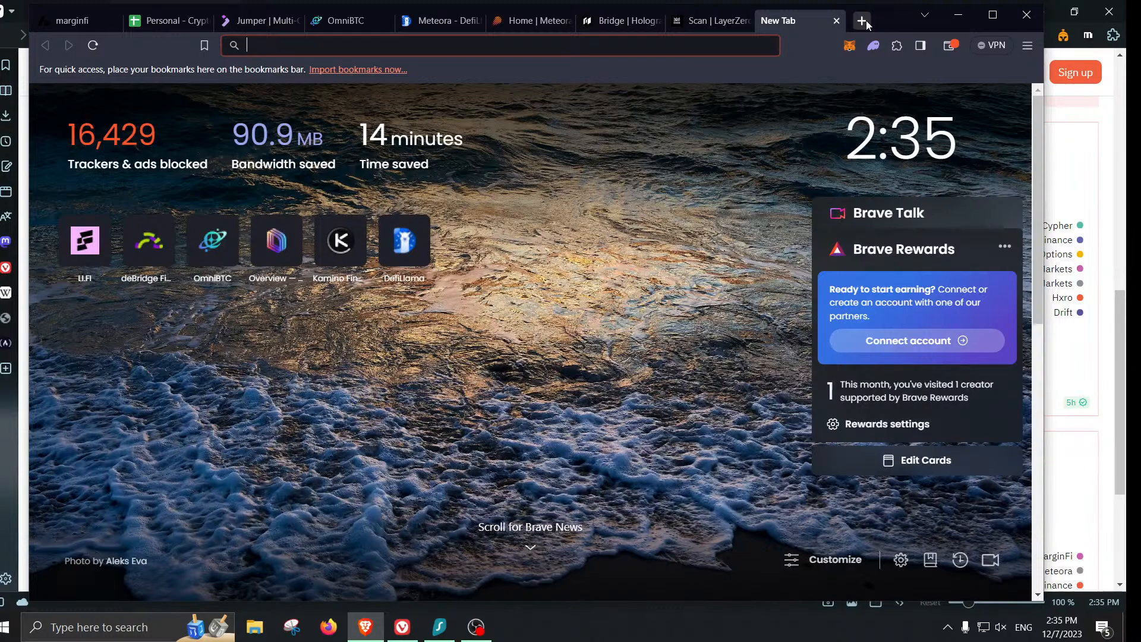
# - Open wormholescan.io and search it for the wallet address copied from MetaMask
pyautogui.write('worm')
pyautogui.press('Return')
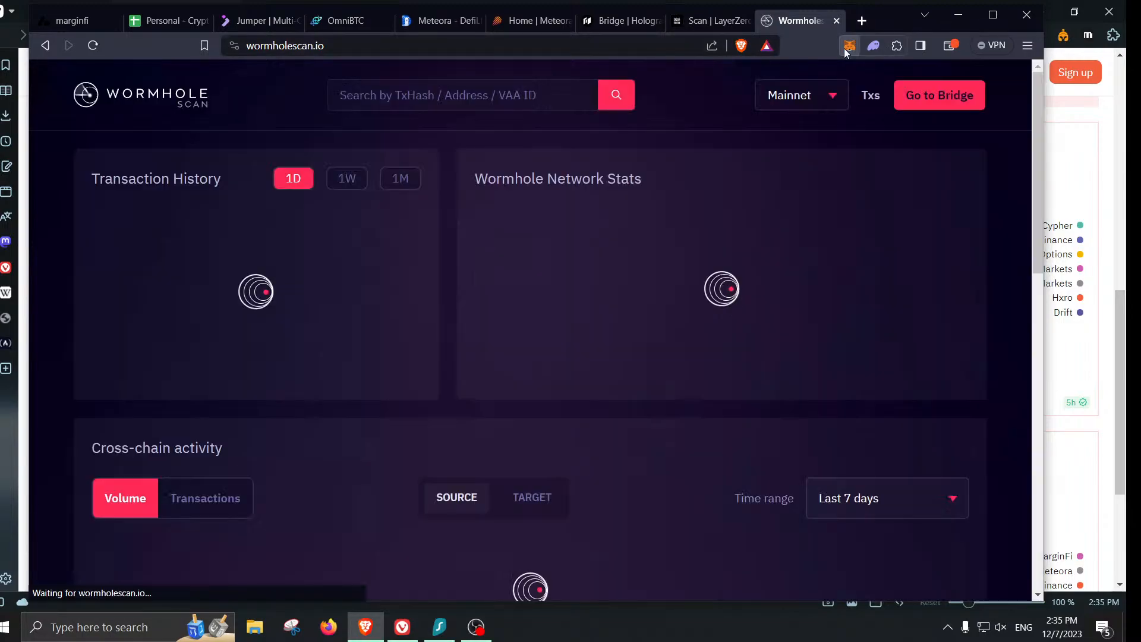
pyautogui.click(849, 46)
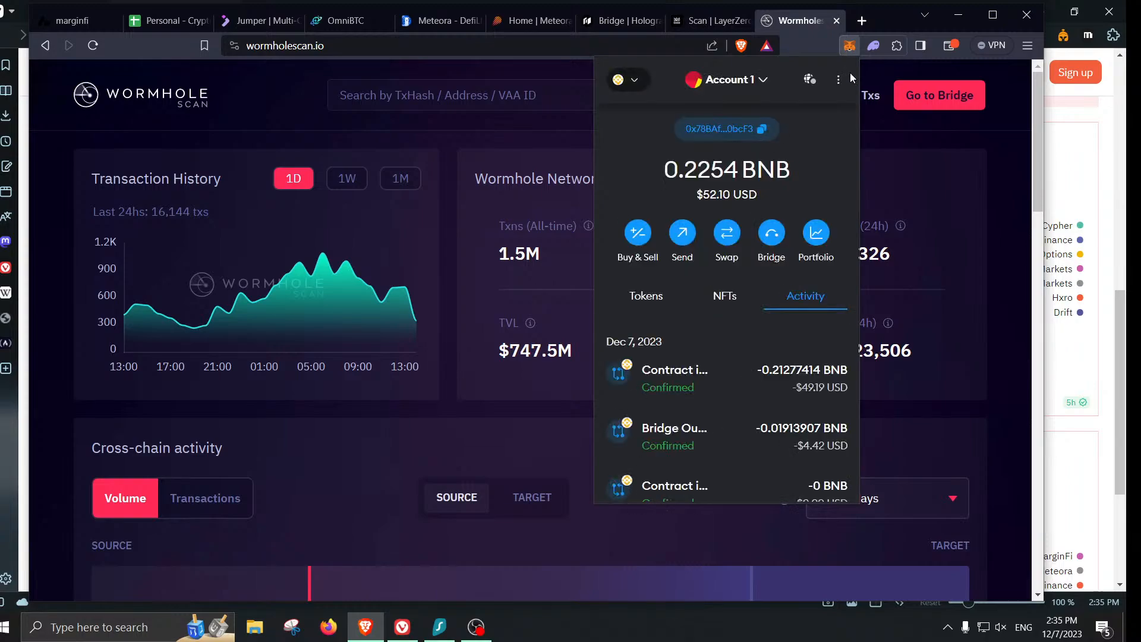
pyautogui.click(773, 131)
pyautogui.click(601, 94)
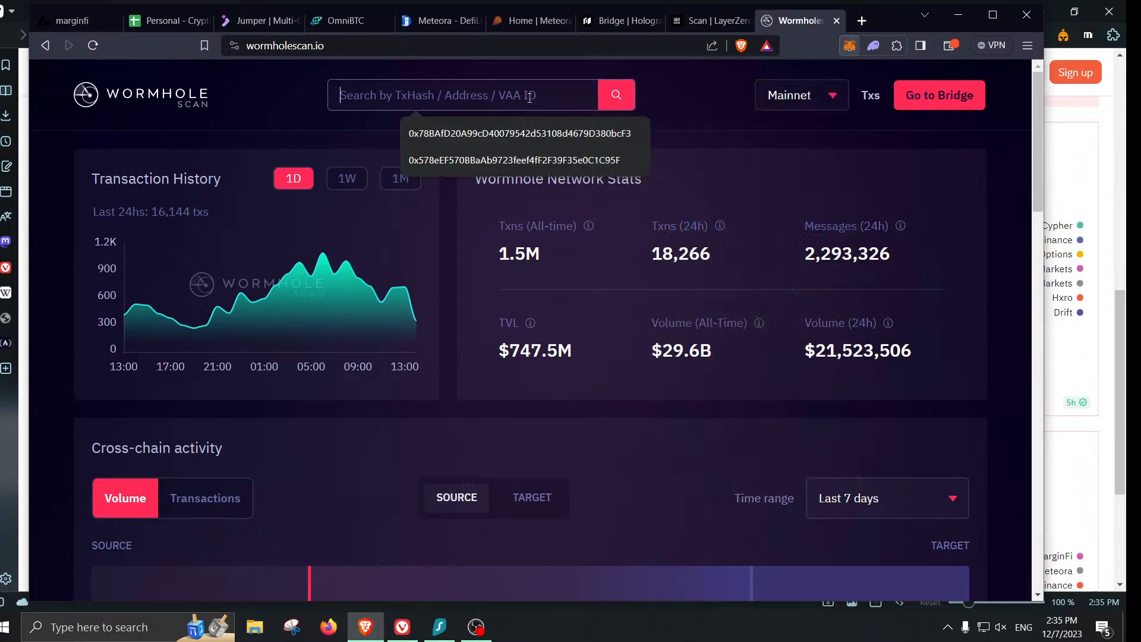
pyautogui.write('0x78BAf020A99cD40079542d53108d4679D380bcF3')
pyautogui.click(613, 95)
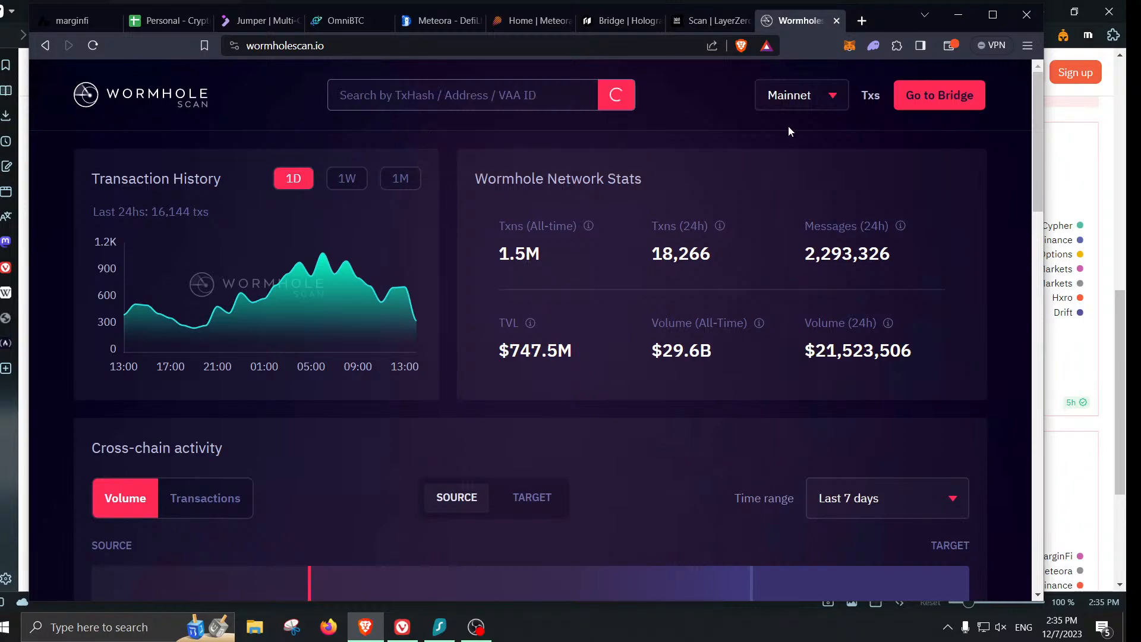
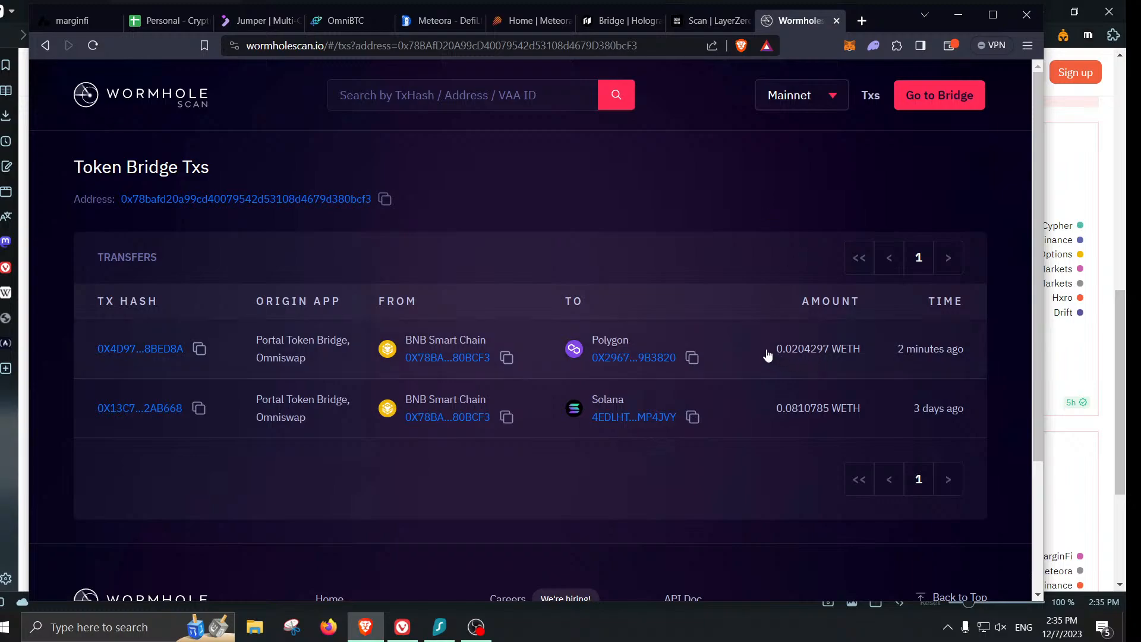
# - Dismiss the wallet notification and close the finished OmniBTC trading-process window
pyautogui.click(990, 576)
pyautogui.click(352, 22)
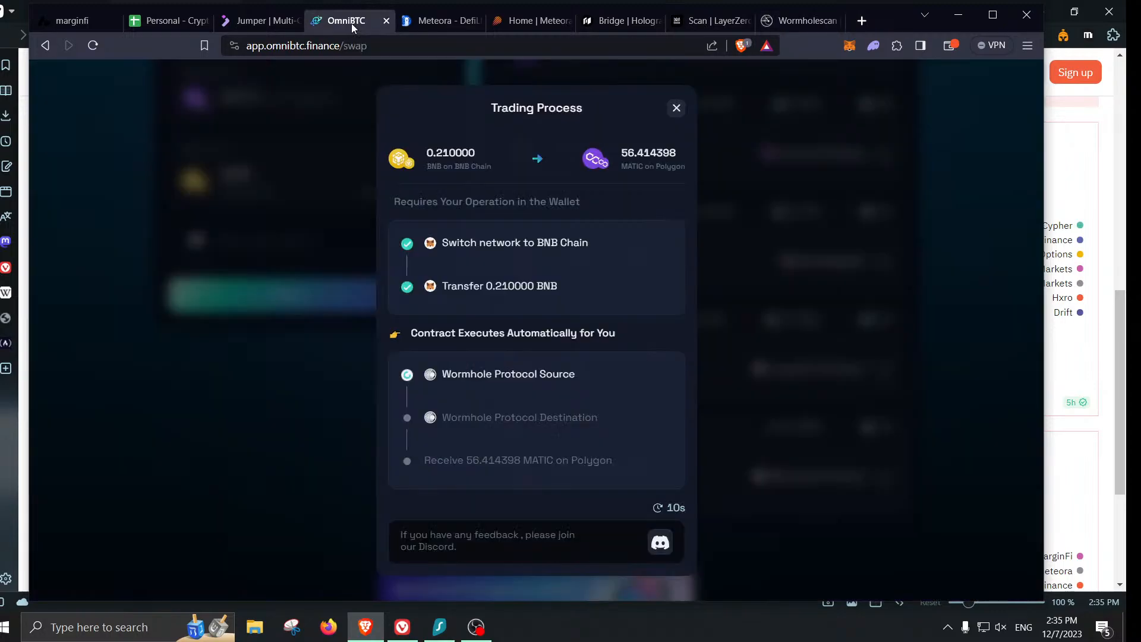
pyautogui.click(678, 109)
# - Load bungee.exchange in a new browser tab
pyautogui.click(862, 21)
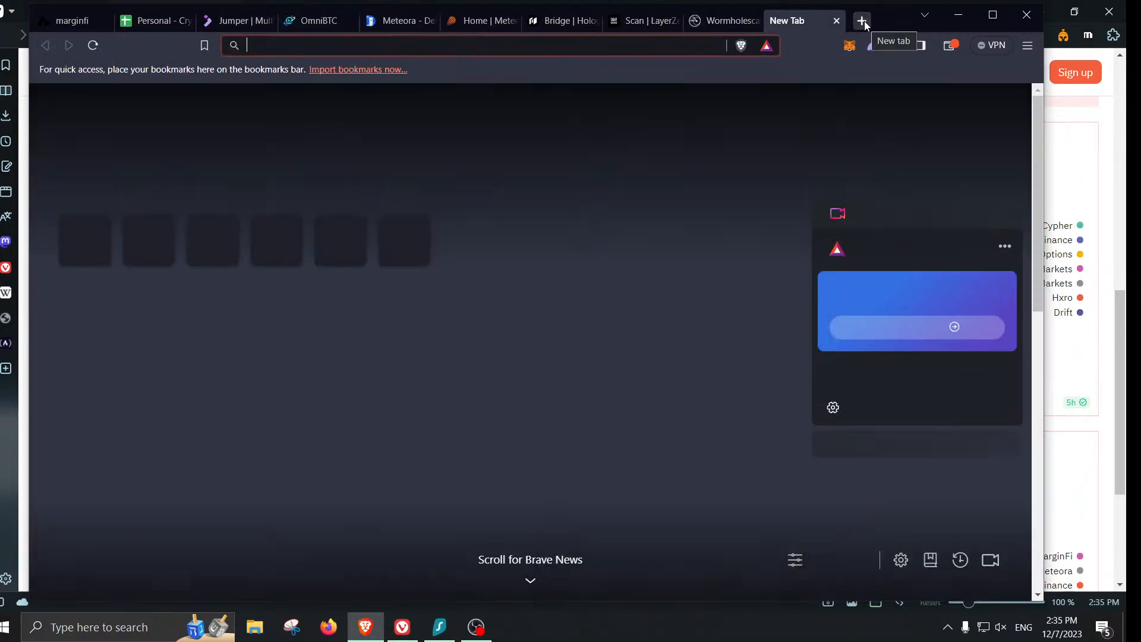
pyautogui.write('bungee')
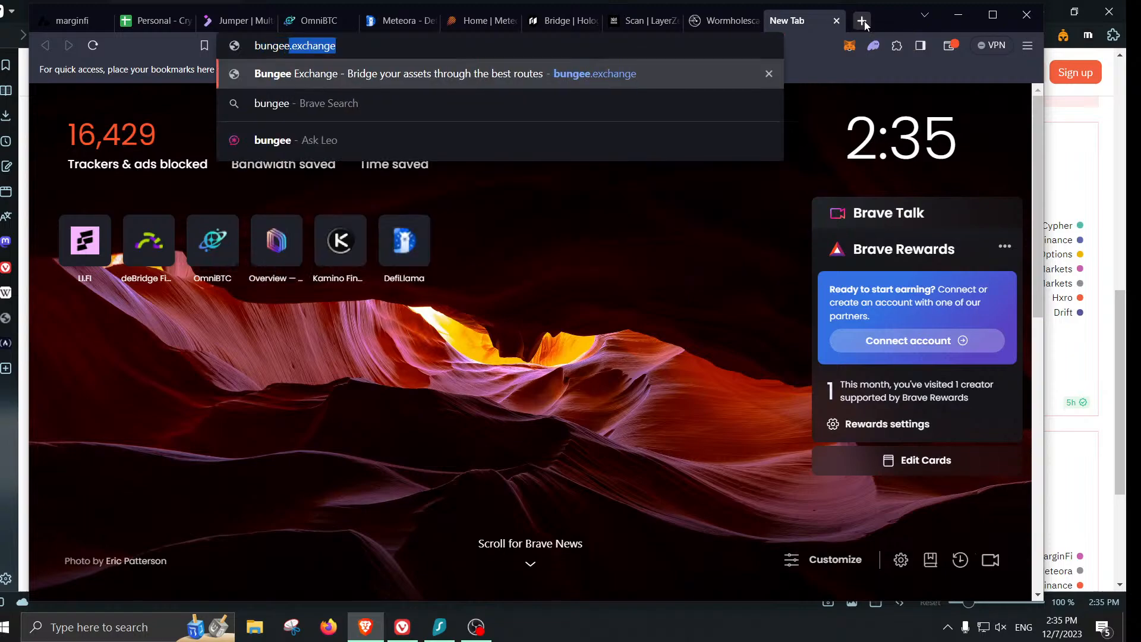
pyautogui.press('Return')
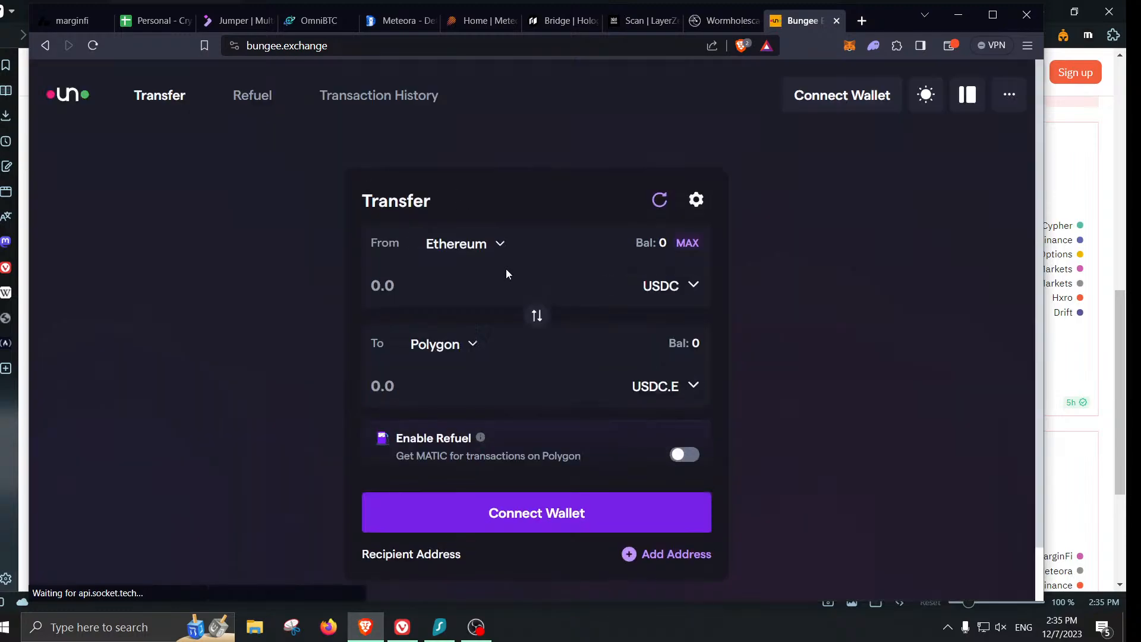
# - Reverse the chains and set the transfer to send MATIC and receive ETH on zkSync Era
pyautogui.click(537, 315)
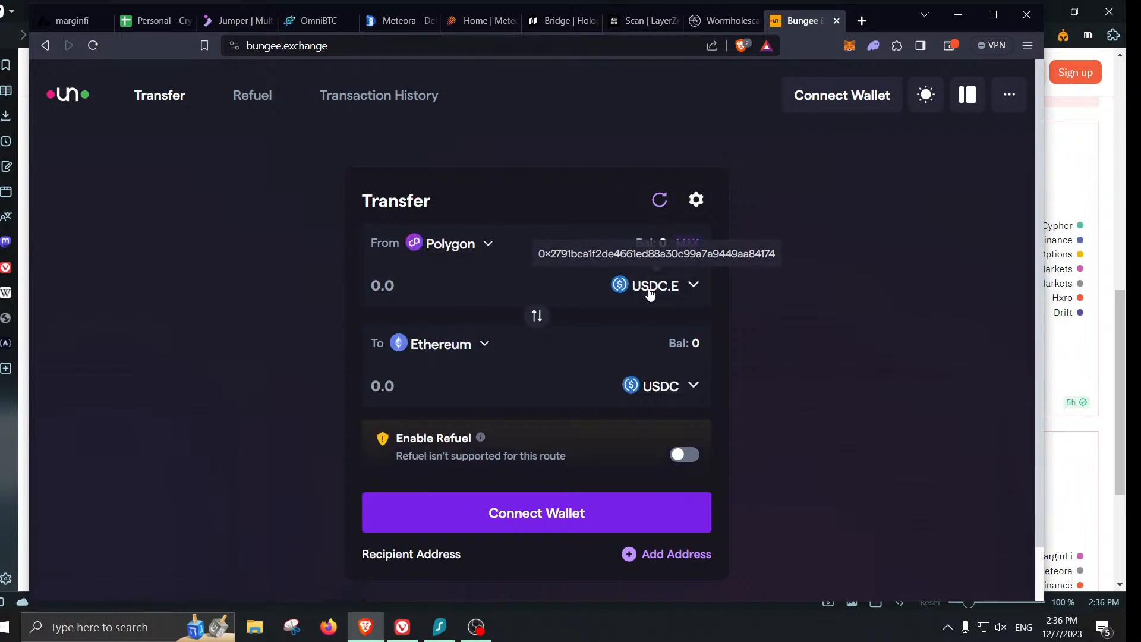
pyautogui.click(649, 286)
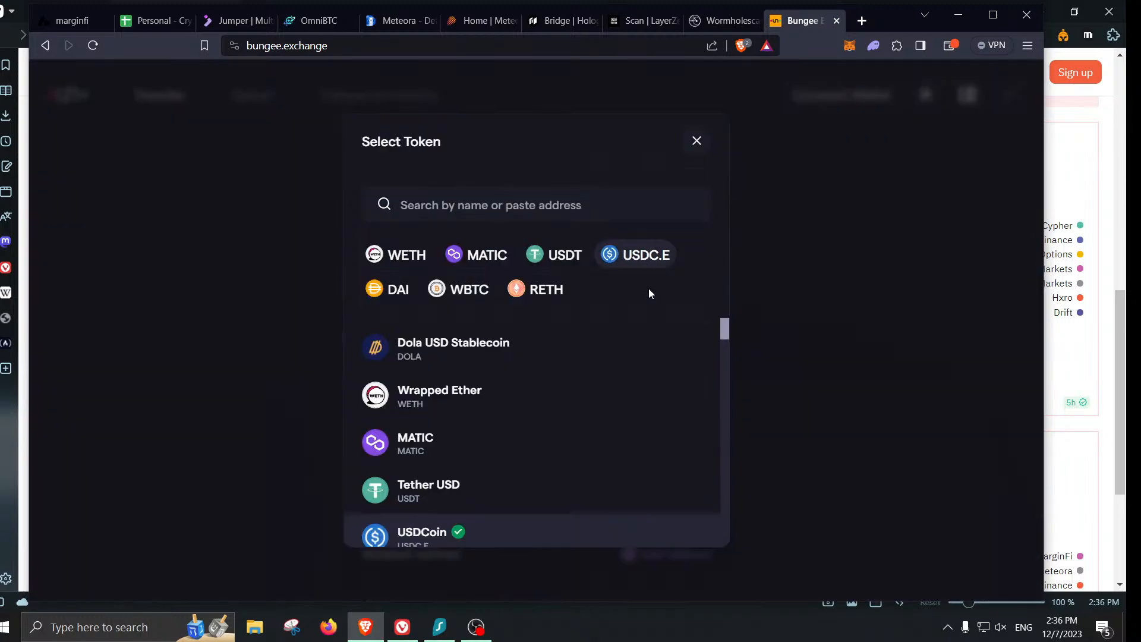
pyautogui.click(589, 437)
pyautogui.click(467, 348)
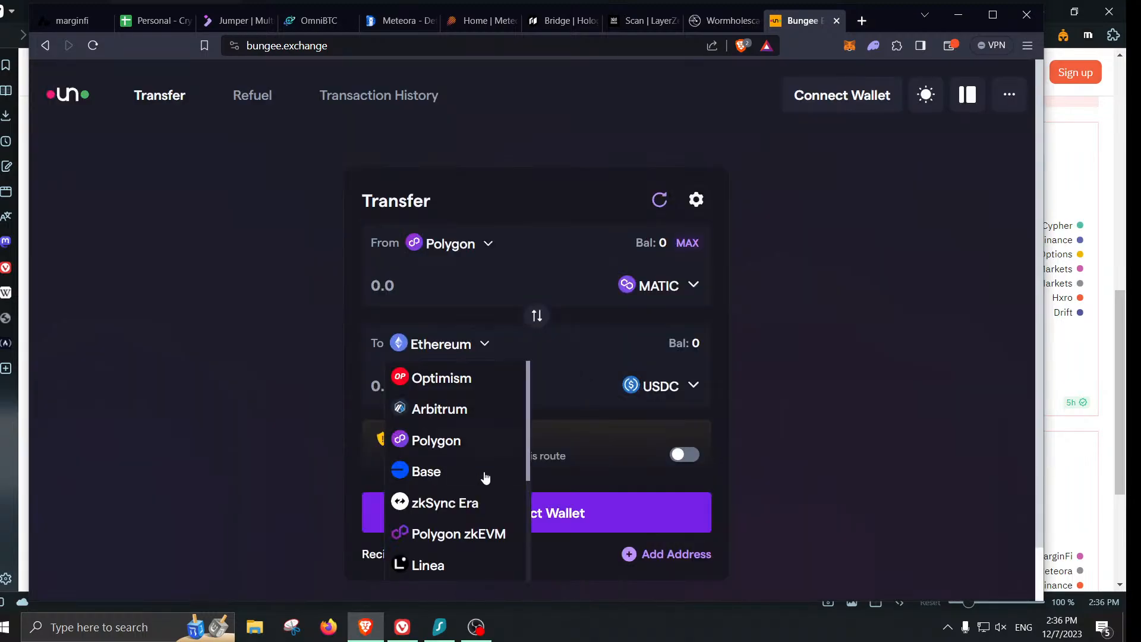
pyautogui.click(478, 507)
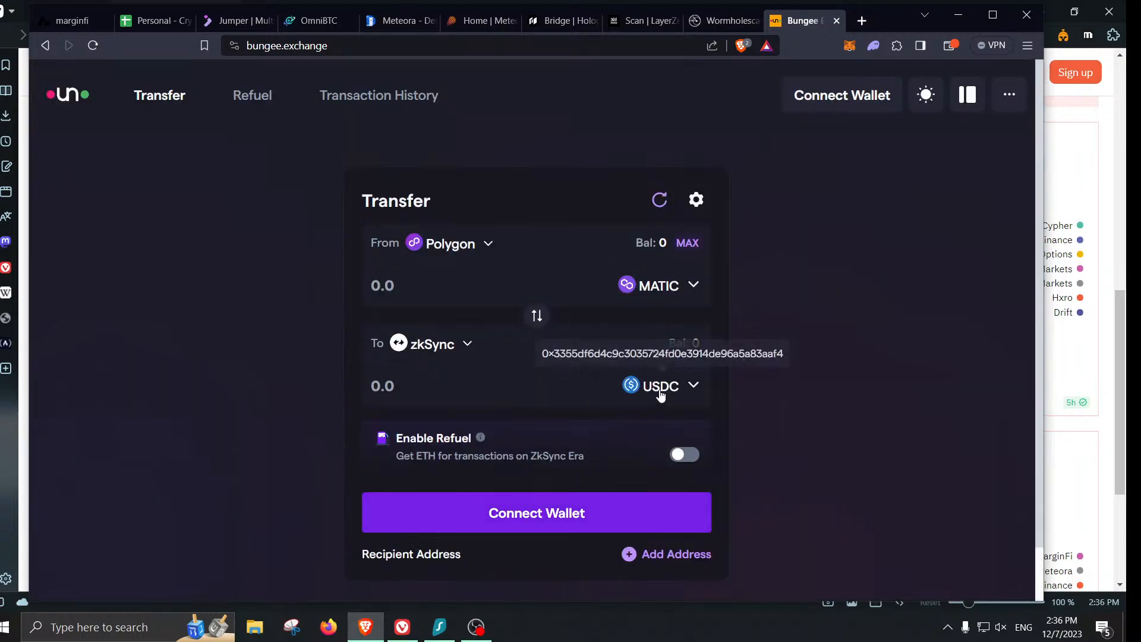
pyautogui.click(660, 387)
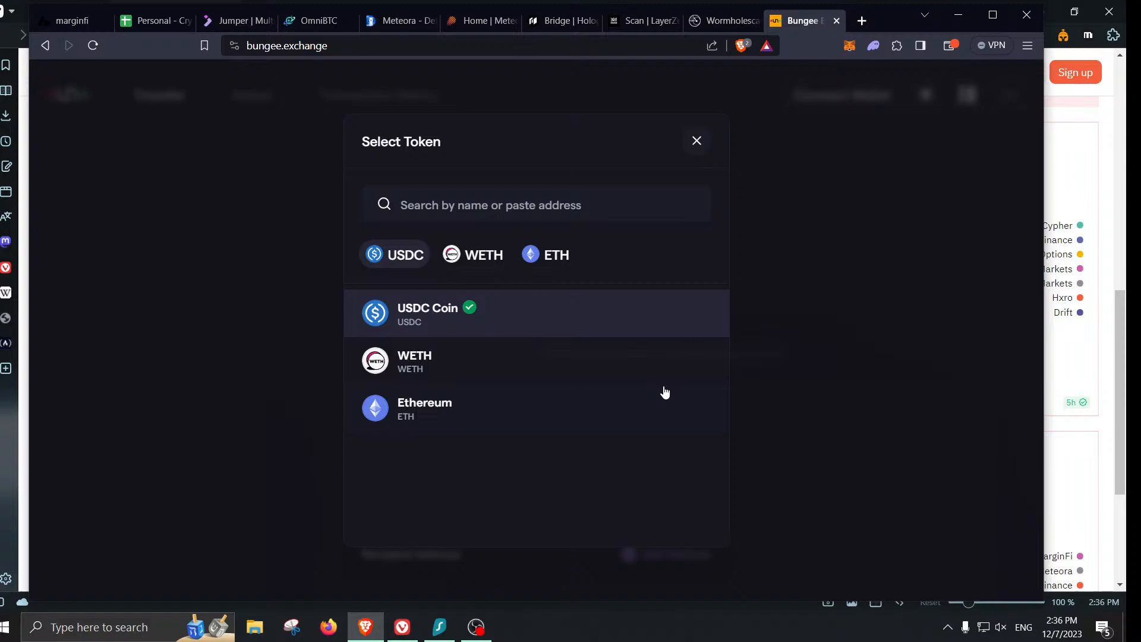
pyautogui.click(591, 419)
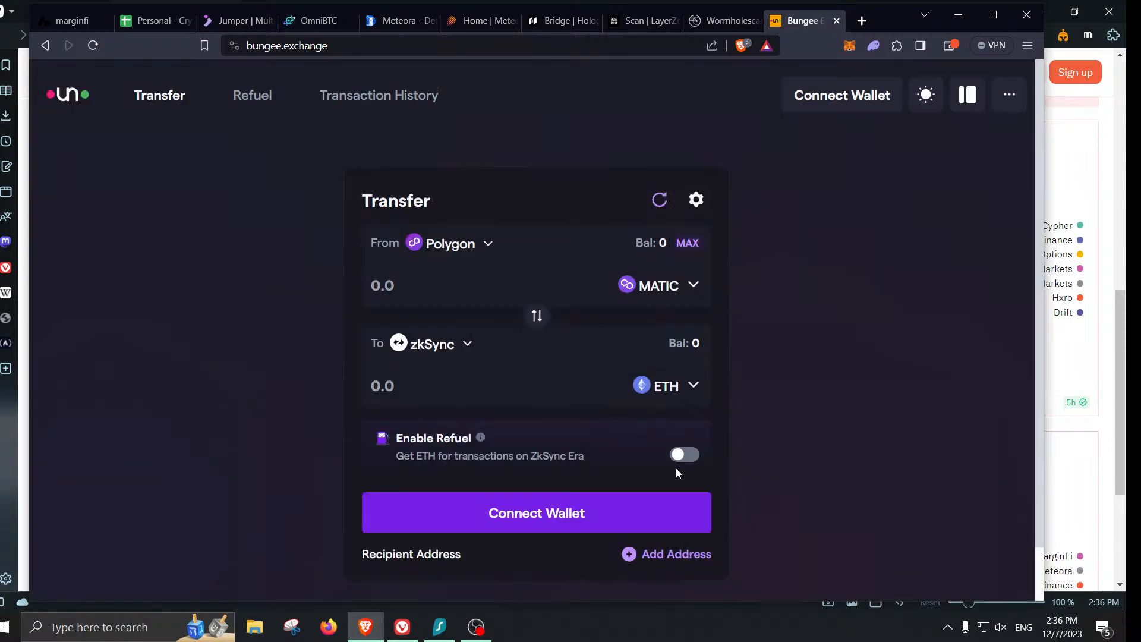
pyautogui.click(599, 525)
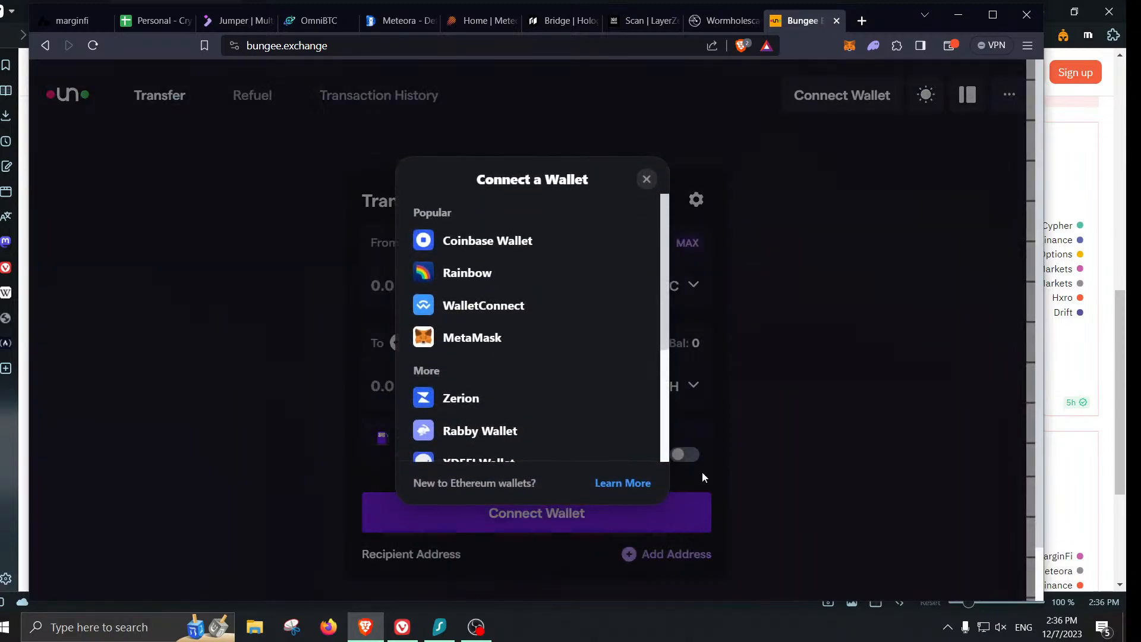
# - Connect the MetaMask account to Bungee Exchange
pyautogui.click(451, 337)
pyautogui.moveTo(826, 11); pyautogui.dragTo(515, 88)
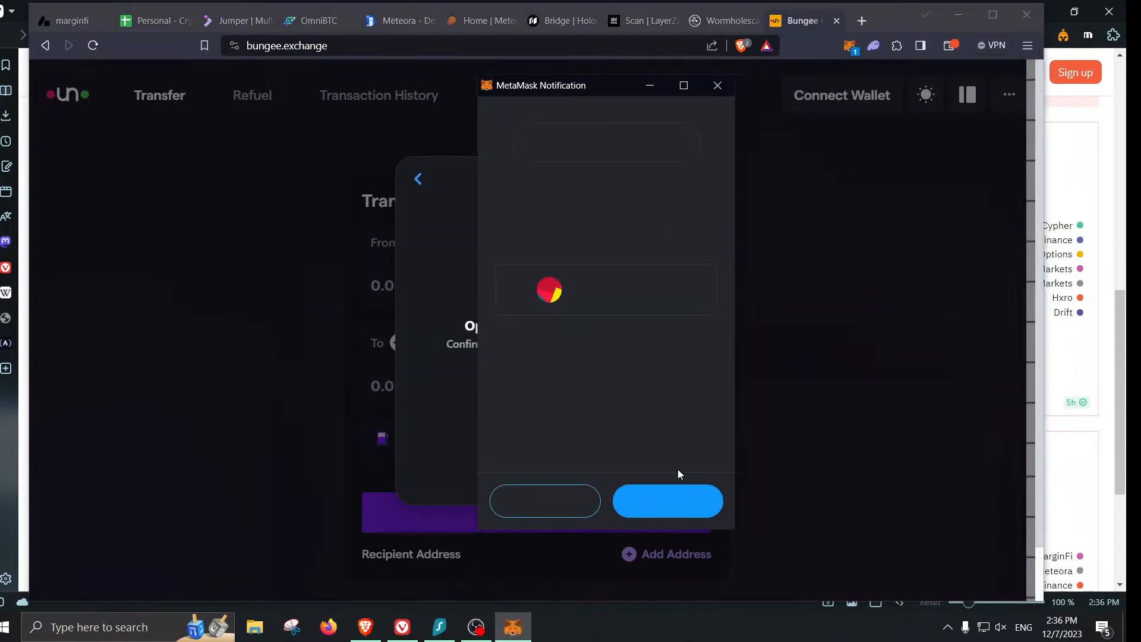
pyautogui.click(682, 504)
pyautogui.click(682, 505)
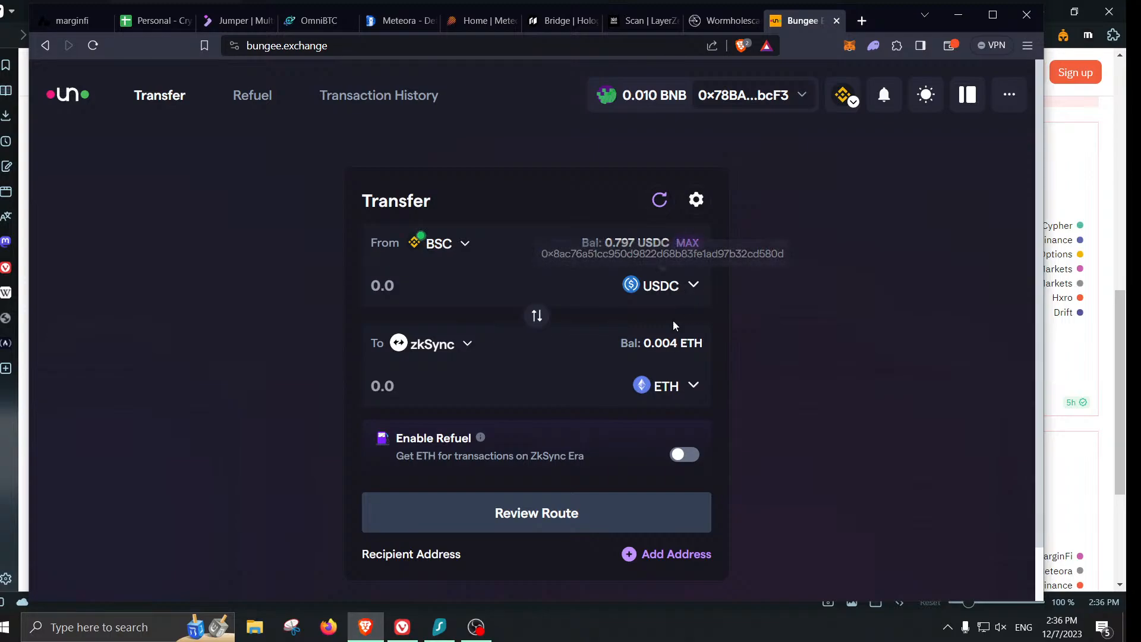
# - Make Polygon the source network for the transfer
pyautogui.click(459, 242)
pyautogui.scroll(-3, 472, 400)
pyautogui.scroll(2, 472, 408)
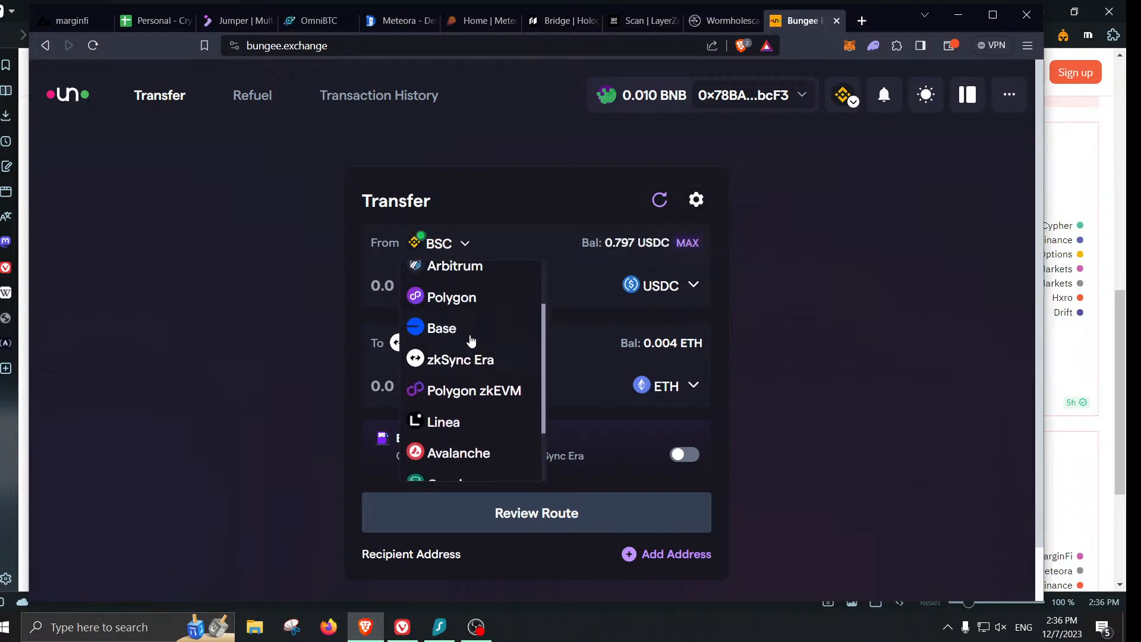
pyautogui.click(451, 298)
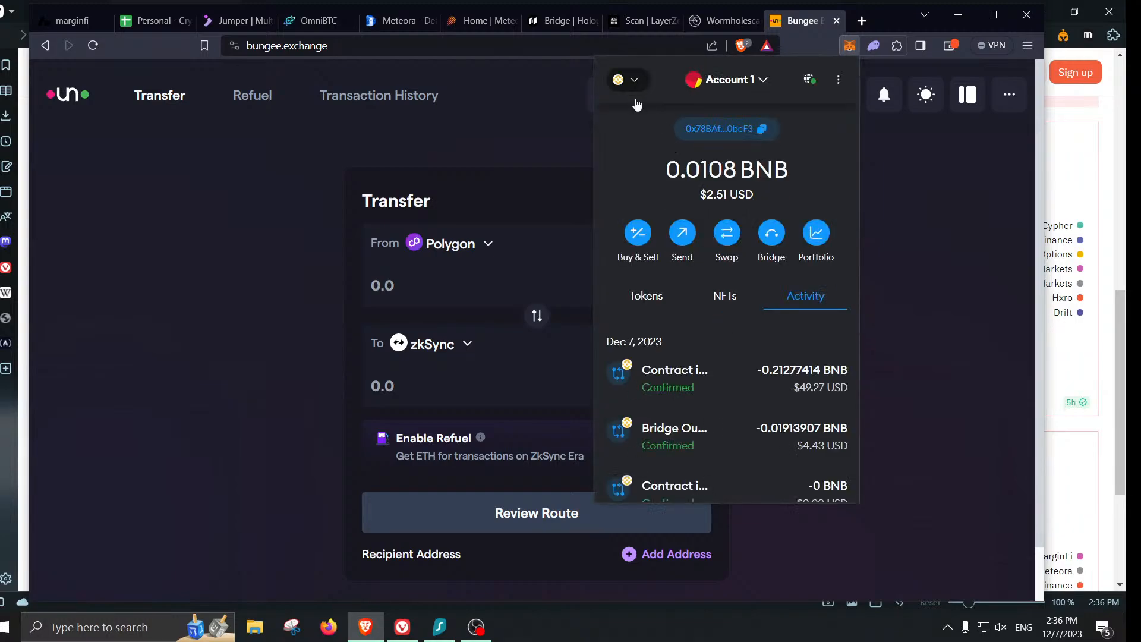
# - Switch the MetaMask wallet to Polygon Mainnet
pyautogui.click(635, 100)
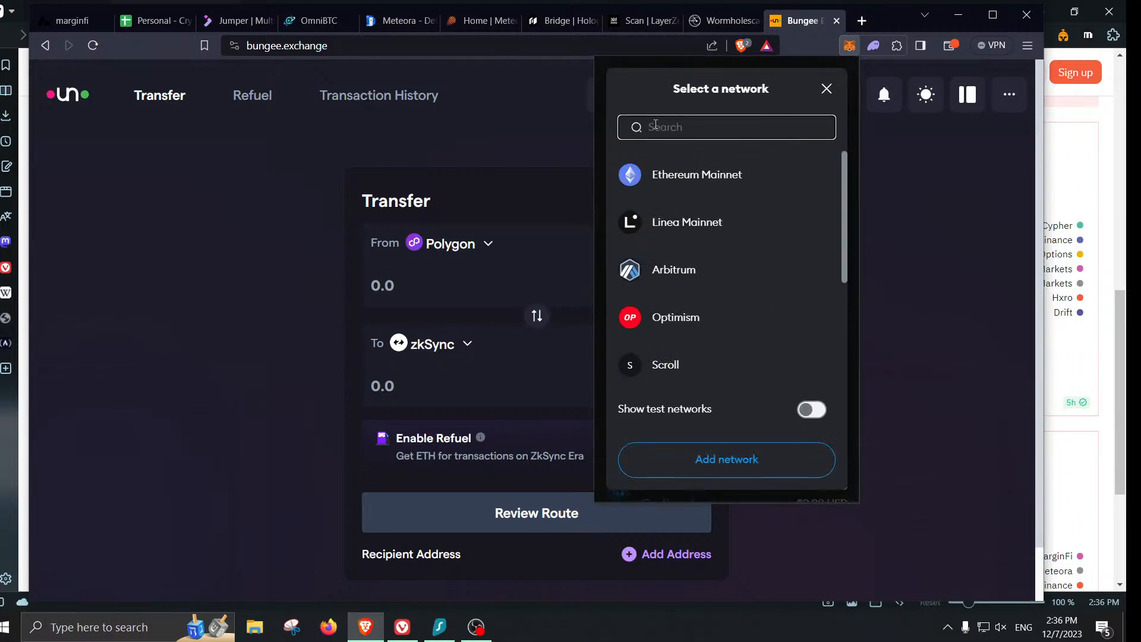
pyautogui.write('pol')
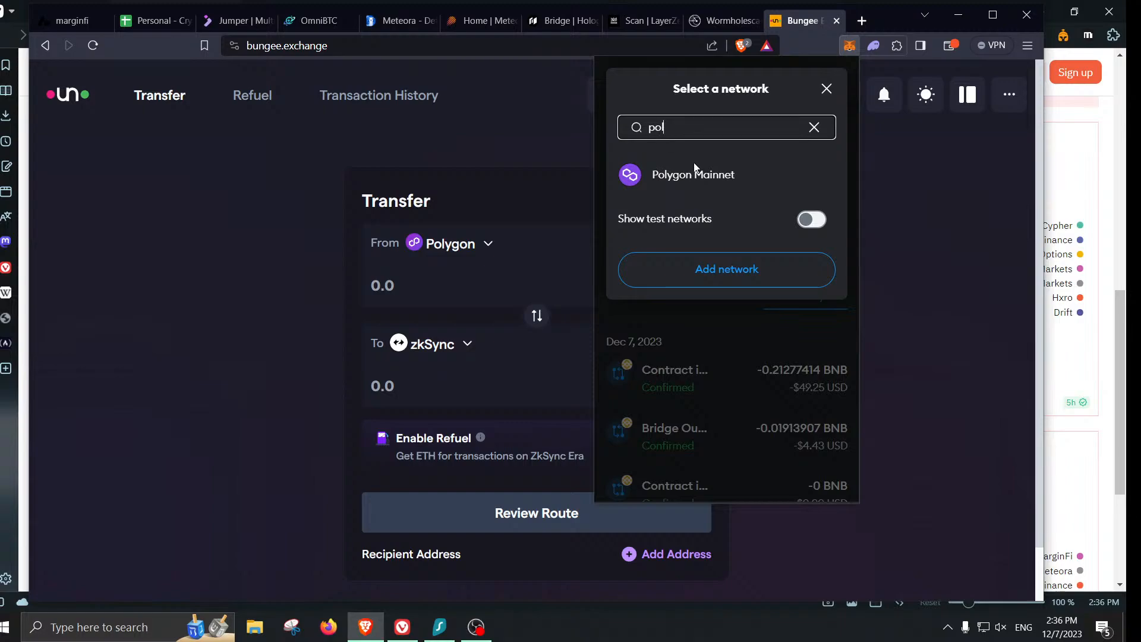
pyautogui.click(694, 173)
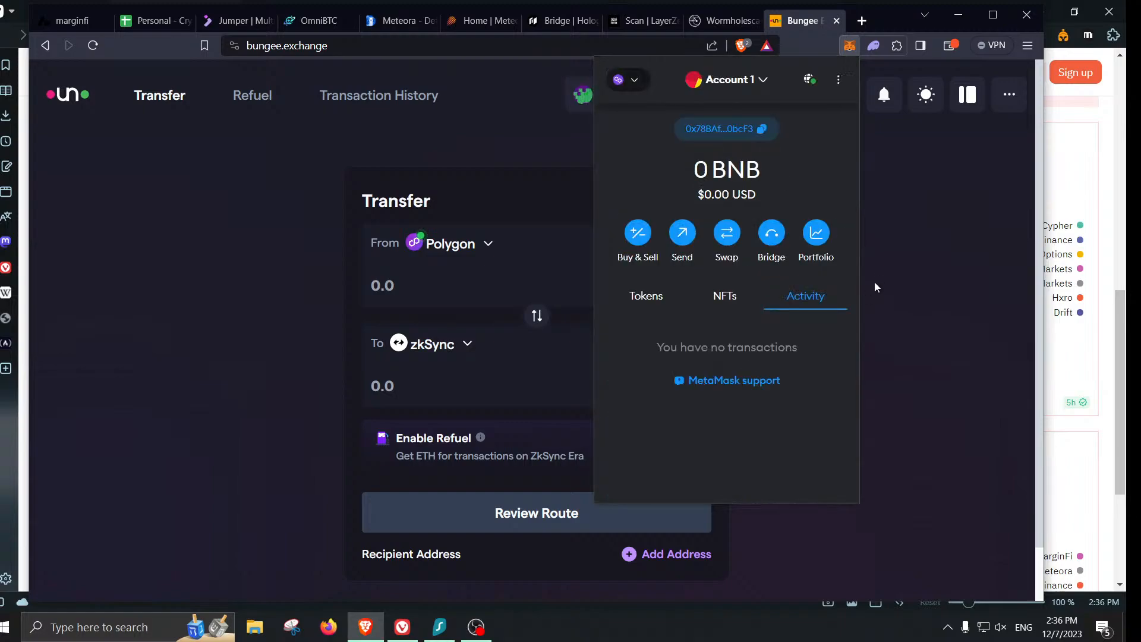
pyautogui.click(874, 327)
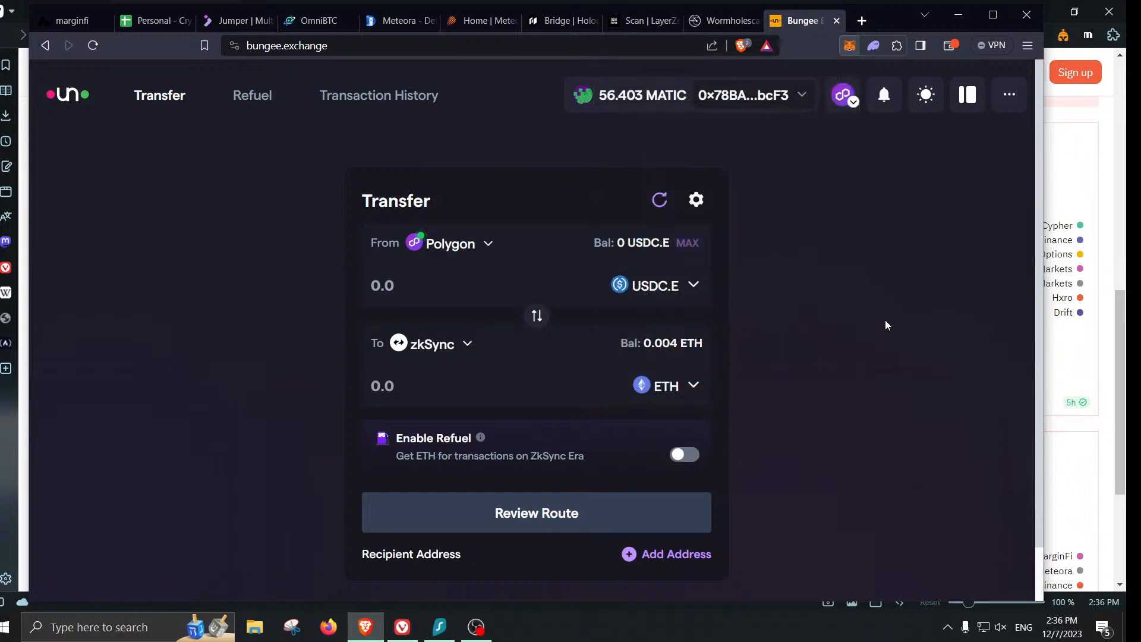
# - Send the maximum 56.343387 MATIC and review the Celer and Across routes to 0.019952 ETH
pyautogui.click(672, 289)
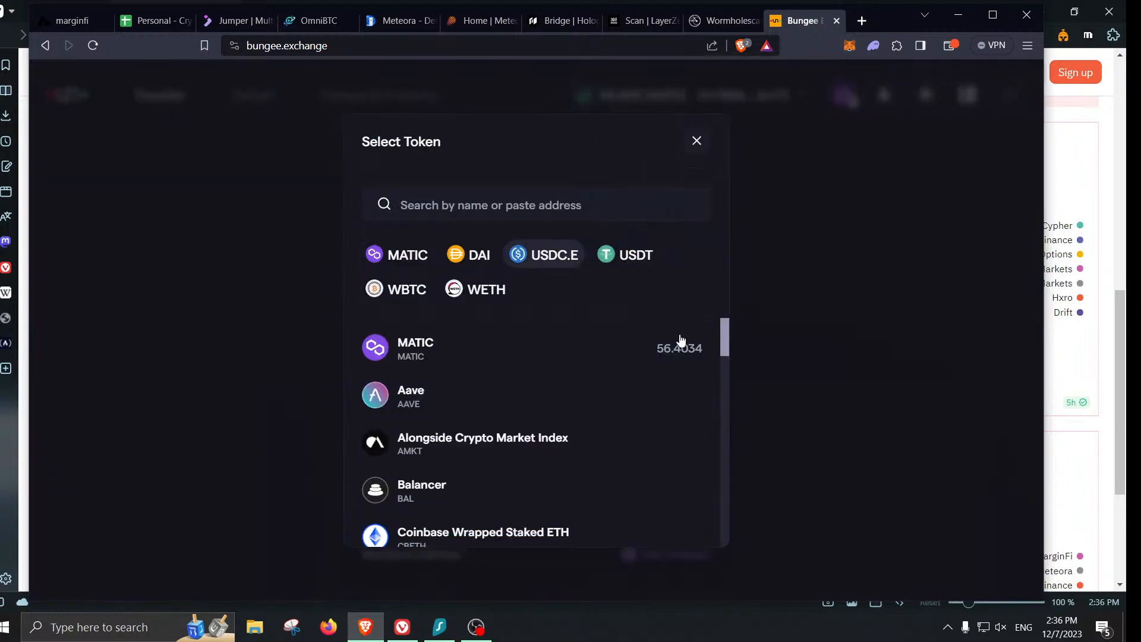
pyautogui.click(593, 351)
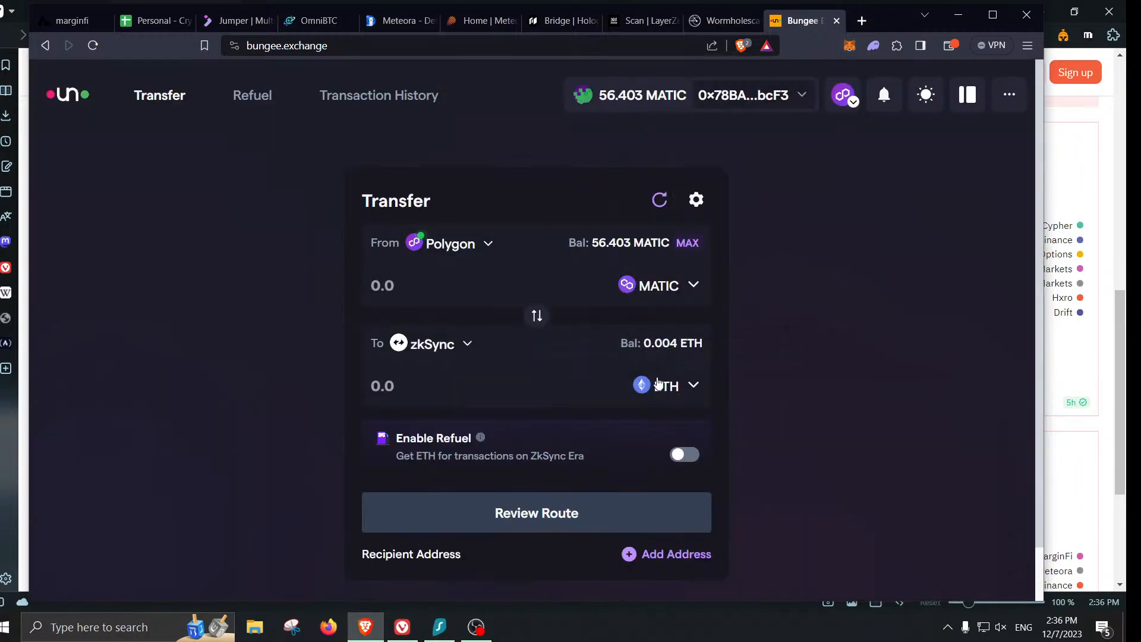
pyautogui.click(686, 244)
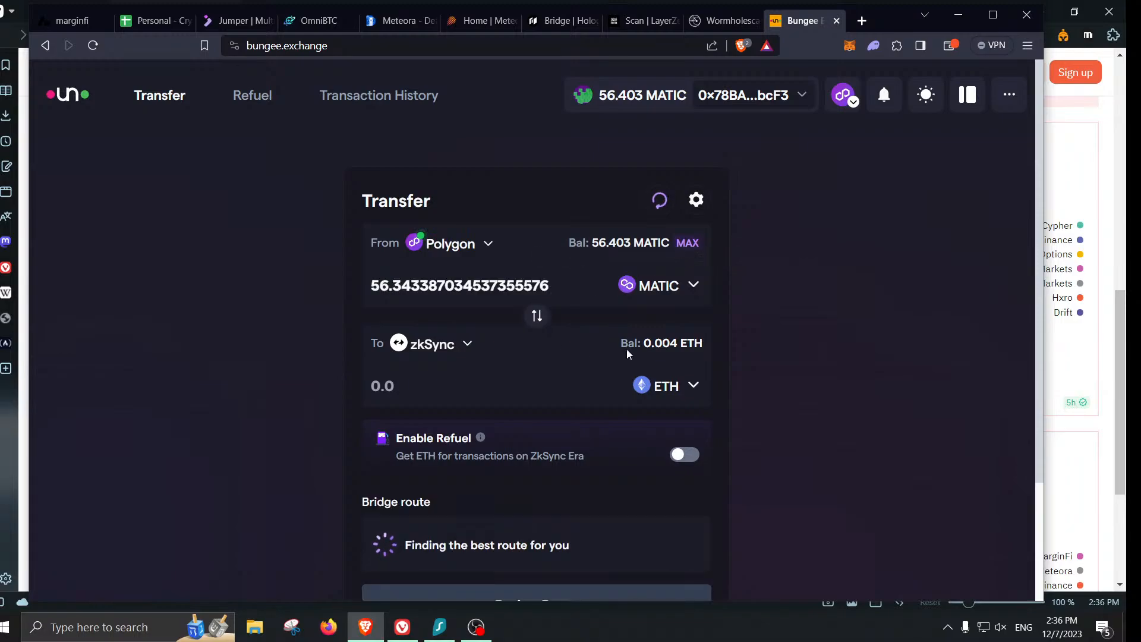
pyautogui.scroll(-1, 737, 309)
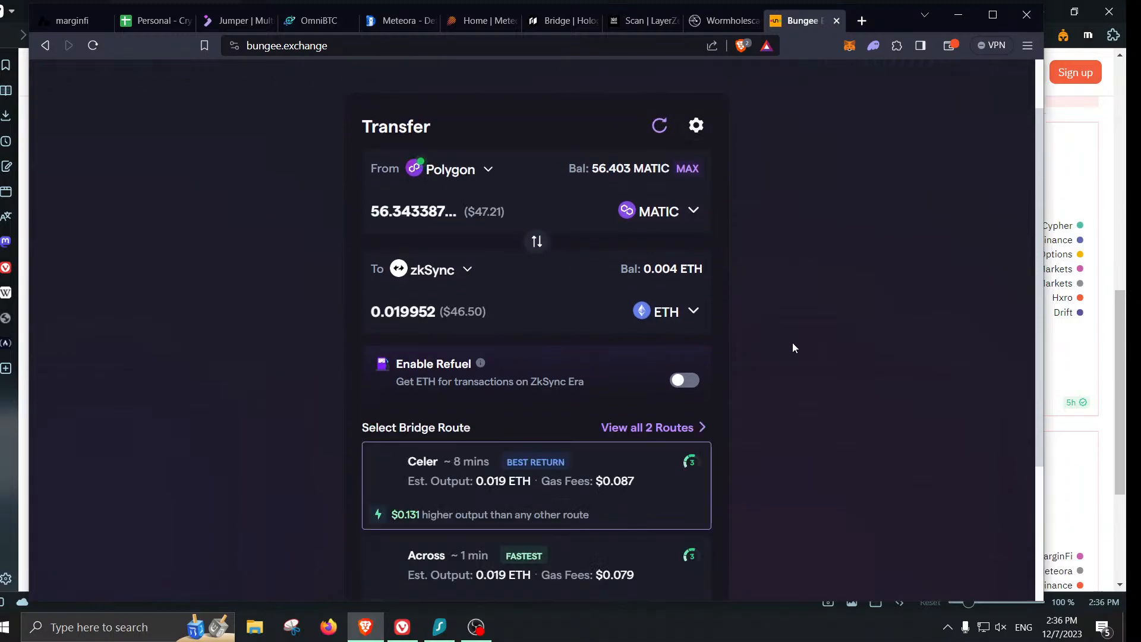
pyautogui.scroll(-1, 793, 348)
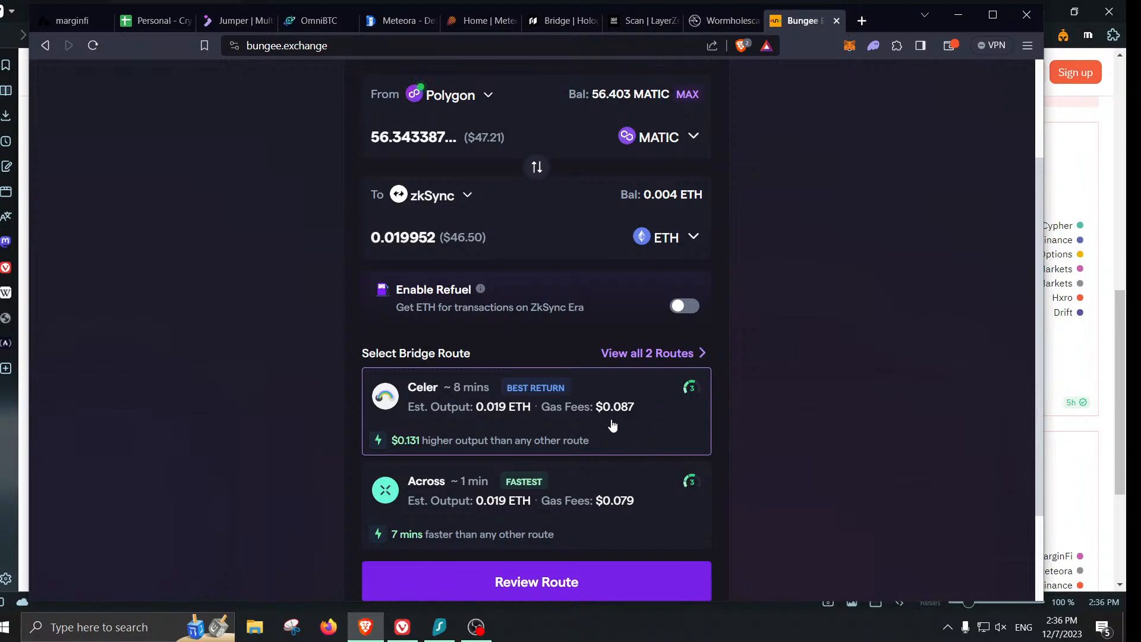
pyautogui.scroll(-1, 806, 395)
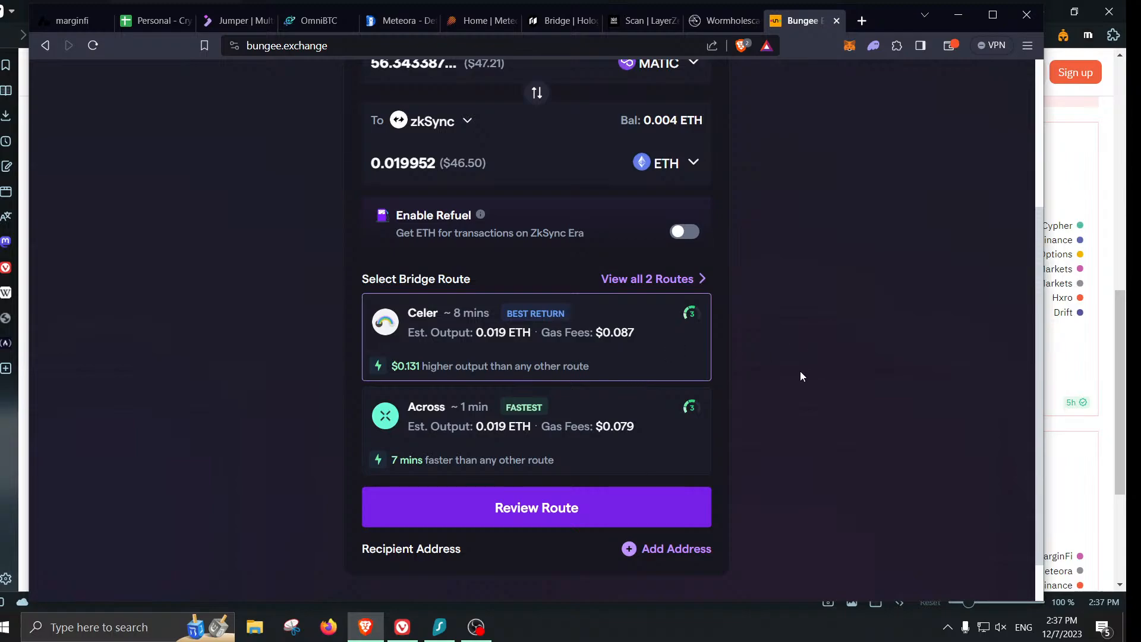
pyautogui.scroll(1, 664, 170)
pyautogui.scroll(-2, 805, 277)
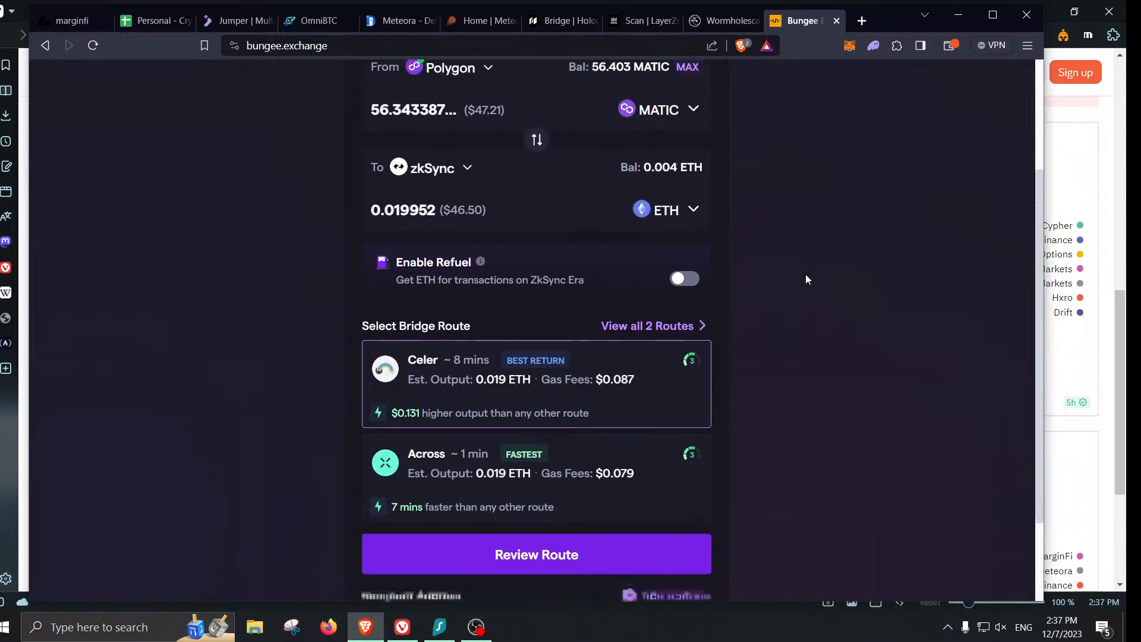
# - Try the Celer bridge route, then reject the MetaMask request lacking MATIC for gas
pyautogui.click(590, 460)
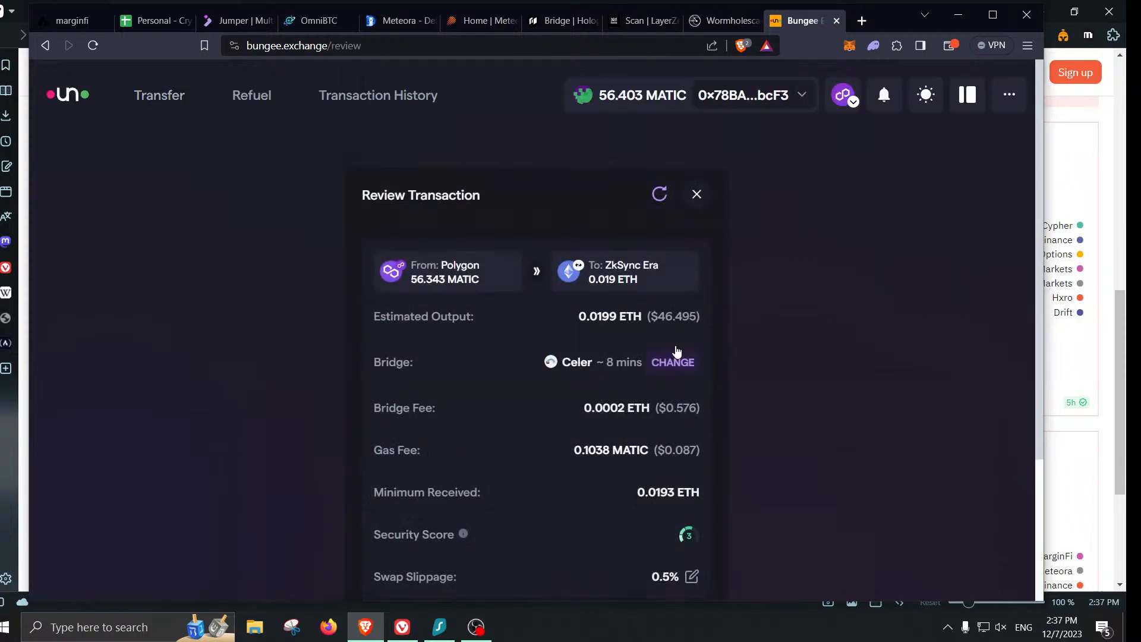
pyautogui.scroll(-3, 795, 279)
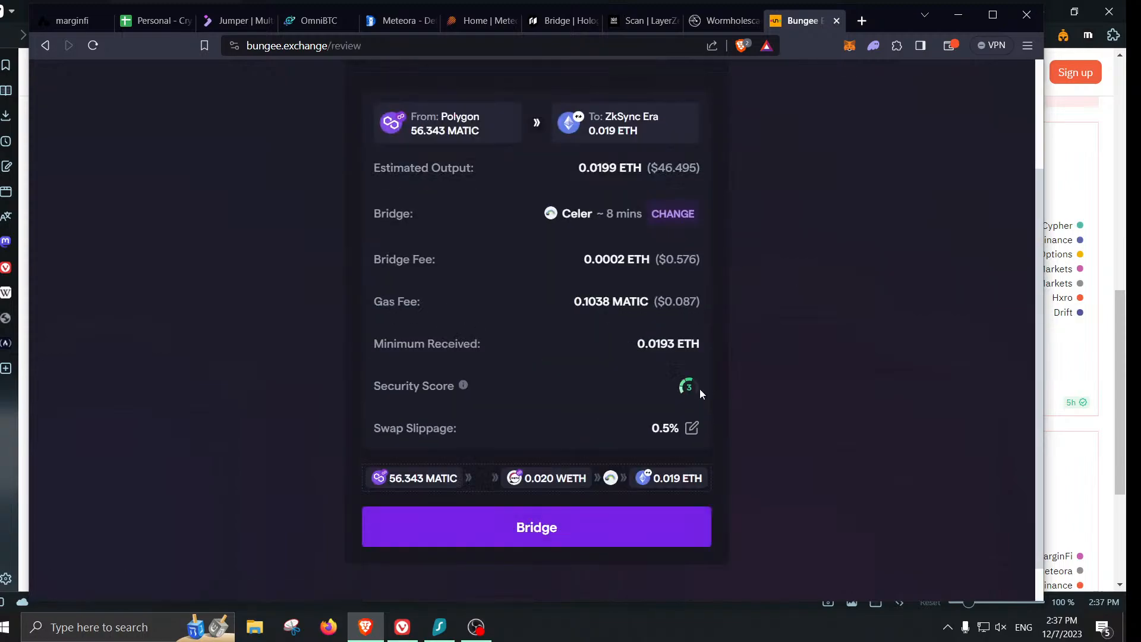
pyautogui.click(631, 538)
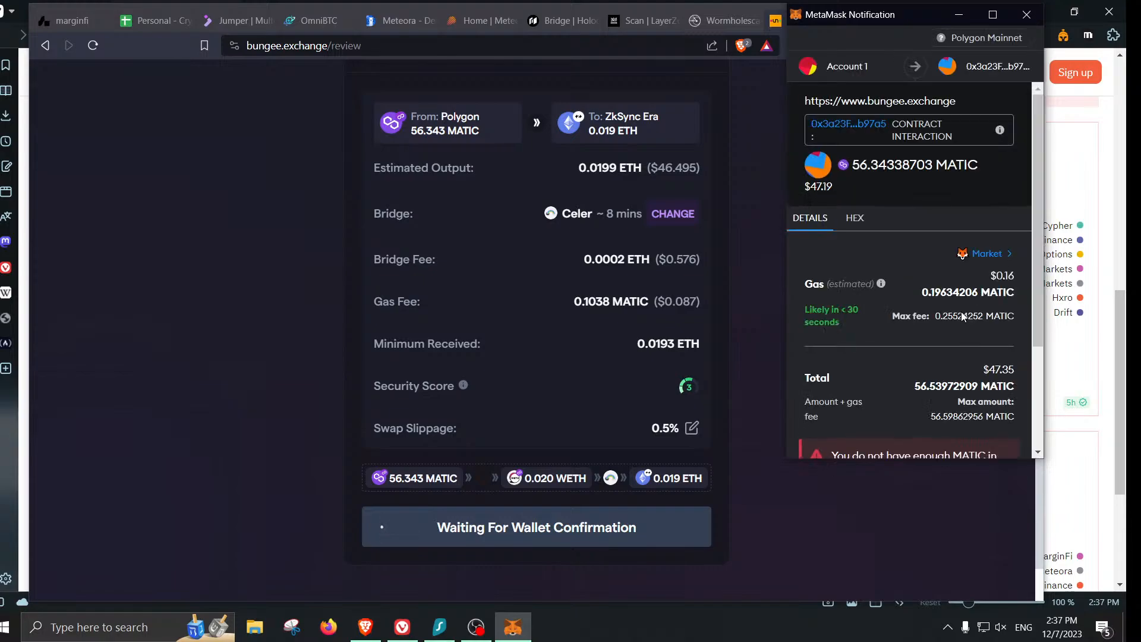
pyautogui.scroll(-3, 961, 309)
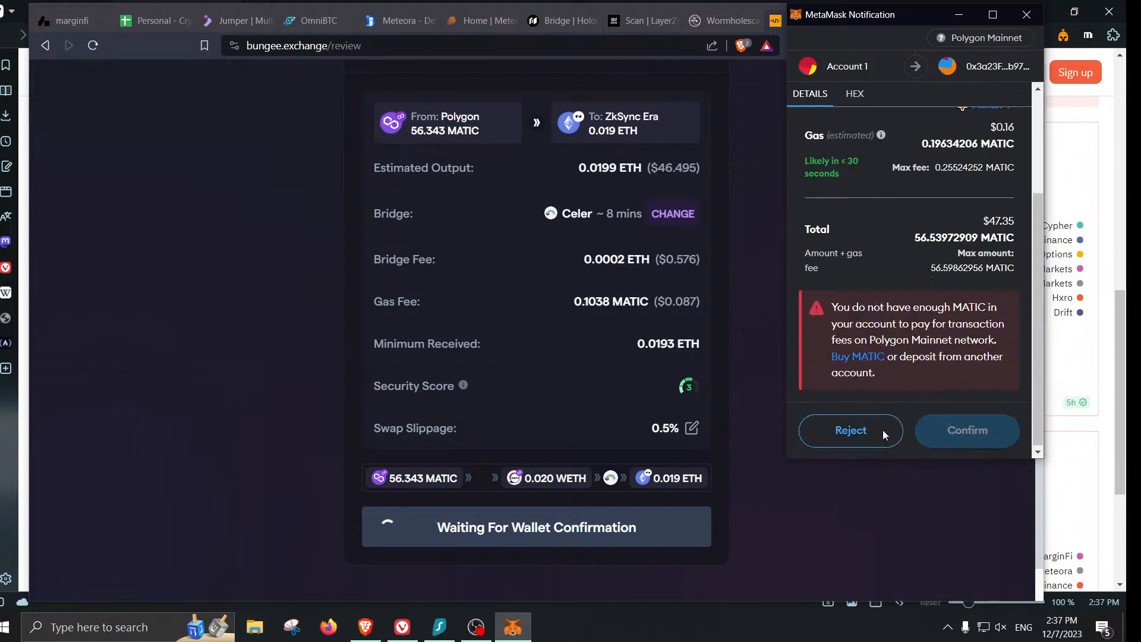
pyautogui.click(863, 429)
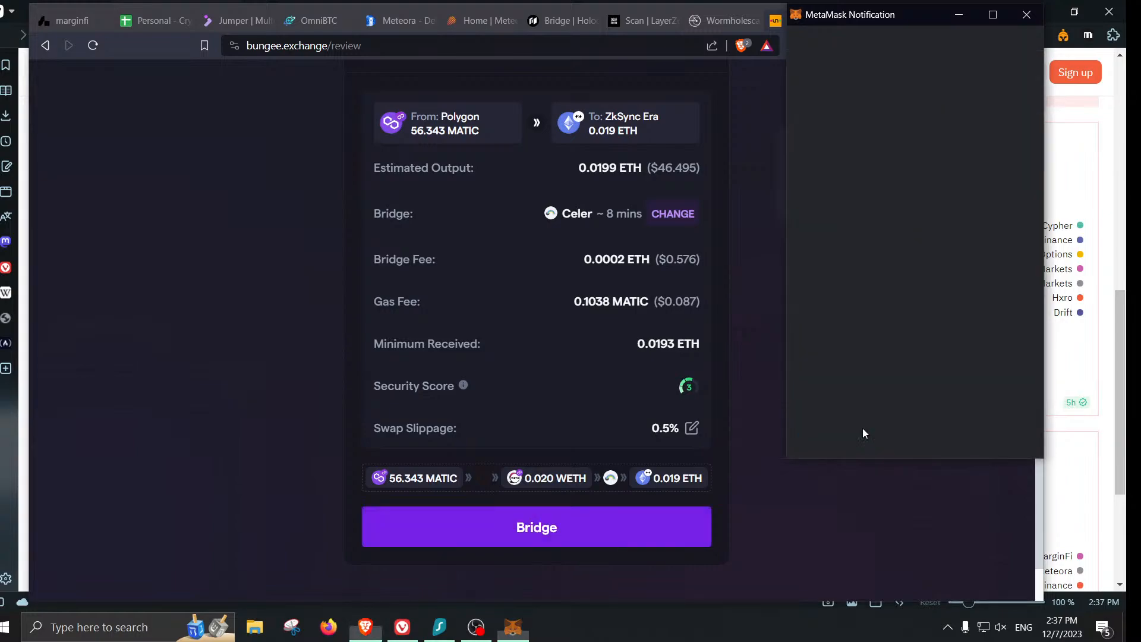
# - Return to the transfer form and cut the decimals so the amount reads 56
pyautogui.scroll(3, 772, 423)
pyautogui.moveTo(606, 277)
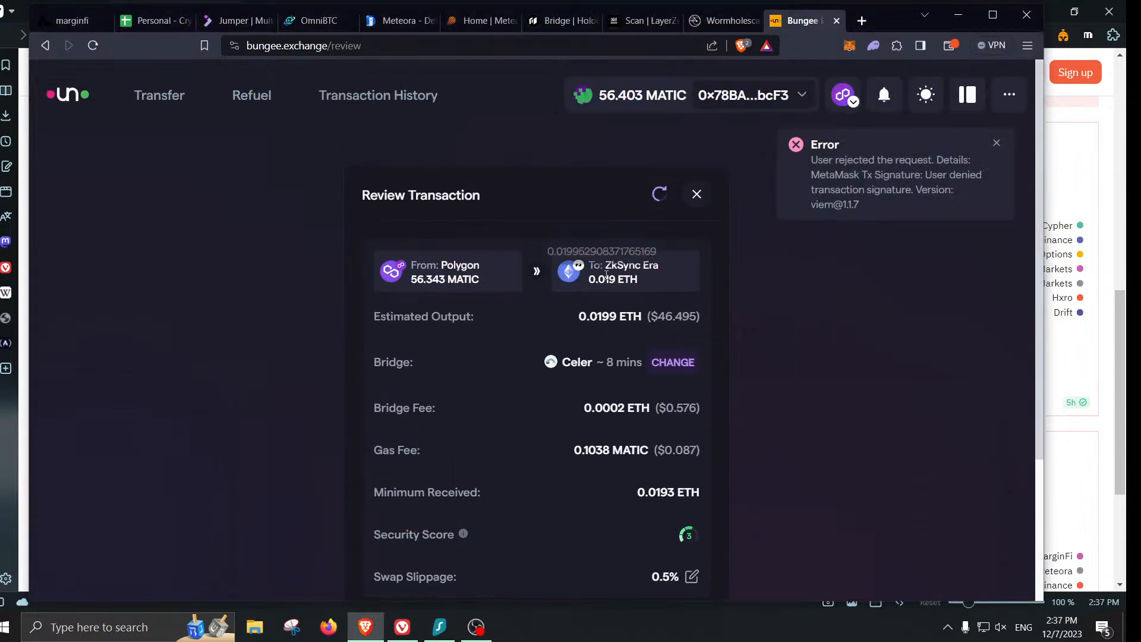
pyautogui.scroll(-3, 618, 268)
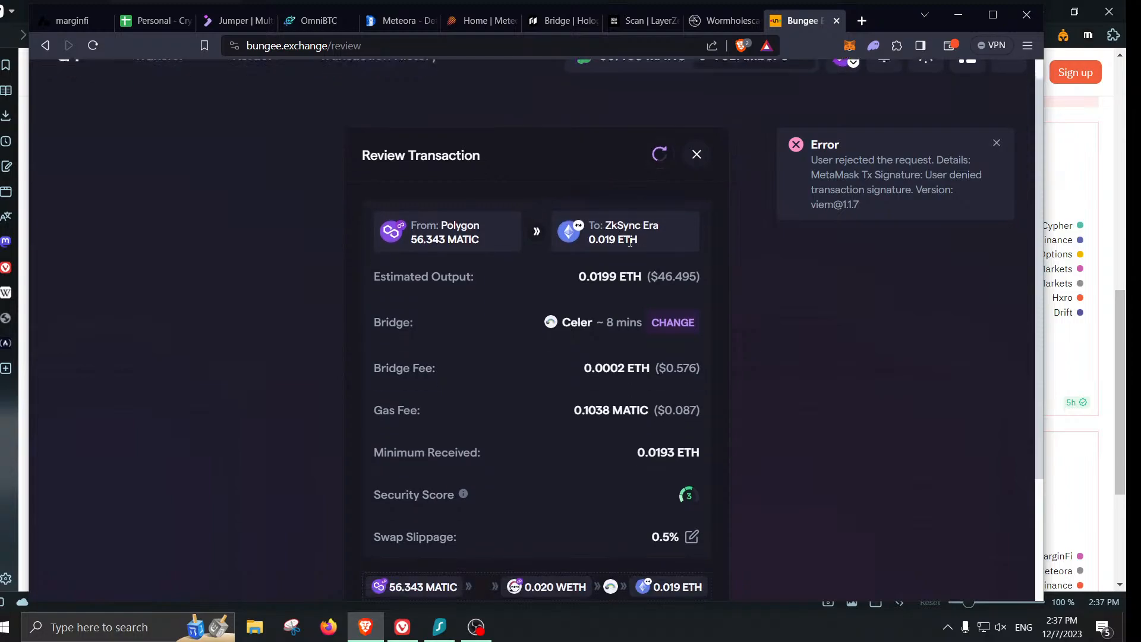
pyautogui.scroll(3, 633, 261)
pyautogui.click(696, 74)
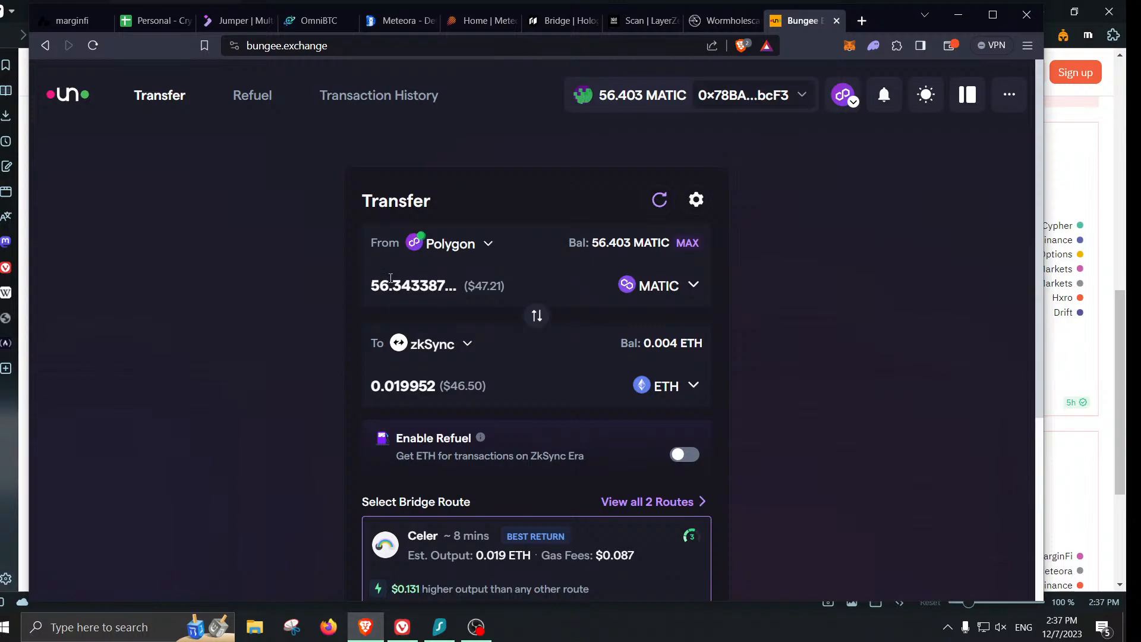
pyautogui.moveTo(393, 285); pyautogui.dragTo(556, 288)
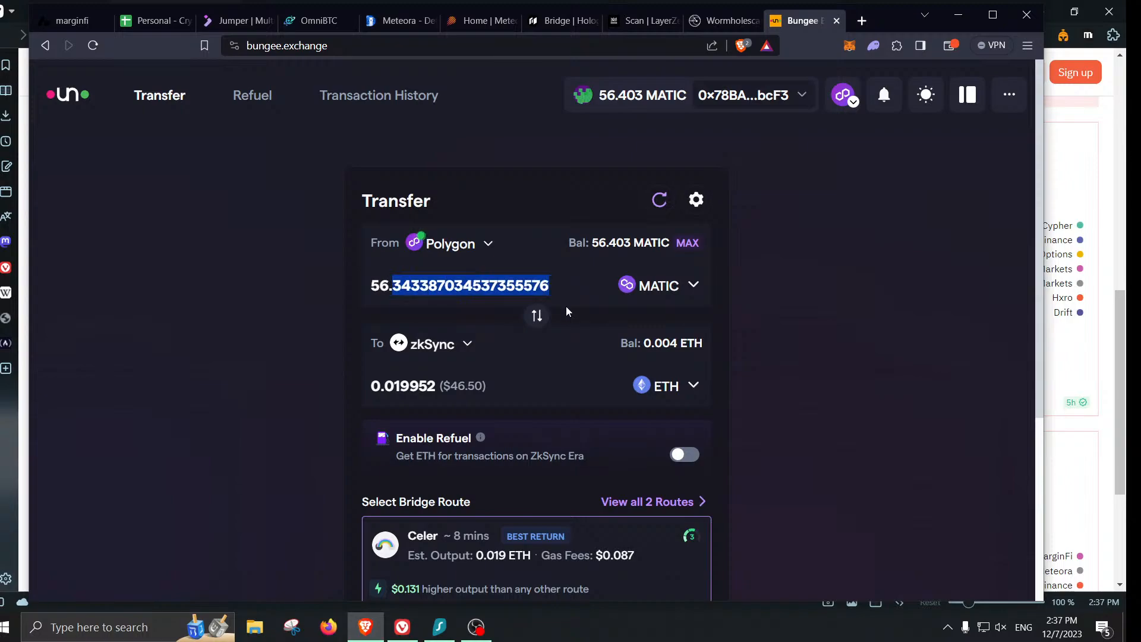
pyautogui.press('BackSpace')
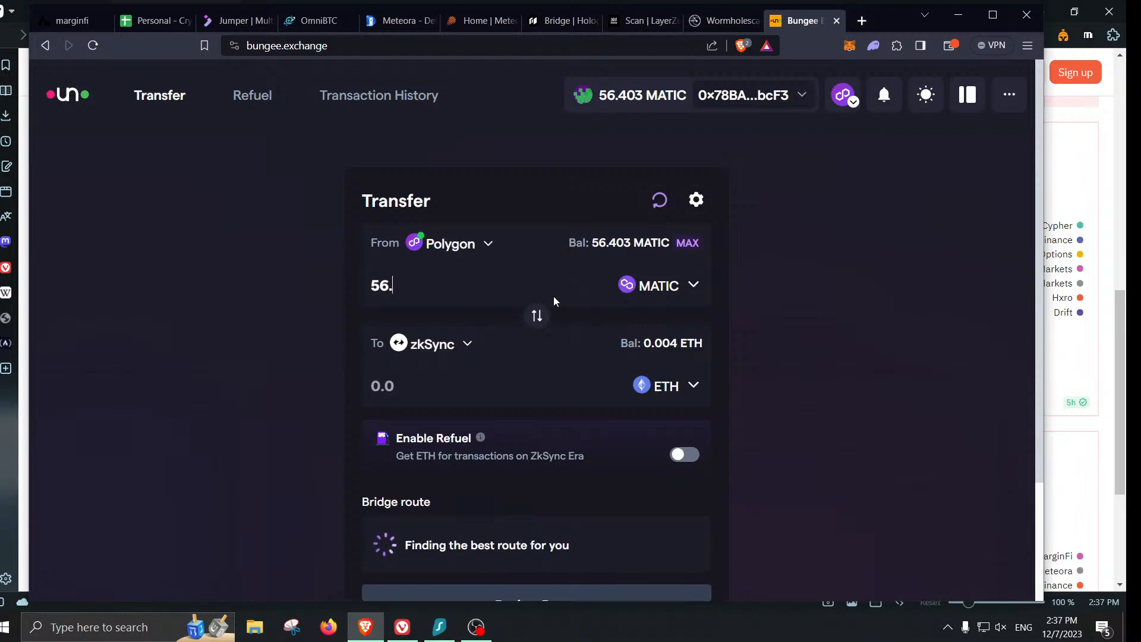
# - Change the amount to 55 MATIC and review the refreshed 0.019463 ETH route quotes
pyautogui.press('BackSpace')
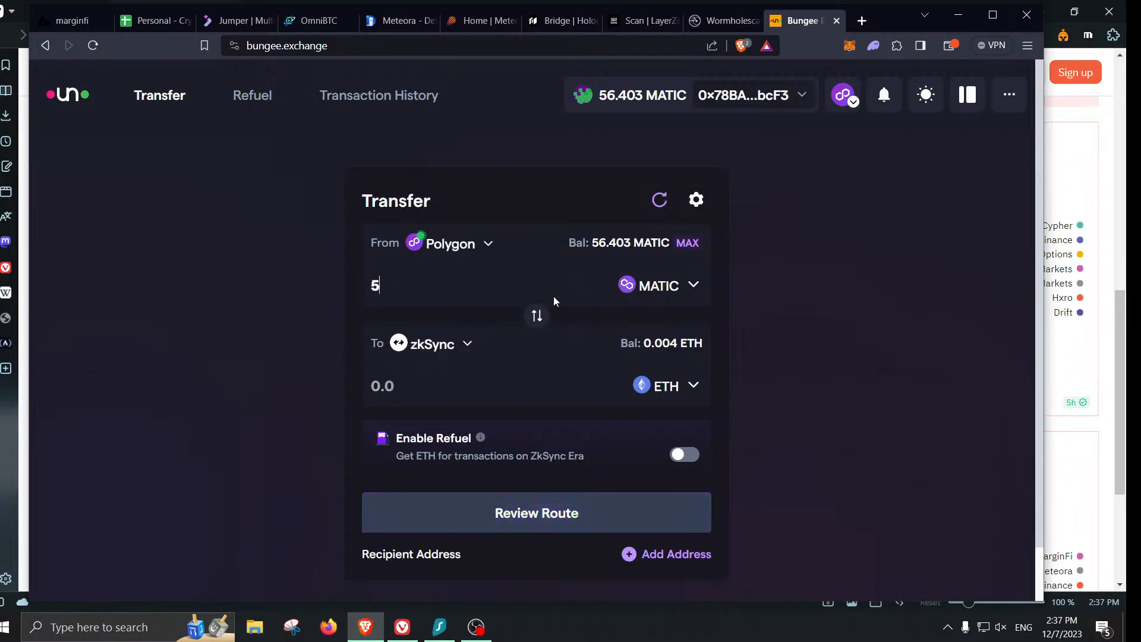
pyautogui.write('5')
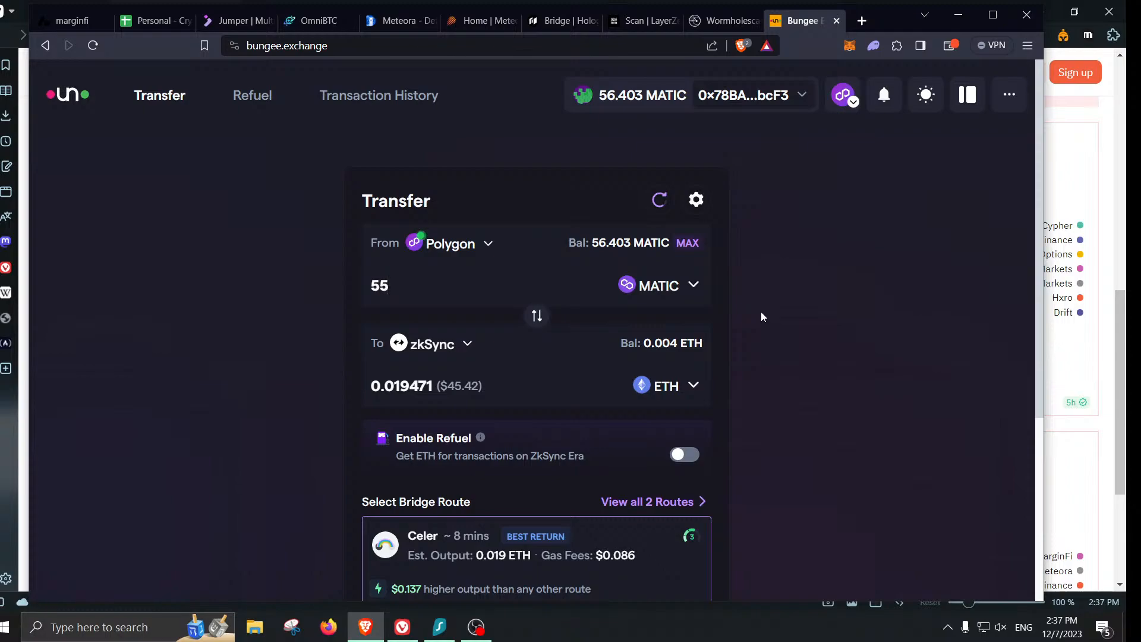
pyautogui.scroll(-2, 767, 432)
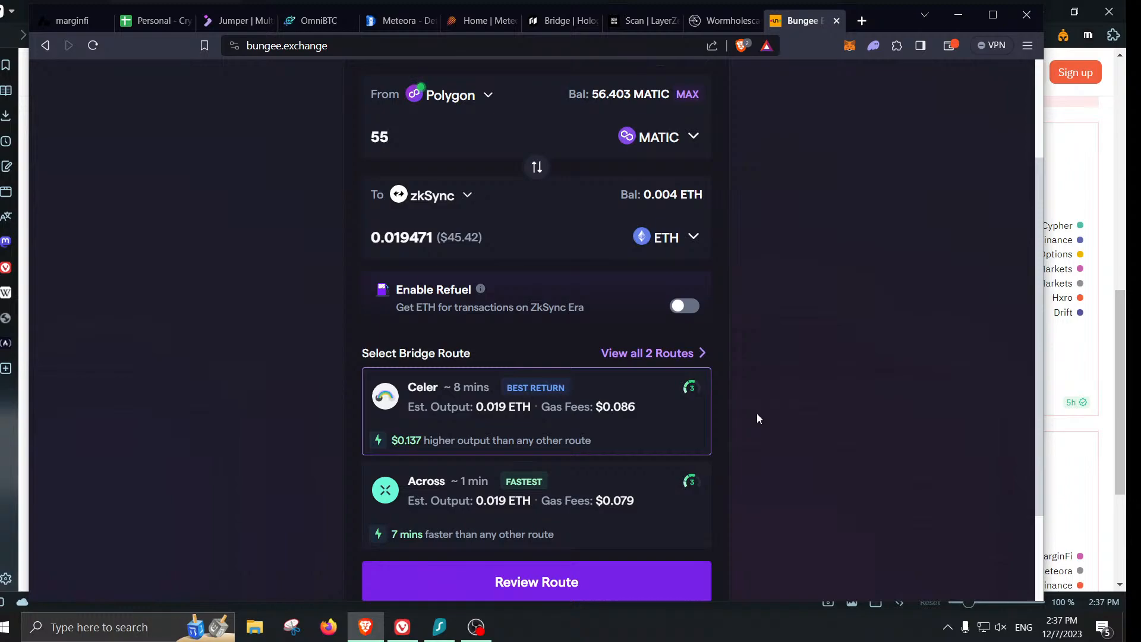
pyautogui.scroll(-2, 758, 419)
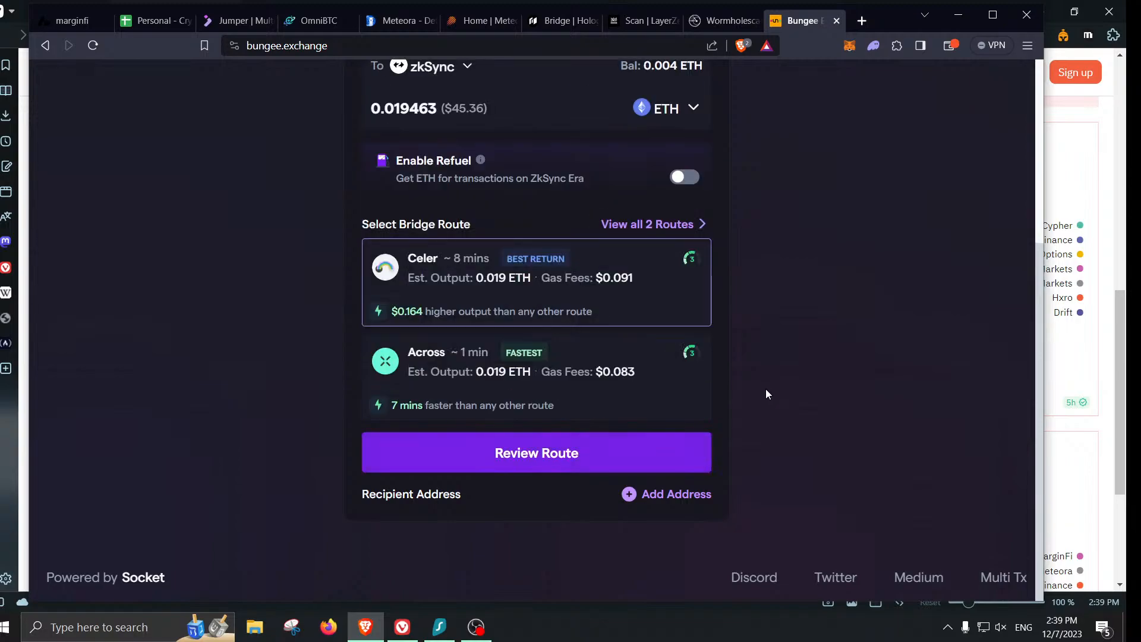
# - Review the Celer route and confirm the 55 MATIC bridge in MetaMask at Low gas
pyautogui.click(626, 447)
pyautogui.scroll(-3, 767, 468)
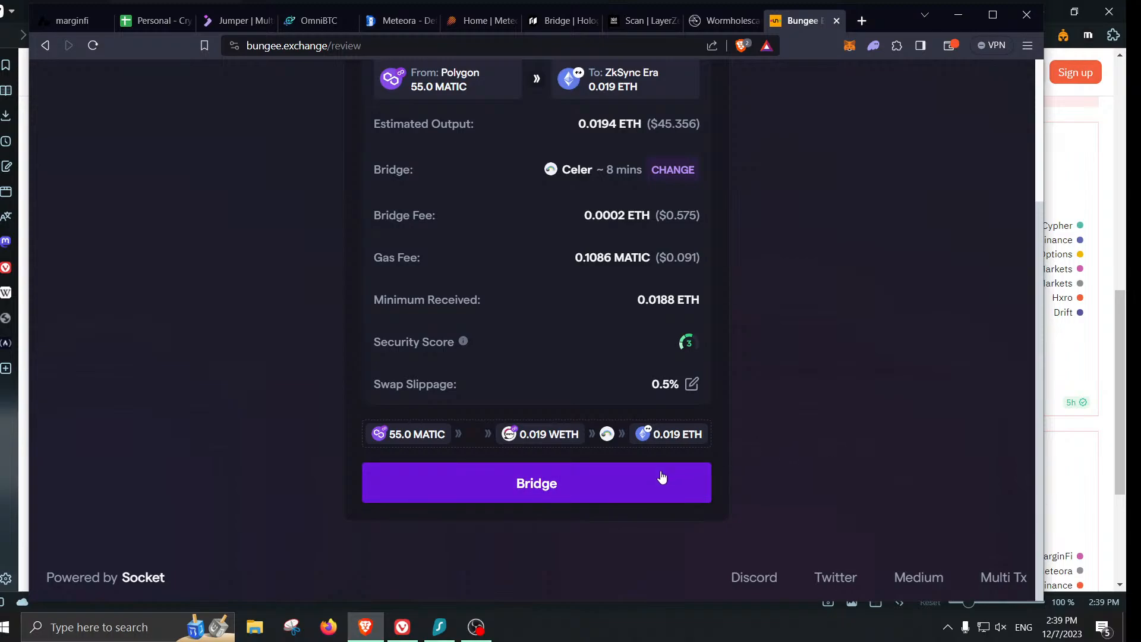
pyautogui.click(662, 477)
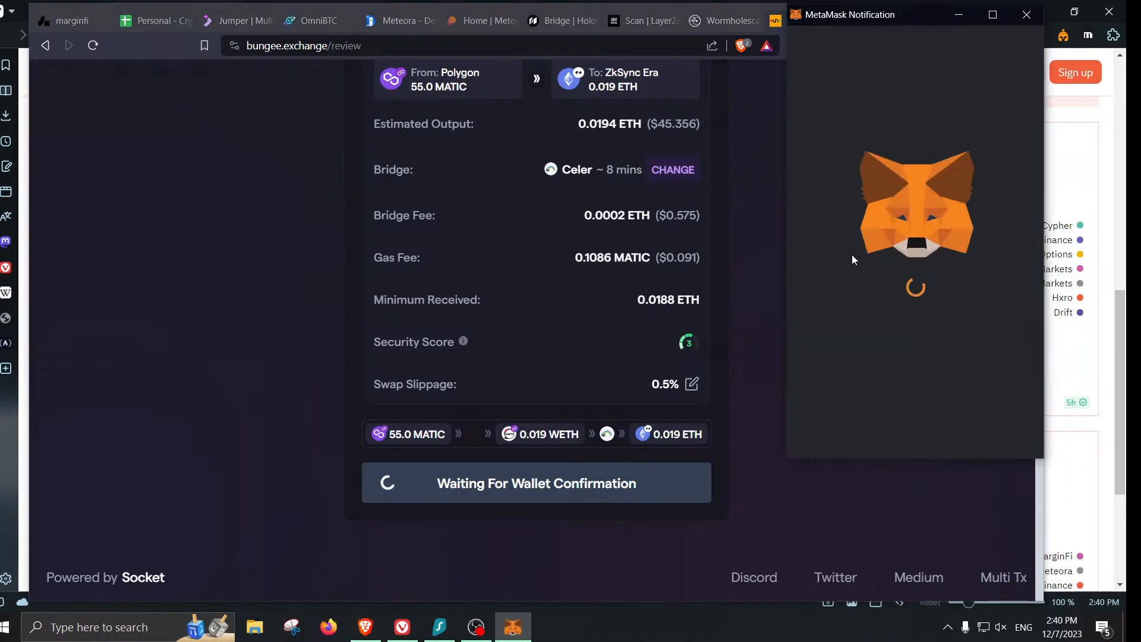
pyautogui.scroll(-2, 856, 226)
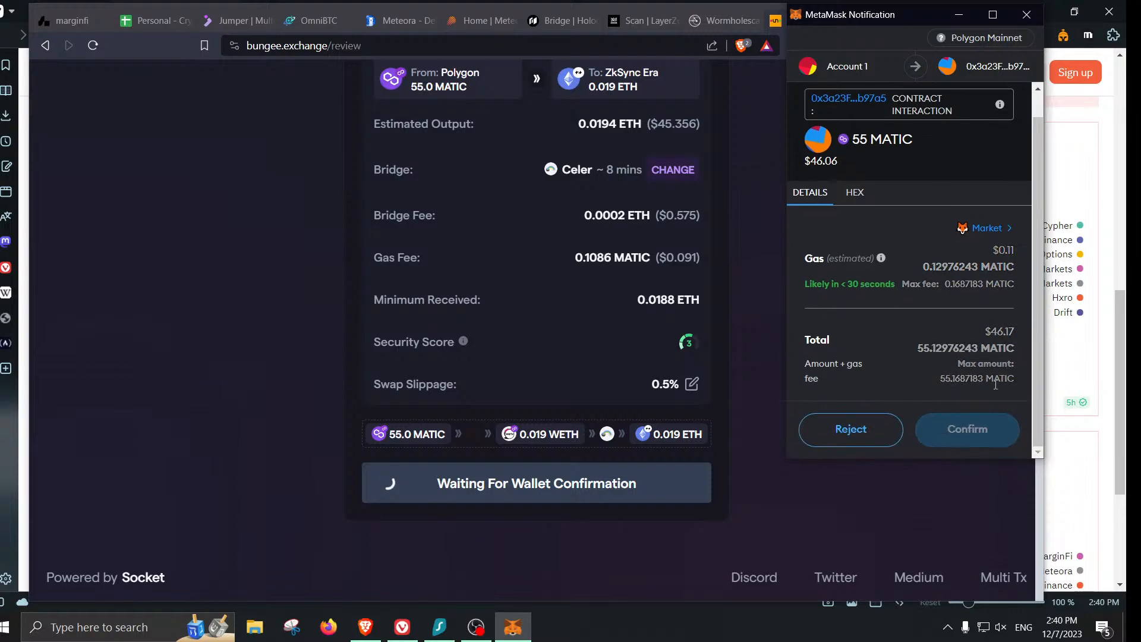
pyautogui.click(982, 231)
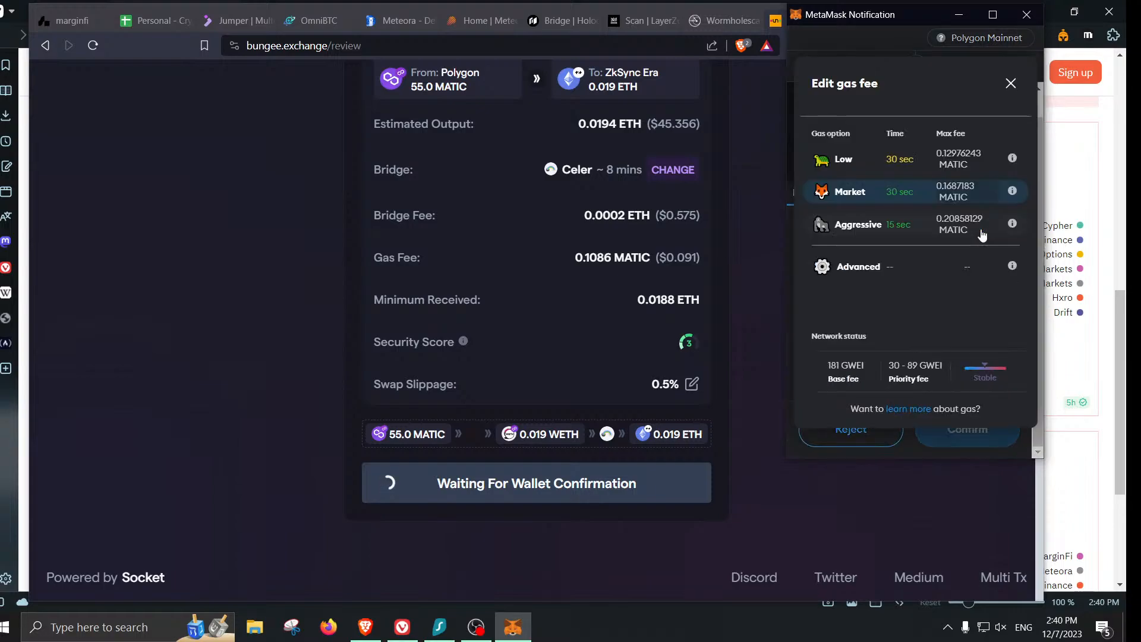
pyautogui.click(900, 156)
pyautogui.scroll(-2, 967, 314)
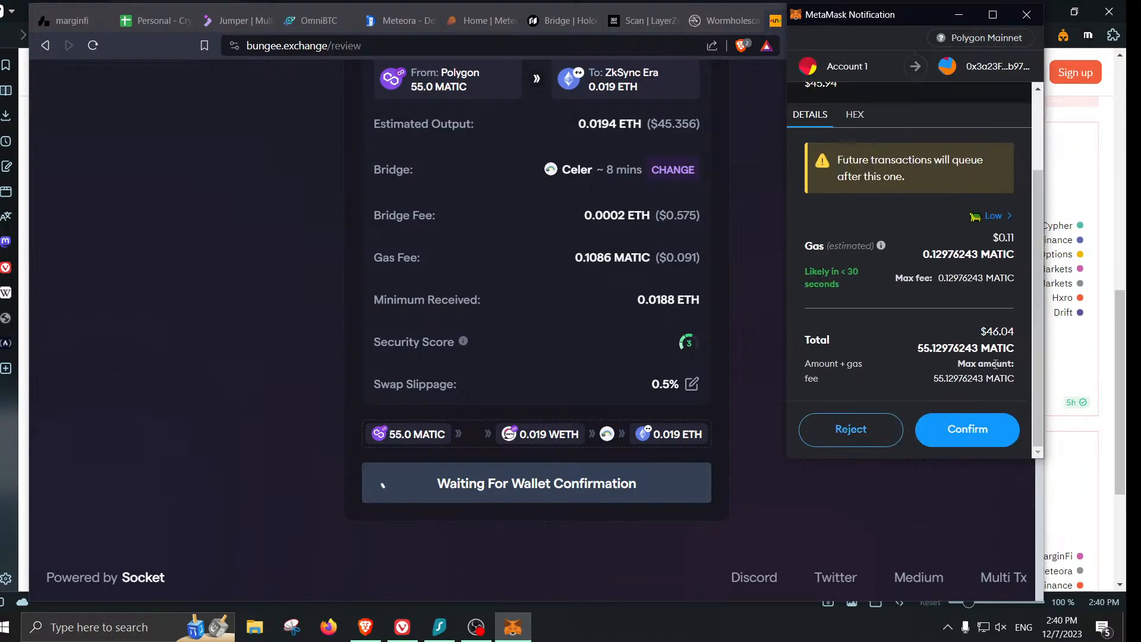
pyautogui.click(976, 441)
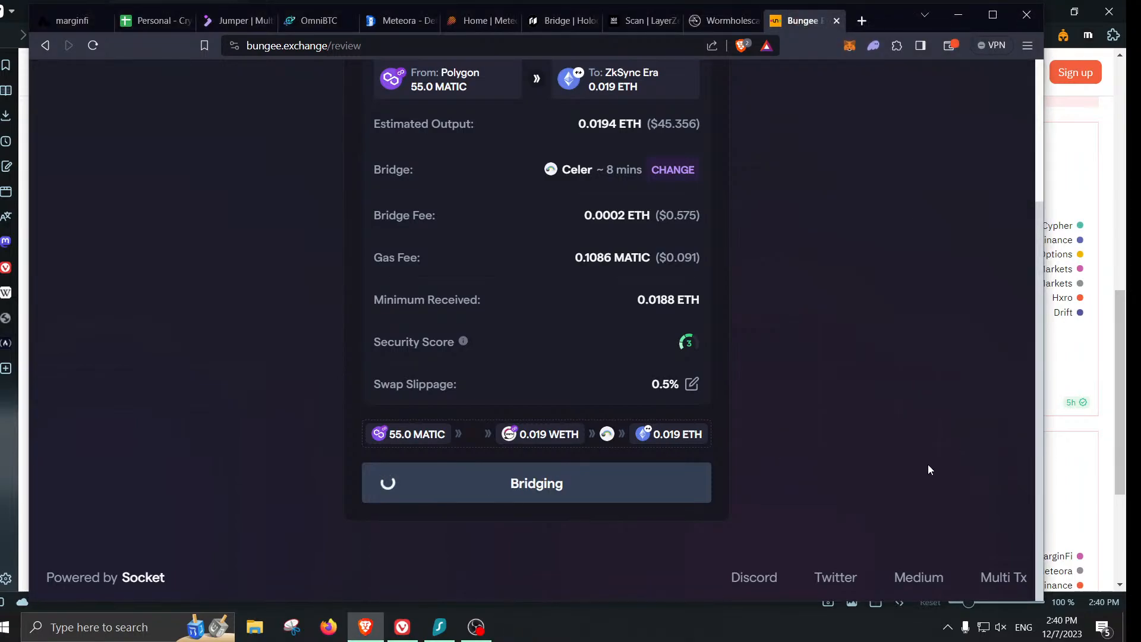
pyautogui.scroll(4, 921, 468)
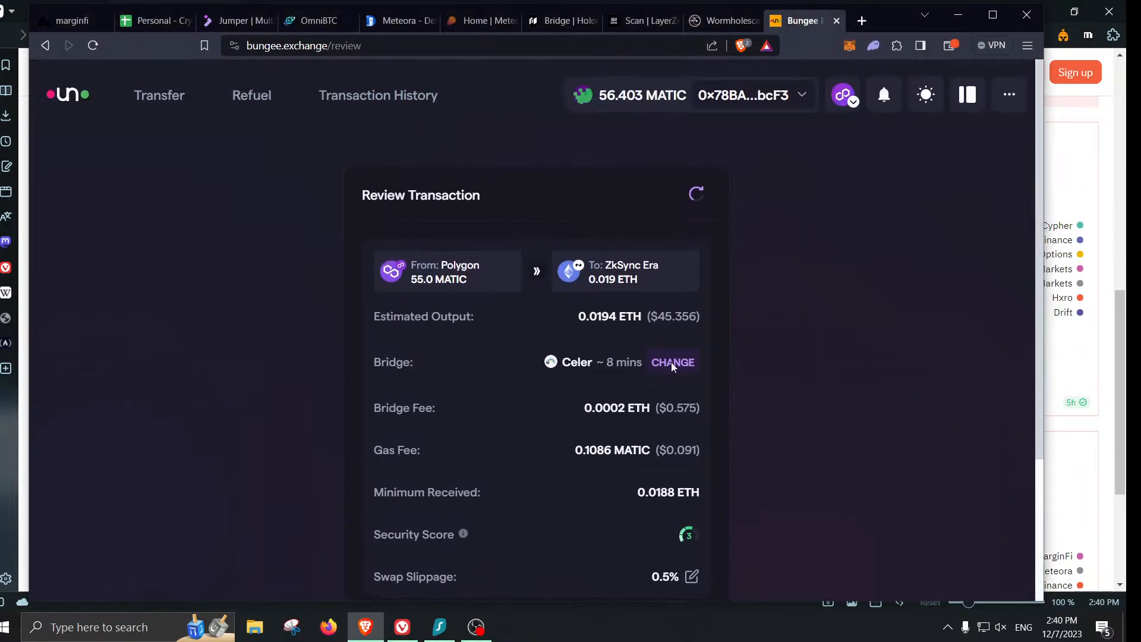
# - Check the Orbiter row's Total Transactions and Total Volume formula in the tracker
pyautogui.click(153, 21)
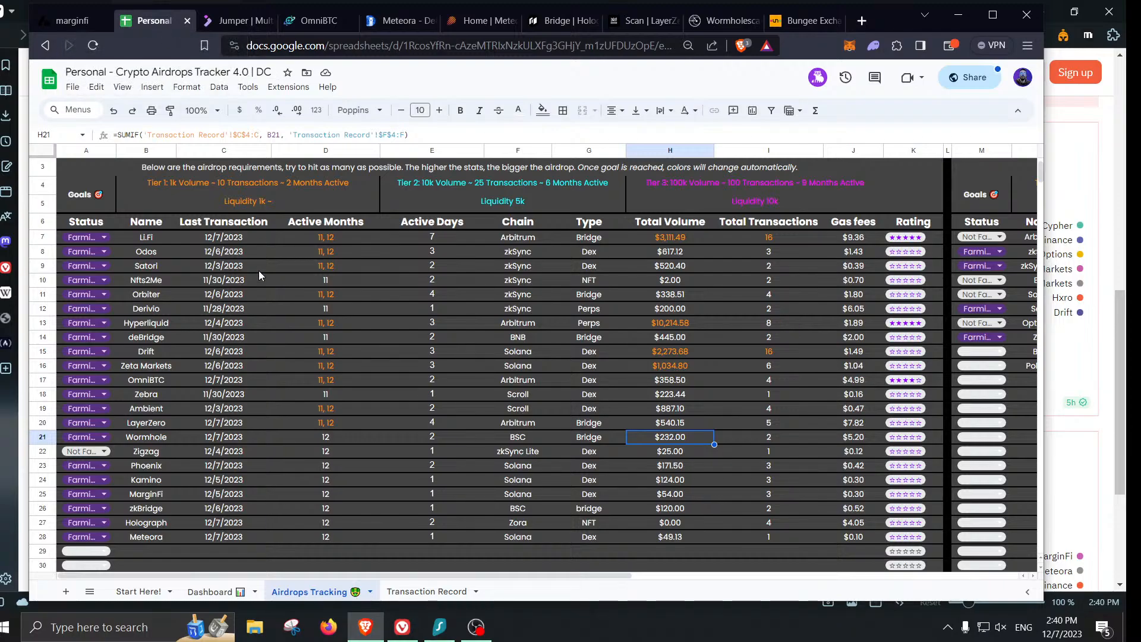
pyautogui.click(42, 294)
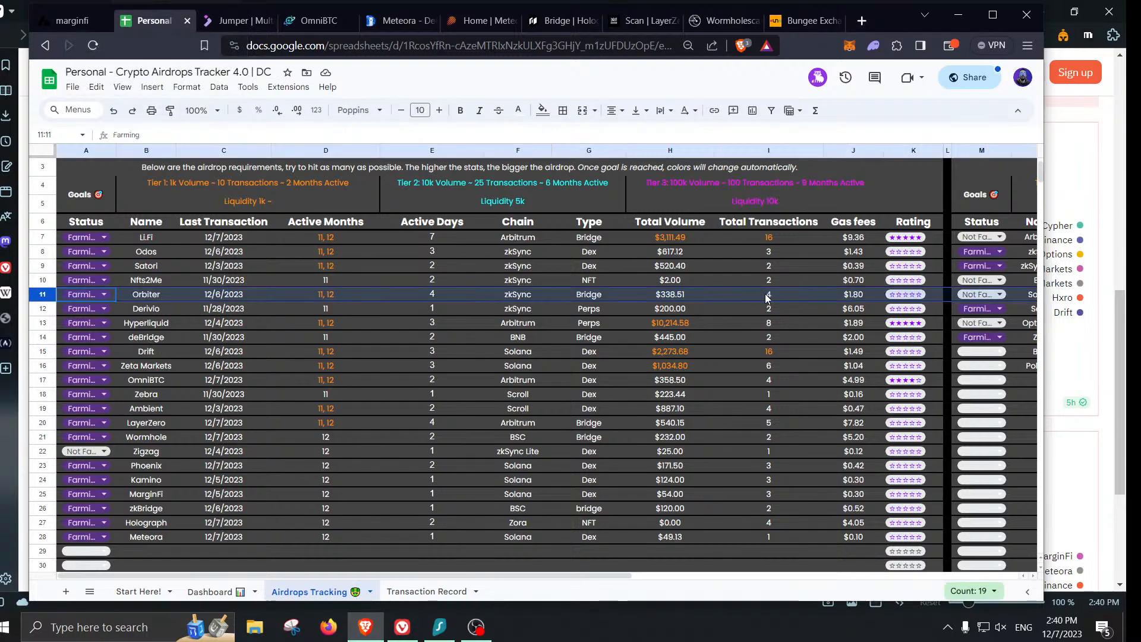
pyautogui.click(767, 297)
pyautogui.click(677, 298)
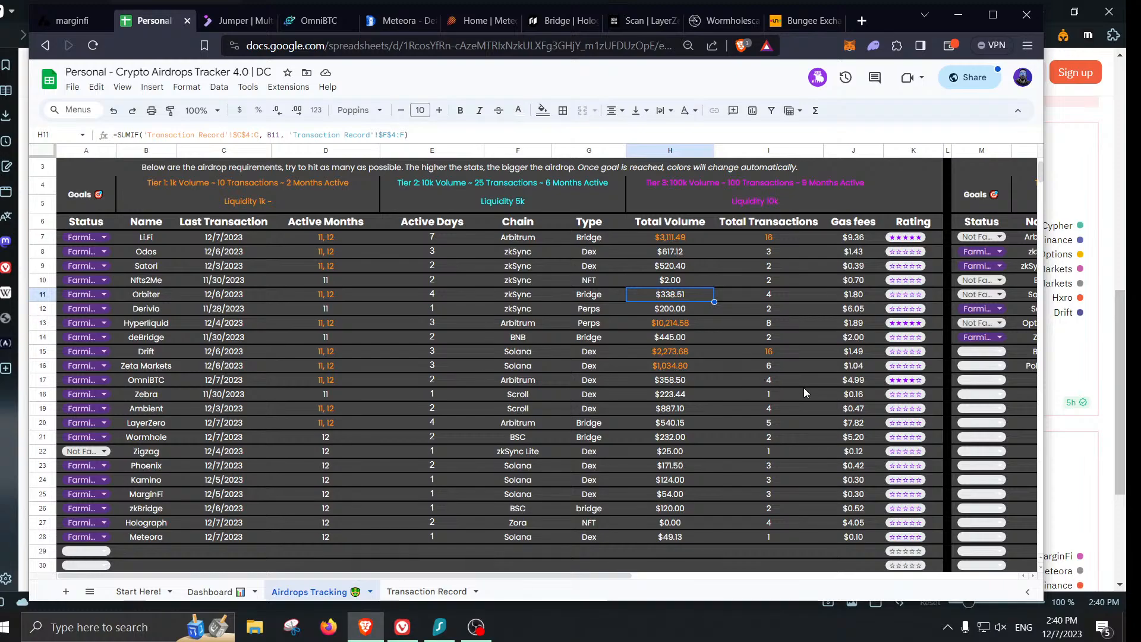
pyautogui.scroll(-1, 532, 425)
# - Add row 29 with name Bungee, chain BSC and type Bridge
pyautogui.click(164, 496)
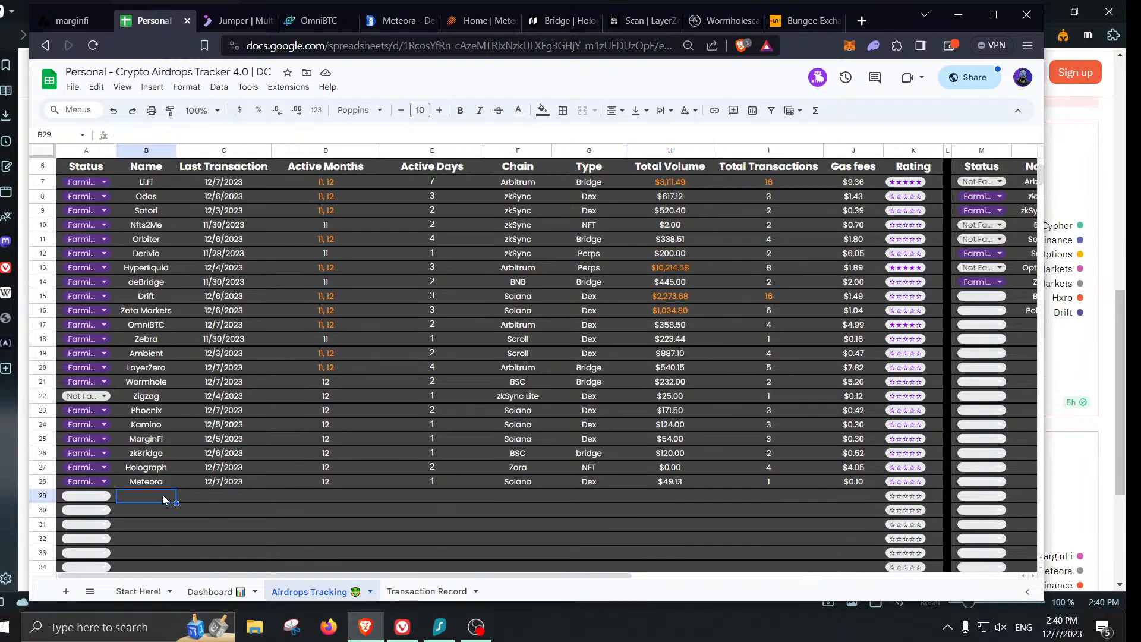
pyautogui.write('Bungee')
pyautogui.press('Tab')
pyautogui.press('Tab')
pyautogui.press('Tab')
pyautogui.press('Tab')
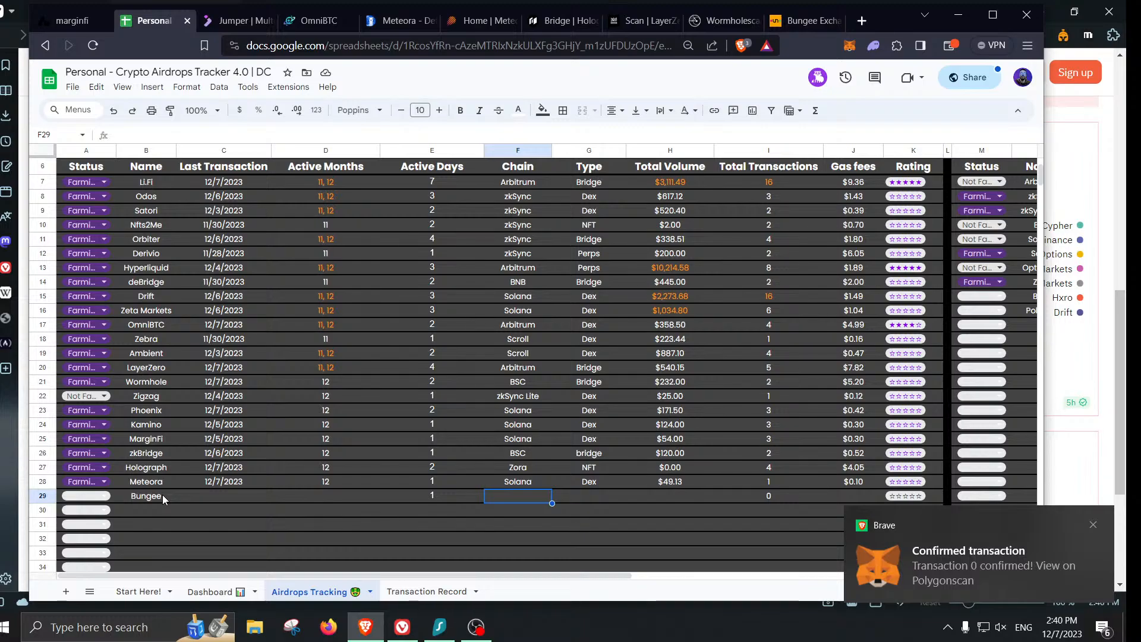
pyautogui.write('BSC')
pyautogui.press('Tab')
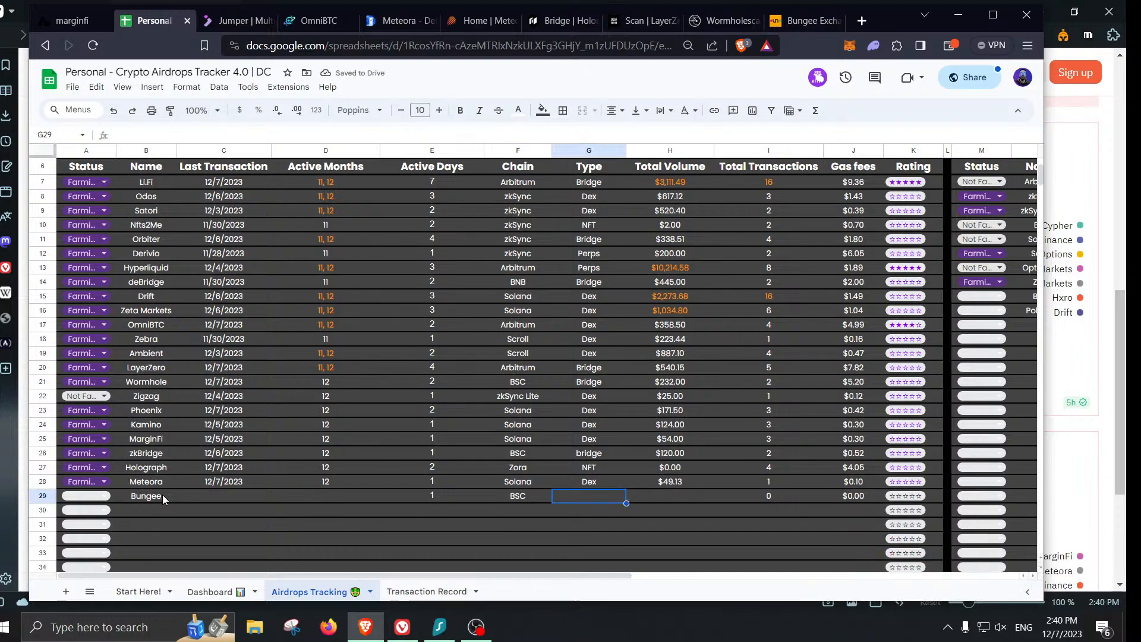
pyautogui.write('bRIDGE')
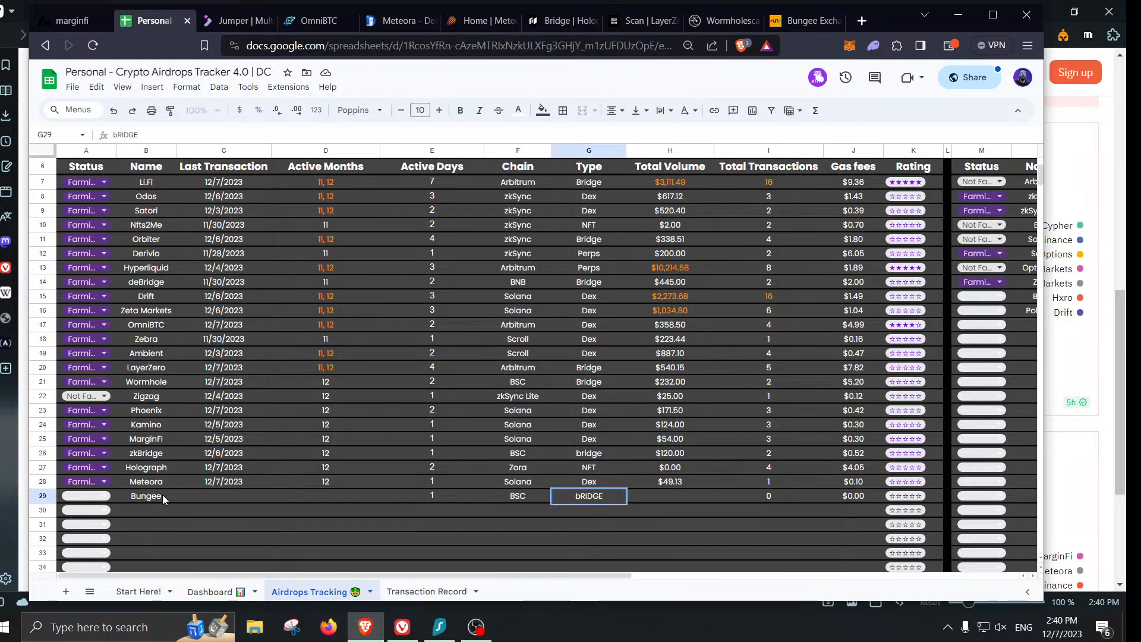
pyautogui.press('Return')
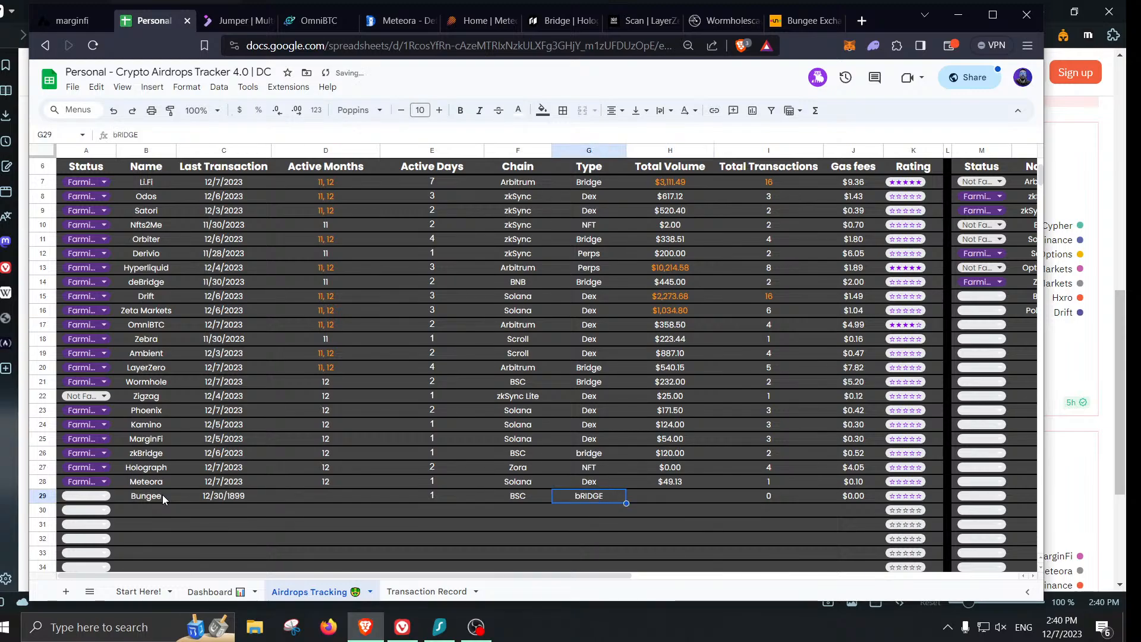
pyautogui.press('Down')
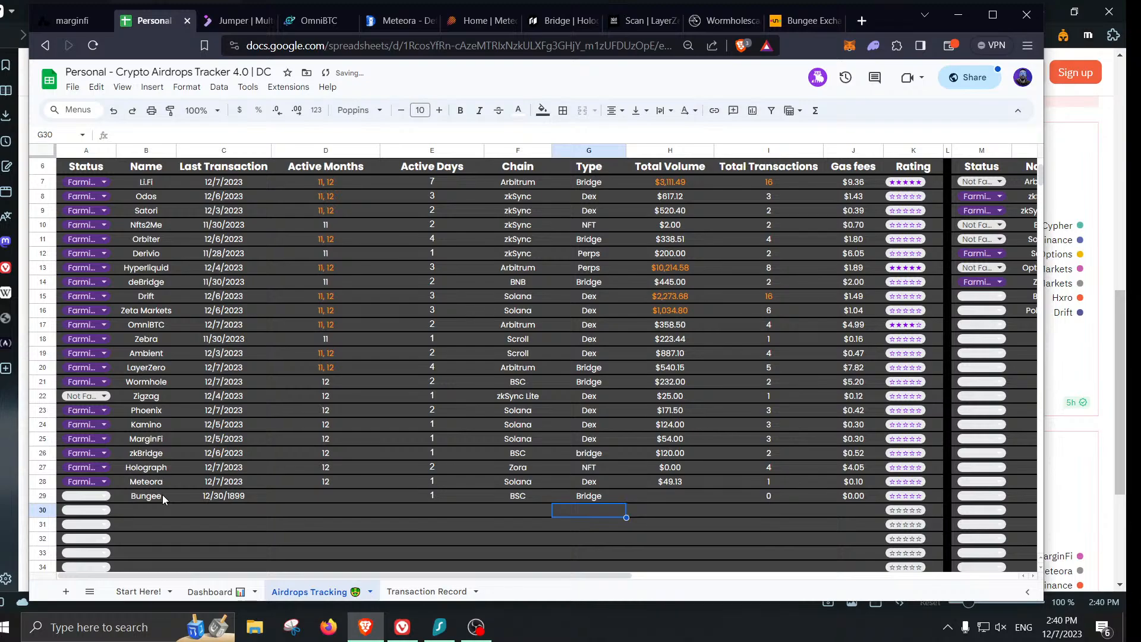
pyautogui.click(427, 592)
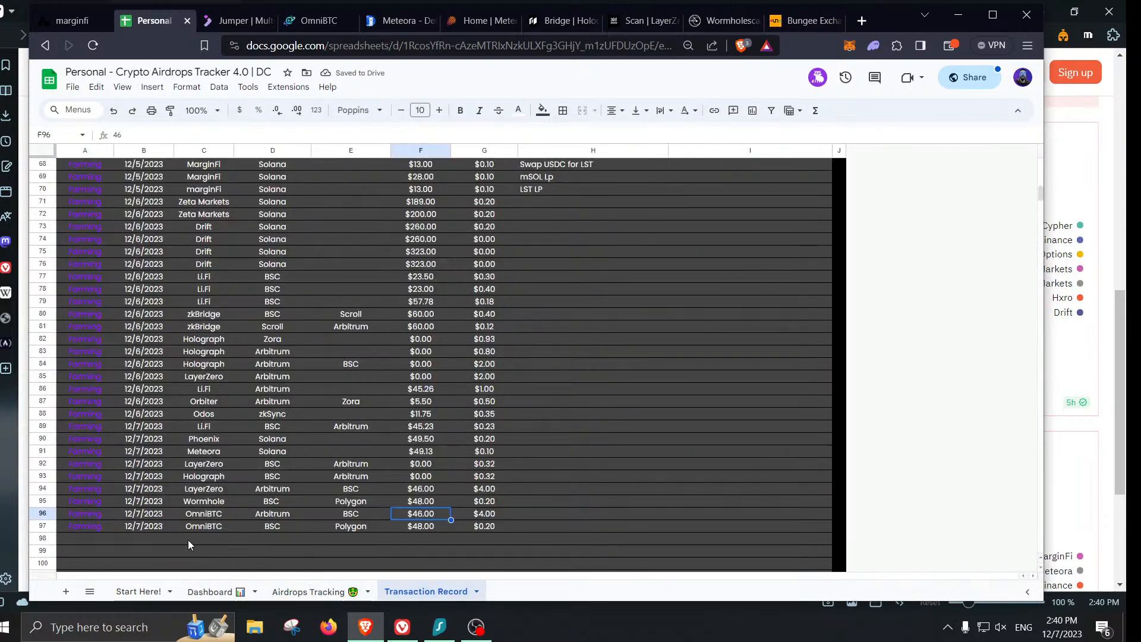
# - Start Transaction Record row 98 with date 12/7/2023, Bungee and BSC
pyautogui.click(160, 539)
pyautogui.write('12/')
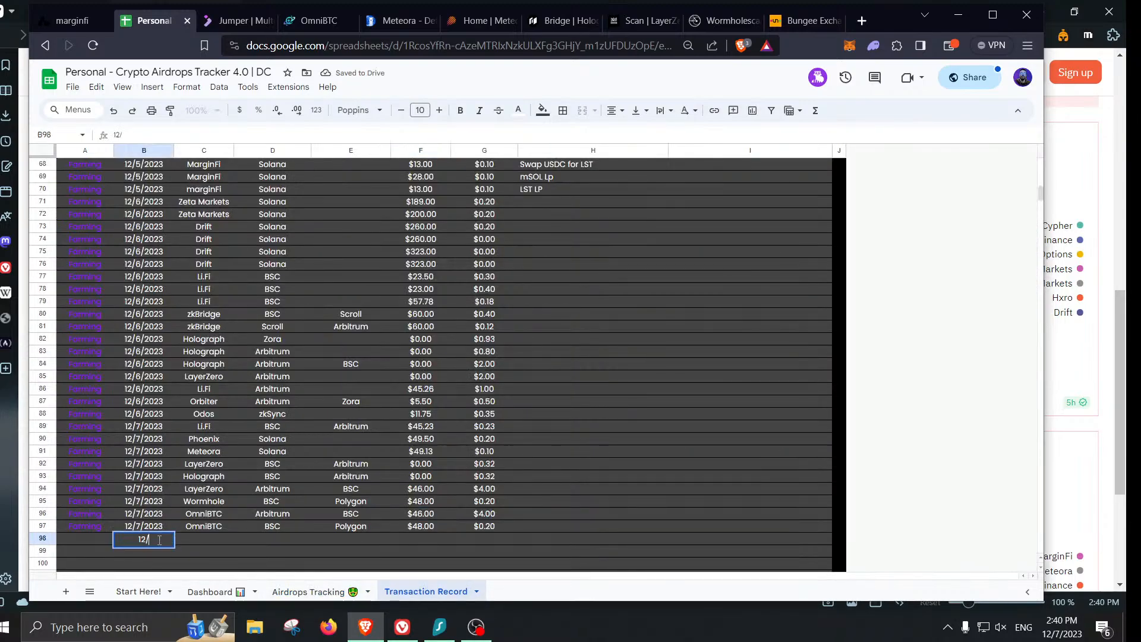
pyautogui.write('7/2023')
pyautogui.press('Tab')
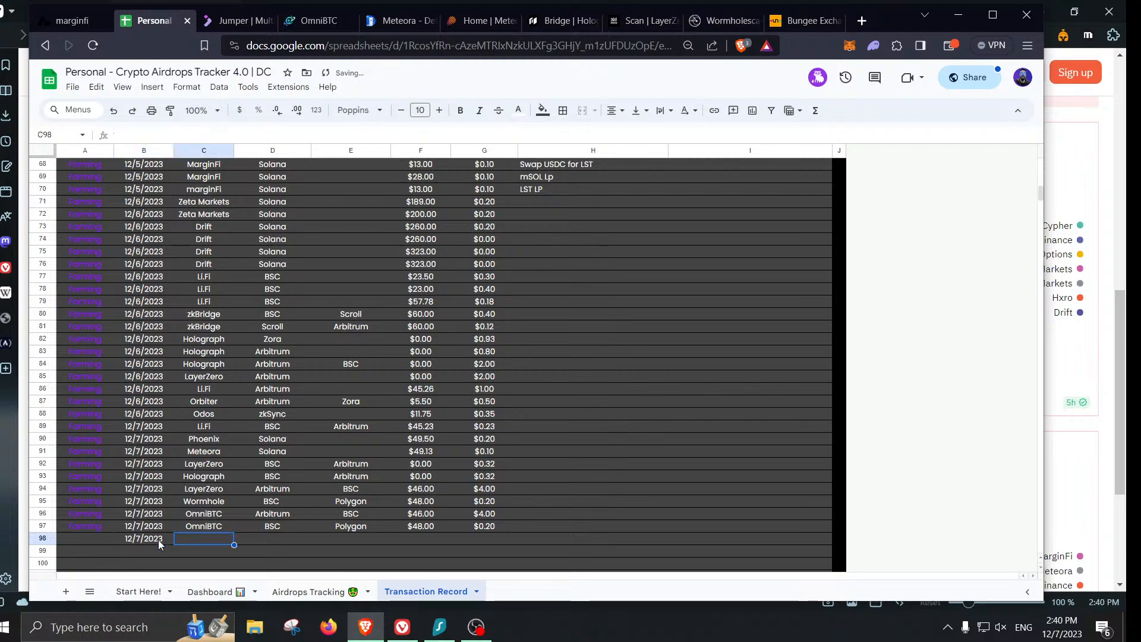
pyautogui.write('Bunge')
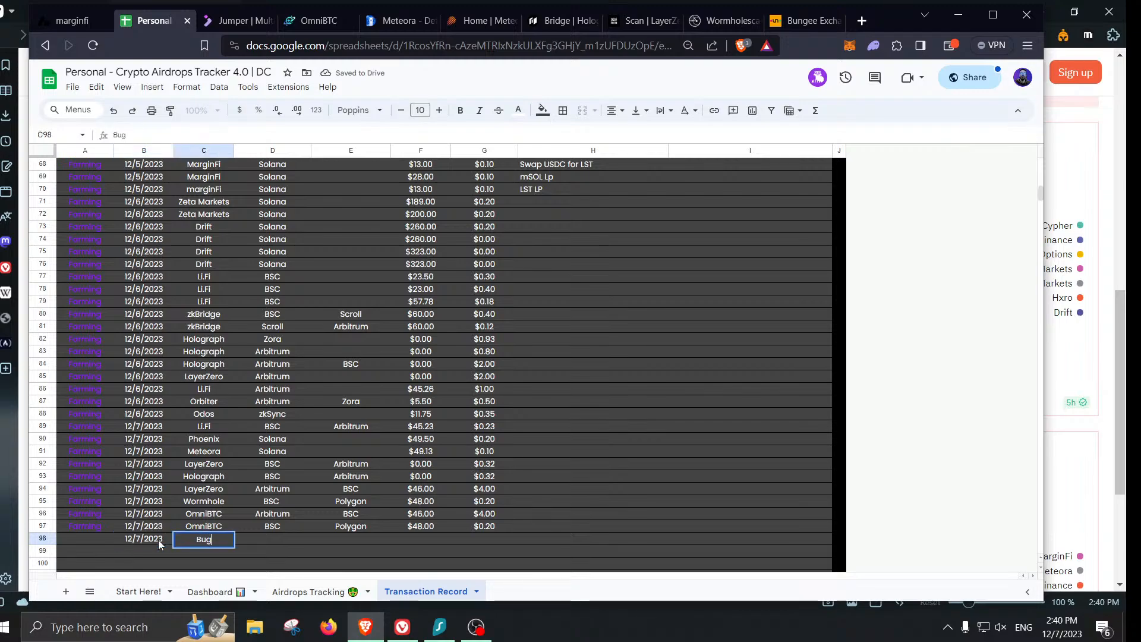
pyautogui.write('e')
pyautogui.press('Tab')
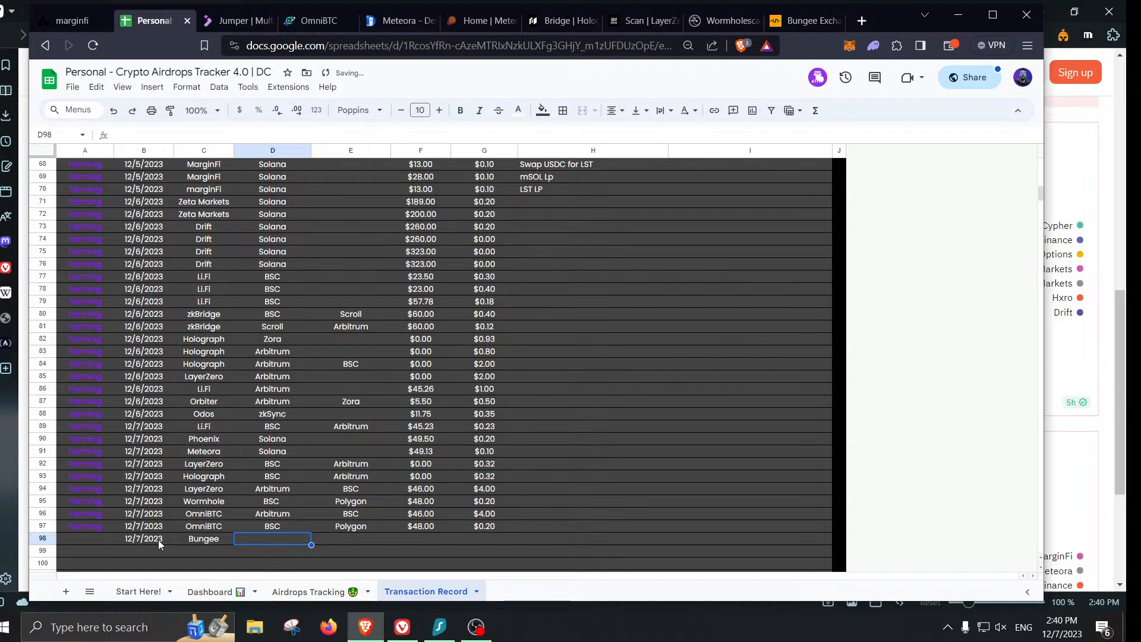
pyautogui.write('BSC')
pyautogui.press('Tab')
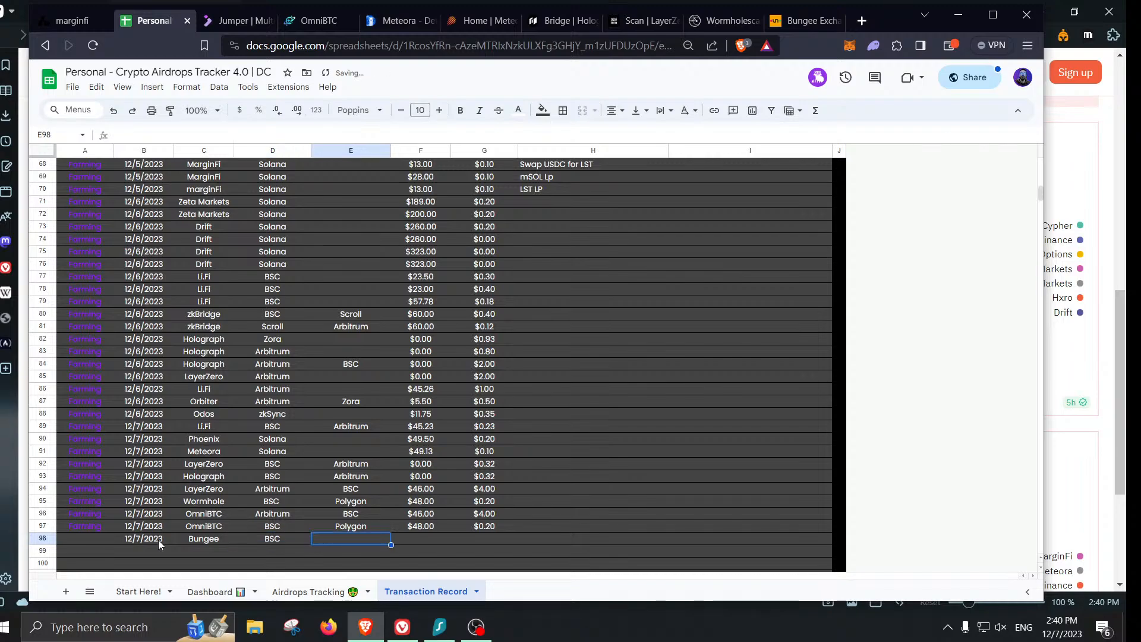
# - Set row 98's chains to Polygon as source and zkSync as destination
pyautogui.write('pOlygon')
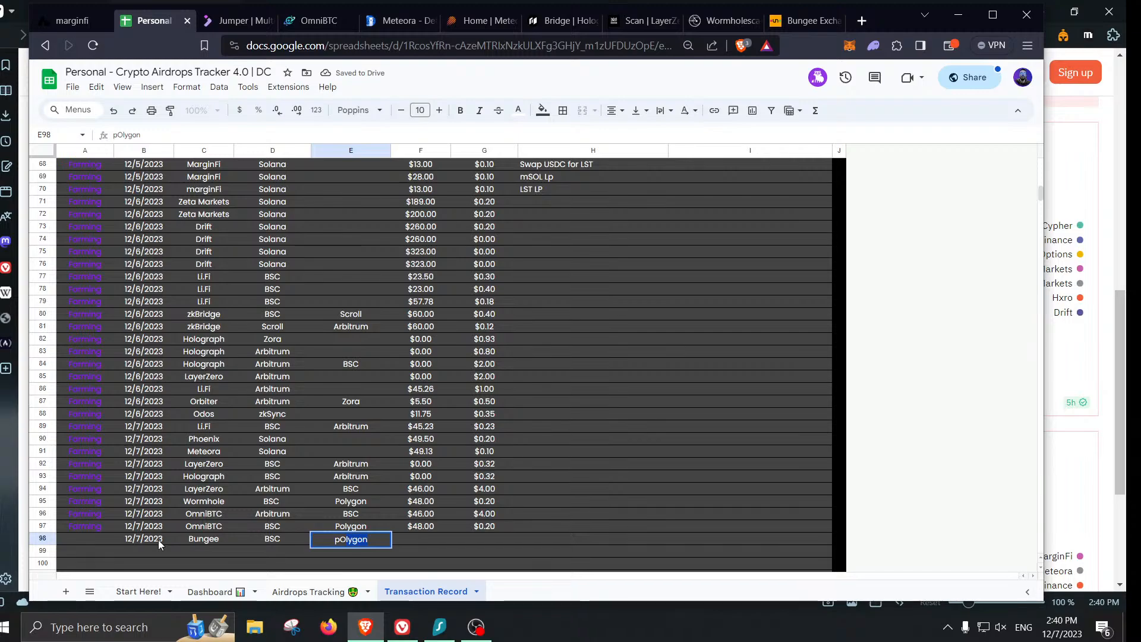
pyautogui.press('BackSpace')
pyautogui.press('BackSpace')
pyautogui.press('BackSpace')
pyautogui.press('BackSpace')
pyautogui.press('BackSpace')
pyautogui.press('BackSpace')
pyautogui.press('BackSpace')
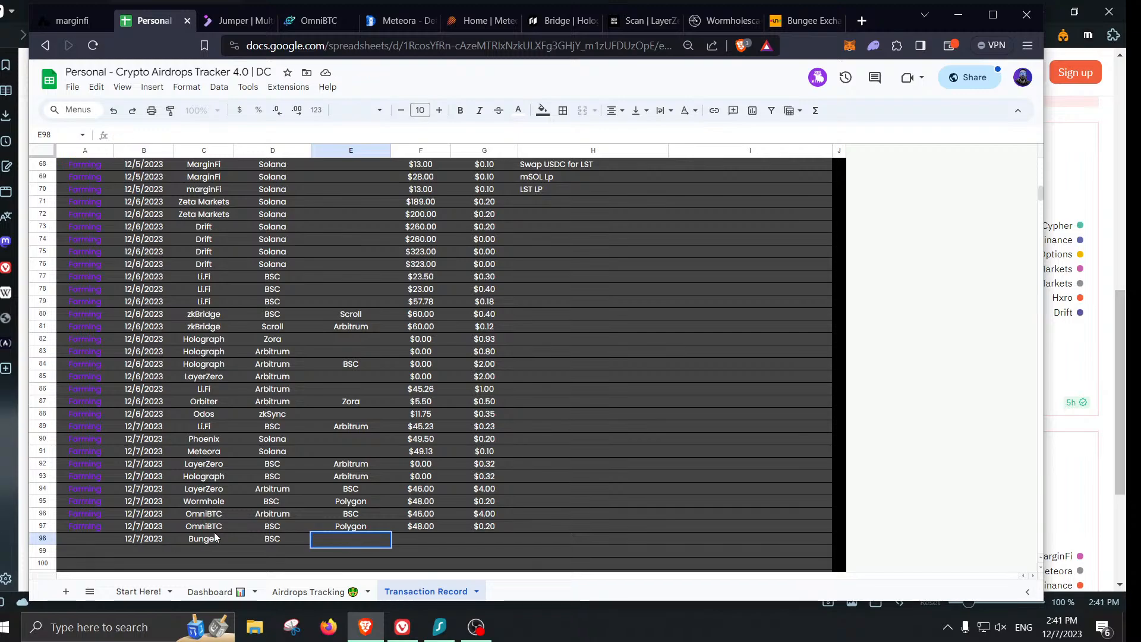
pyautogui.click(261, 535)
pyautogui.write('zk')
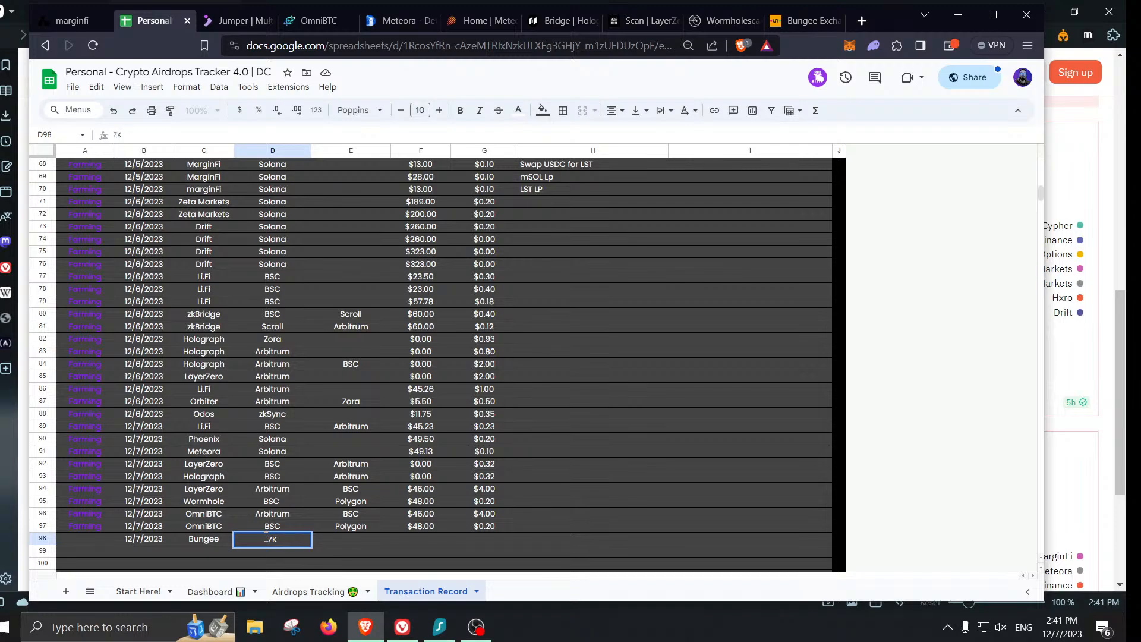
pyautogui.write('zkSync')
pyautogui.press('Tab')
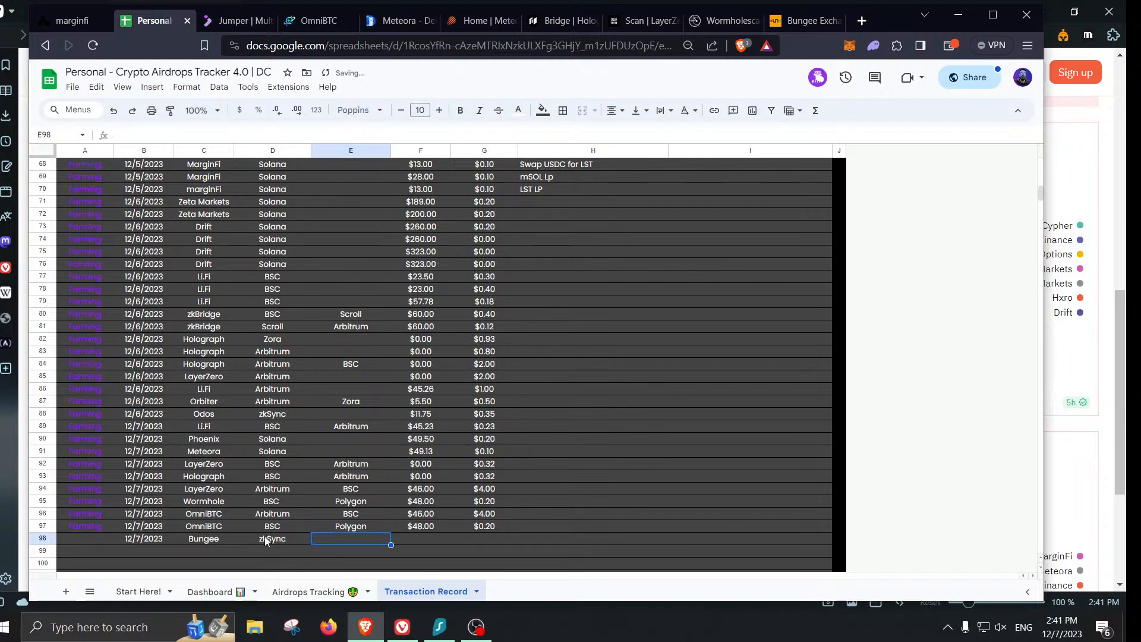
pyautogui.click(265, 539)
pyautogui.write('Pol')
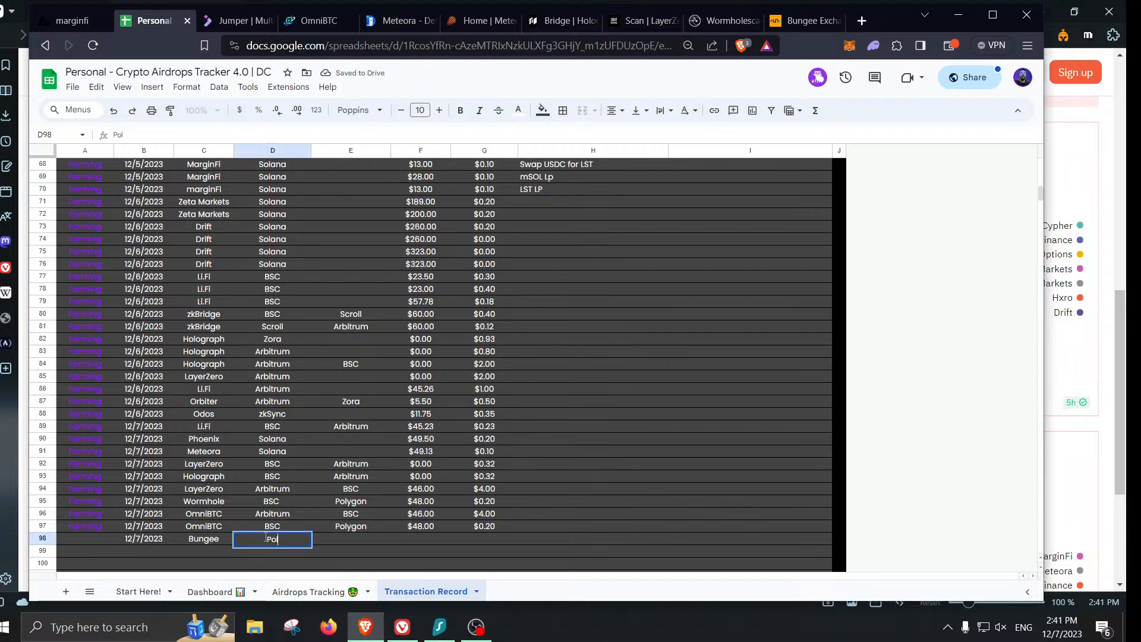
pyautogui.write('ygon')
pyautogui.press('Tab')
pyautogui.write('zk')
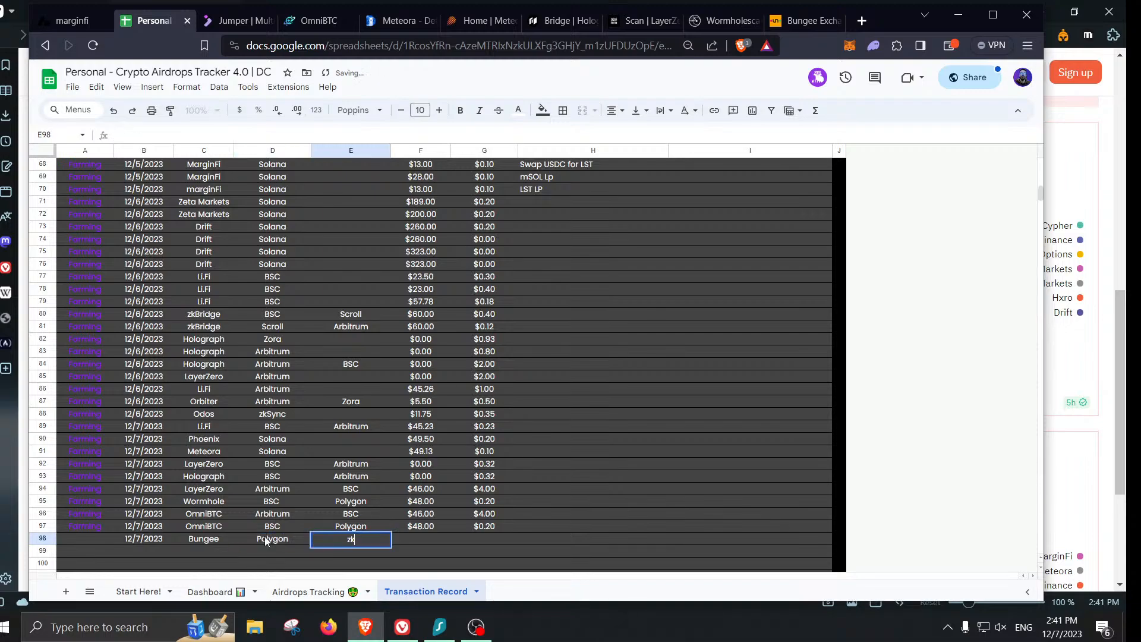
pyautogui.write('Sync')
pyautogui.press('Return')
# - Mark the Bungee row on Airdrops Tracking as Farming
pyautogui.click(309, 592)
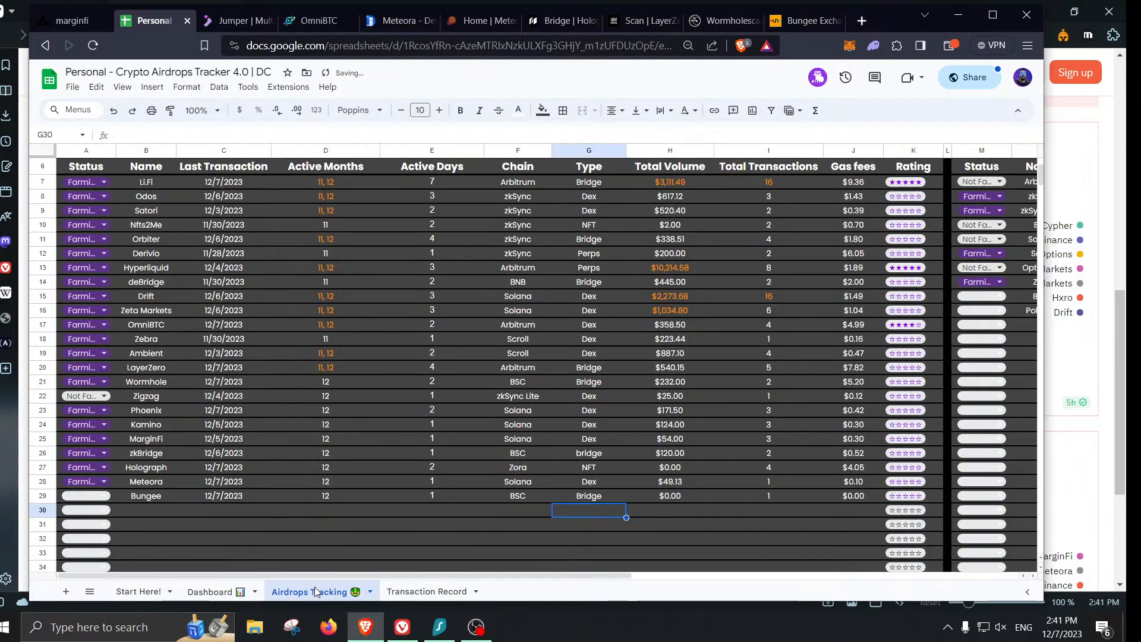
pyautogui.click(88, 496)
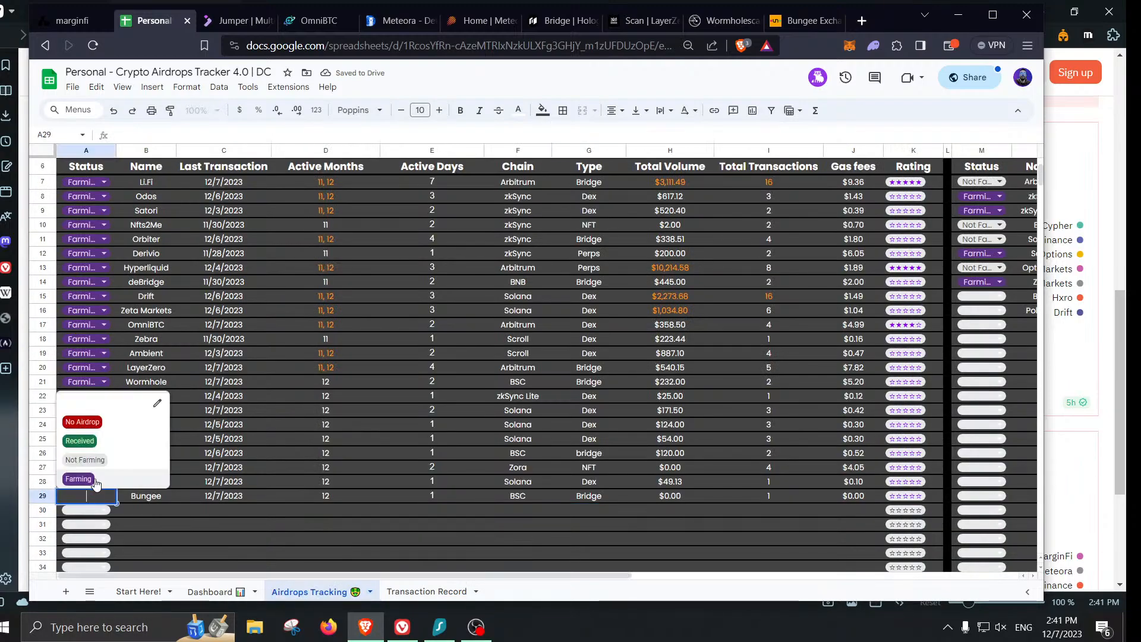
pyautogui.click(95, 479)
# - Enter $46 volume and a 0.11 fee in row 98
pyautogui.click(423, 591)
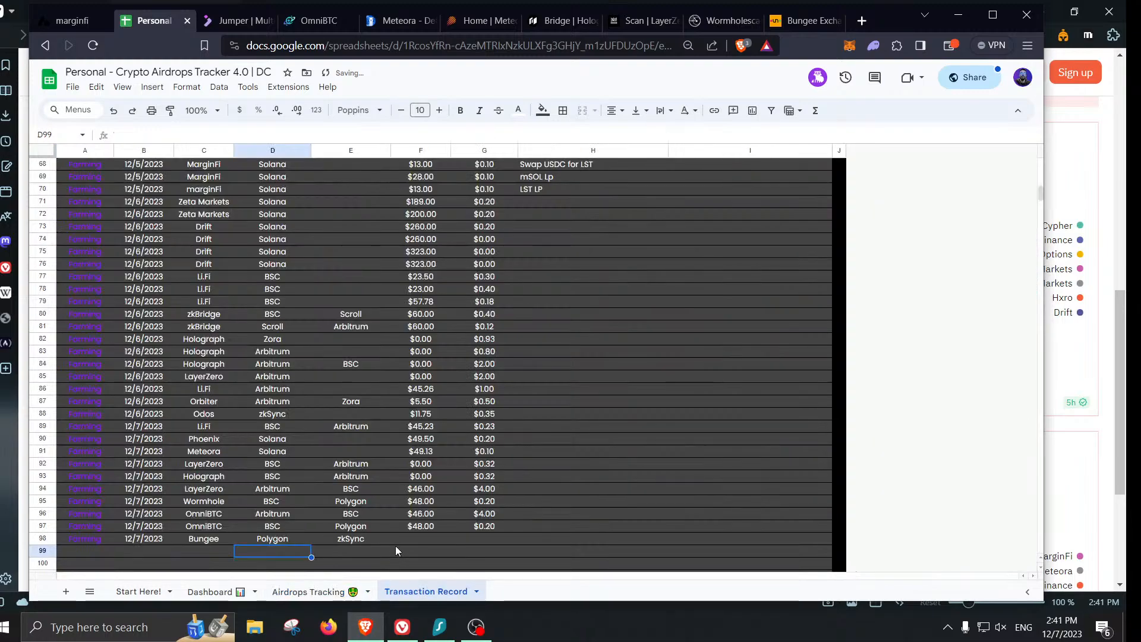
pyautogui.click(425, 541)
pyautogui.write('46')
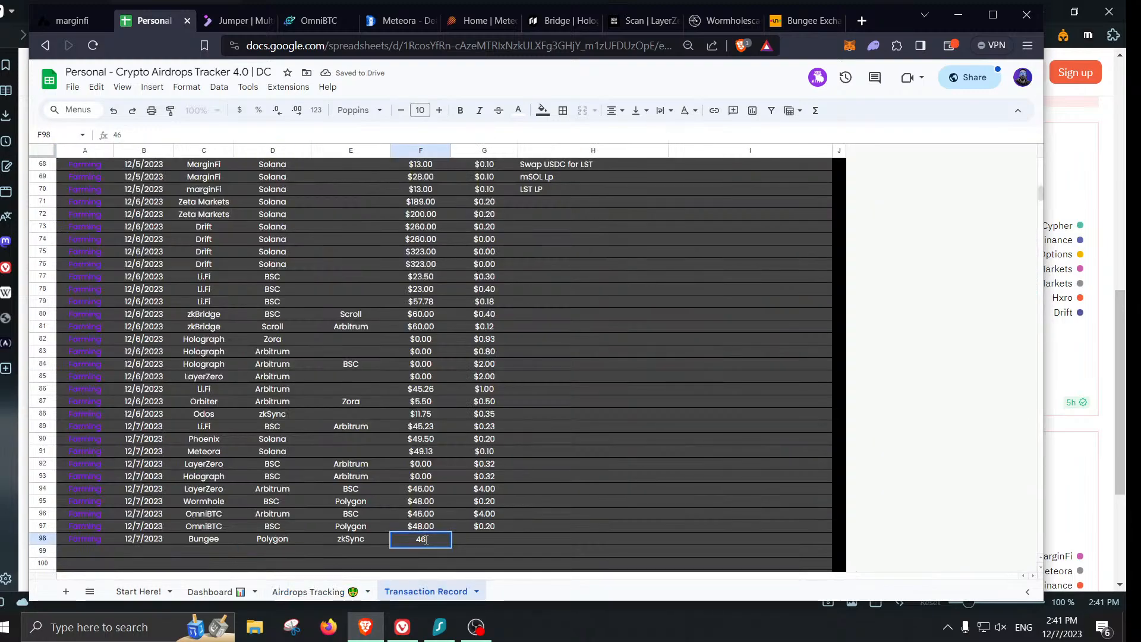
pyautogui.press('Tab')
pyautogui.write('0.11')
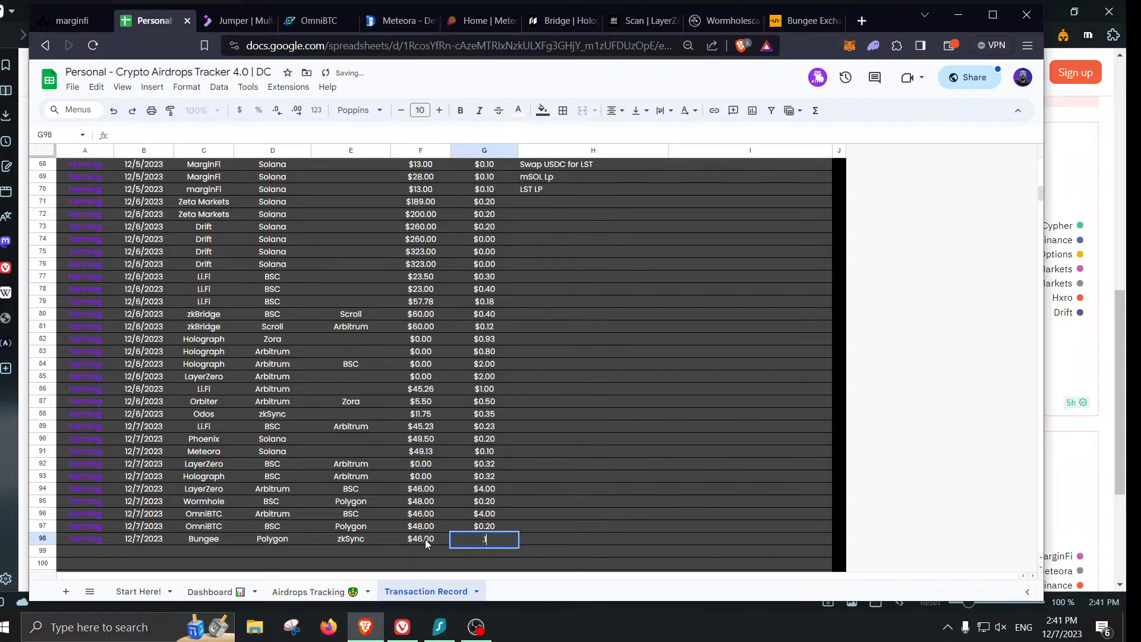
pyautogui.press('Return')
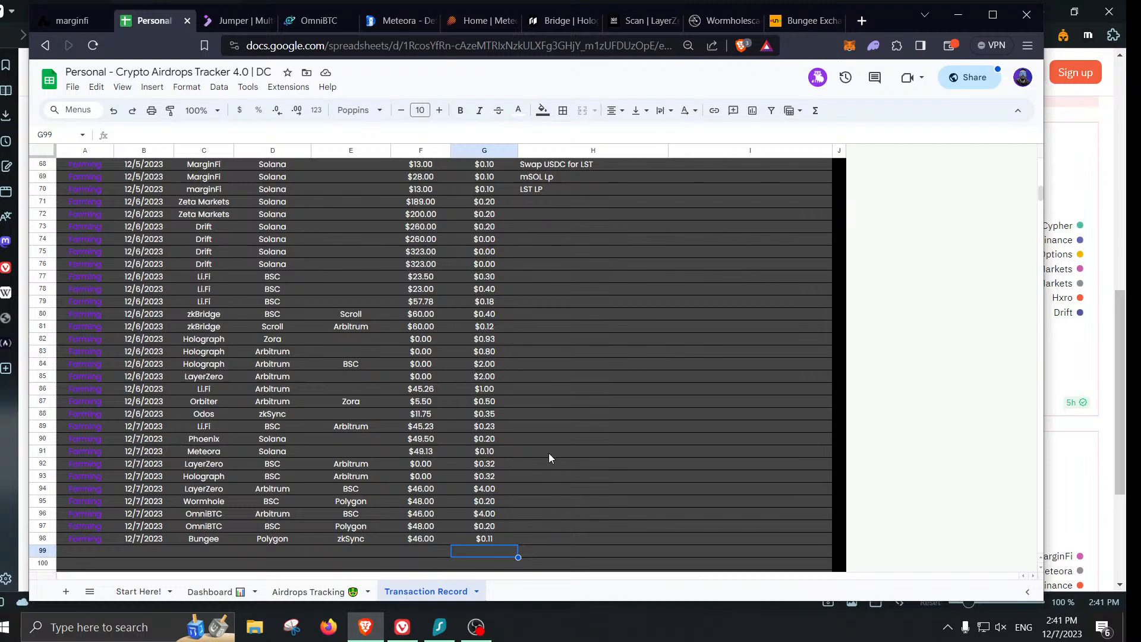
# - Switch MetaMask to zkSync Era and check its 0.0046 ETH token balance
pyautogui.click(914, 570)
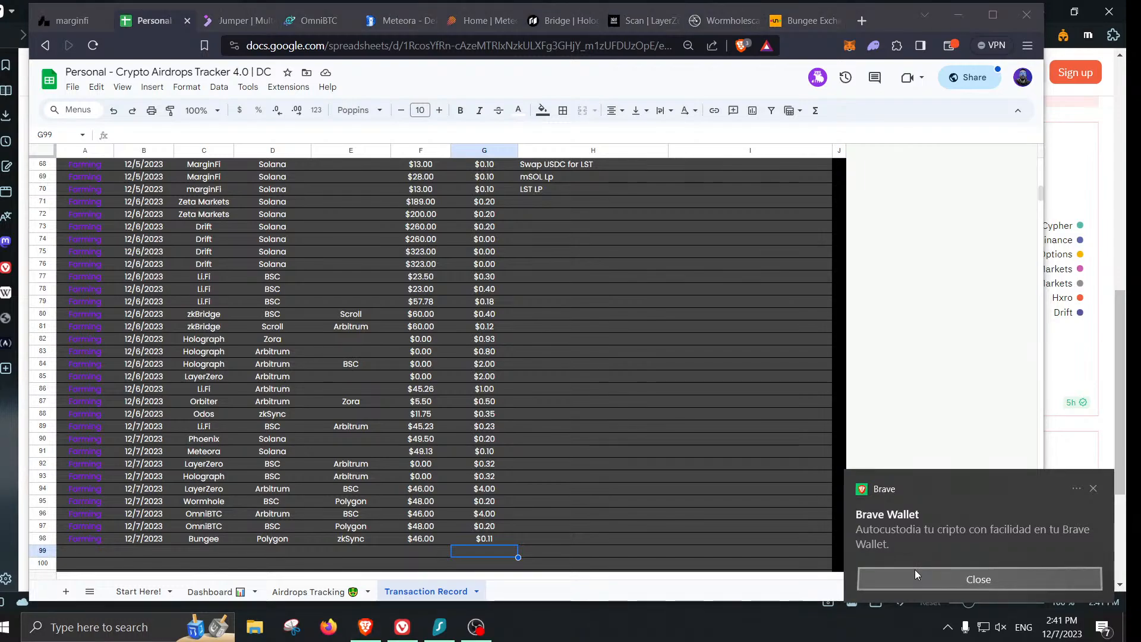
pyautogui.click(791, 28)
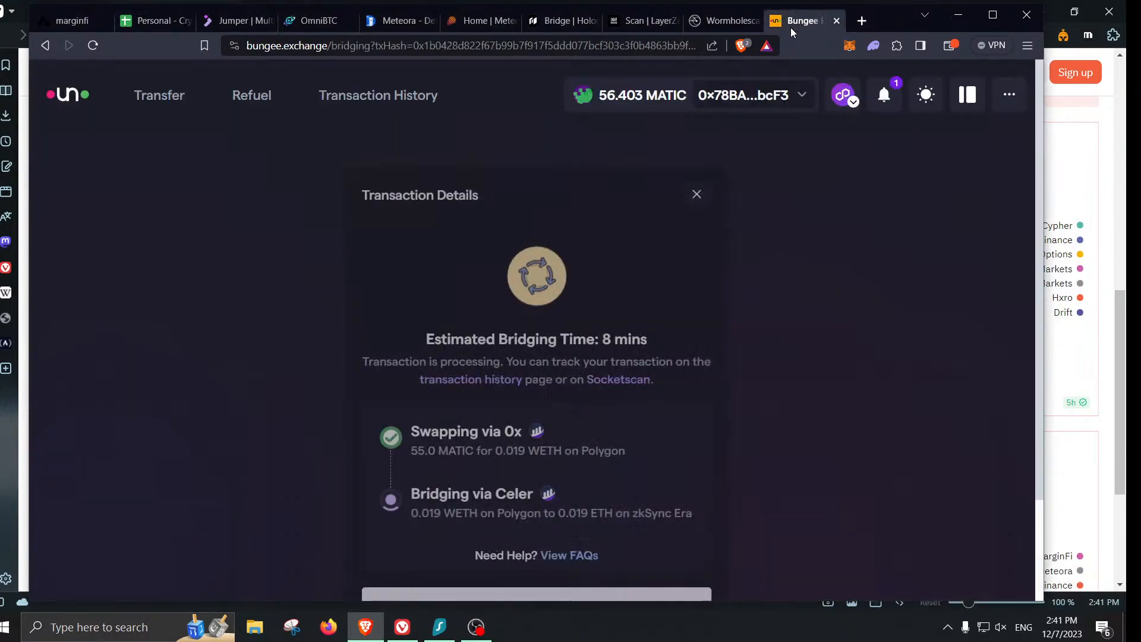
pyautogui.scroll(-1, 713, 400)
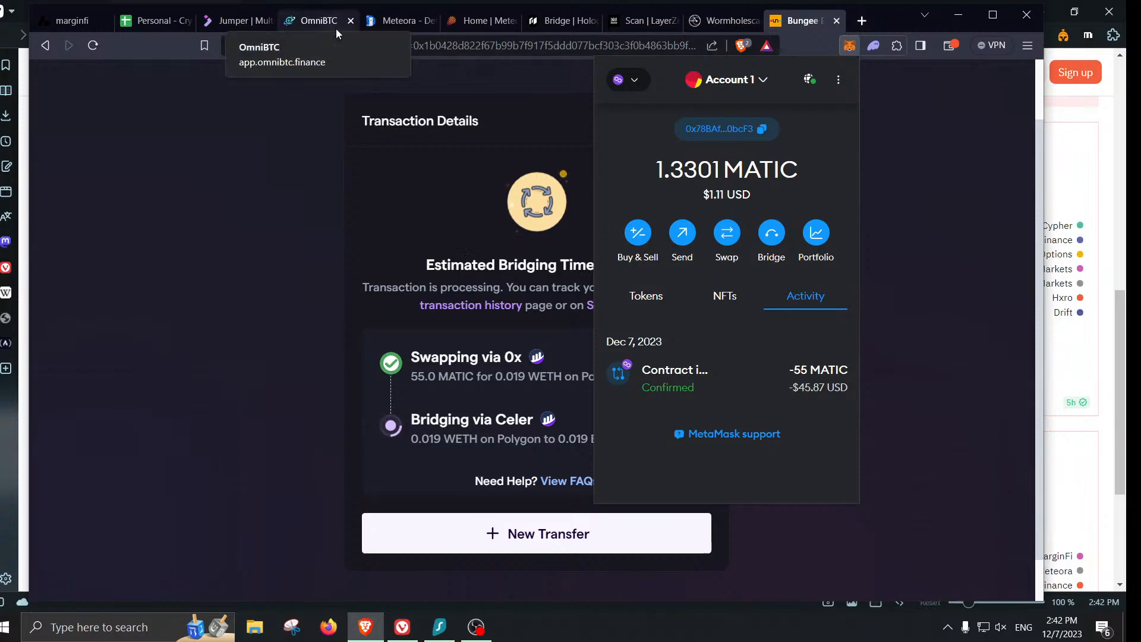
pyautogui.click(629, 80)
pyautogui.scroll(-3, 721, 298)
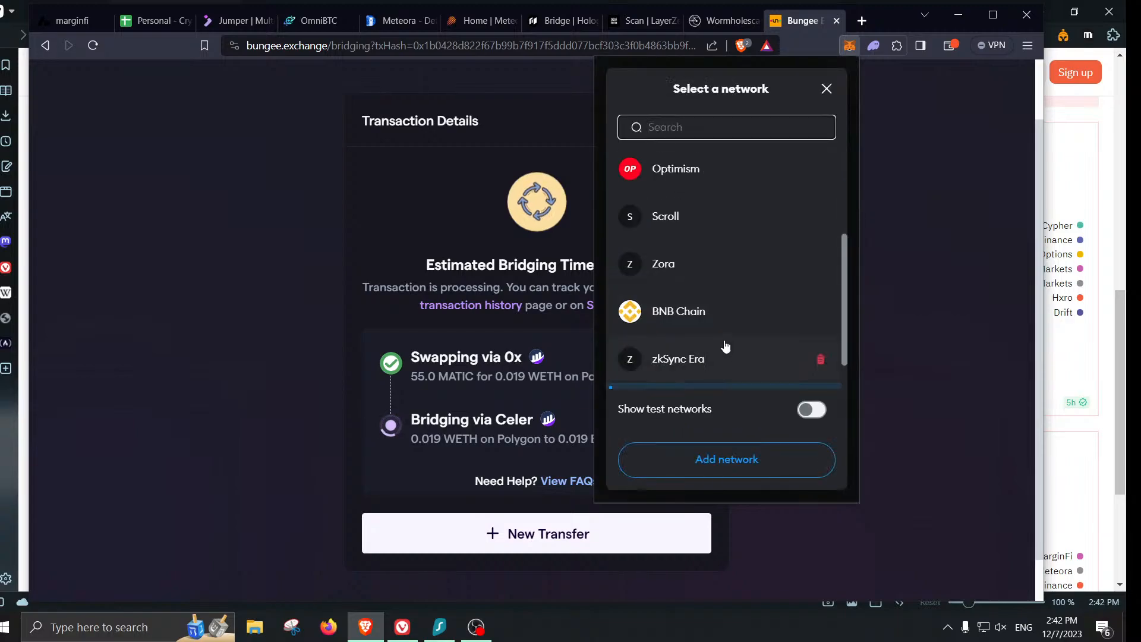
pyautogui.scroll(-2, 717, 287)
pyautogui.click(720, 300)
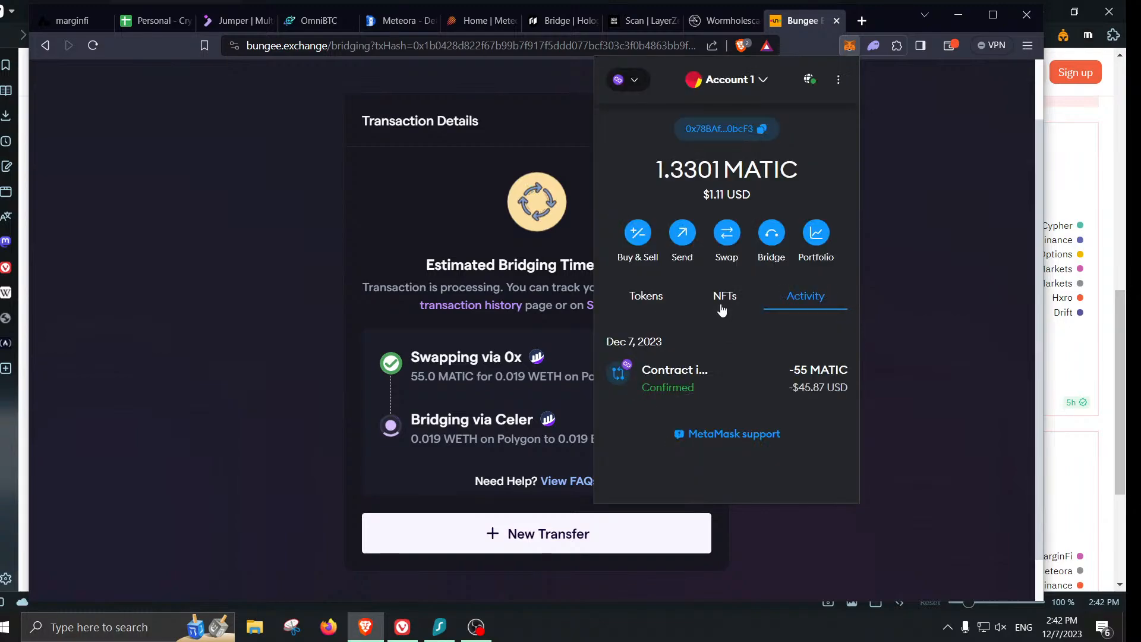
pyautogui.click(654, 301)
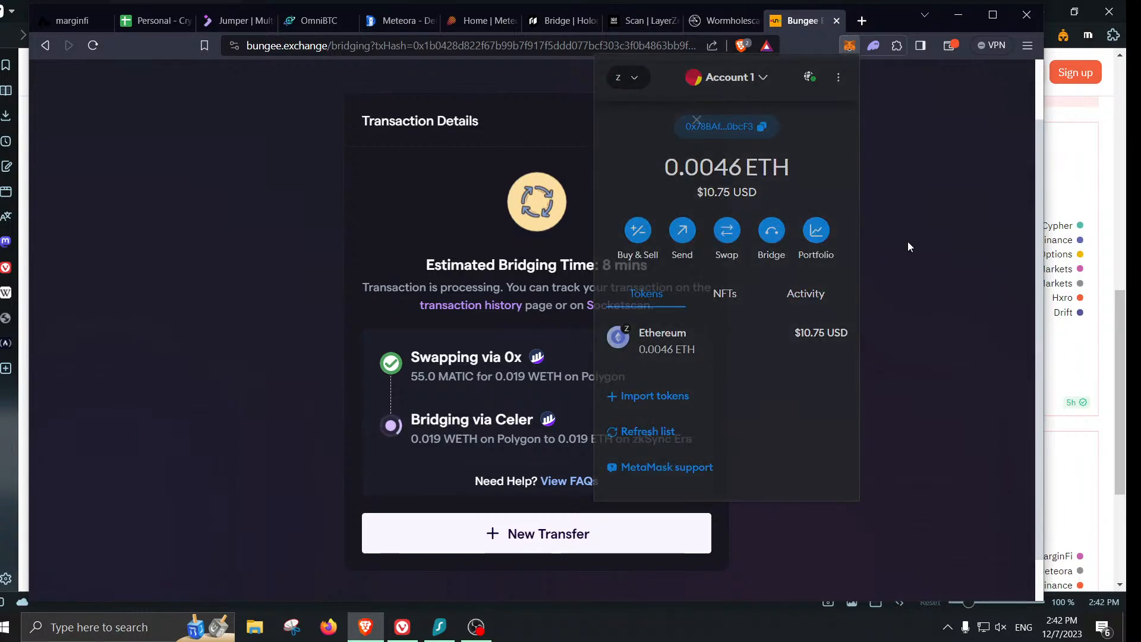
# - Close the Wormholescan page and go to the LayerZero scan page
pyautogui.click(762, 25)
pyautogui.click(756, 22)
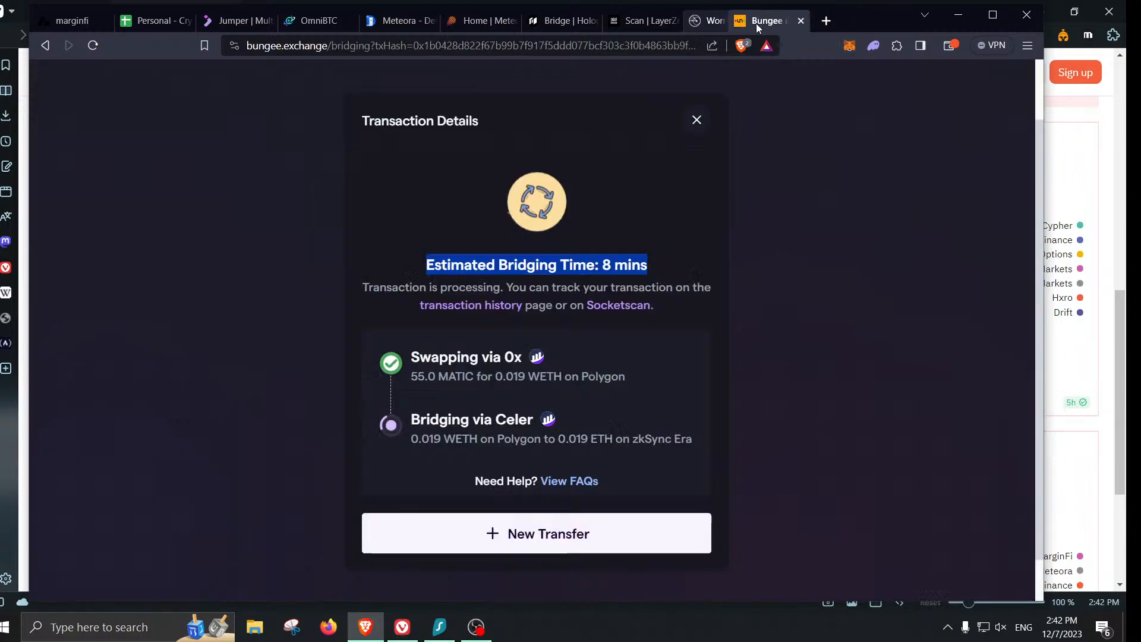
pyautogui.click(661, 23)
# - Close the LayerZero scan page and open a blank new tab beside Bungee Exchange
pyautogui.click(675, 21)
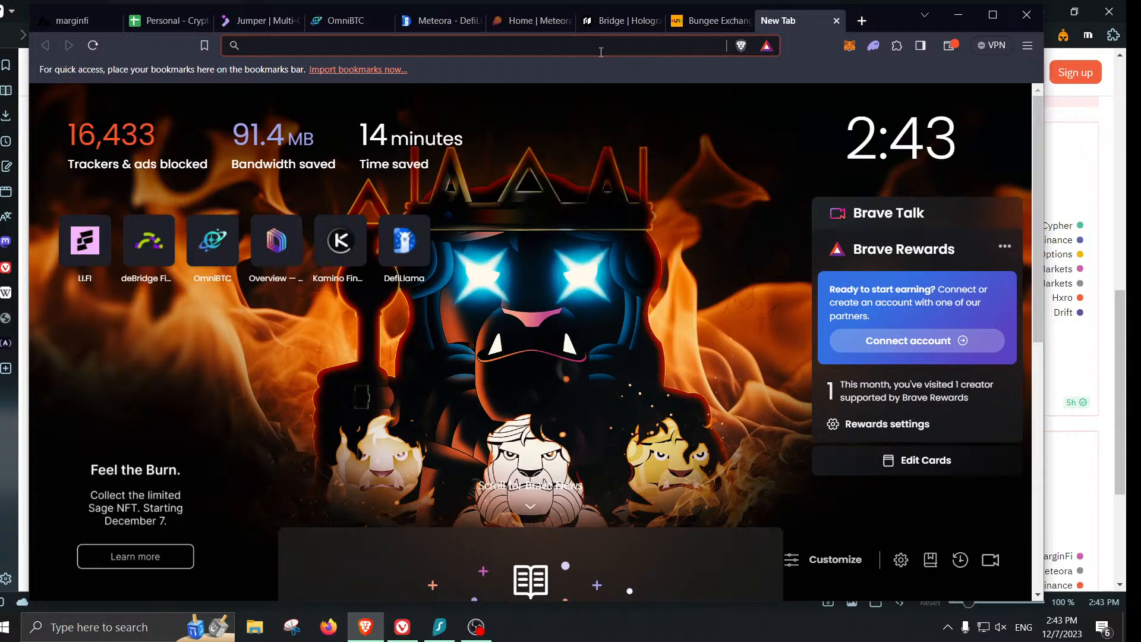
# - Load odos.xyz, close the Meteora - DefiLlama tab, and connect the Phantom wallet on Meteora Pools
pyautogui.write('odos')
pyautogui.press('Return')
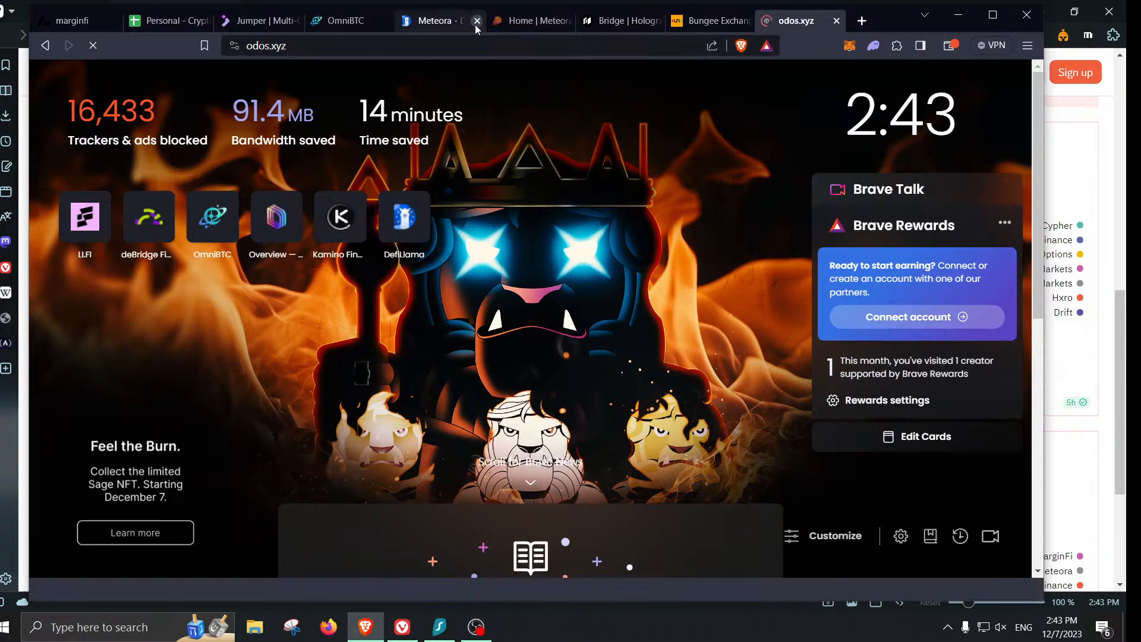
pyautogui.click(478, 21)
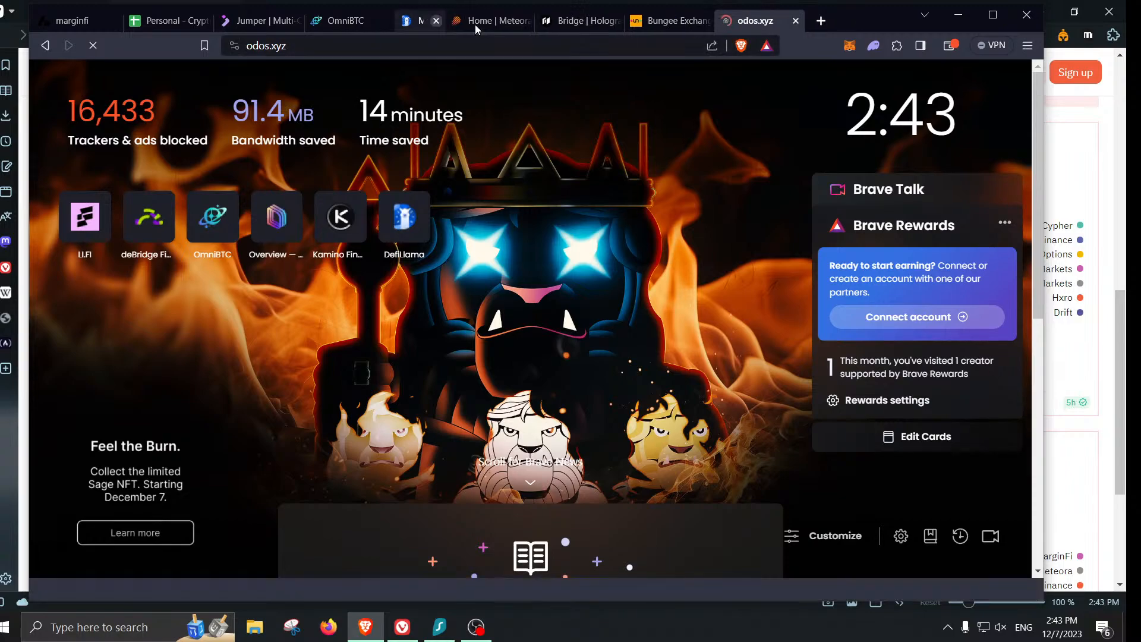
pyautogui.click(475, 24)
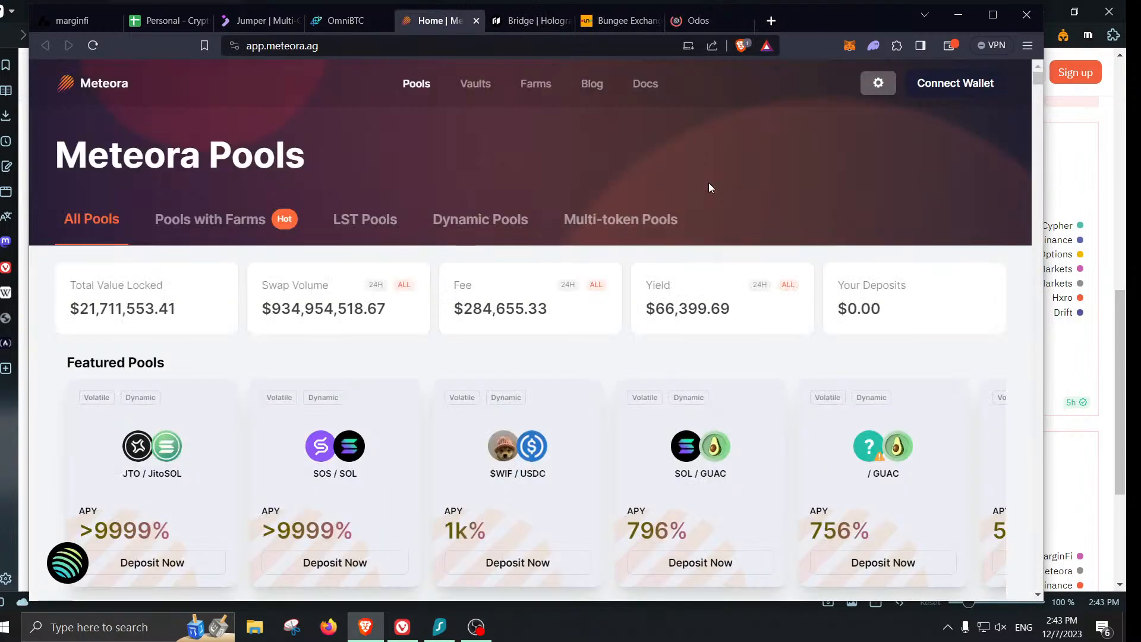
pyautogui.click(964, 89)
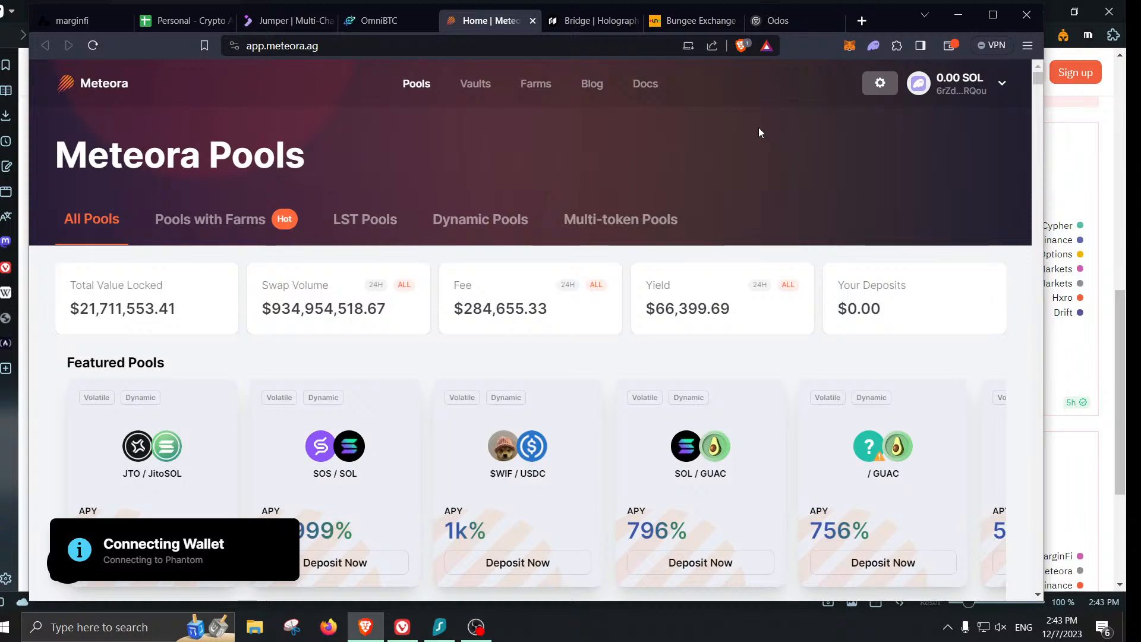
# - Open Meteora's Dynamic Vaults list showing the $49.37 deposit held in the USDC vault
pyautogui.click(479, 88)
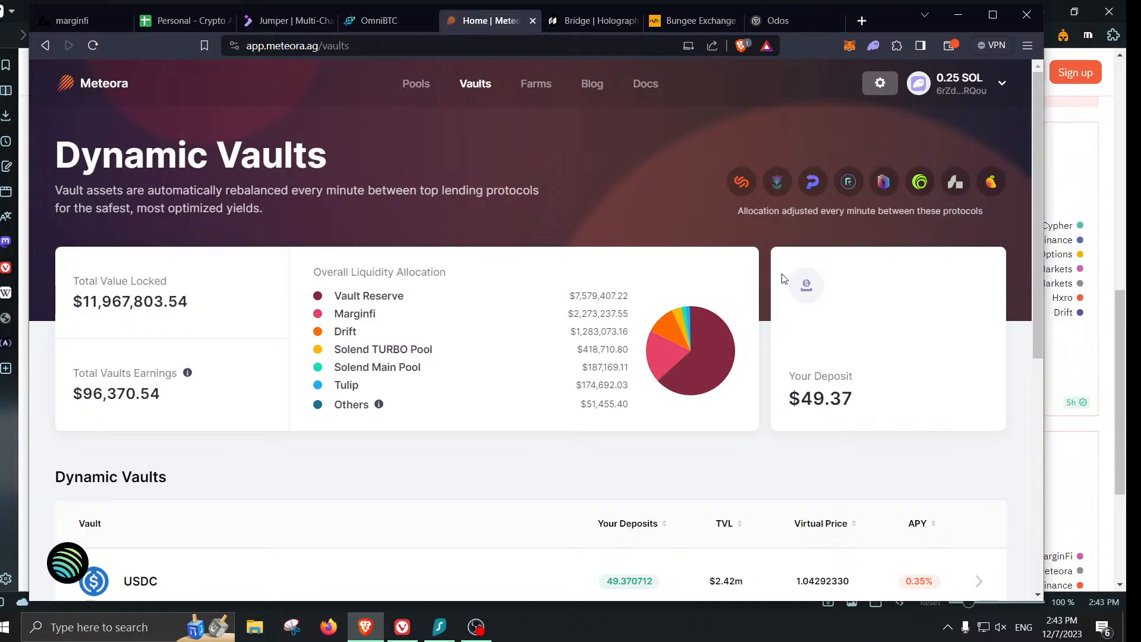
pyautogui.scroll(-1, 716, 410)
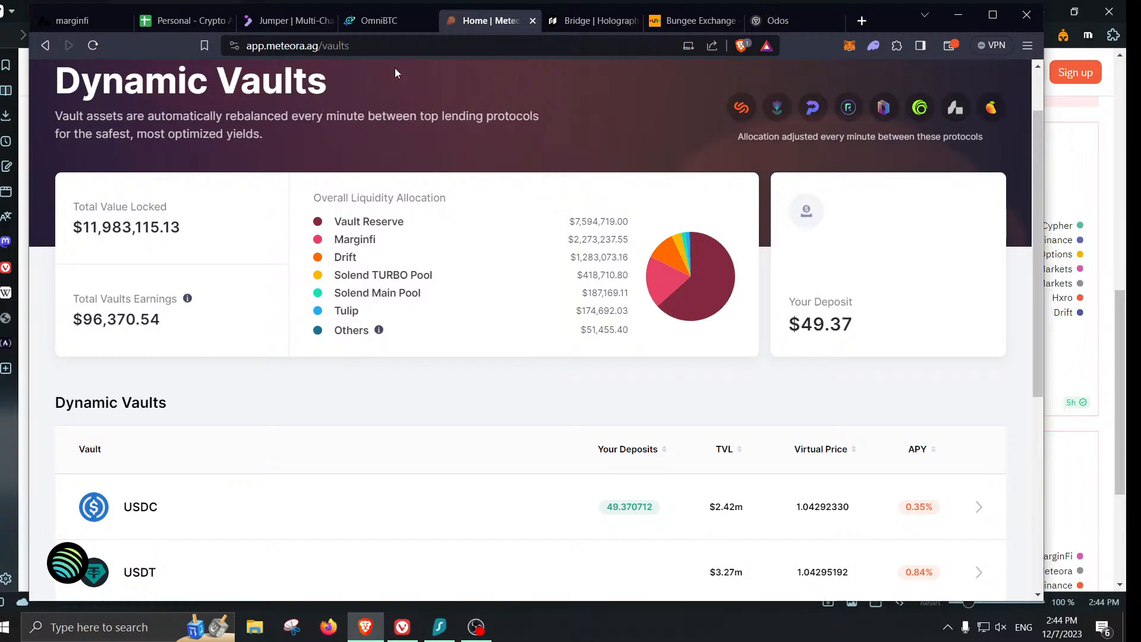
# - Look up the Wormhole entry in tracker cell C95
pyautogui.click(380, 21)
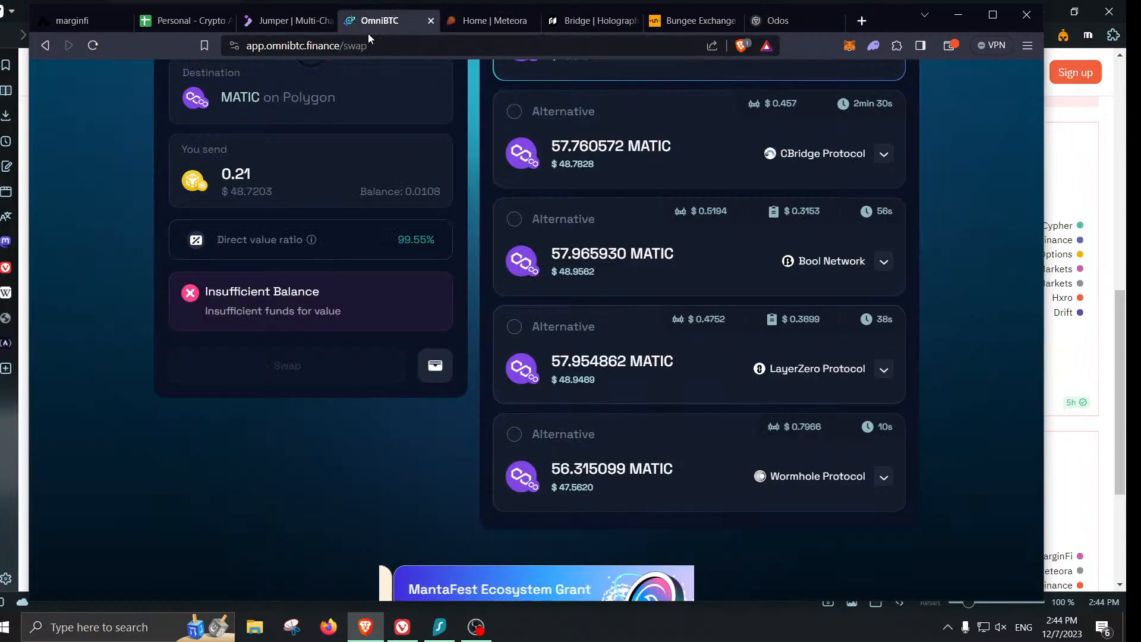
pyautogui.click(178, 21)
pyautogui.click(218, 501)
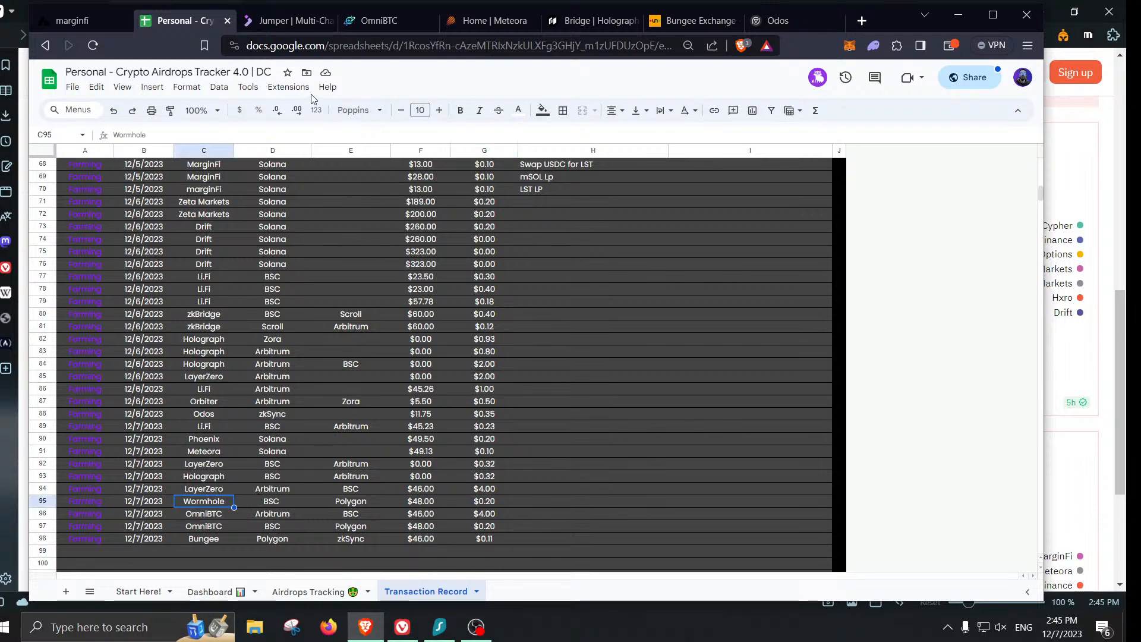
# - Compare OmniBTC's routes for 0.21 BNB to about 57.88 MATIC, selecting the Wormhole Protocol route
pyautogui.click(381, 20)
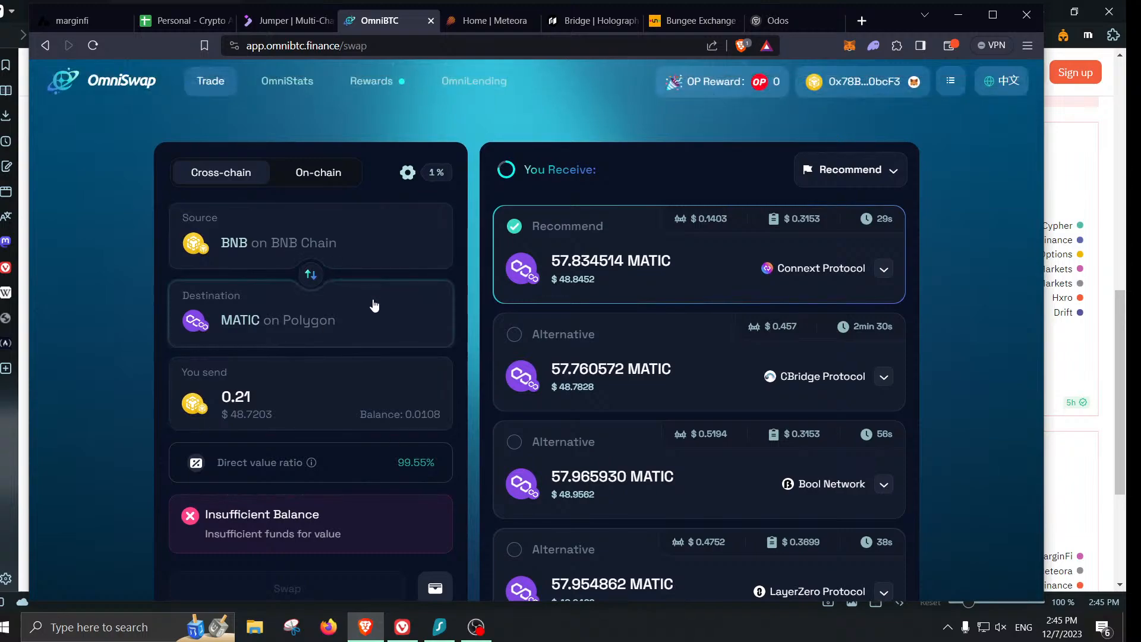
pyautogui.scroll(-4, 675, 308)
pyautogui.scroll(4, 657, 505)
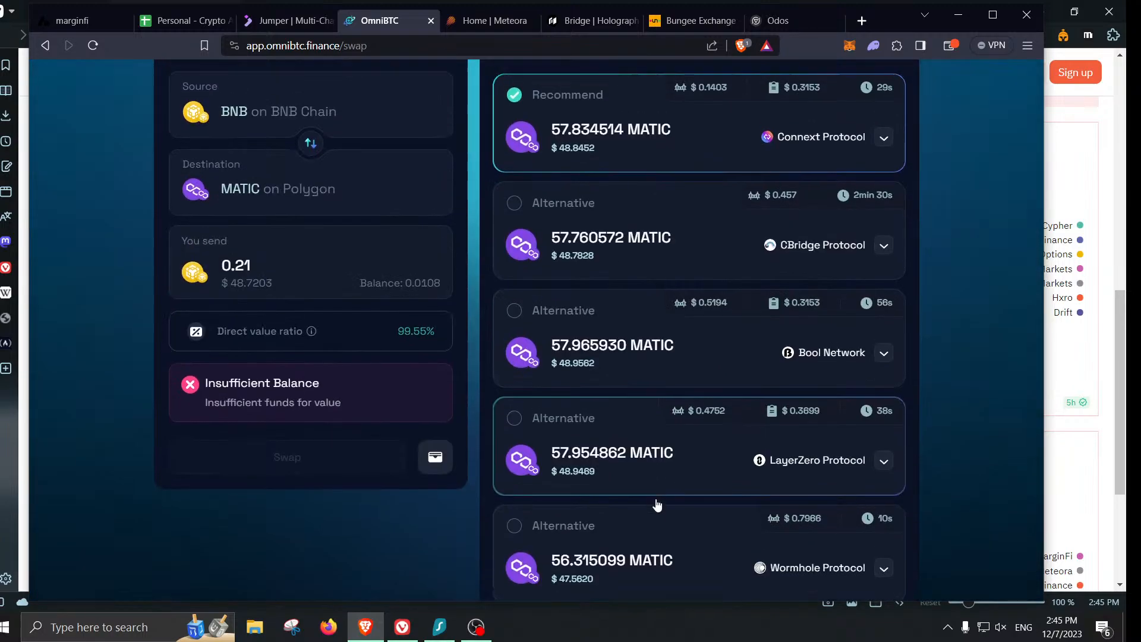
pyautogui.scroll(-4, 664, 300)
pyautogui.scroll(-1, 664, 299)
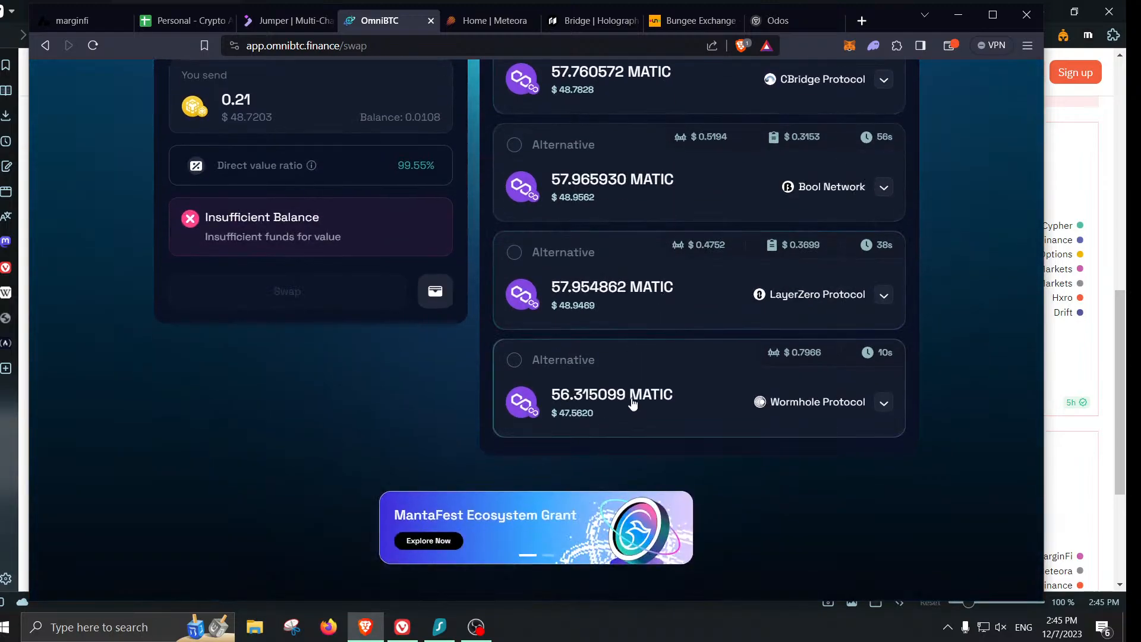
pyautogui.click(760, 403)
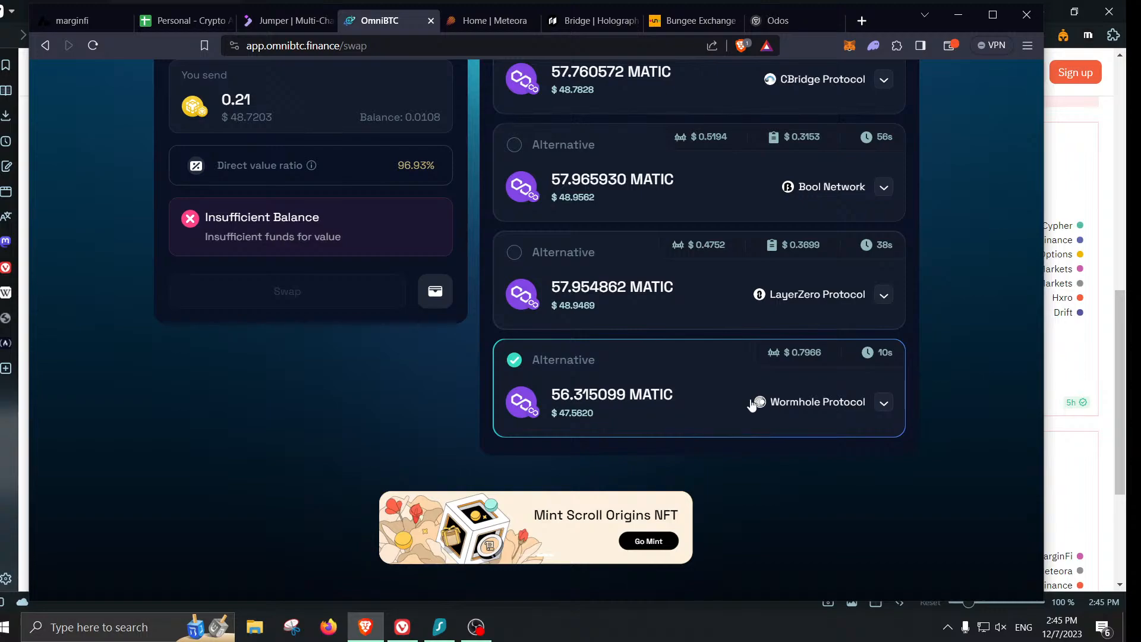
pyautogui.scroll(4, 979, 453)
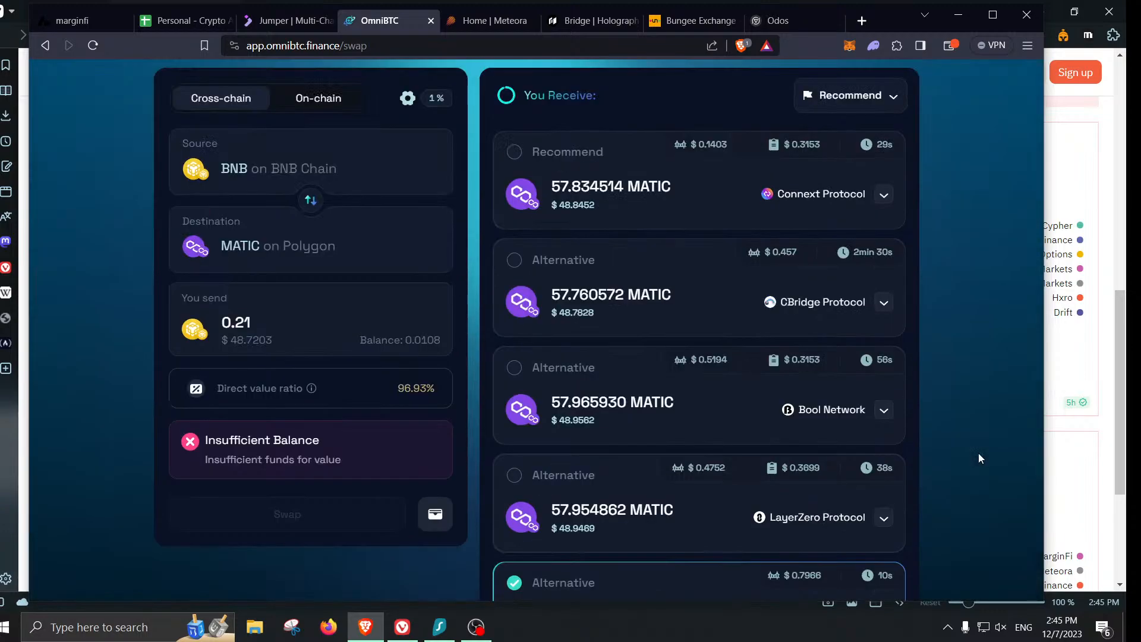
pyautogui.scroll(-1, 980, 458)
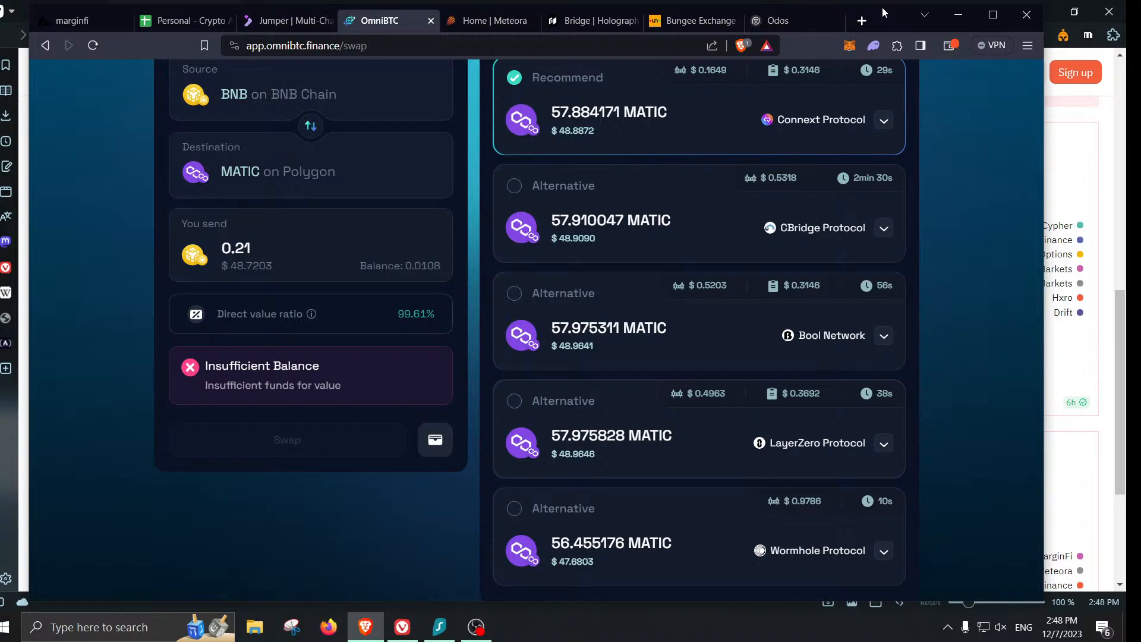
# - Check the 0.0046 ETH wallet balance and Bungee bridge status, then launch the Odos swap app
pyautogui.click(778, 12)
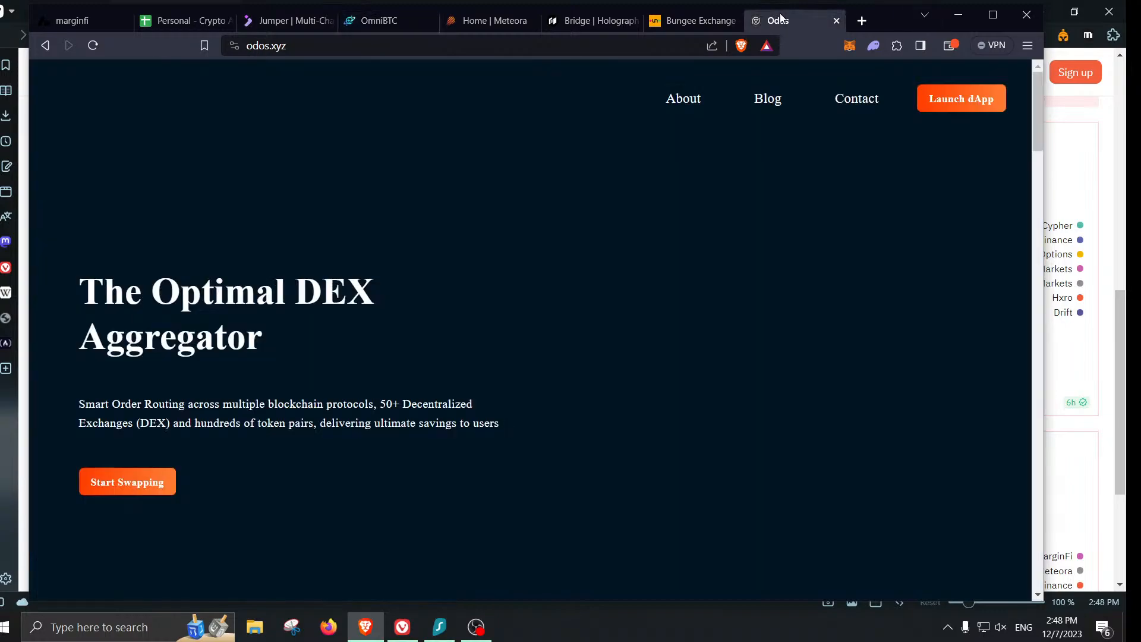
pyautogui.click(849, 48)
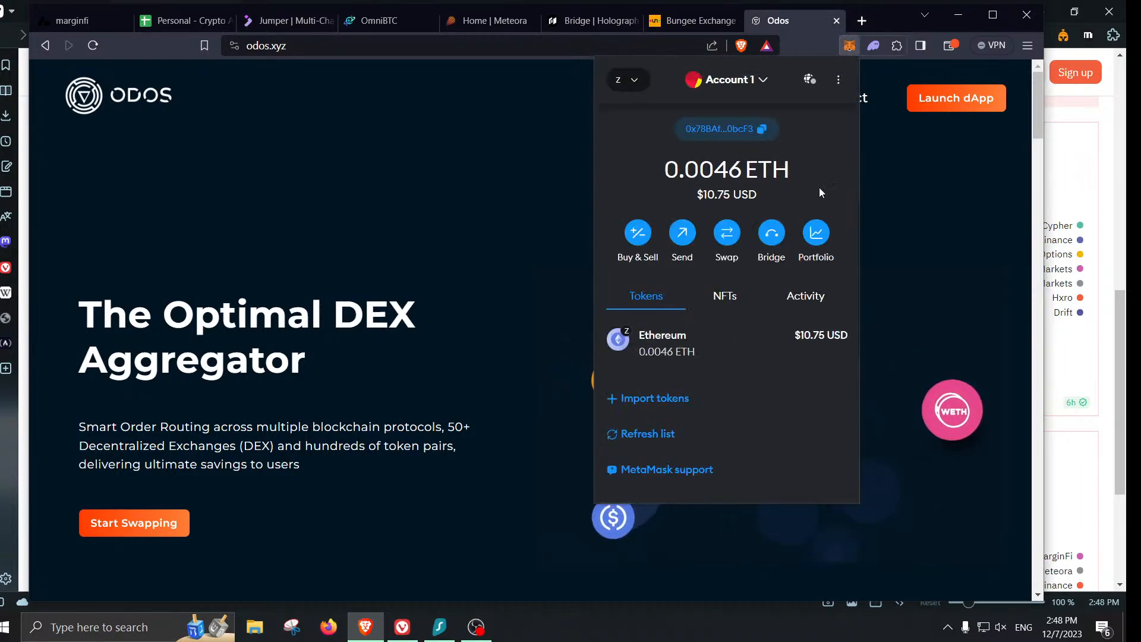
pyautogui.click(678, 21)
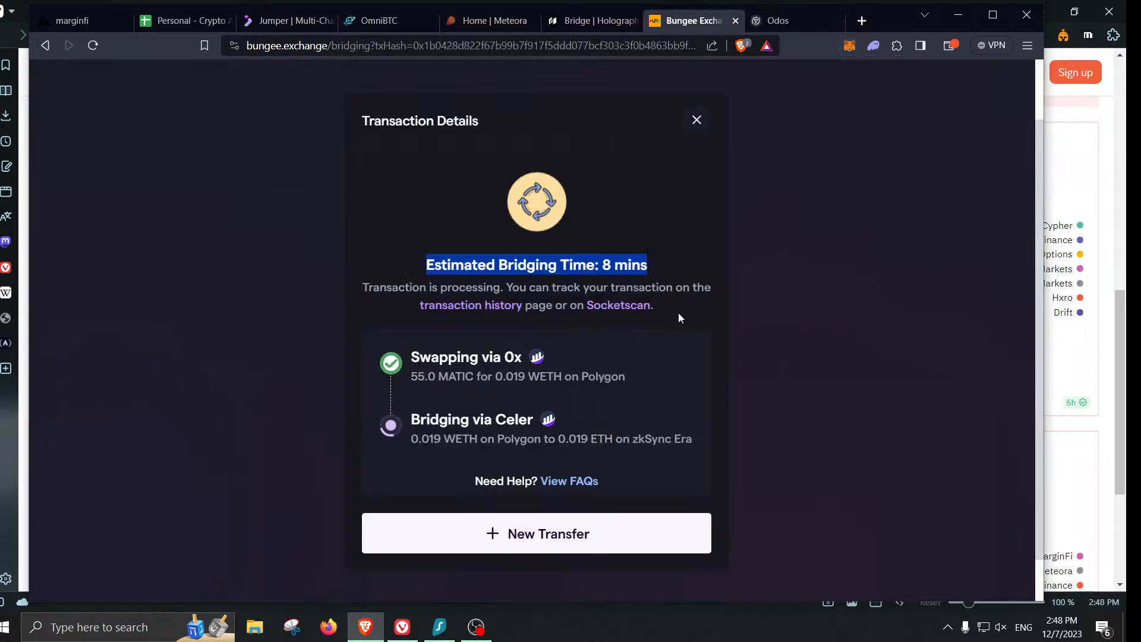
pyautogui.click(780, 27)
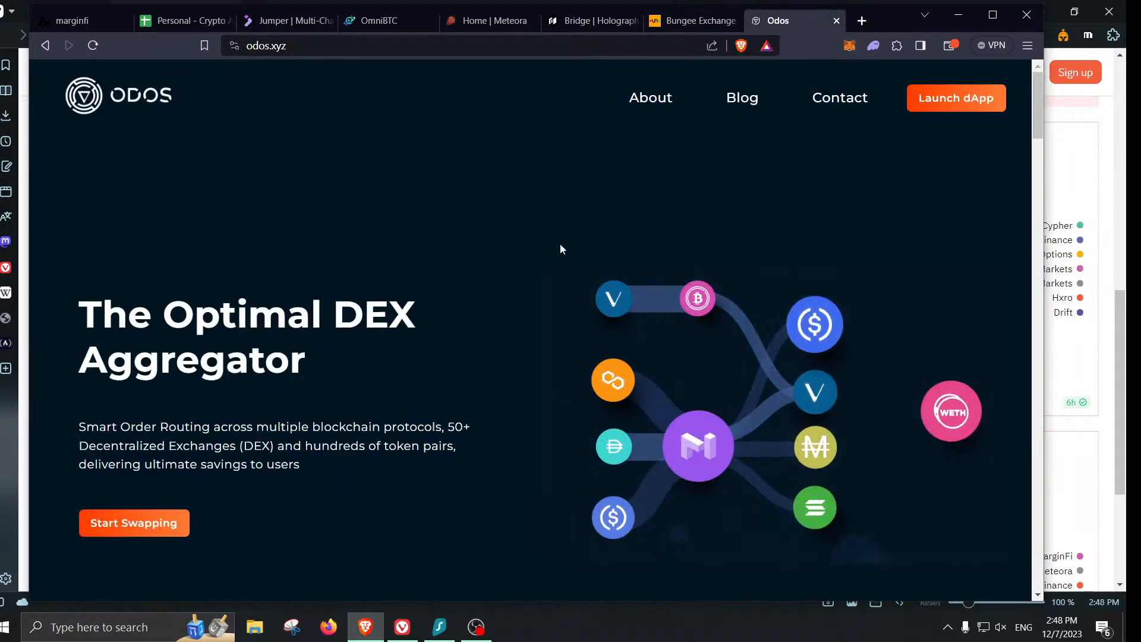
pyautogui.click(135, 525)
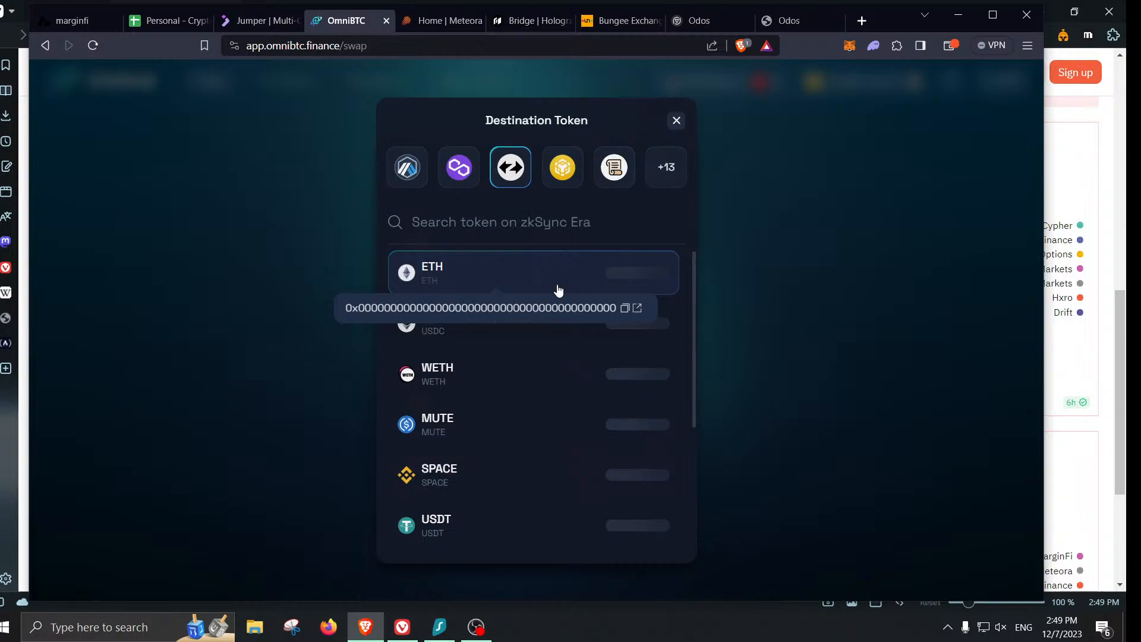
# - Make ETH on zkSync Era OmniBTC's destination, confirm Bungee delivered 0.019 WETH, and relaunch Odos swap
pyautogui.click(535, 272)
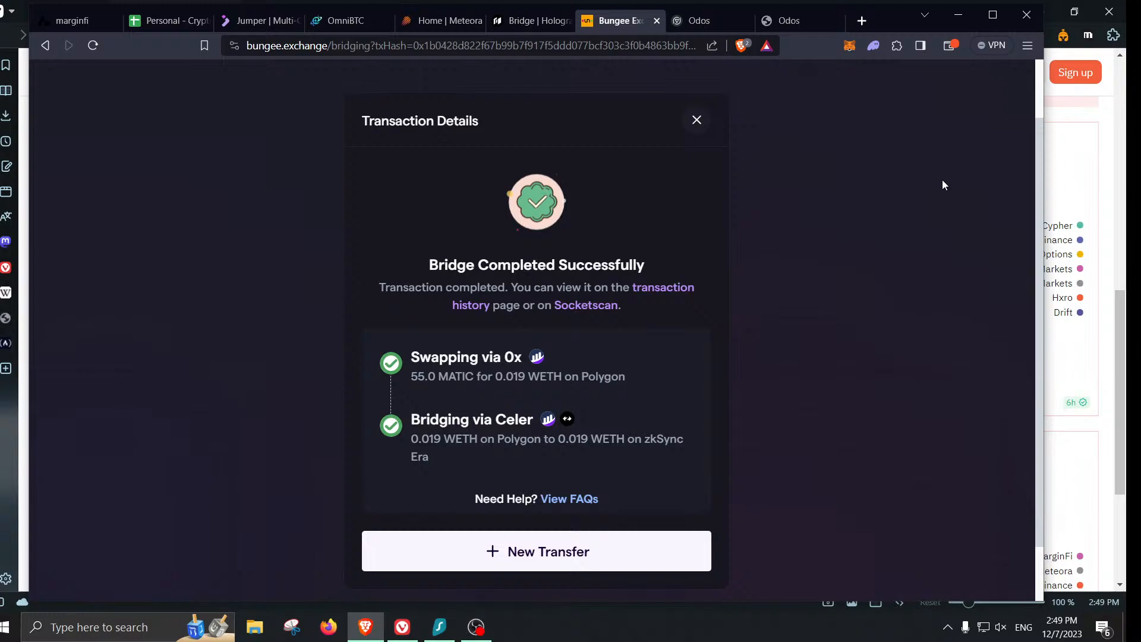
pyautogui.click(704, 23)
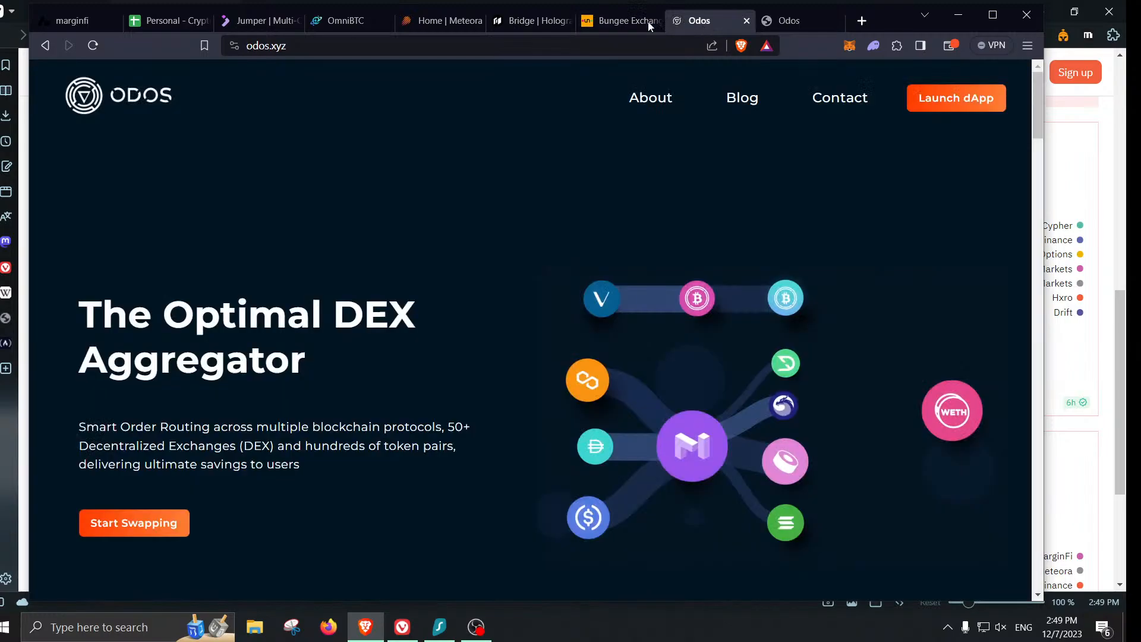
pyautogui.click(257, 22)
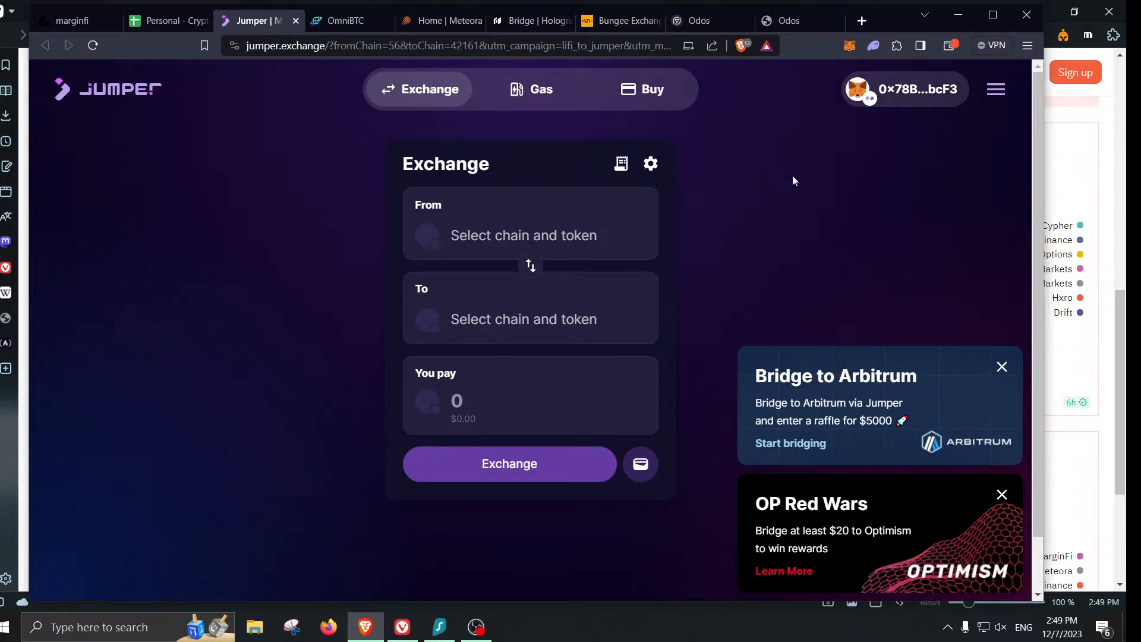
pyautogui.click(697, 21)
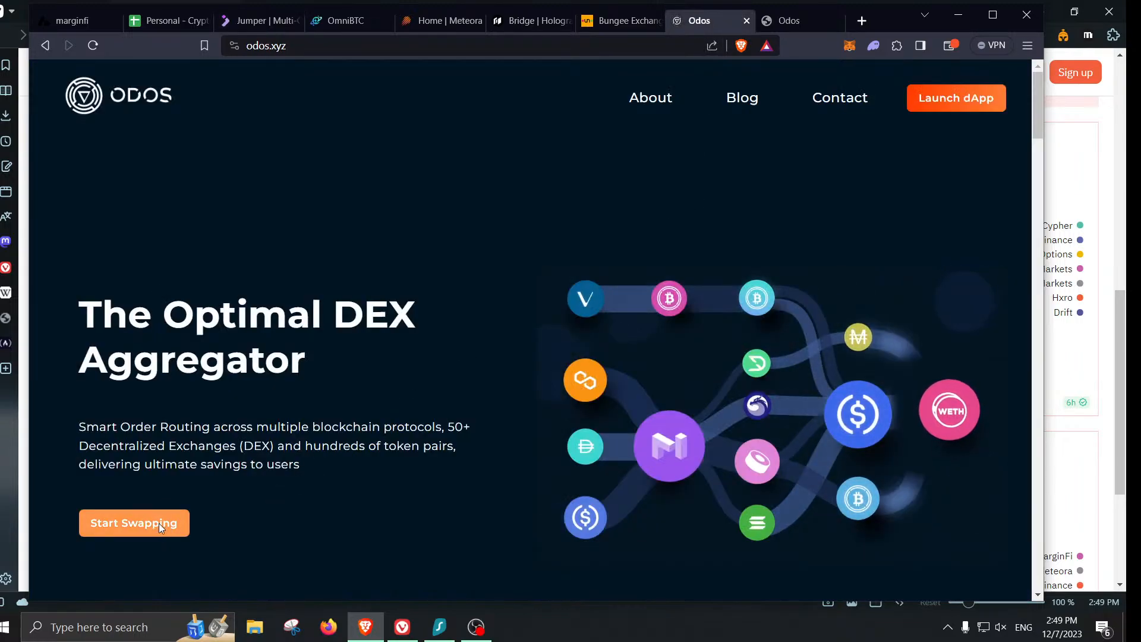
pyautogui.click(133, 523)
# - Close the two leftover Odos tabs and bring up Jumper Exchange, moving its tab
pyautogui.click(756, 21)
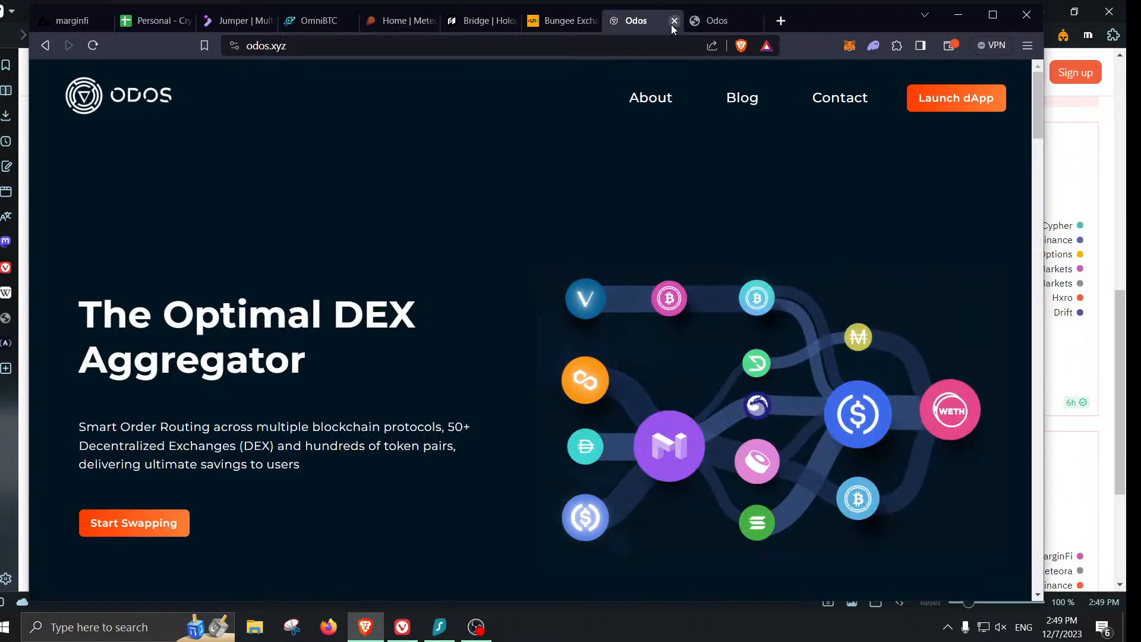
pyautogui.click(672, 22)
pyautogui.moveTo(232, 21); pyautogui.dragTo(680, 26)
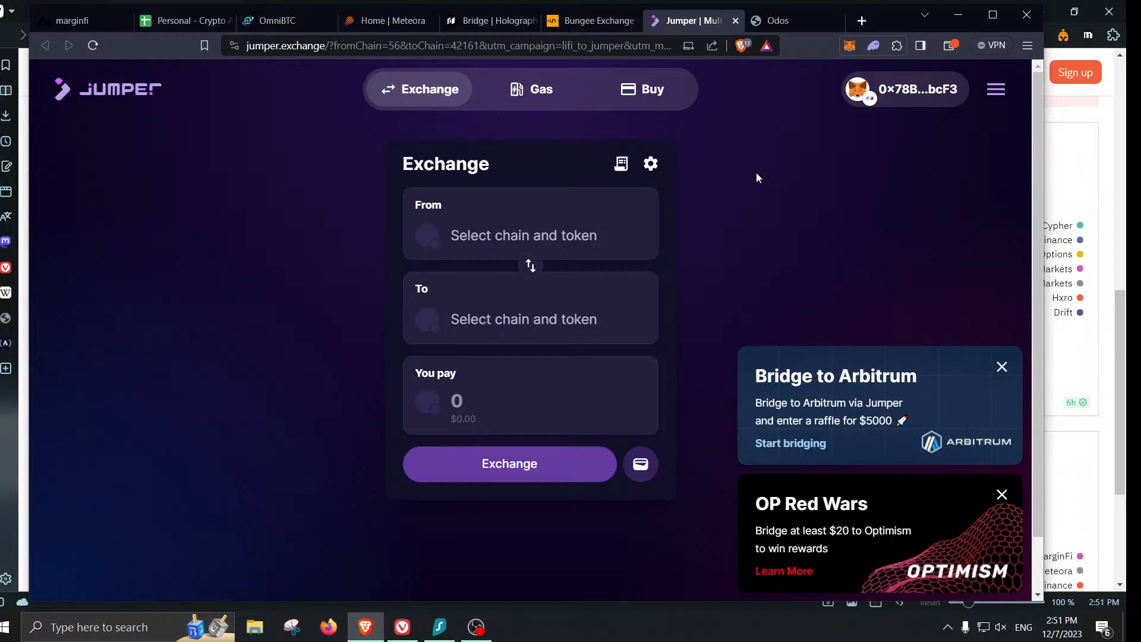
# - Compute 9000 ÷ 30 = 300 in Windows Calculator, clear it, and return to Jumper Exchange
pyautogui.click(6, 627)
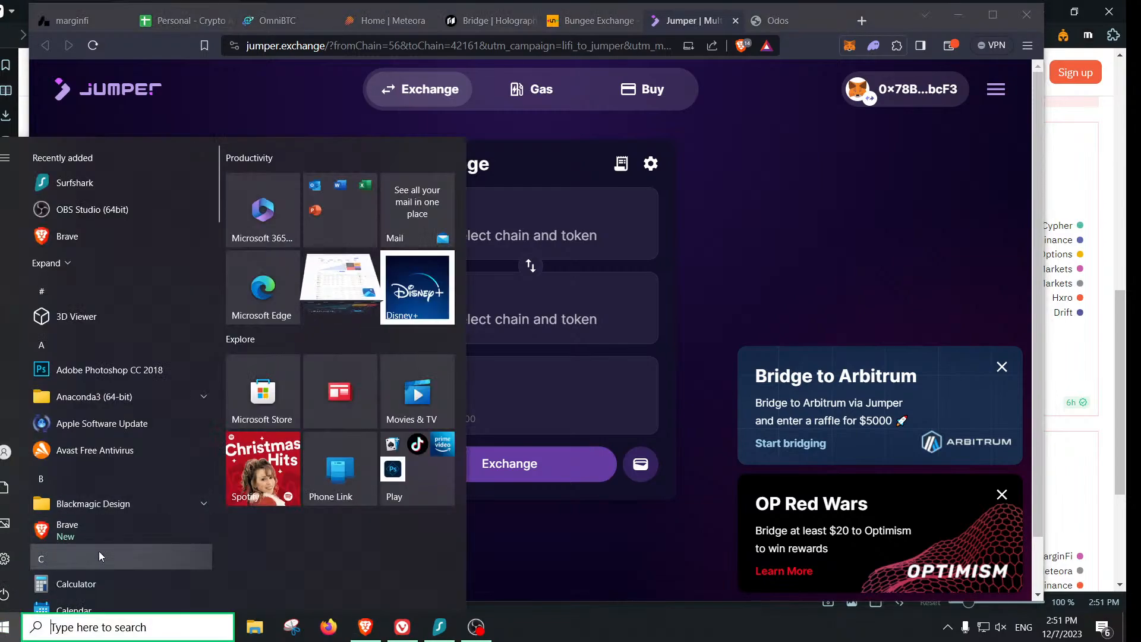
pyautogui.click(99, 581)
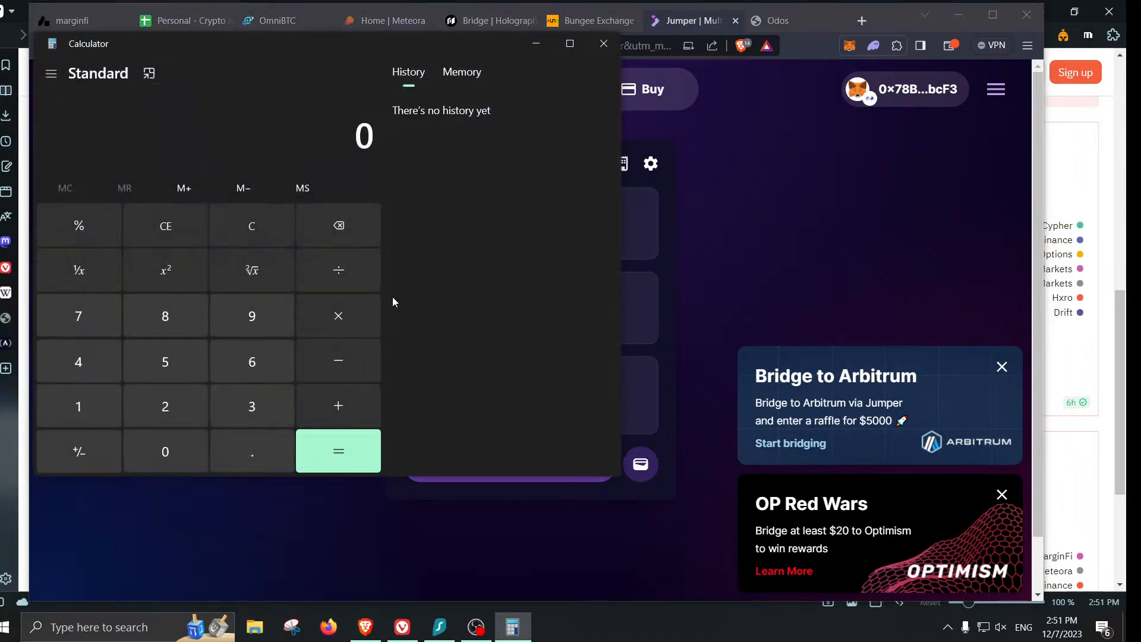
pyautogui.click(252, 316)
pyautogui.click(165, 452)
pyautogui.doubleClick(166, 452)
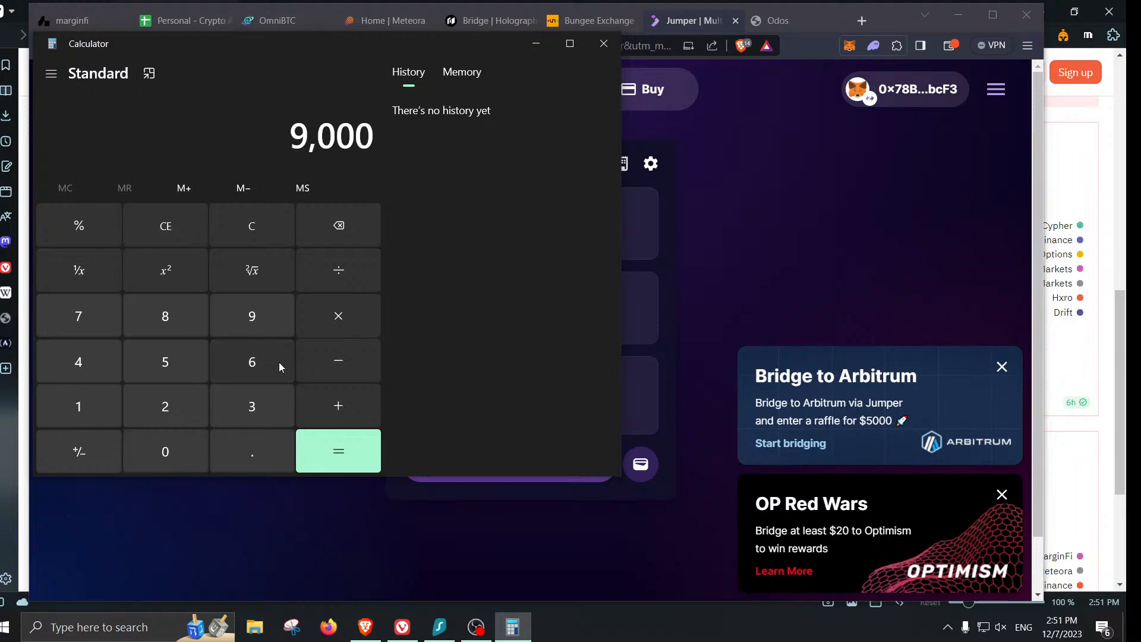
pyautogui.click(333, 275)
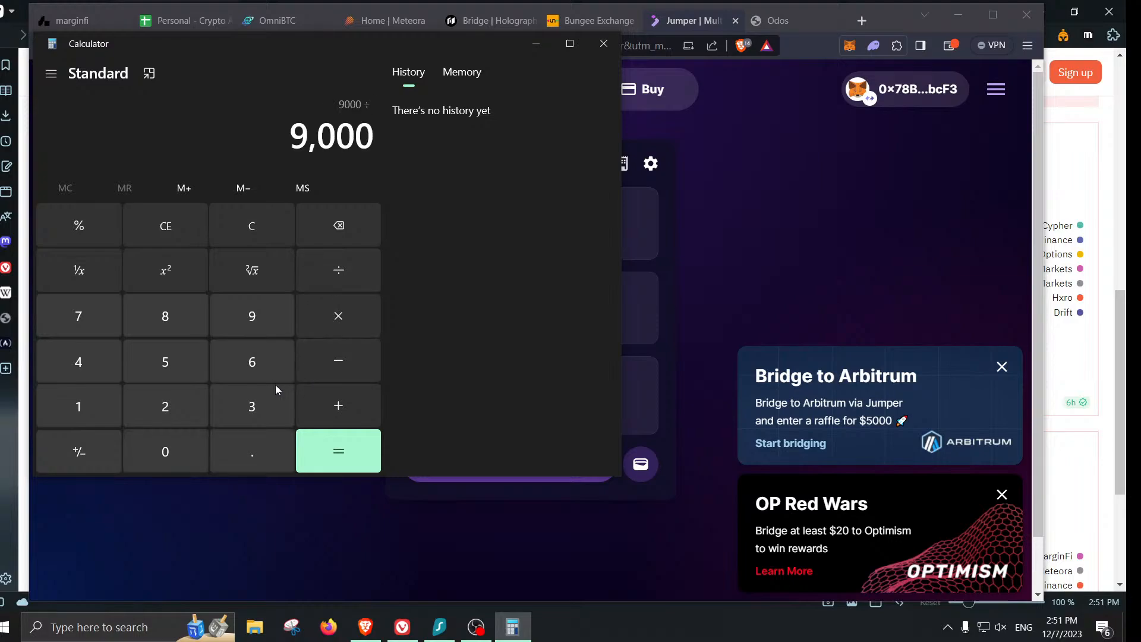
pyautogui.write('30')
pyautogui.click(338, 453)
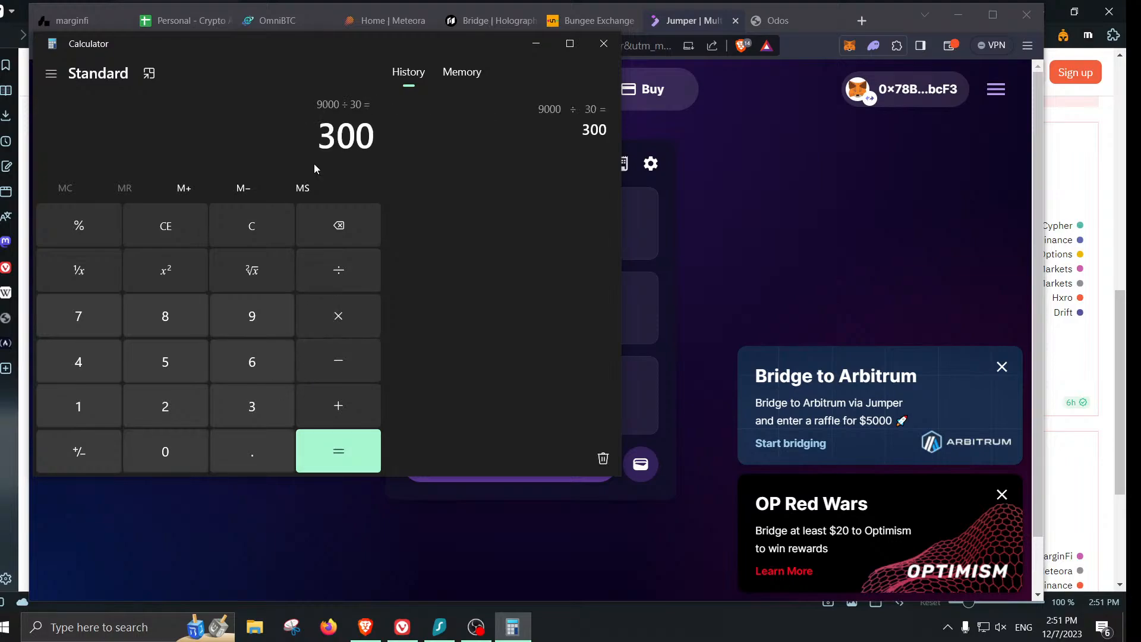
pyautogui.click(274, 235)
pyautogui.click(802, 226)
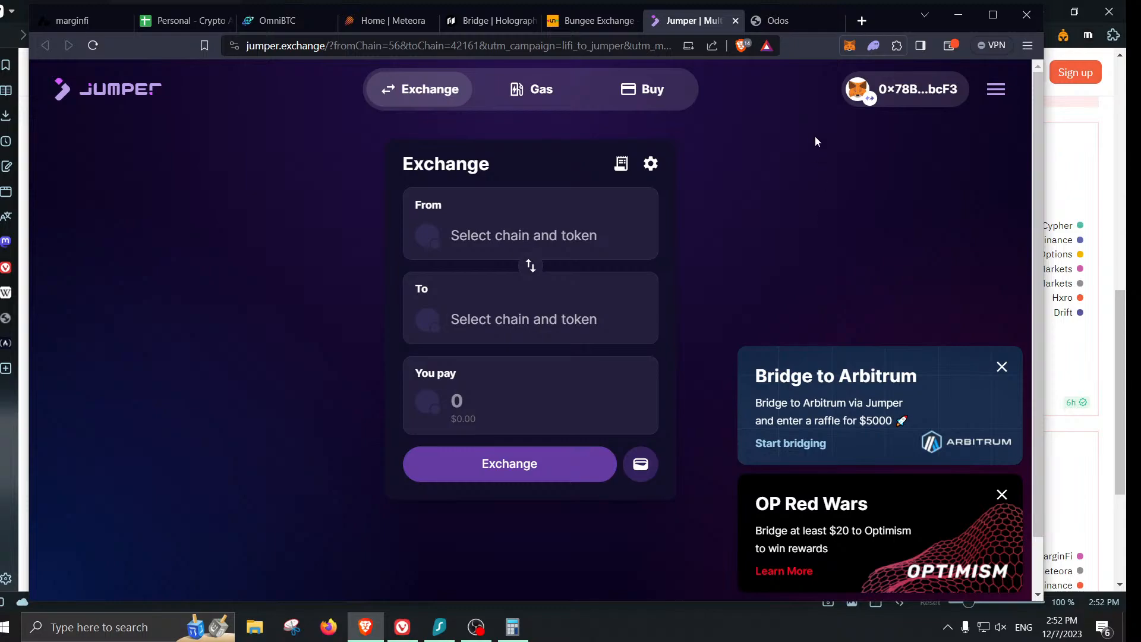
# - Choose ETH on zkSync Era as the token to pay with
pyautogui.click(486, 223)
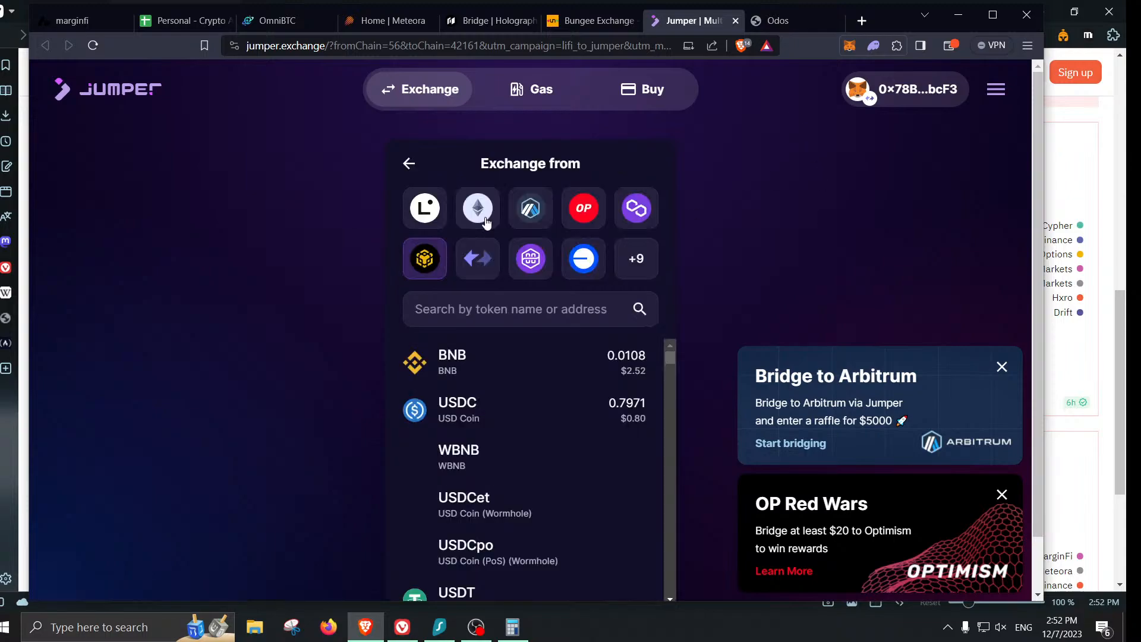
pyautogui.click(485, 266)
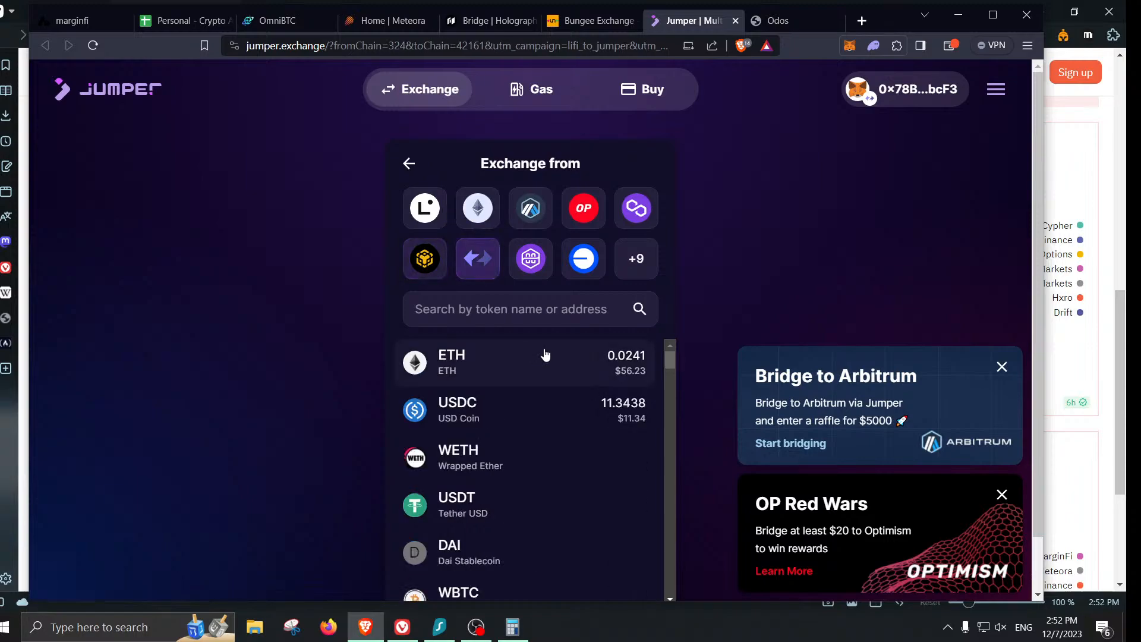
pyautogui.click(547, 354)
# - Set USDC on zkSync Era as the receive token, replacing an Arbitrum USDC pick, ready for an amount
pyautogui.click(543, 324)
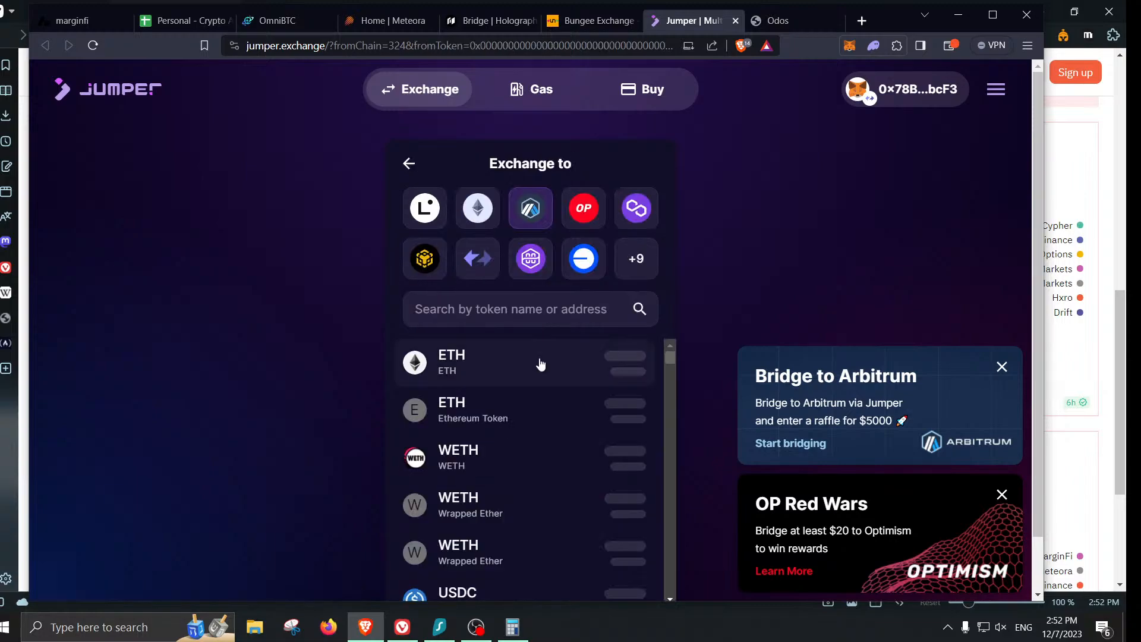
pyautogui.scroll(-3, 540, 364)
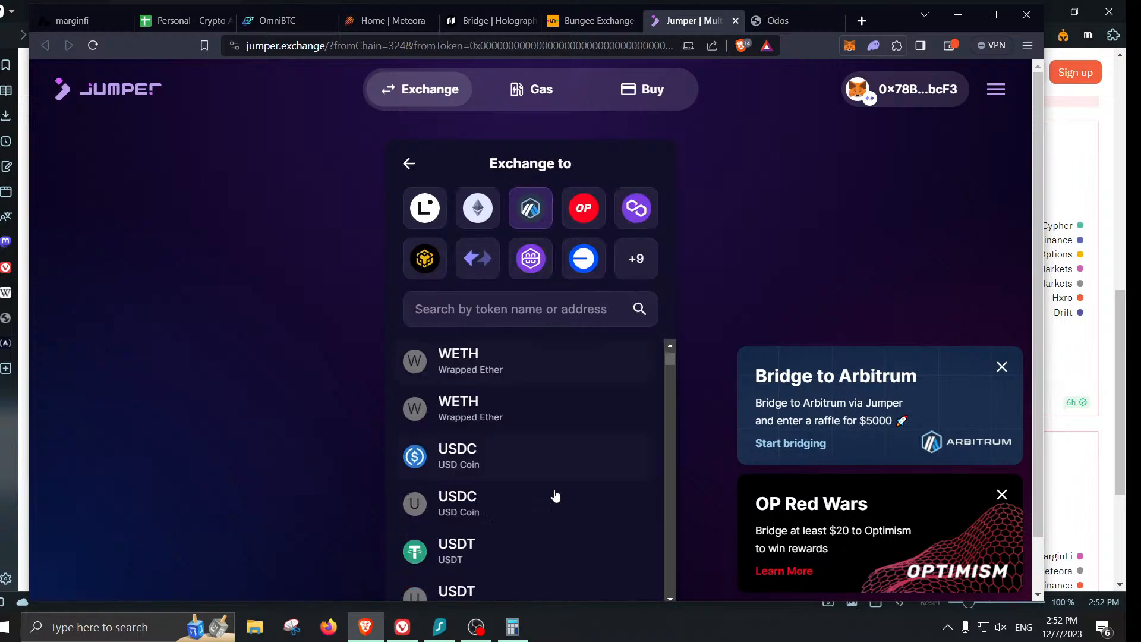
pyautogui.click(586, 453)
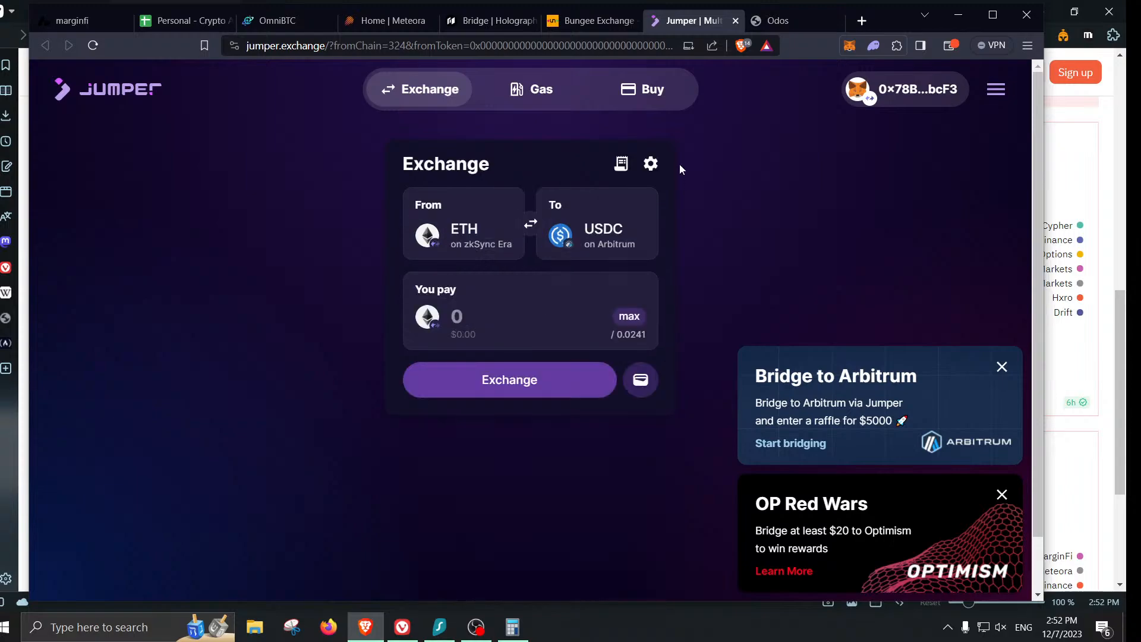
pyautogui.click(569, 233)
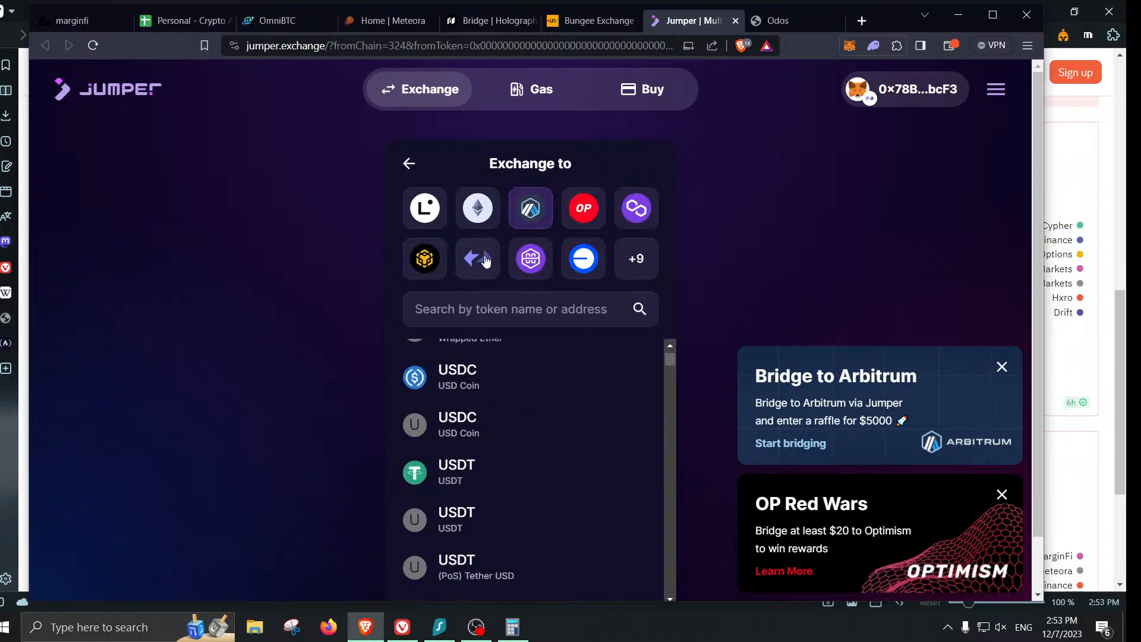
pyautogui.click(484, 261)
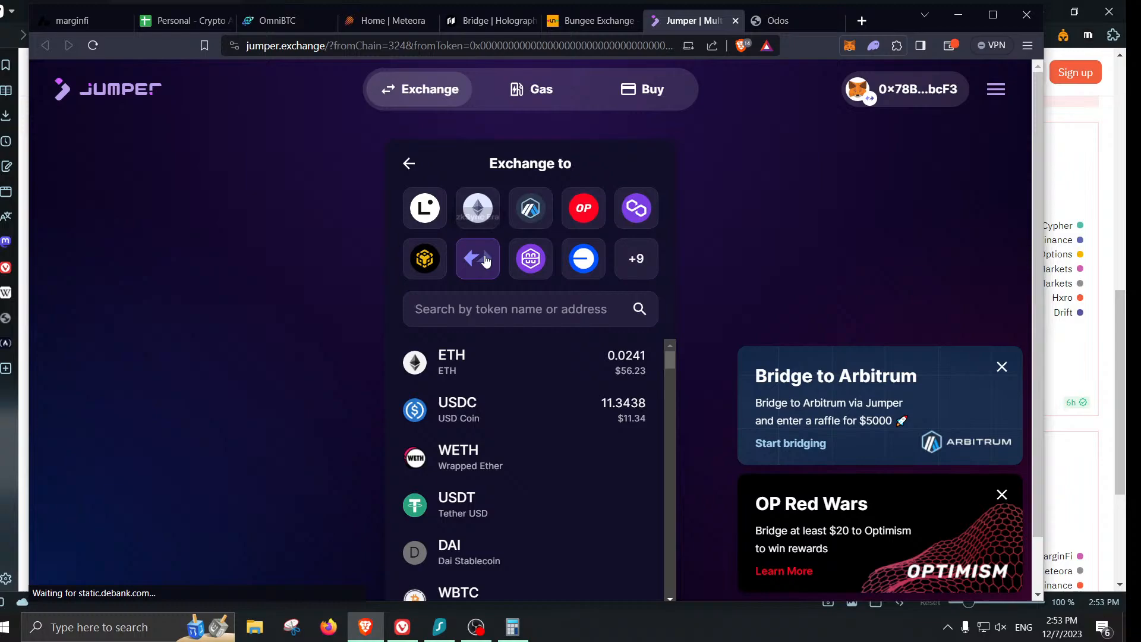
pyautogui.click(545, 411)
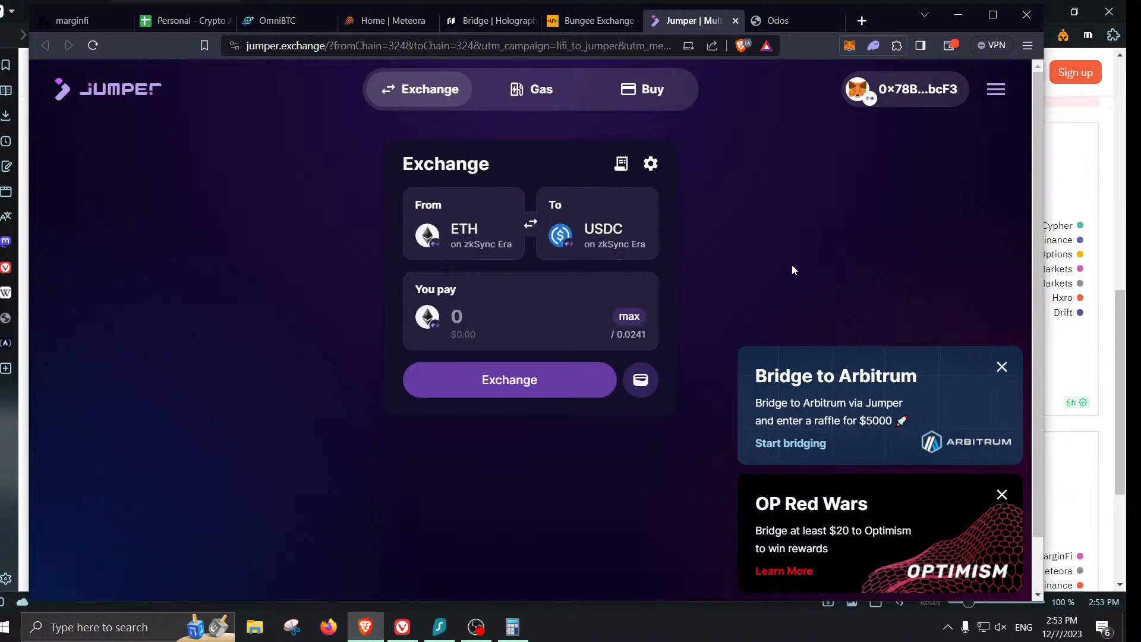
pyautogui.click(495, 319)
# - Enter 0.02 ETH, review the swap for about 46.53 USDC, and start it for MetaMask signing
pyautogui.write('0.')
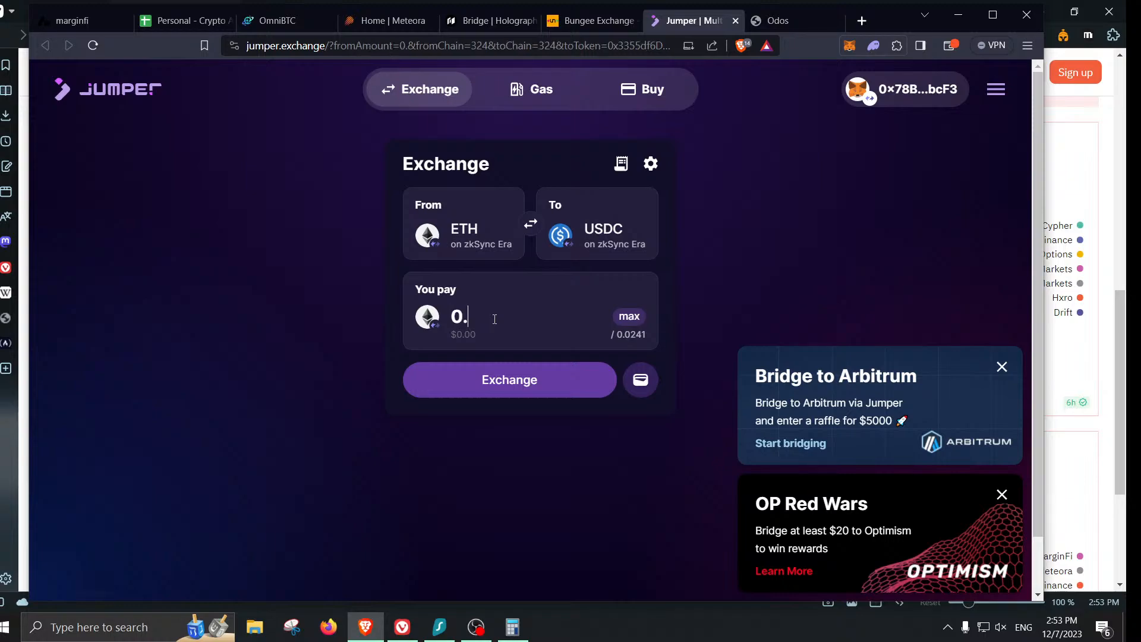
pyautogui.write('019')
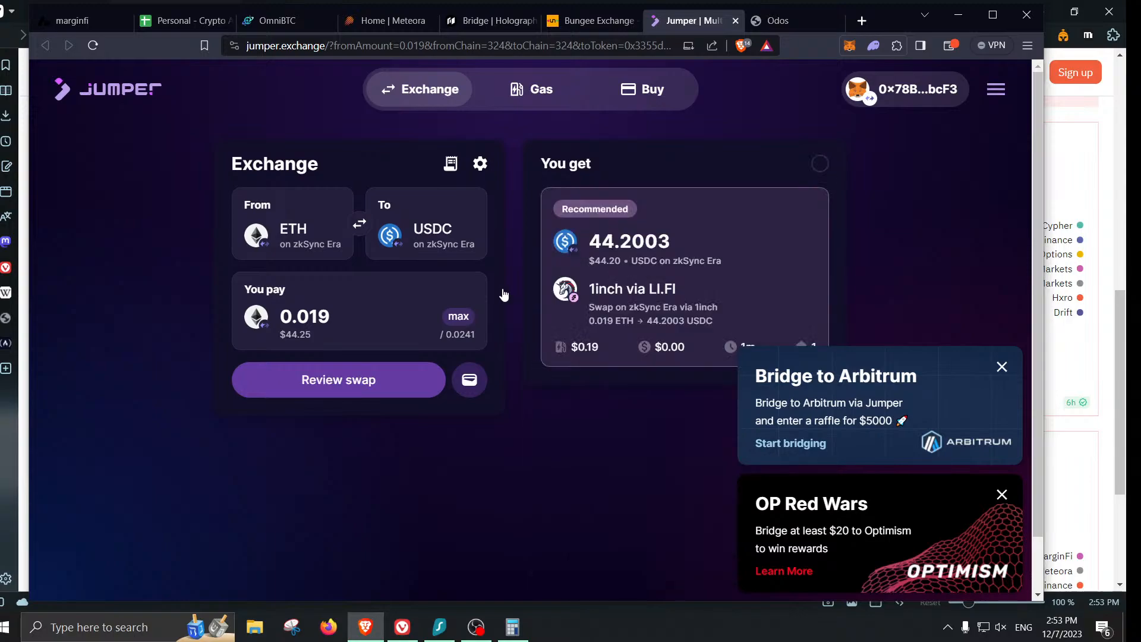
pyautogui.click(847, 52)
pyautogui.click(364, 320)
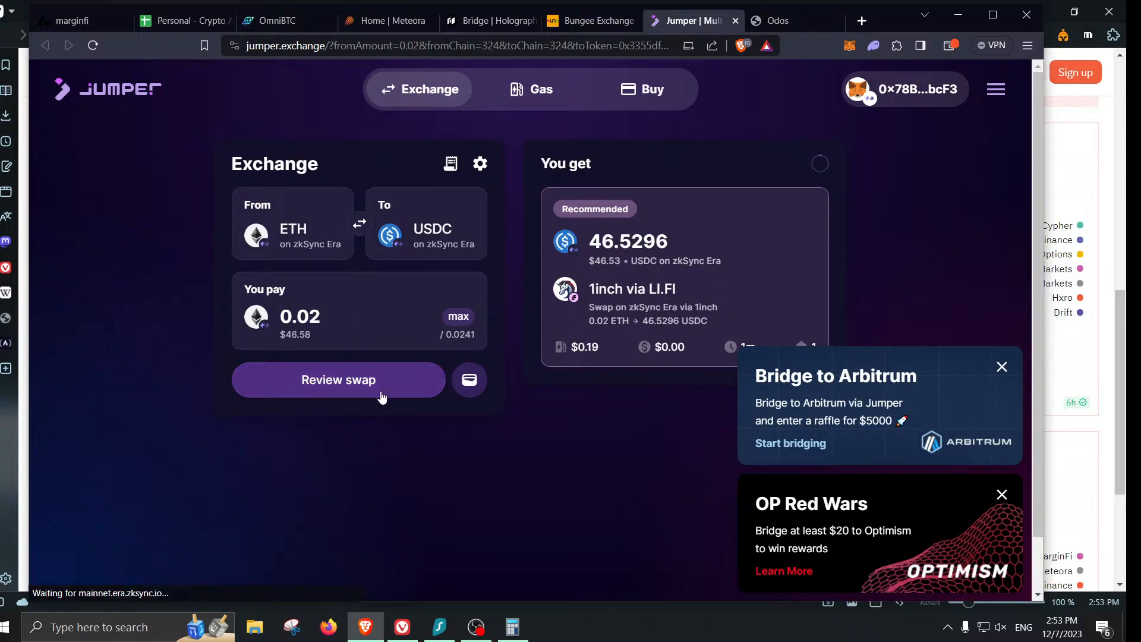
pyautogui.click(381, 392)
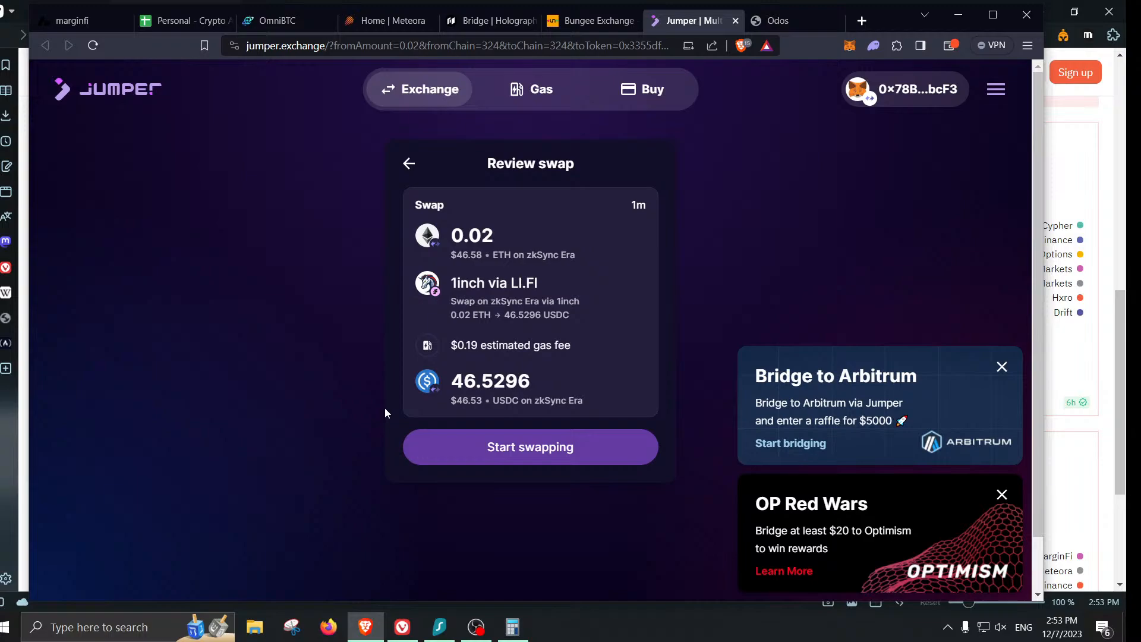
pyautogui.click(423, 442)
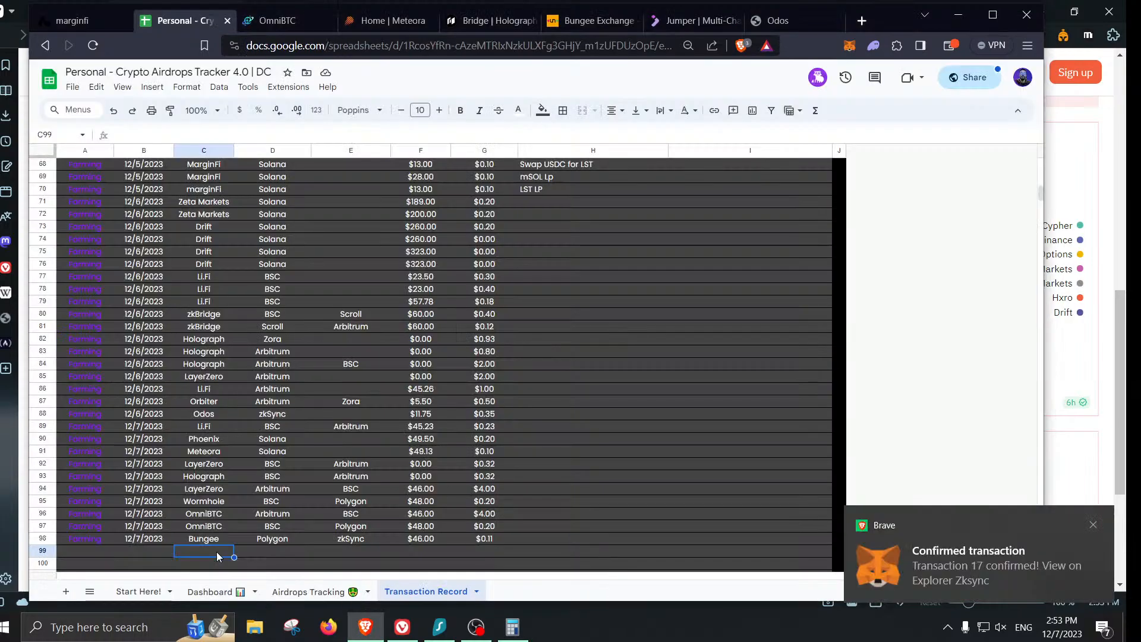
# - Confirm the Li.Fi swap in MetaMask and enter its 46.53 value in row 99
pyautogui.click(218, 552)
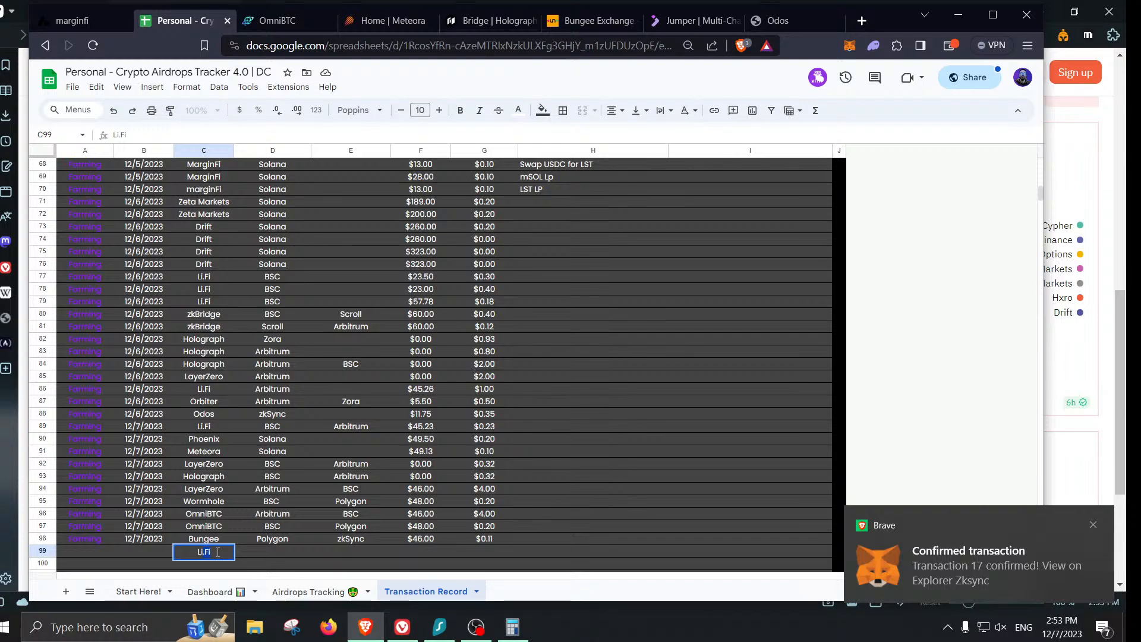
pyautogui.write('46.53')
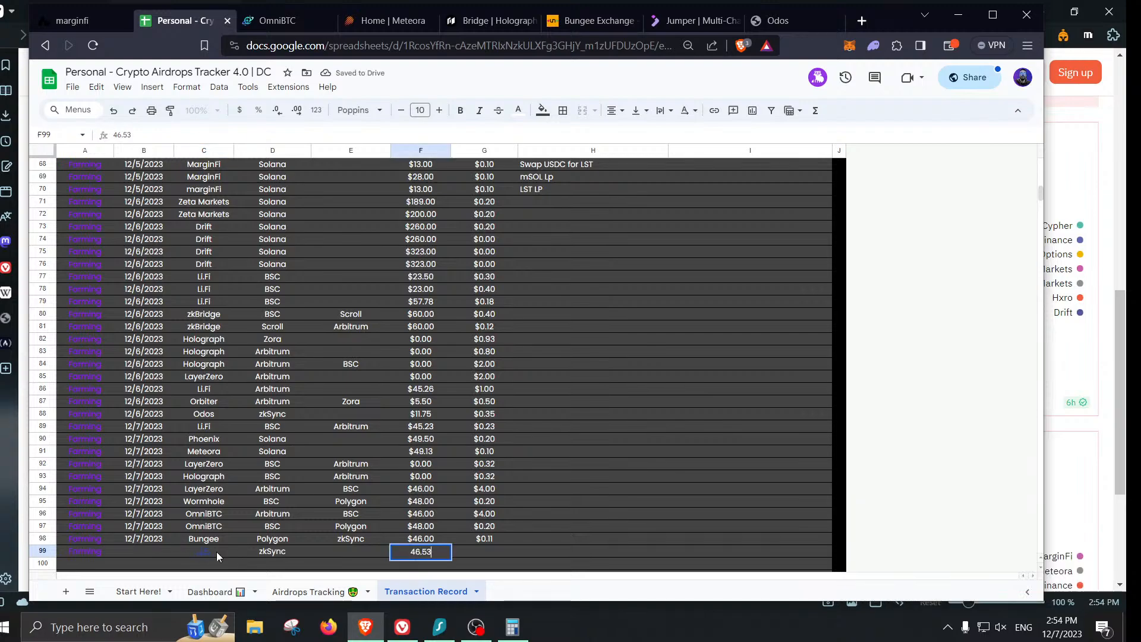
pyautogui.press('Left')
pyautogui.press('Left')
pyautogui.press('Left')
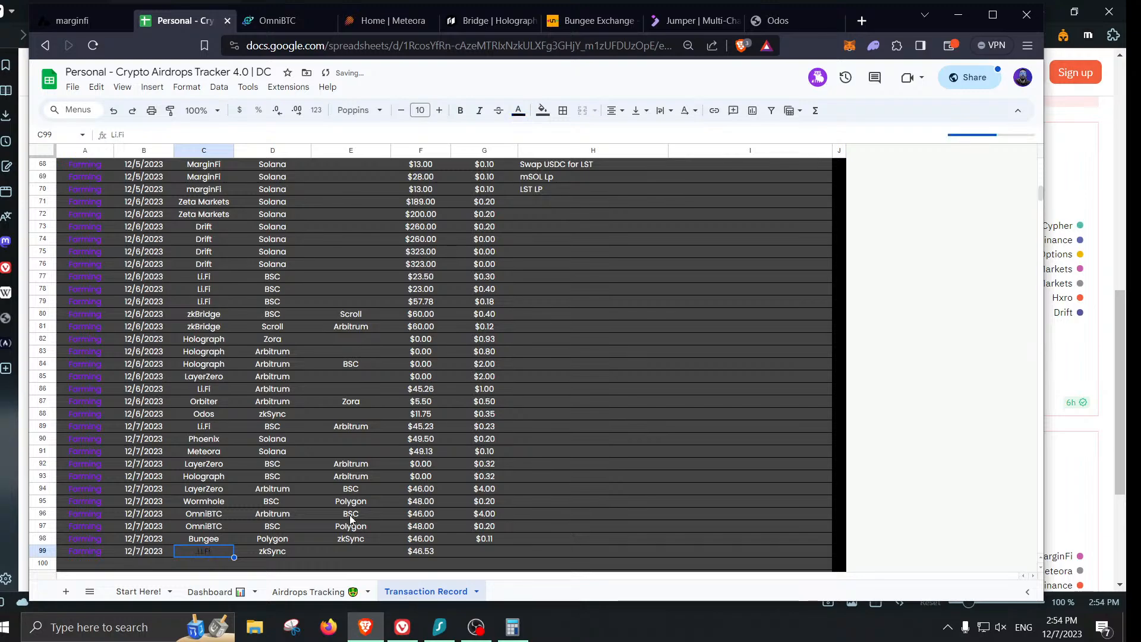
# - Check the completed swap's transaction details and log the 0.72 fee in G99
pyautogui.scroll(-1, 313, 226)
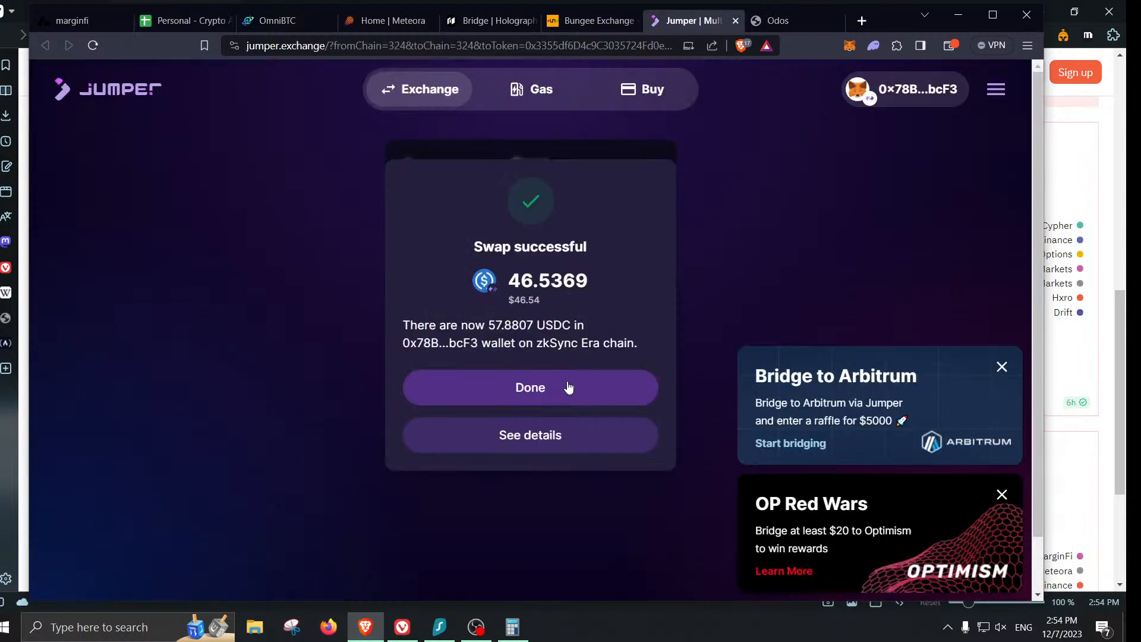
pyautogui.click(569, 435)
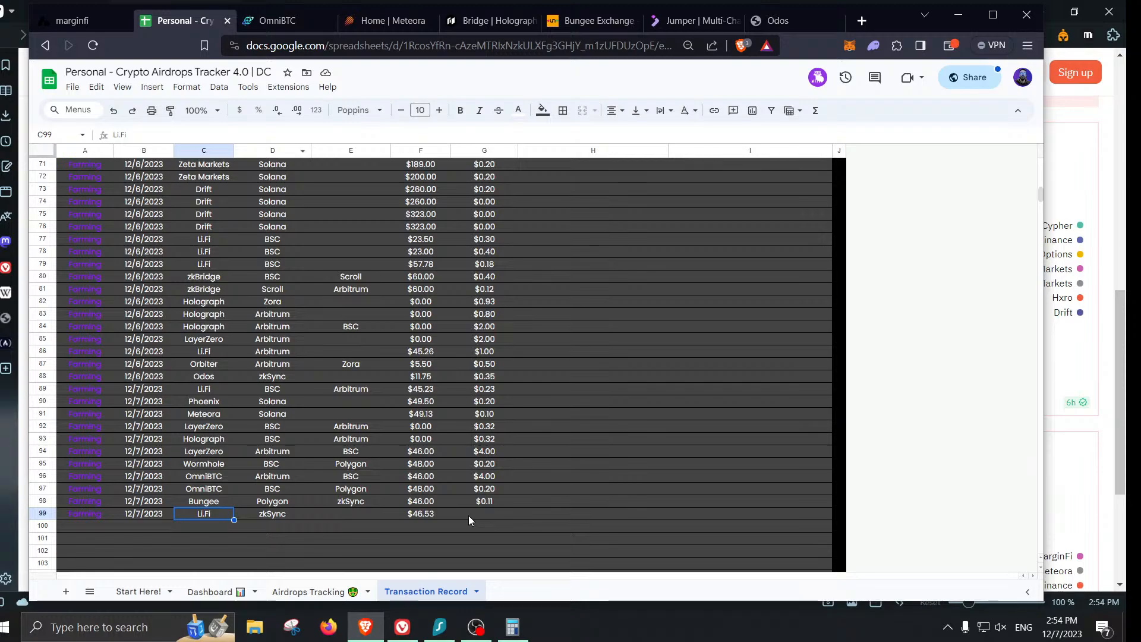
pyautogui.click(485, 515)
pyautogui.write('.72')
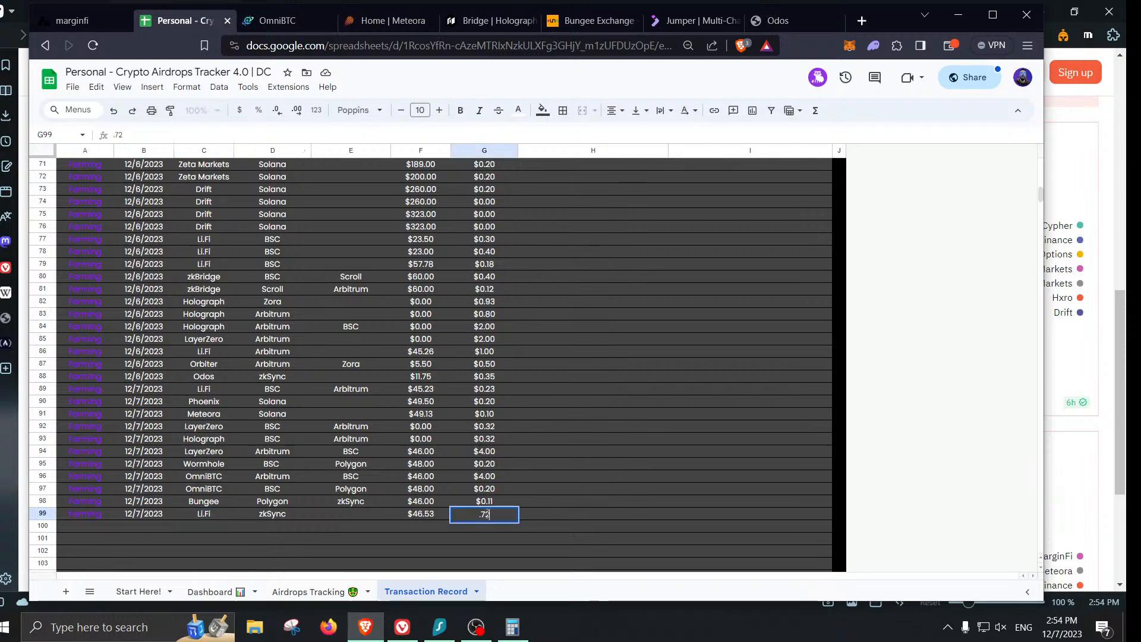
pyautogui.press('Return')
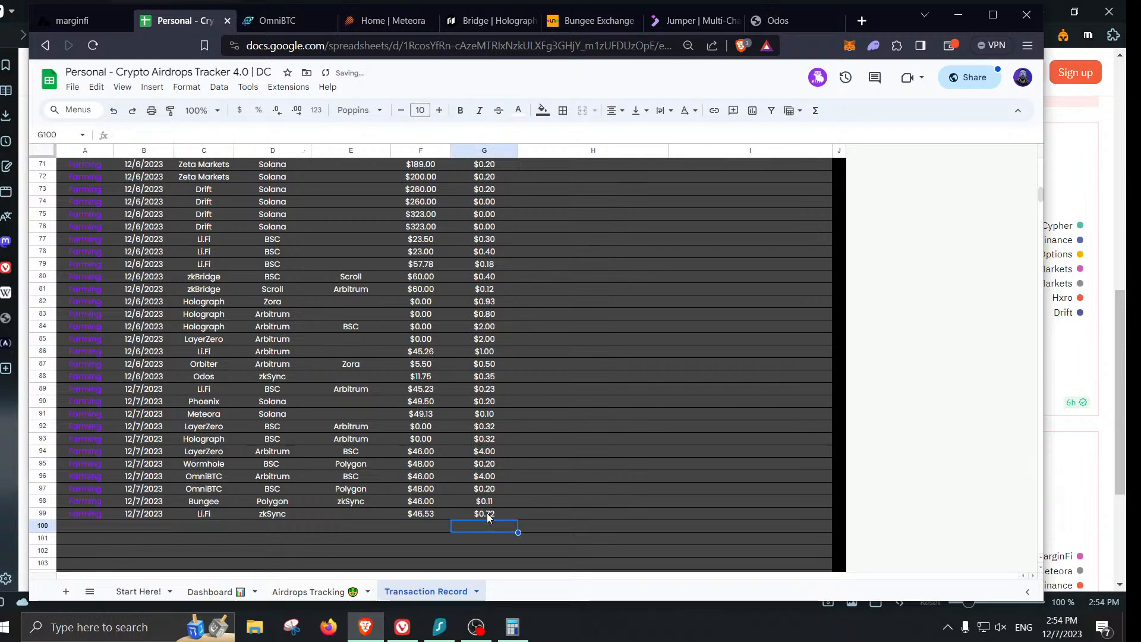
# - On Odos, flip the pair to USDC→ETH and use the full 57.880689 USDC balance, reloading once
pyautogui.click(684, 29)
pyautogui.click(773, 21)
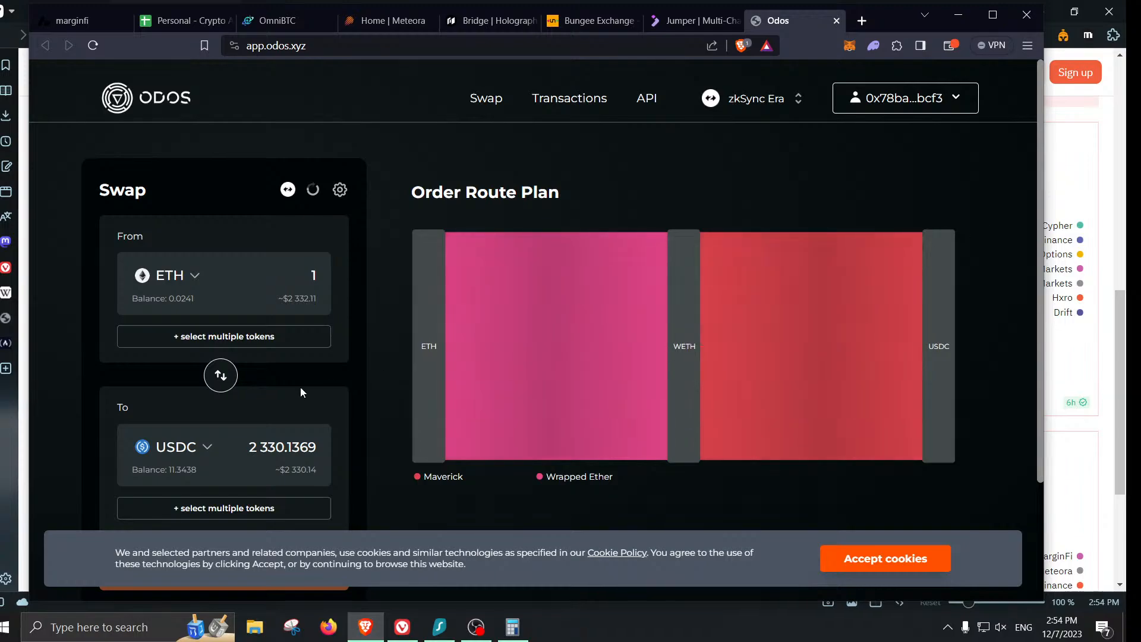
pyautogui.click(225, 386)
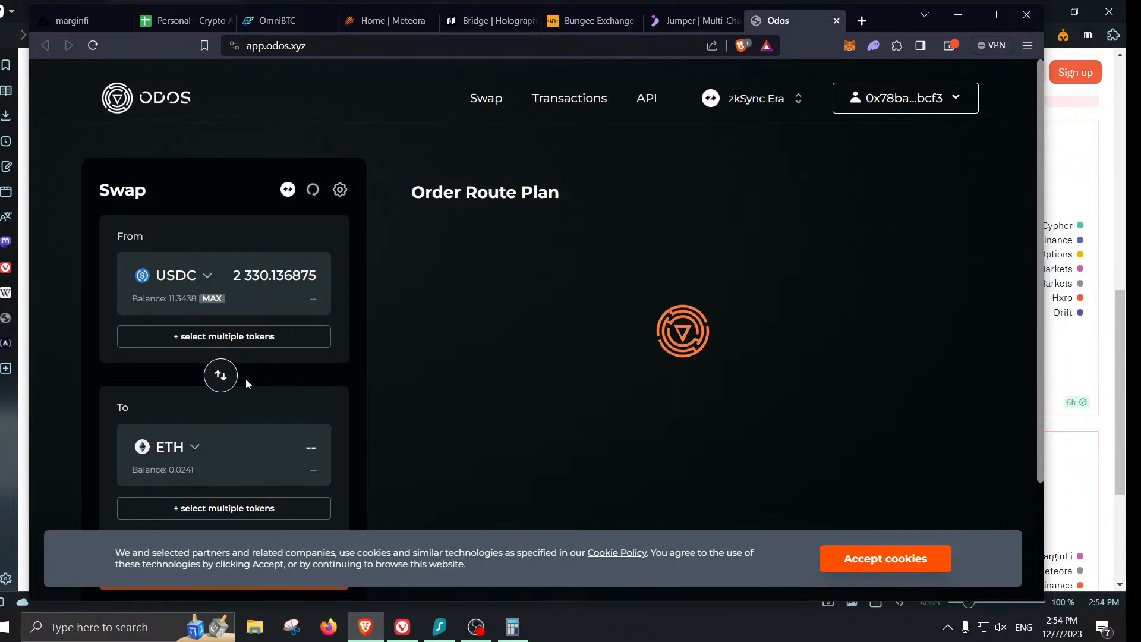
pyautogui.click(212, 298)
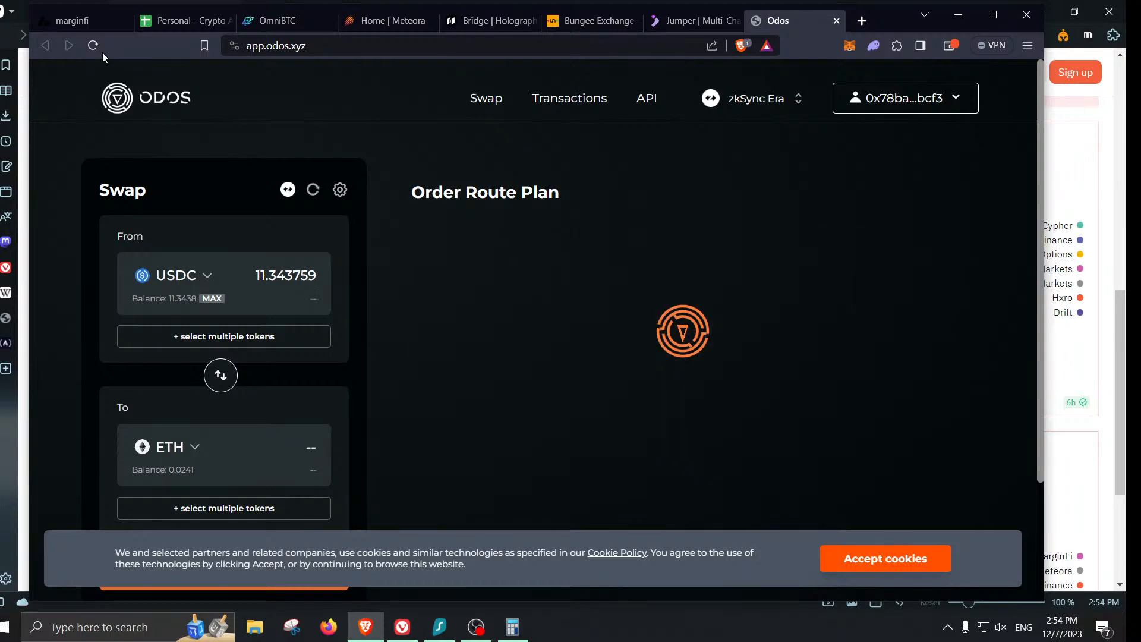
pyautogui.click(93, 46)
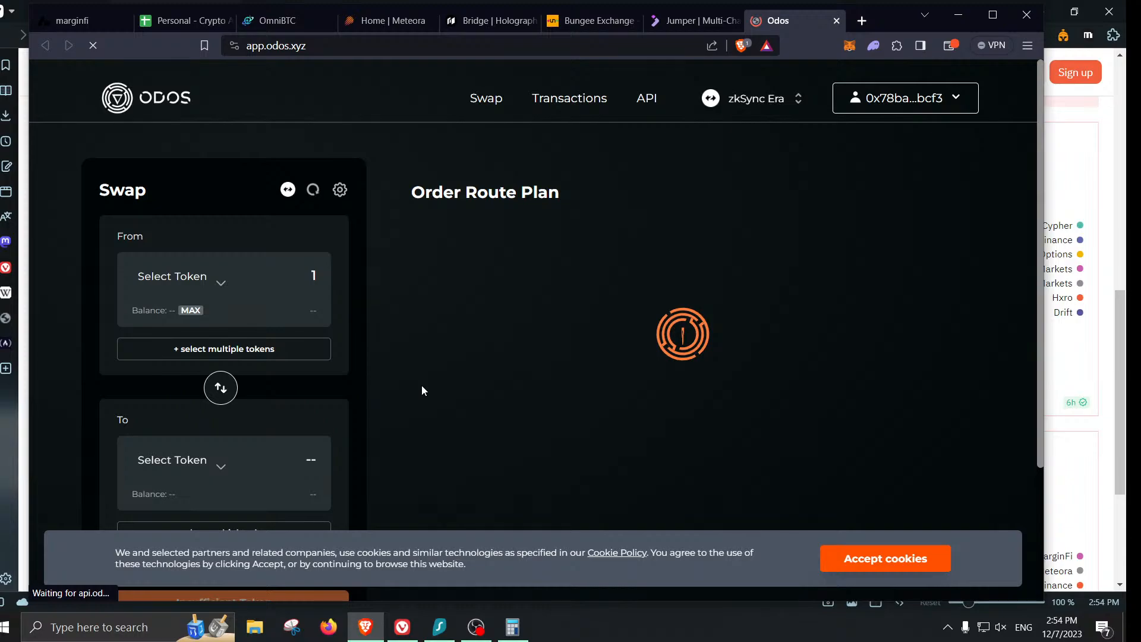
pyautogui.click(224, 375)
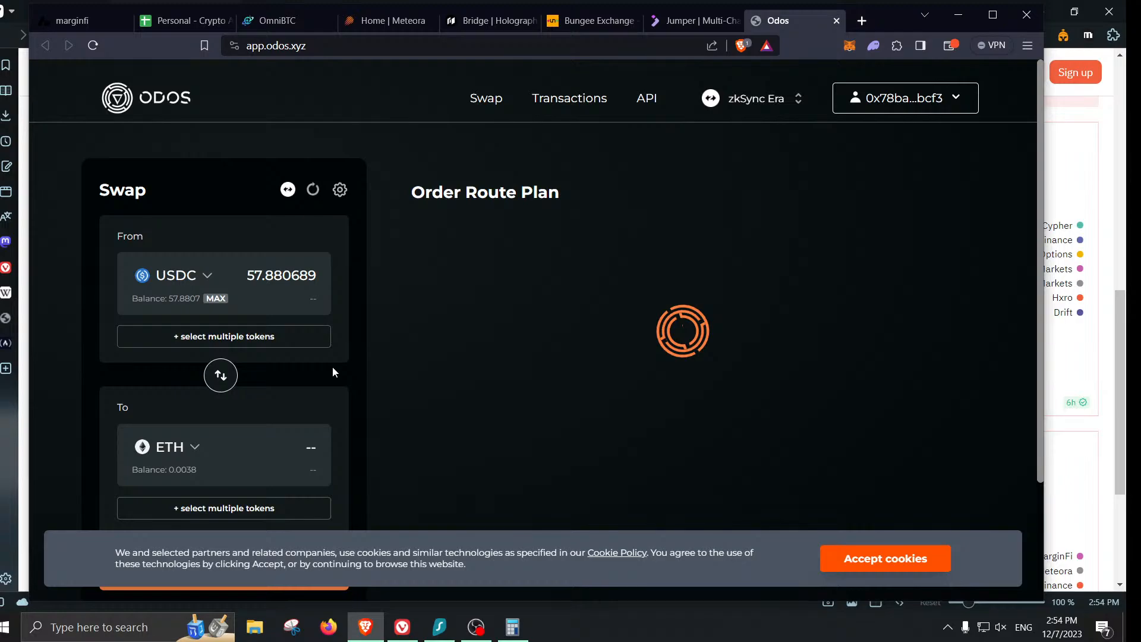
pyautogui.scroll(-1, 355, 394)
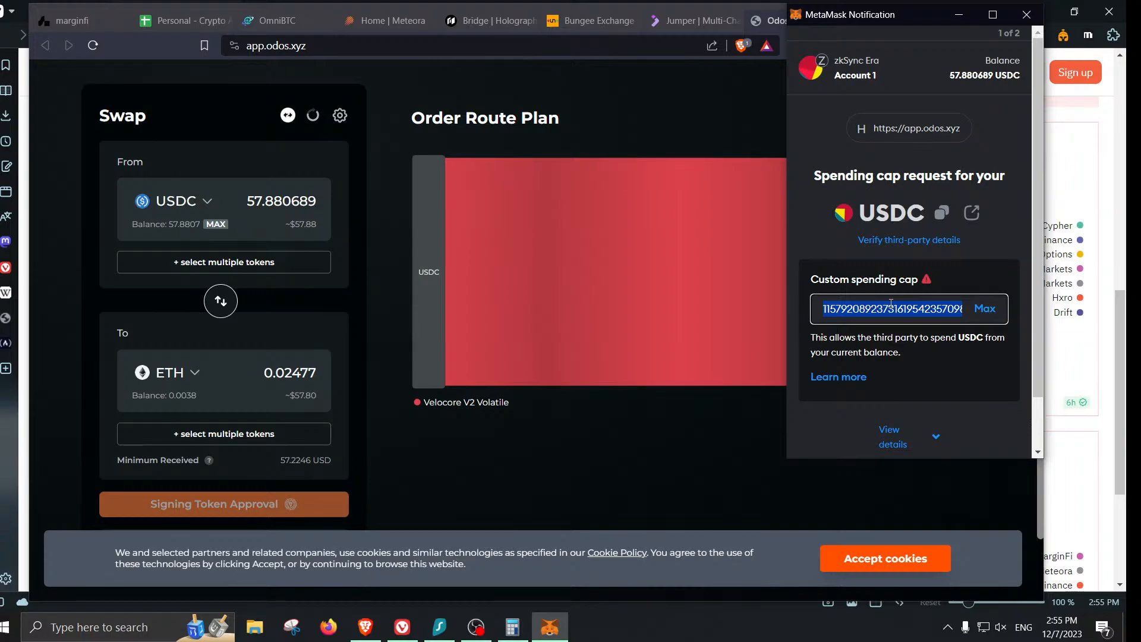
# - Enter a custom 200 USDC spending cap in MetaMask and approve it
pyautogui.write('200')
pyautogui.scroll(-2, 917, 312)
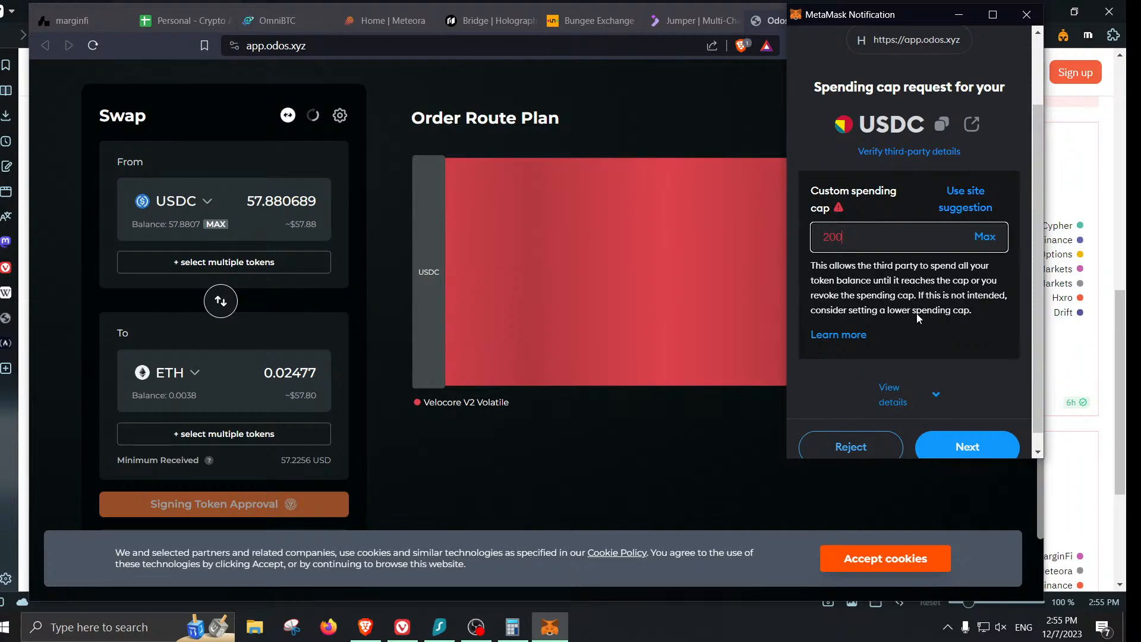
pyautogui.scroll(-1, 916, 313)
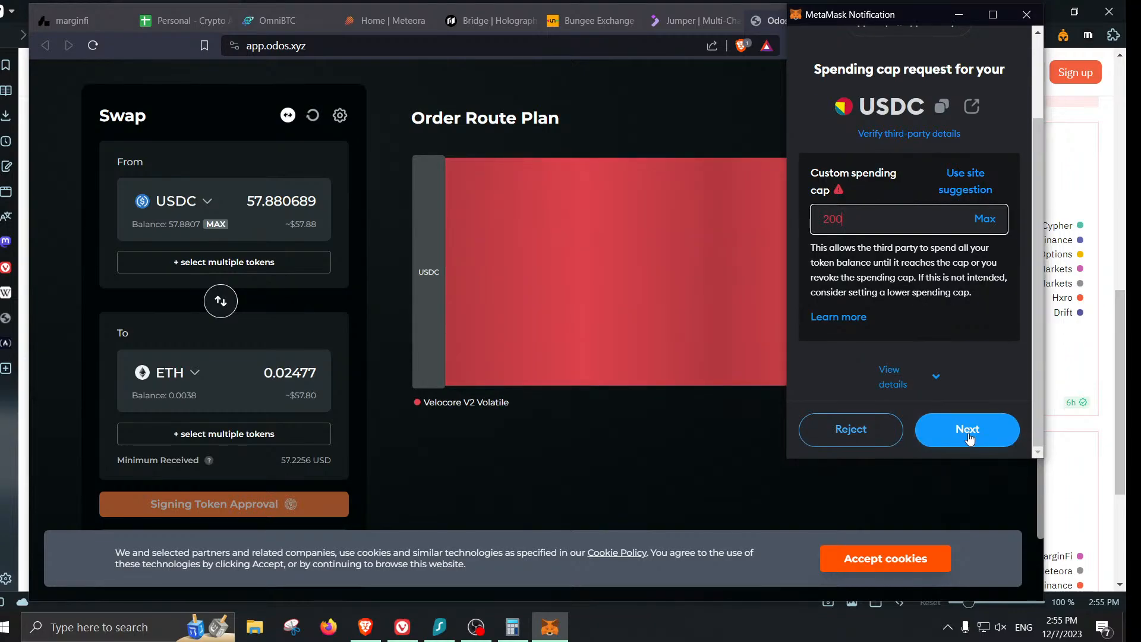
pyautogui.click(968, 431)
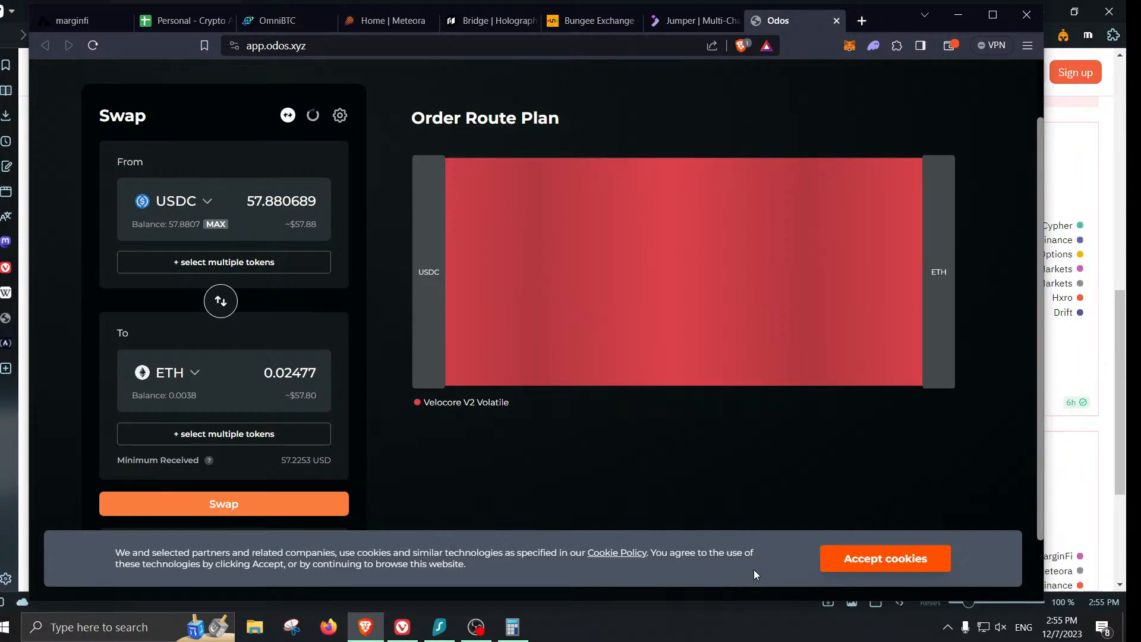
# - Submit the Odos swap of 57.8807 USDC for 0.02477 ETH and confirm it in MetaMask
pyautogui.click(314, 502)
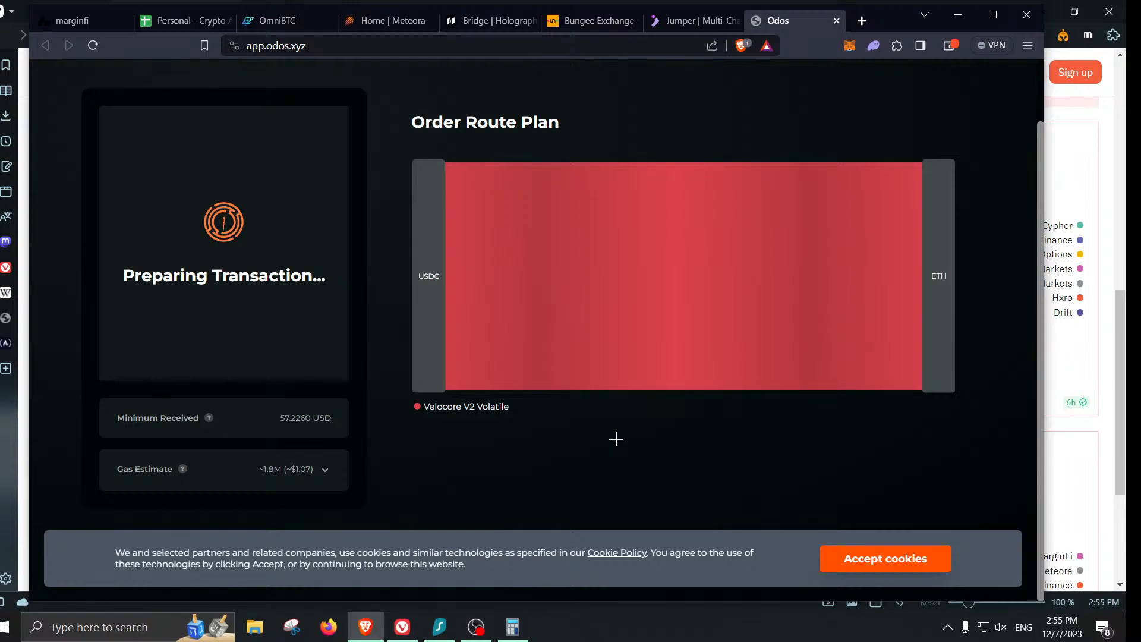
pyautogui.click(981, 425)
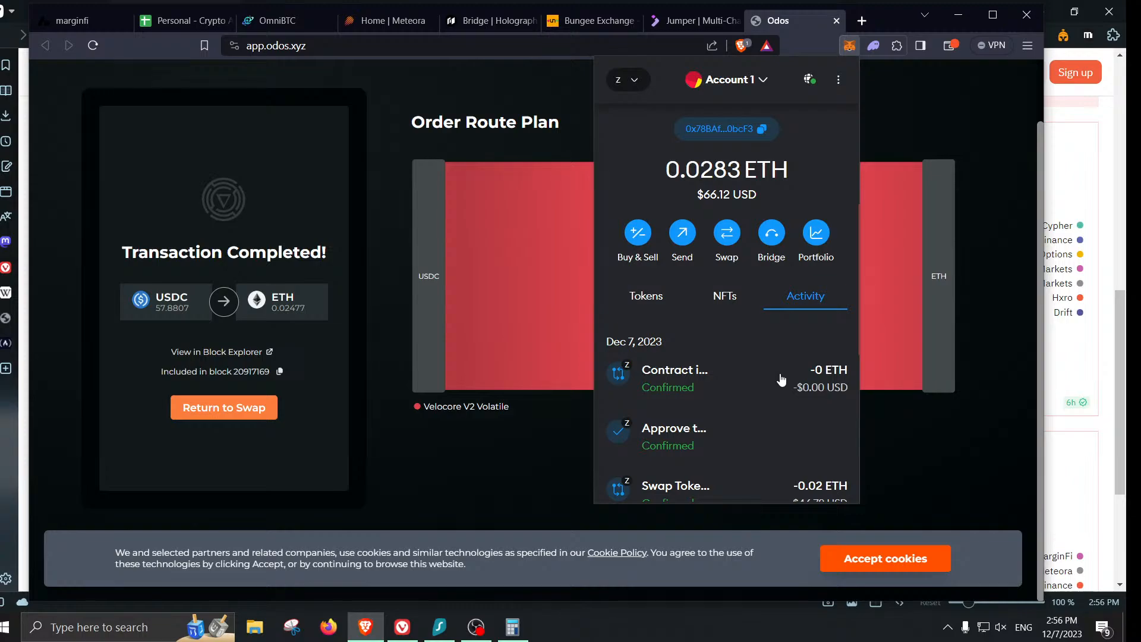
# - Check the swap's contract details, enter Odos in tracker row 100, then open a blank tab
pyautogui.click(781, 381)
pyautogui.click(198, 19)
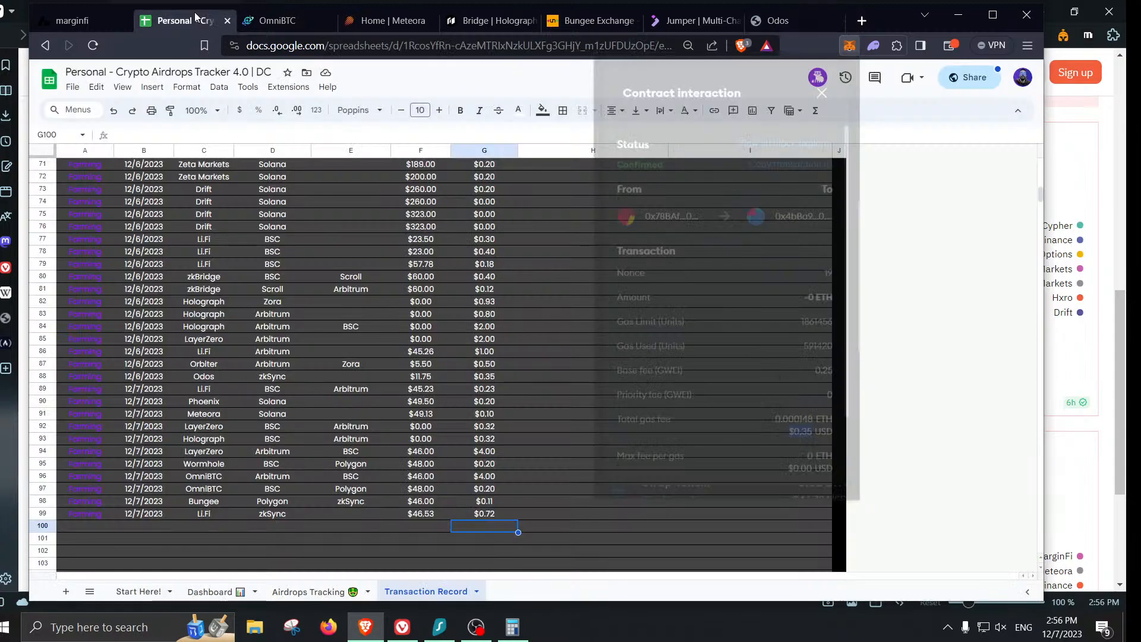
pyautogui.click(421, 527)
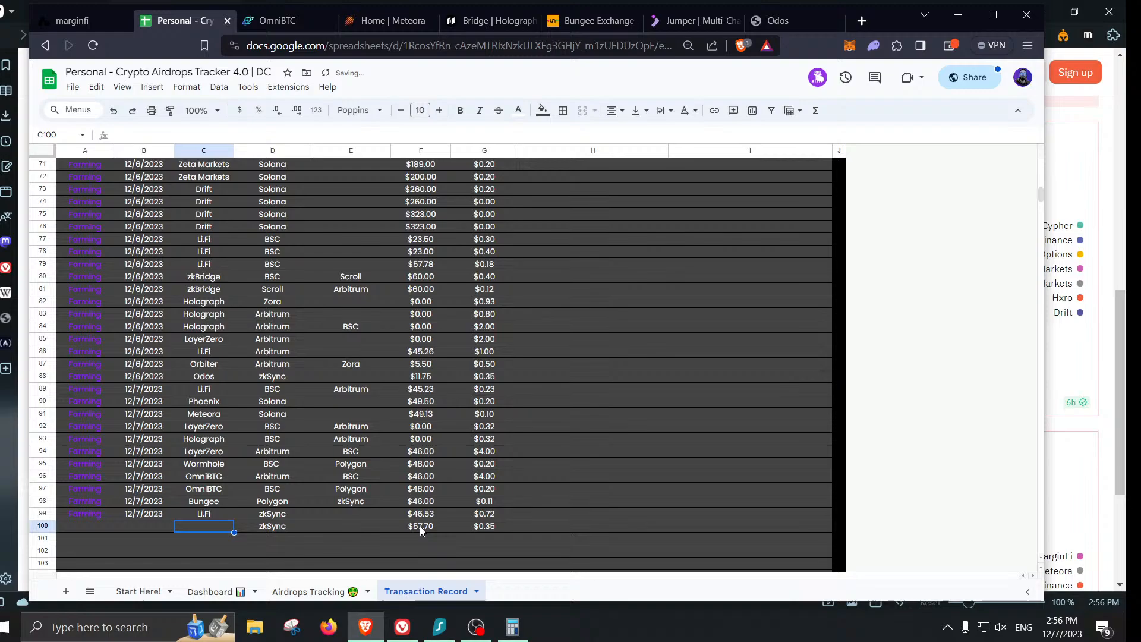
pyautogui.write('Odos')
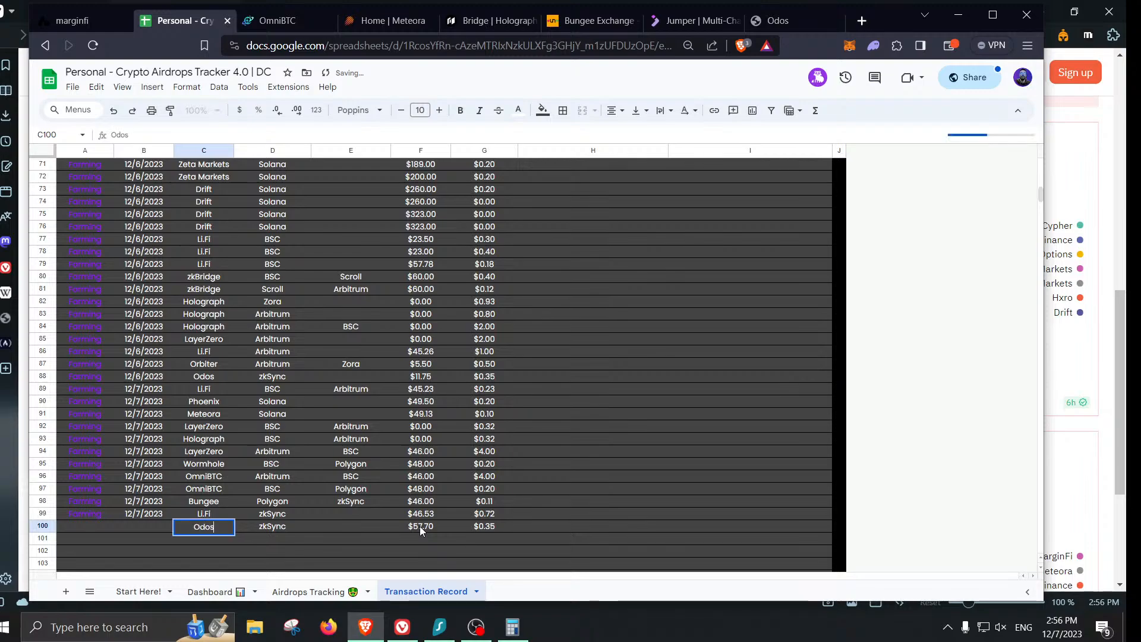
pyautogui.press('Tab')
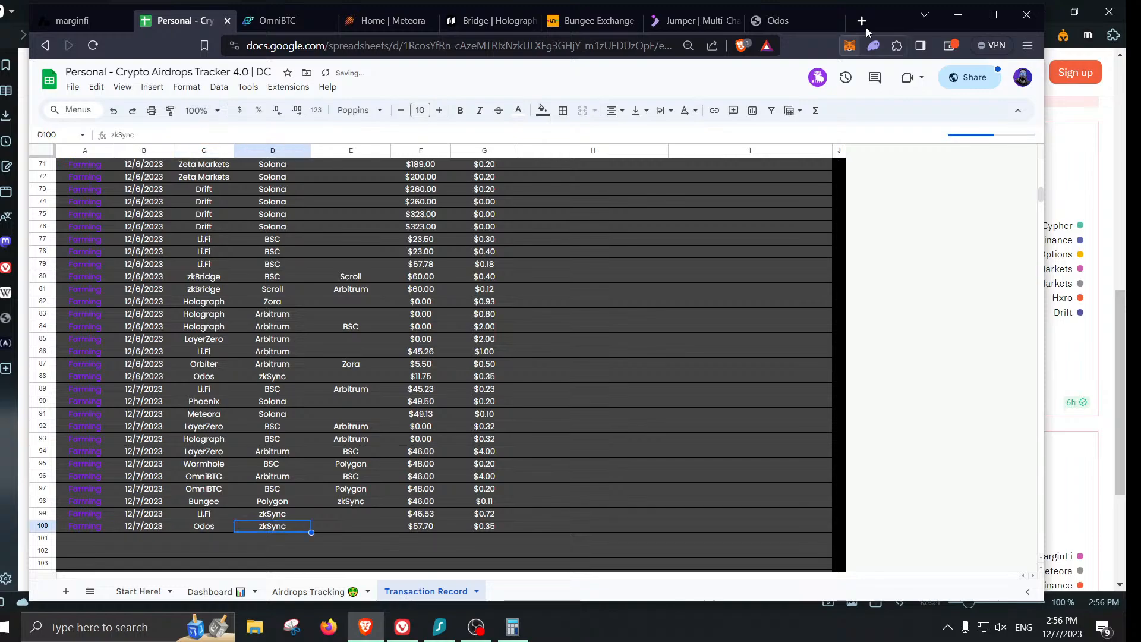
pyautogui.click(868, 22)
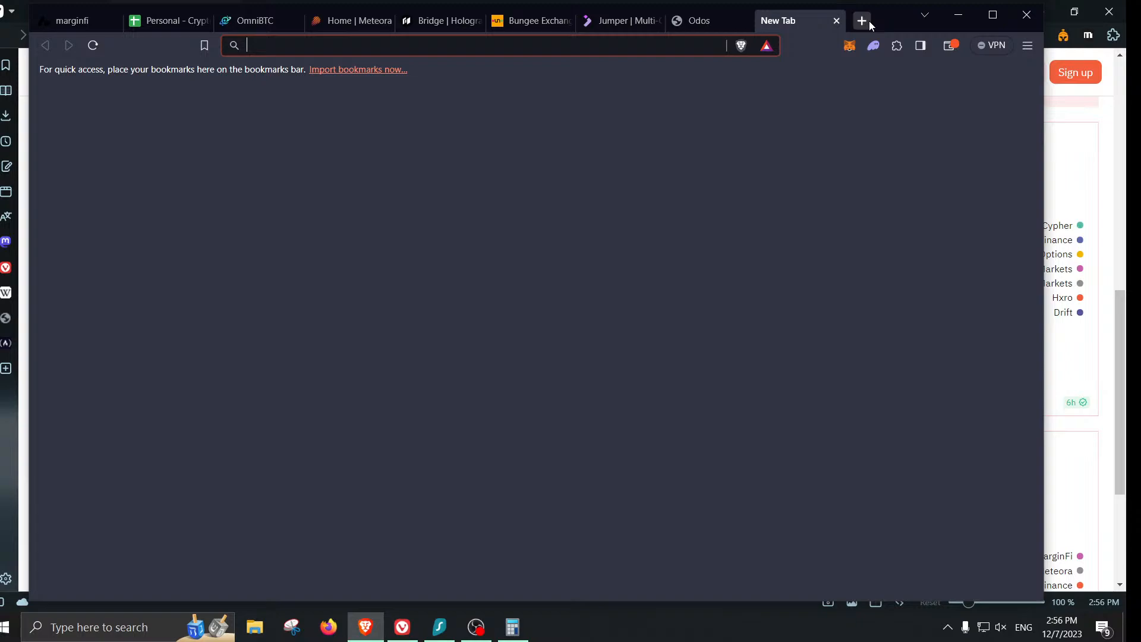
# - Go to zksync.netlify.app and scan the saved wallet address
pyautogui.write('zksync.netlify.app')
pyautogui.press('Return')
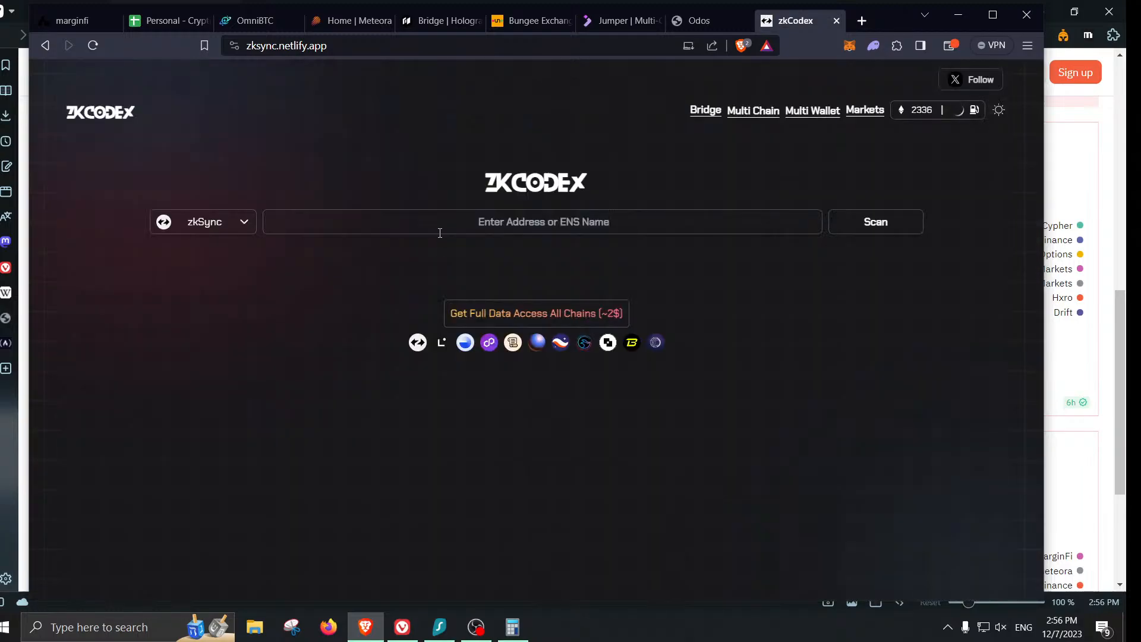
pyautogui.click(440, 233)
pyautogui.click(532, 256)
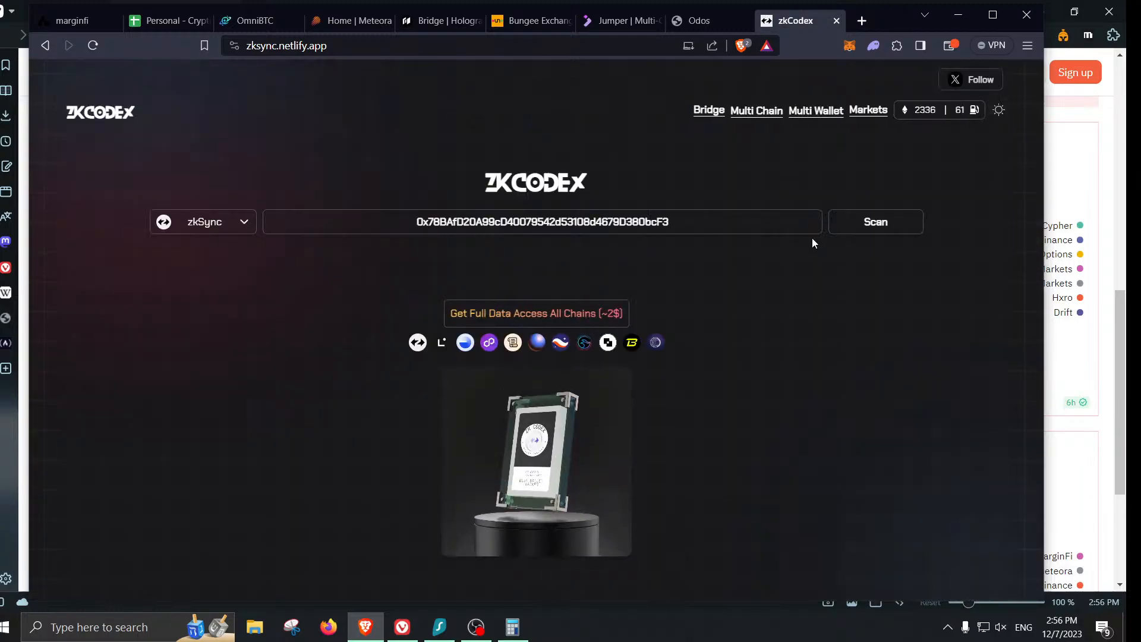
pyautogui.press('Return')
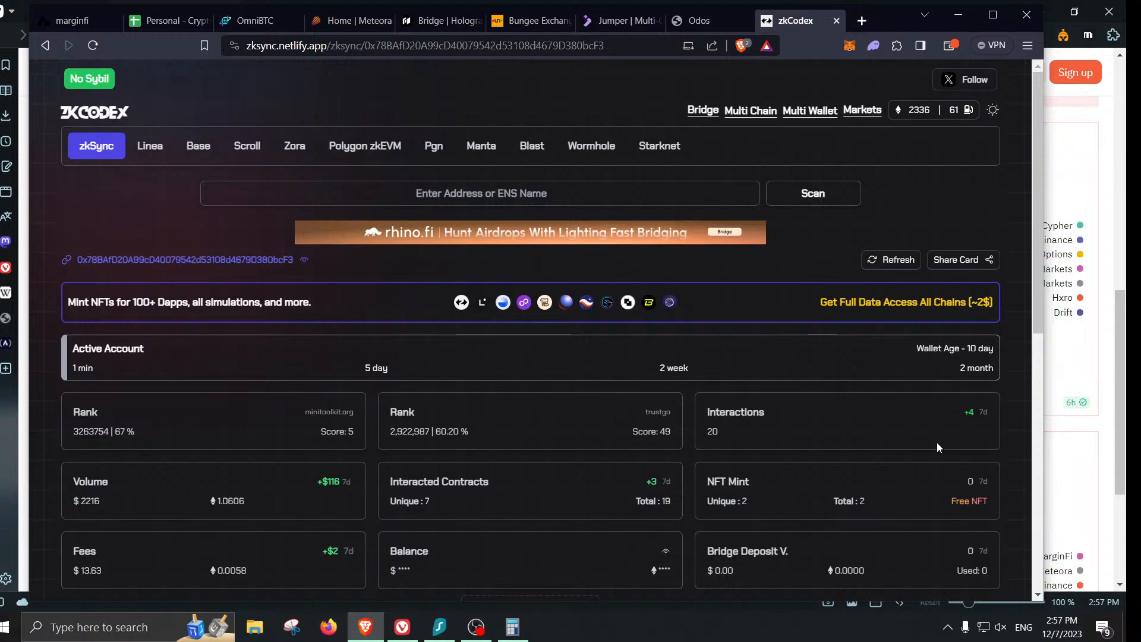
# - Review the wallet's zkSync stats: rank, 20 interactions, $2216 volume, $13.63 fees
pyautogui.scroll(-1, 719, 364)
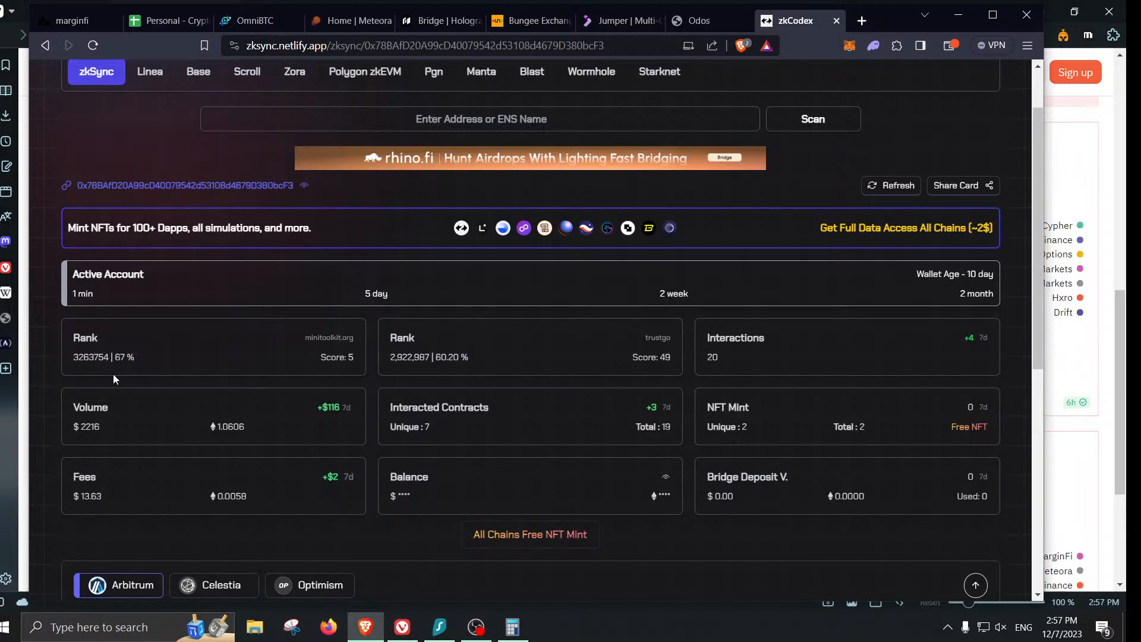
pyautogui.moveTo(141, 357); pyautogui.dragTo(106, 359)
pyautogui.scroll(-3, 641, 526)
pyautogui.click(651, 397)
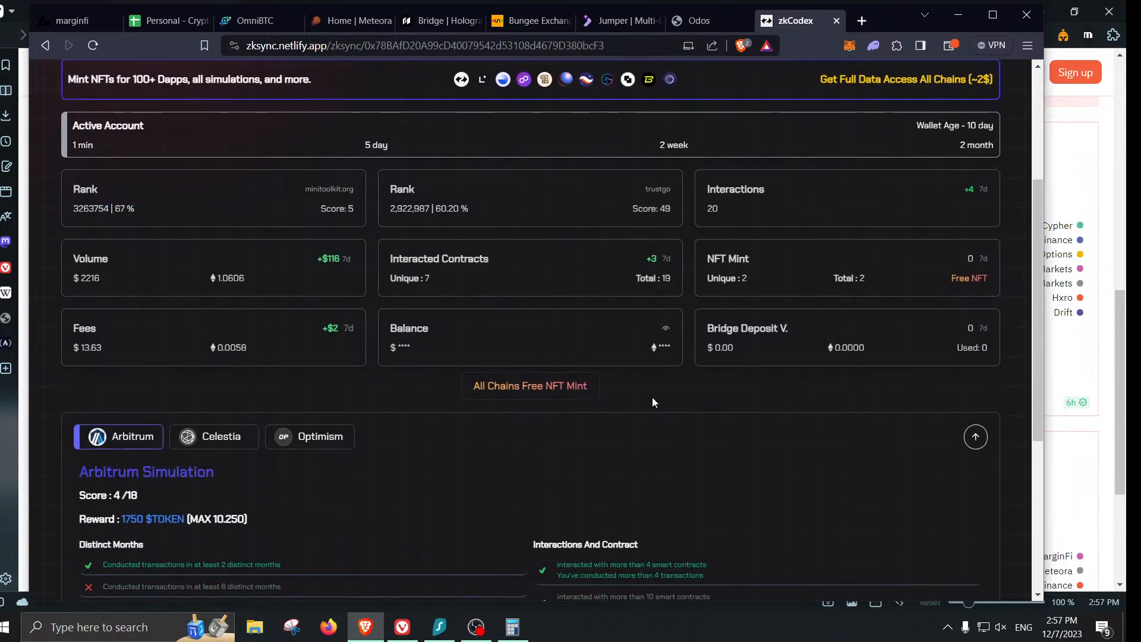
# - Open the All Chains Free NFT Mint list and select the Rainbow Diamond mint
pyautogui.click(512, 389)
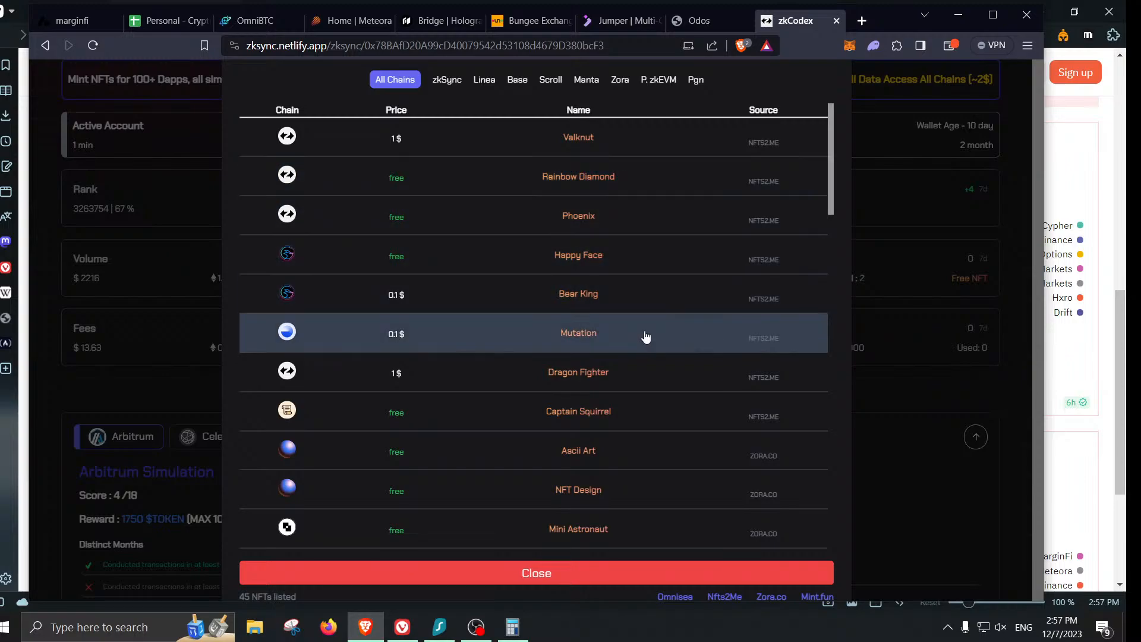
pyautogui.click(420, 194)
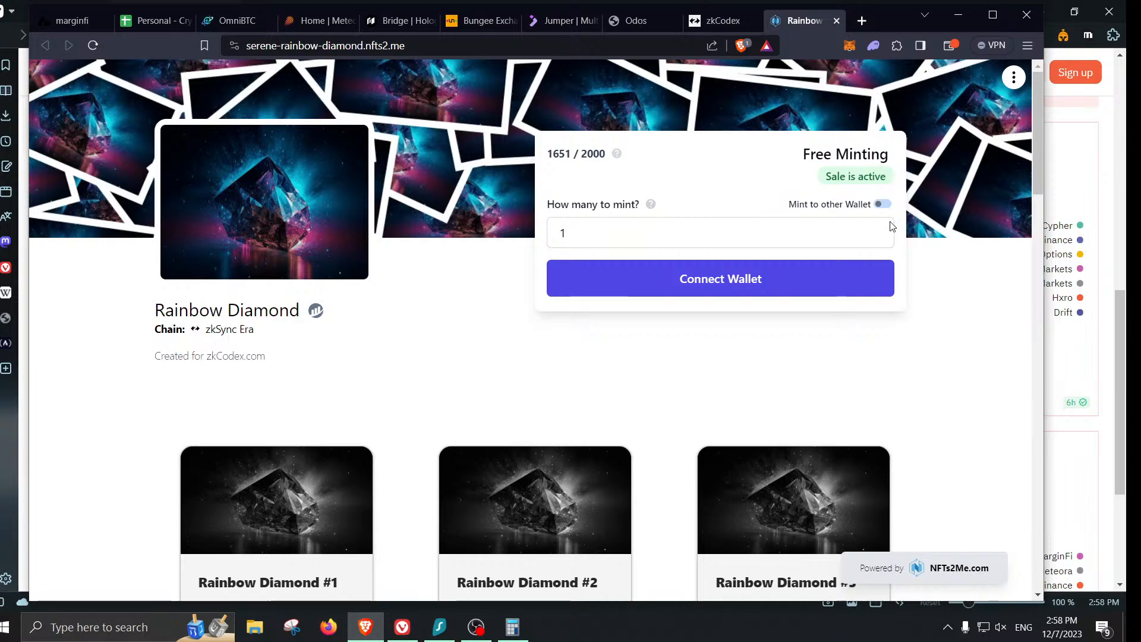
# - Connect the MetaMask account to the NFTs2Me mint page
pyautogui.click(804, 270)
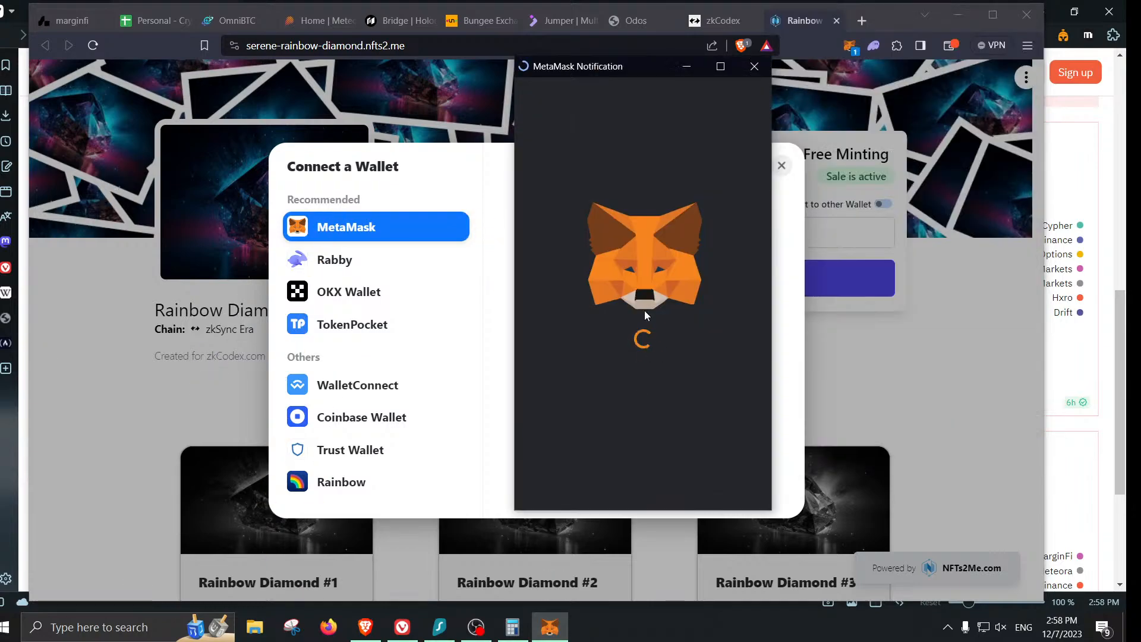
pyautogui.click(702, 484)
pyautogui.click(702, 481)
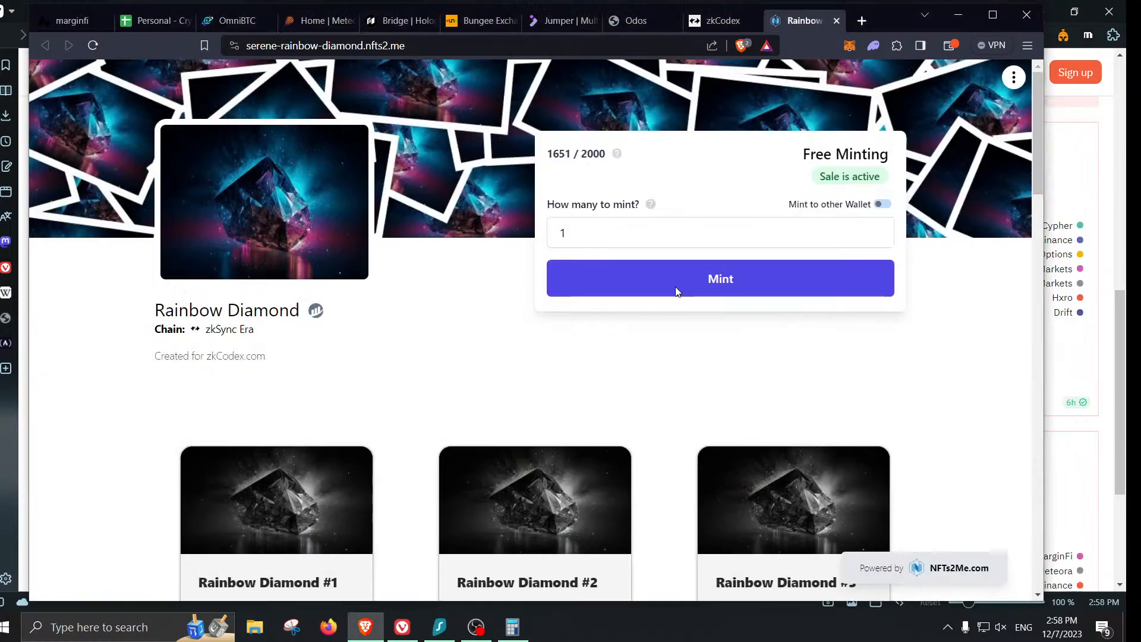
# - Mint one Rainbow Diamond NFT with the Low gas fee and view the confirmed transaction
pyautogui.click(675, 292)
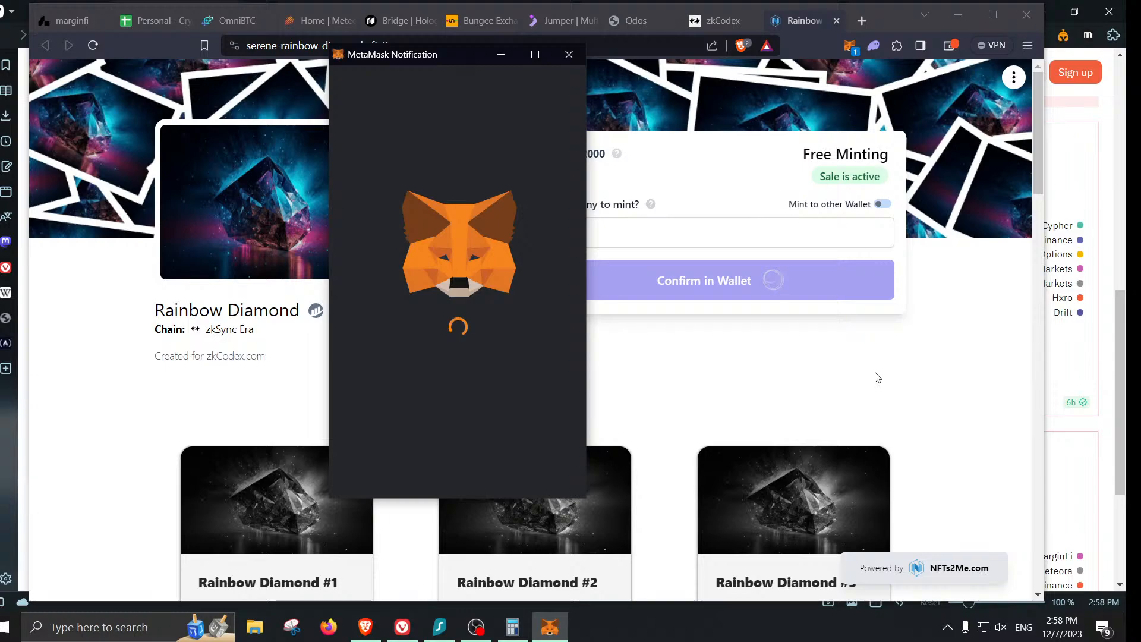
pyautogui.click(542, 281)
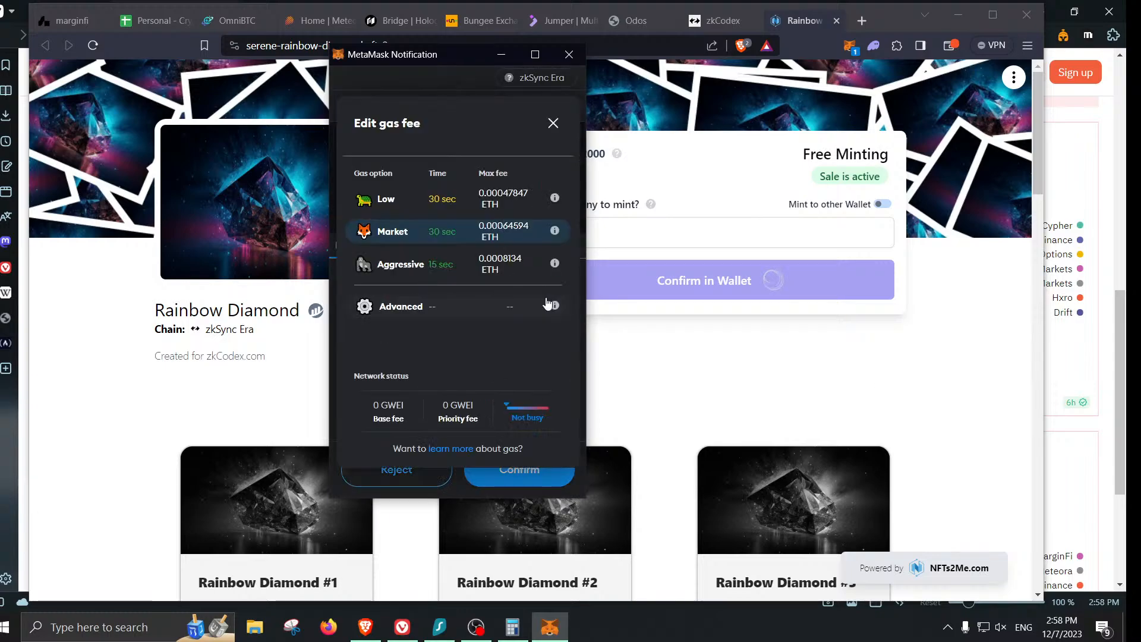
pyautogui.click(393, 199)
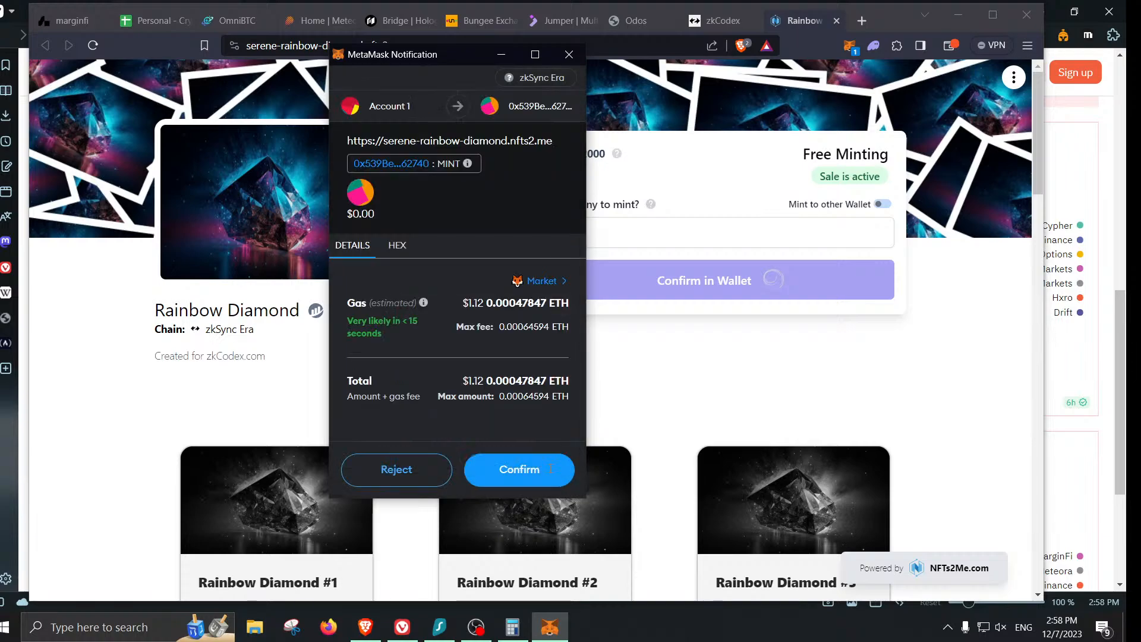
pyautogui.scroll(-1, 505, 416)
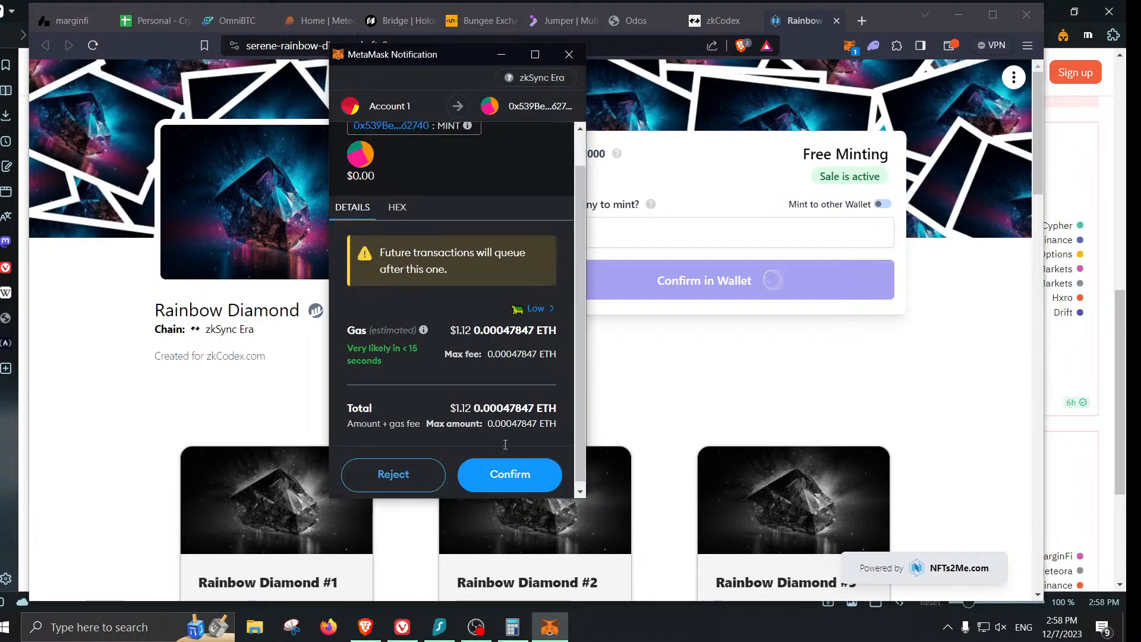
pyautogui.click(509, 473)
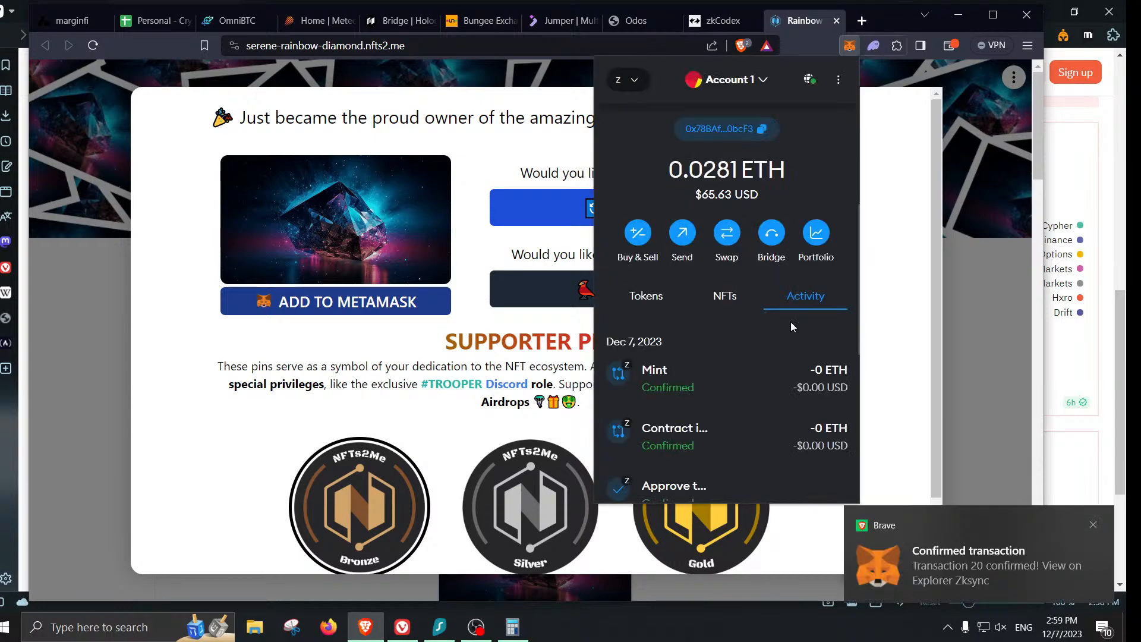
pyautogui.click(783, 371)
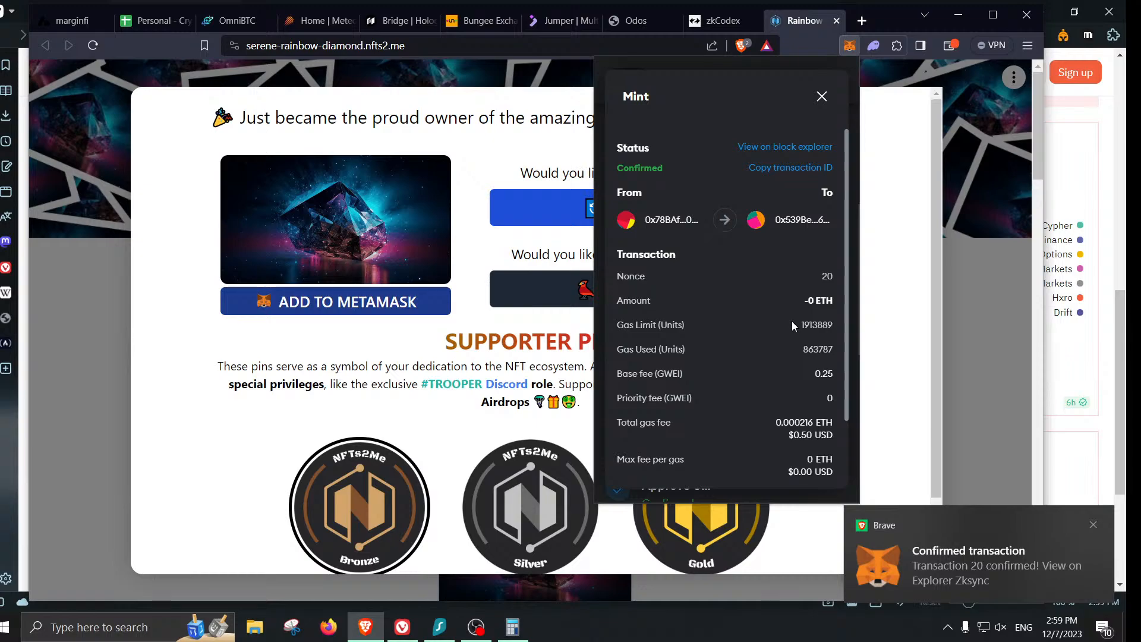
# - Fill row 101 with Nfts2Me, zkSync, 0 volume and 0.5 fee
pyautogui.click(137, 20)
pyautogui.write('N')
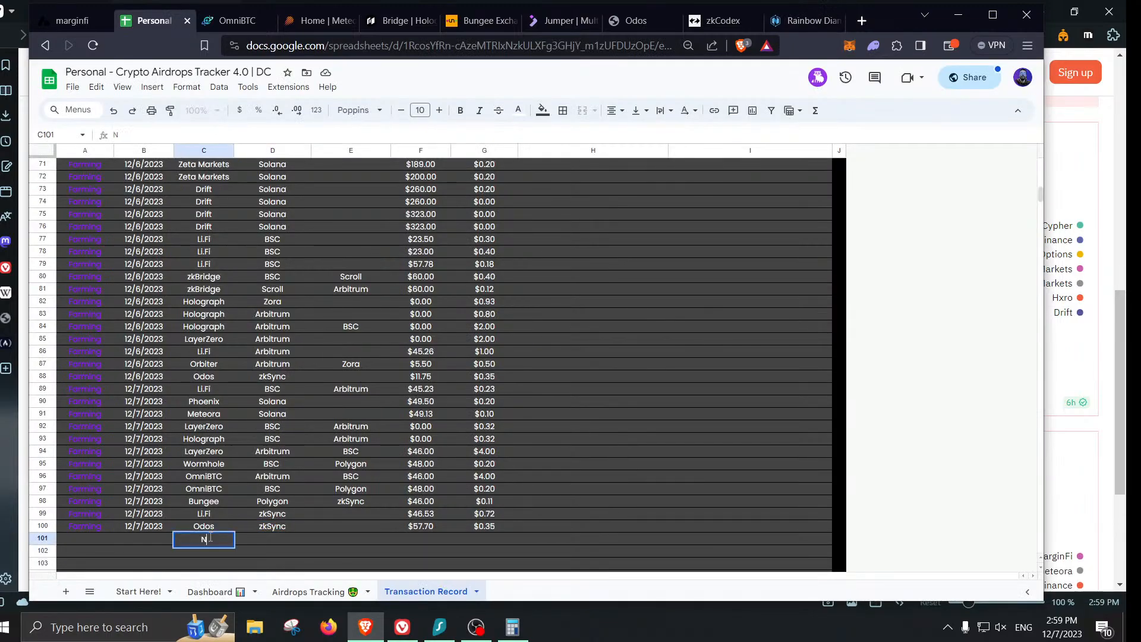
pyautogui.write('fts2Me')
pyautogui.press('Tab')
pyautogui.write('zkSync')
pyautogui.press('Tab')
pyautogui.press('Tab')
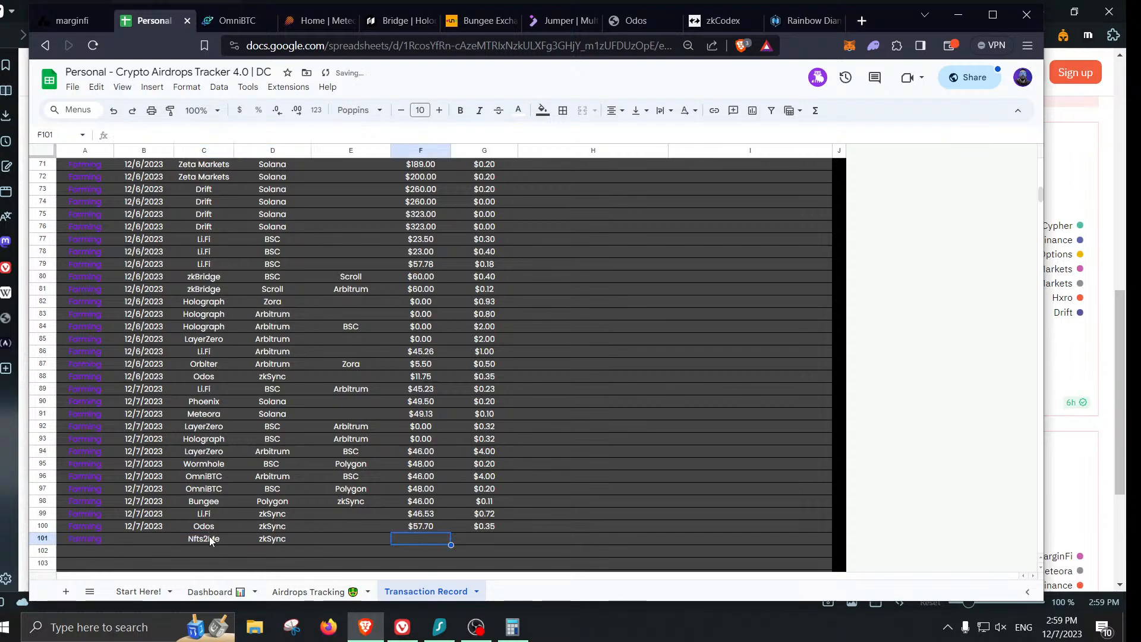
pyautogui.write('0')
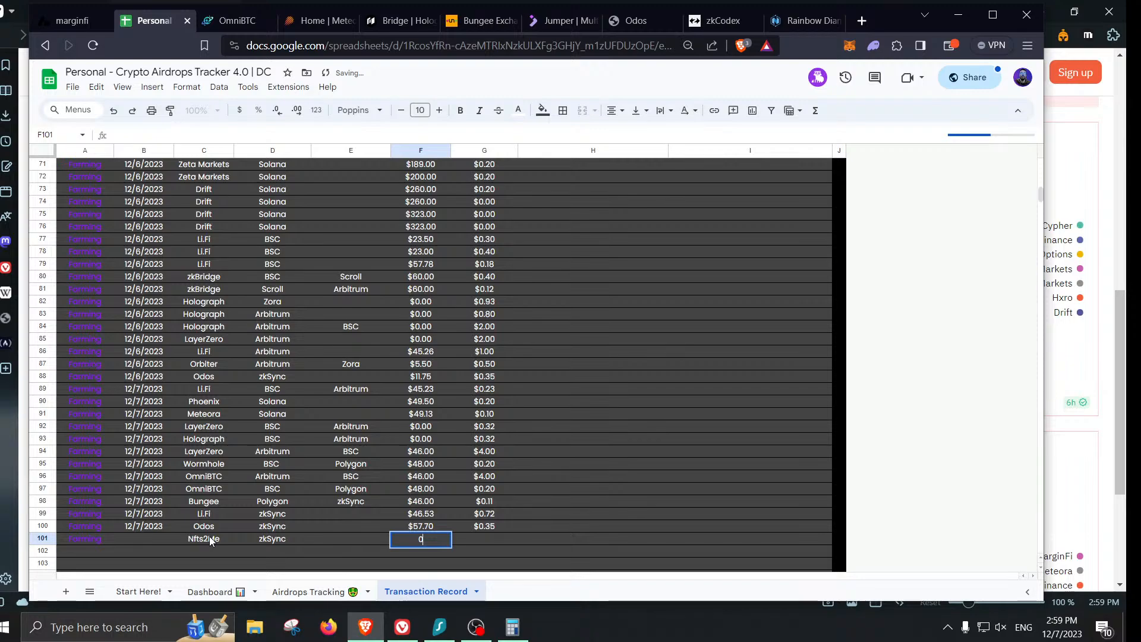
pyautogui.press('Tab')
pyautogui.write('.5')
pyautogui.press('Return')
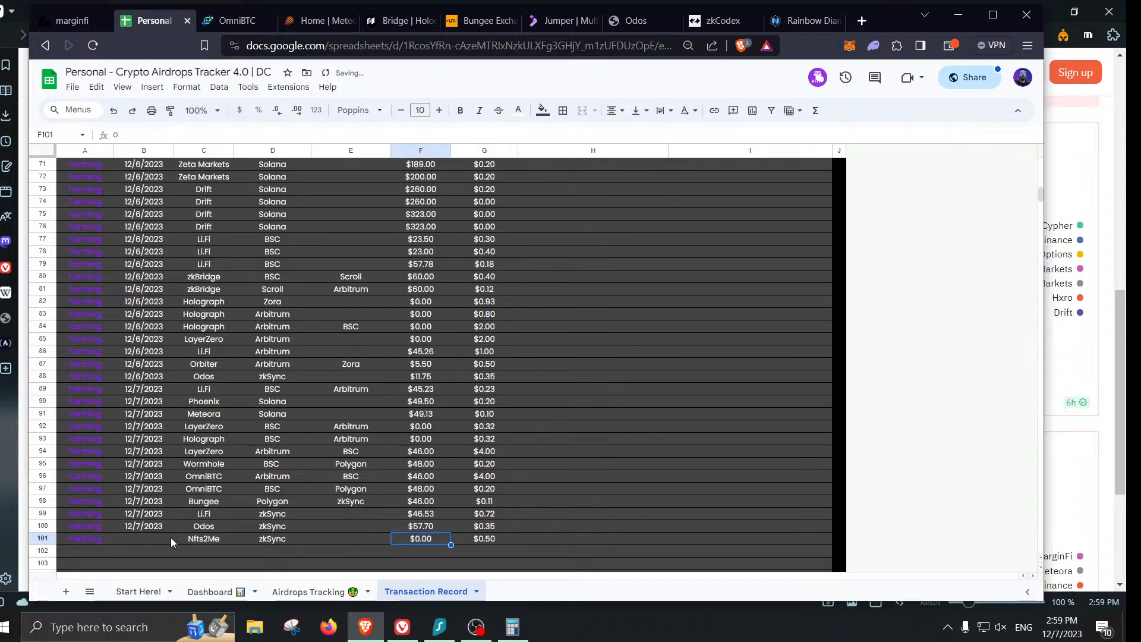
# - Enter the date 12/7/2023 in B101
pyautogui.click(164, 541)
pyautogui.write('12/7/2023')
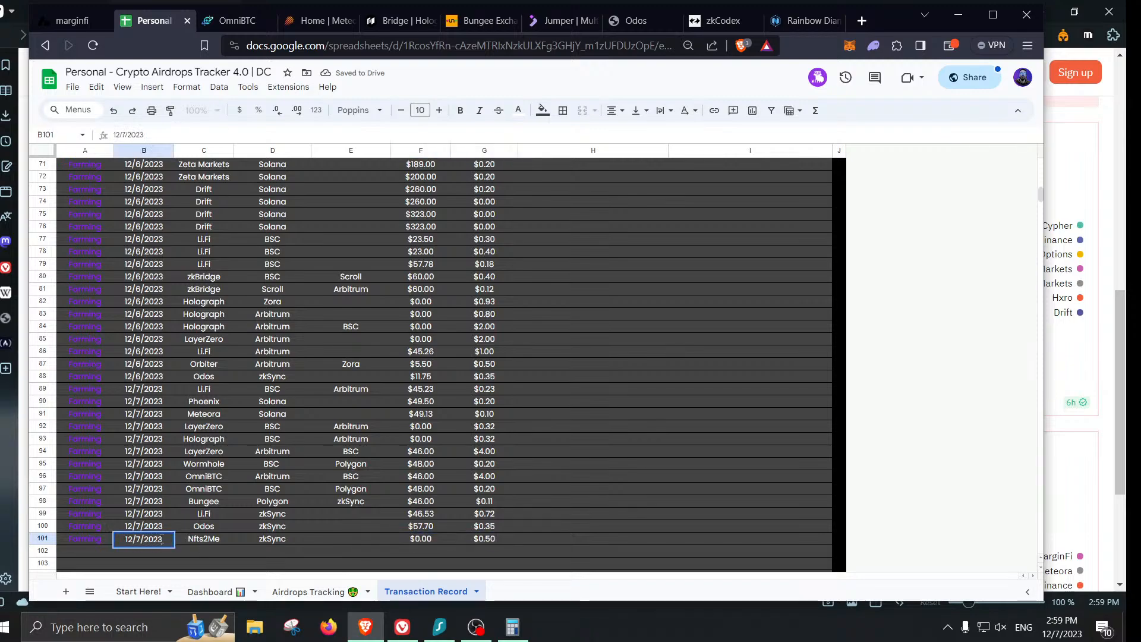
pyautogui.press('Tab')
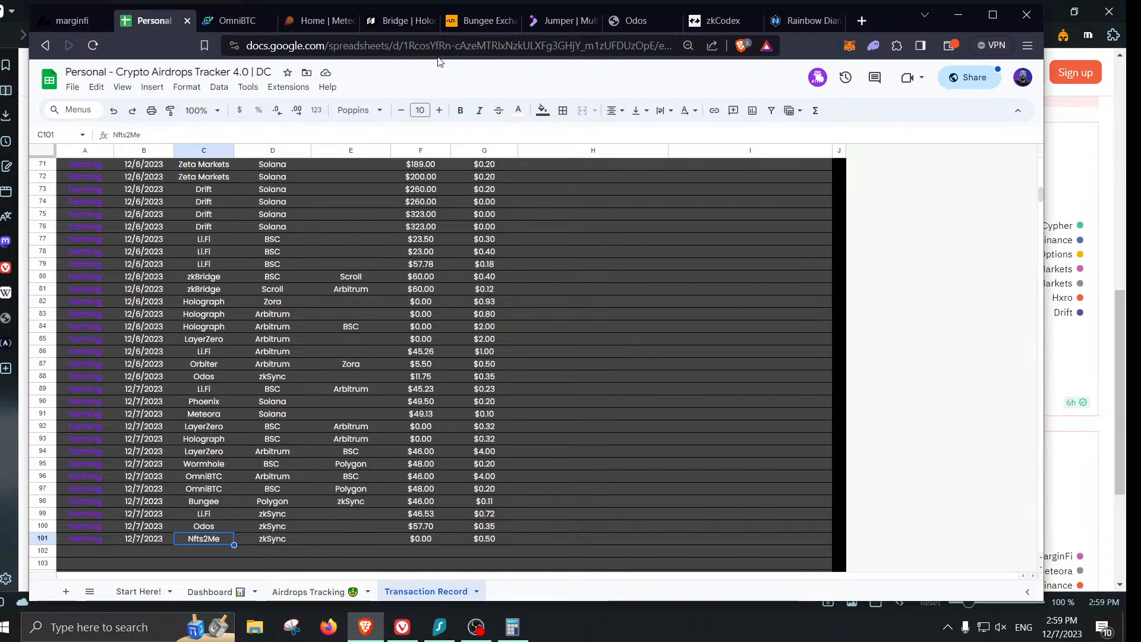
# - Review the Airdrops Tracking sheet from the top, then return to the zkCodex tab
pyautogui.click(304, 592)
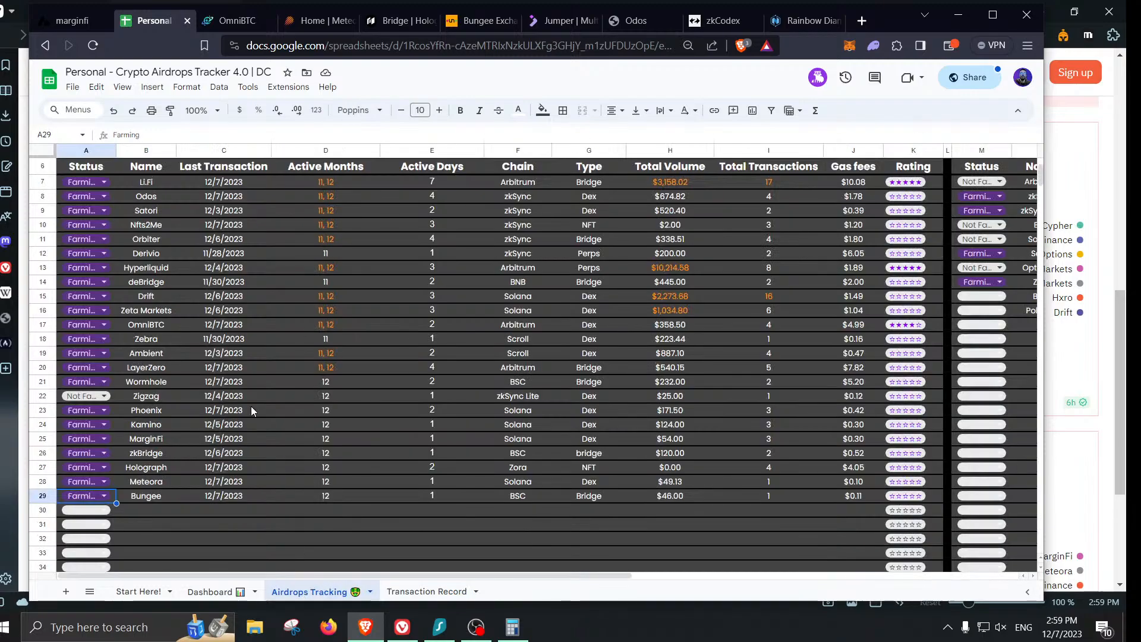
pyautogui.scroll(3, 251, 406)
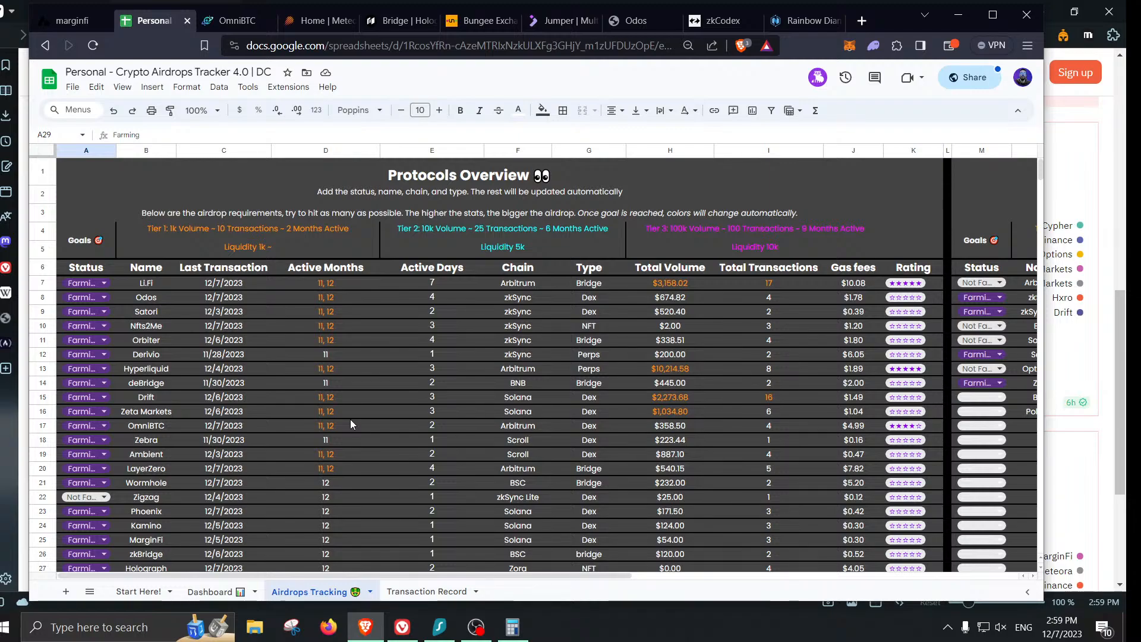
pyautogui.click(716, 22)
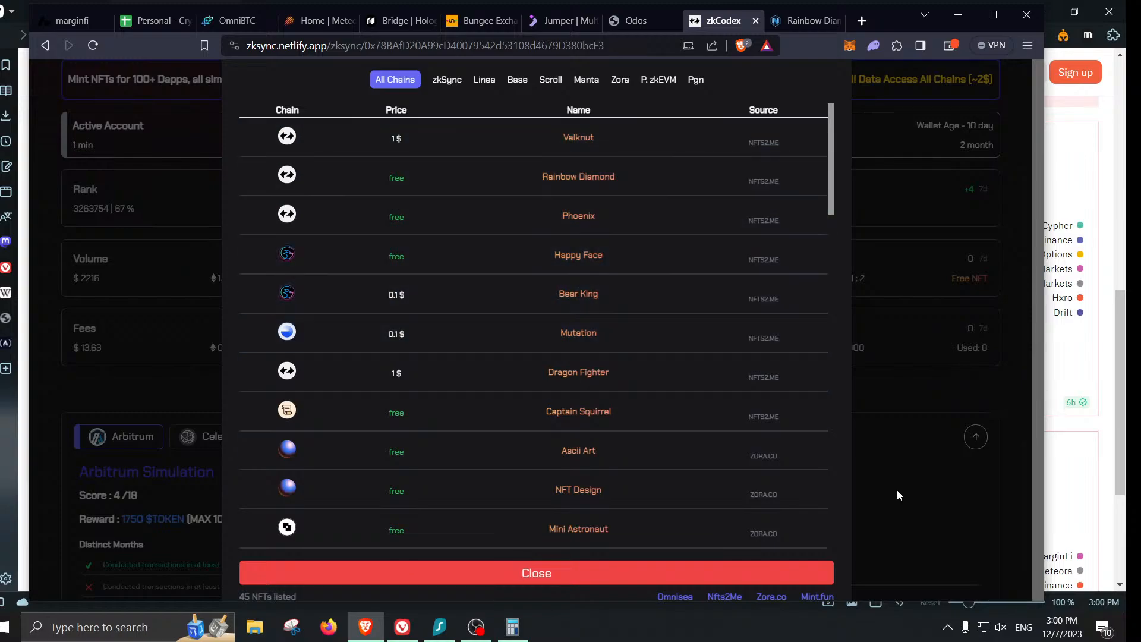
# - Close the free NFT mints list and scroll back to the top of the zkCodex dashboard
pyautogui.click(803, 571)
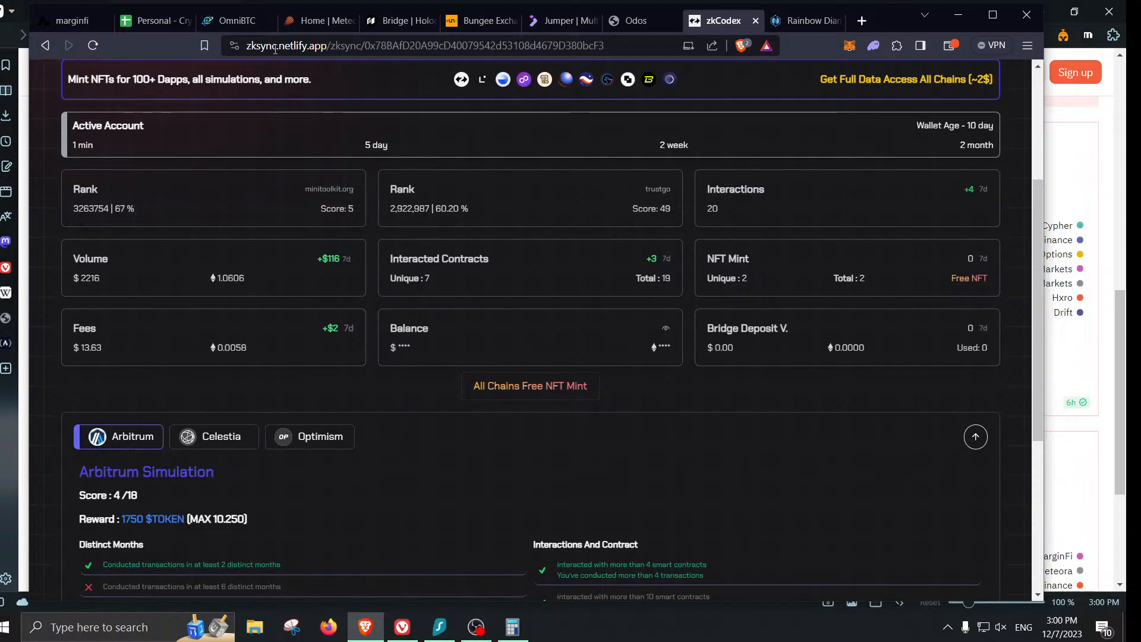
pyautogui.scroll(3, 527, 456)
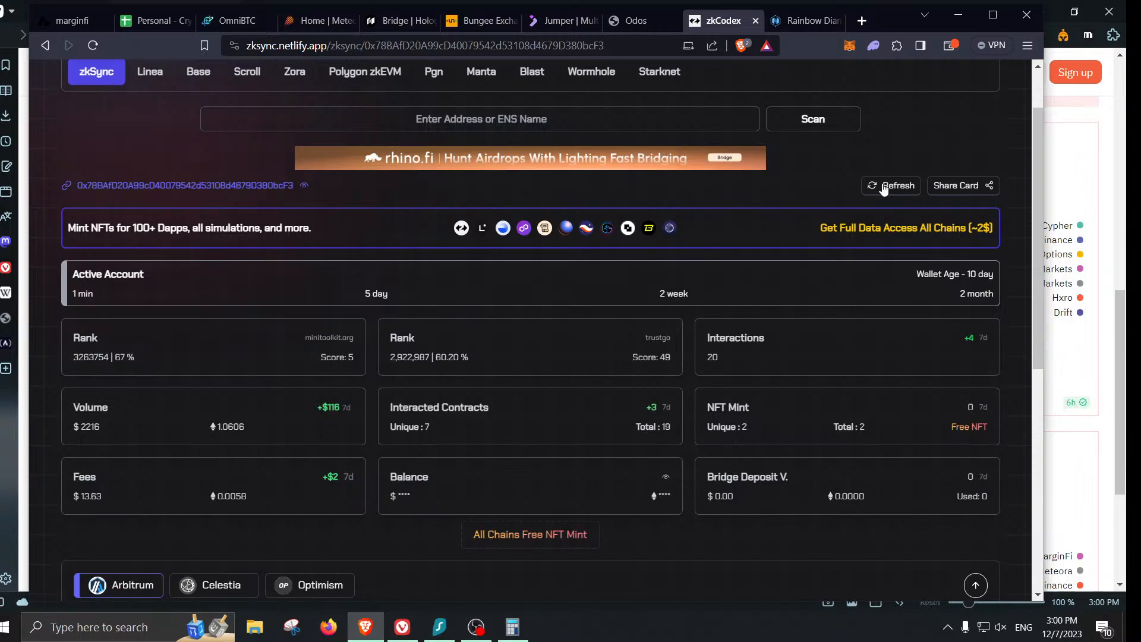
# - Refresh zkCodex stats and check the $2216 volume and 67% rank values
pyautogui.click(894, 186)
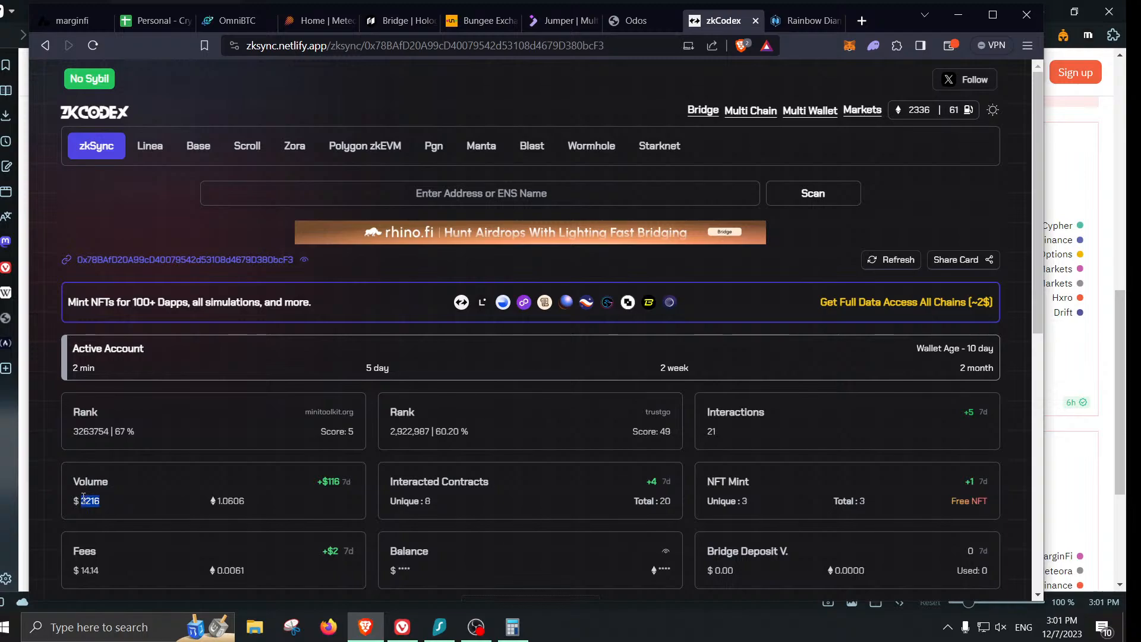
pyautogui.moveTo(81, 501); pyautogui.dragTo(100, 501)
pyautogui.moveTo(135, 433); pyautogui.dragTo(114, 432)
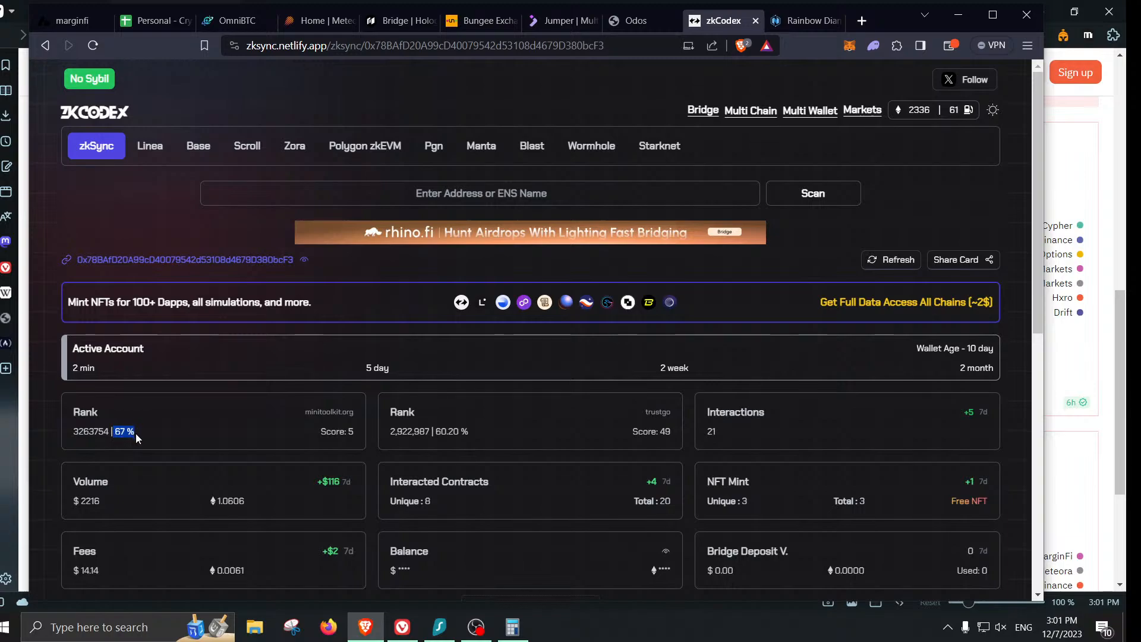
pyautogui.click(132, 430)
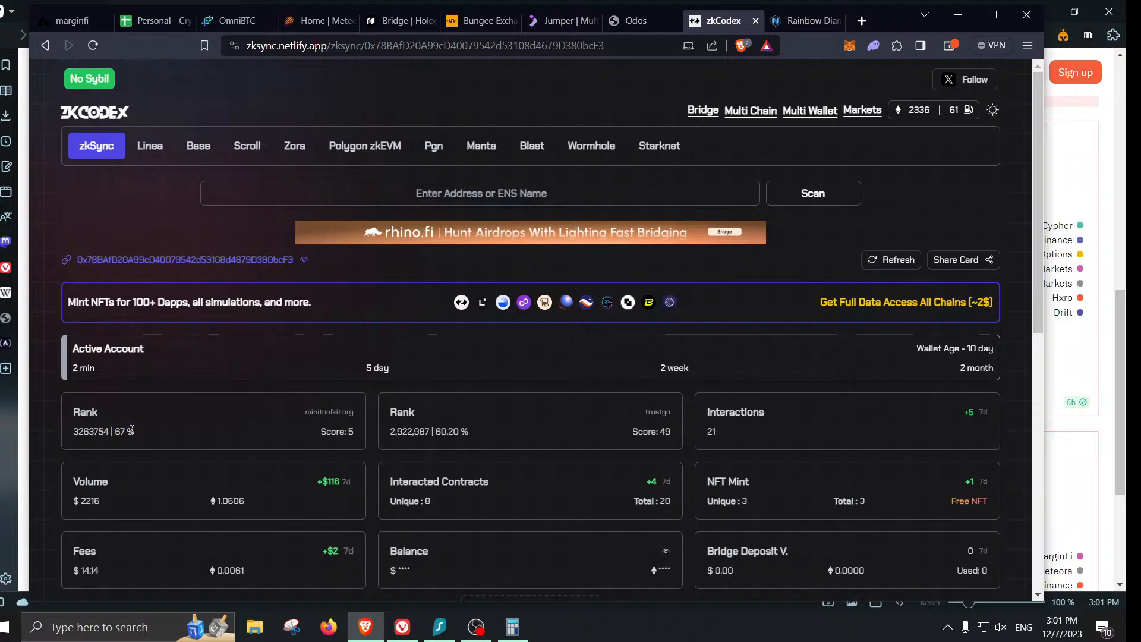
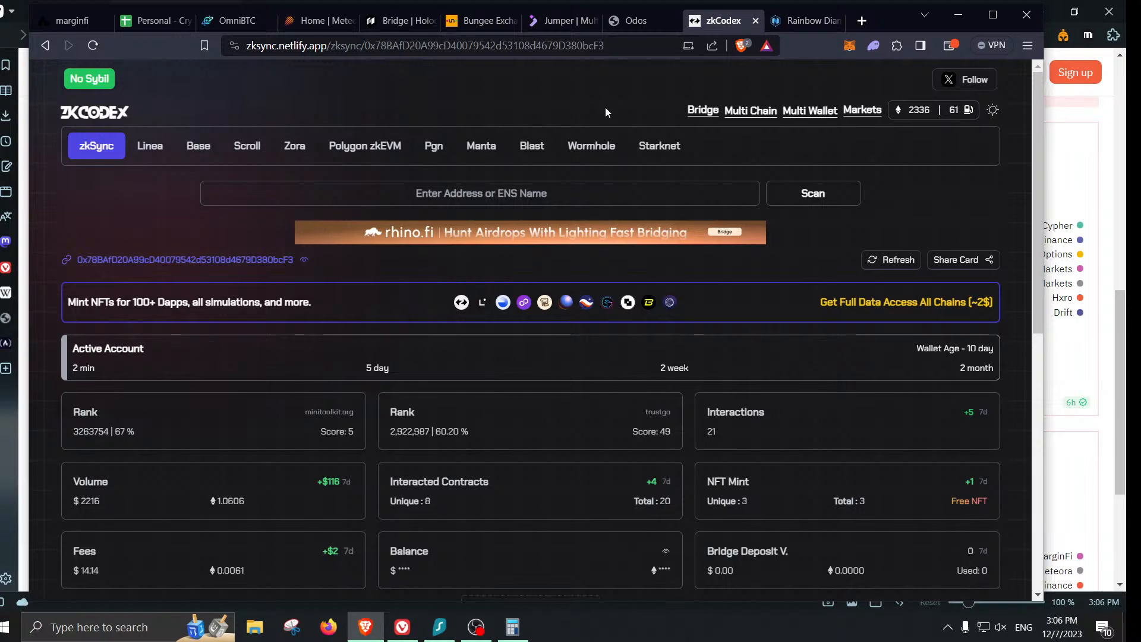
# - Search Brave for 'gas fees ethereum per hour' in a new tab
pyautogui.click(862, 21)
pyautogui.write('gas')
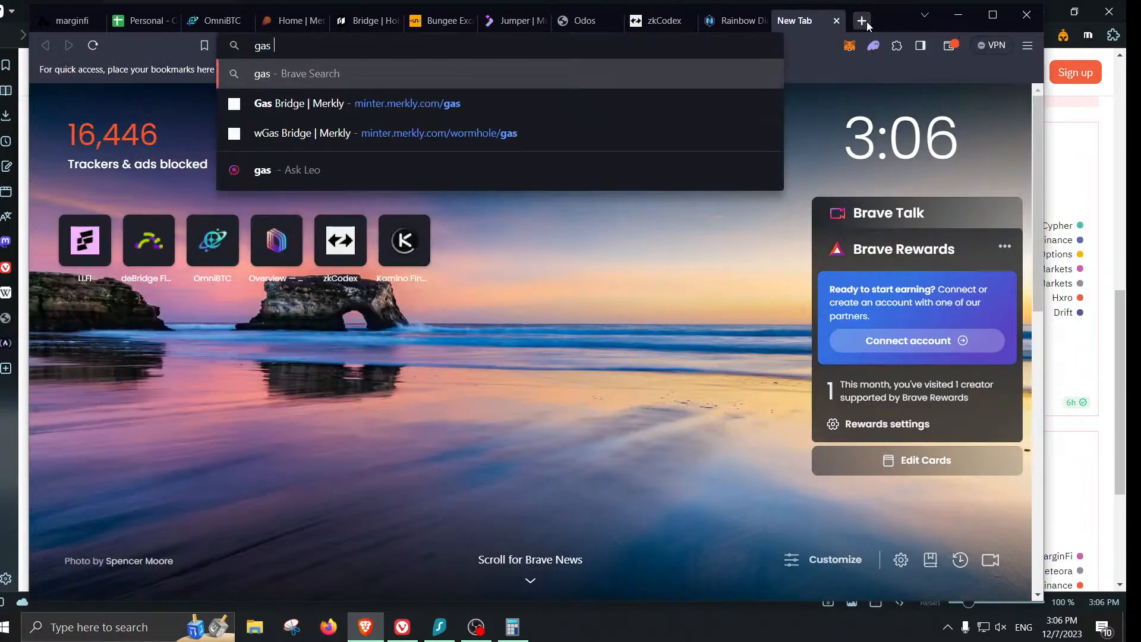
pyautogui.write(' fees ethereum ')
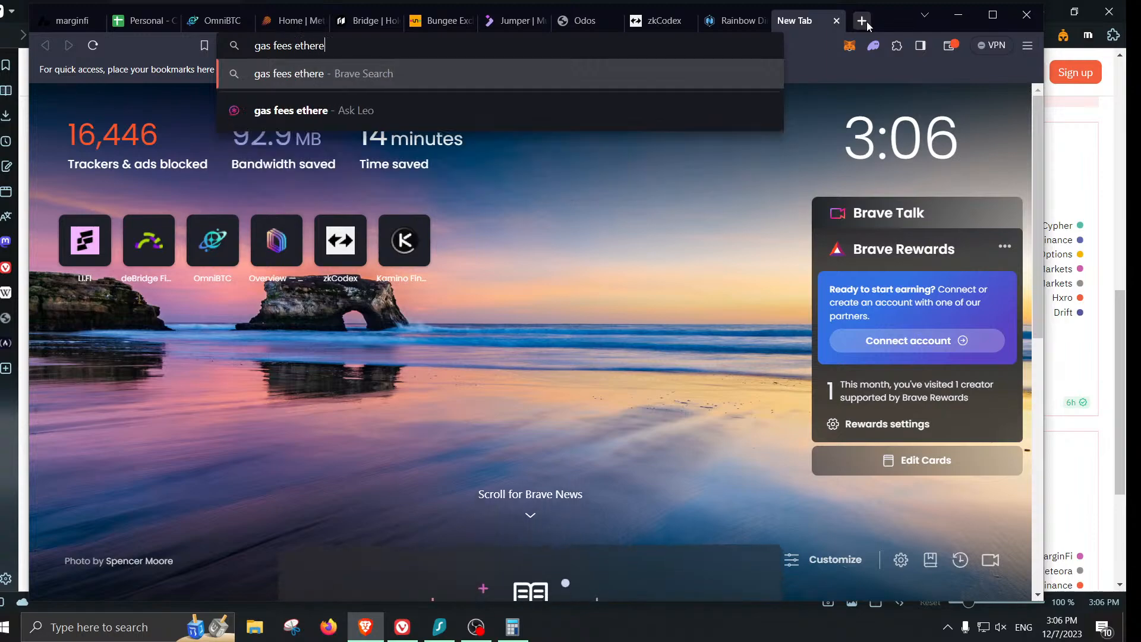
pyautogui.write('per hour')
pyautogui.press('Return')
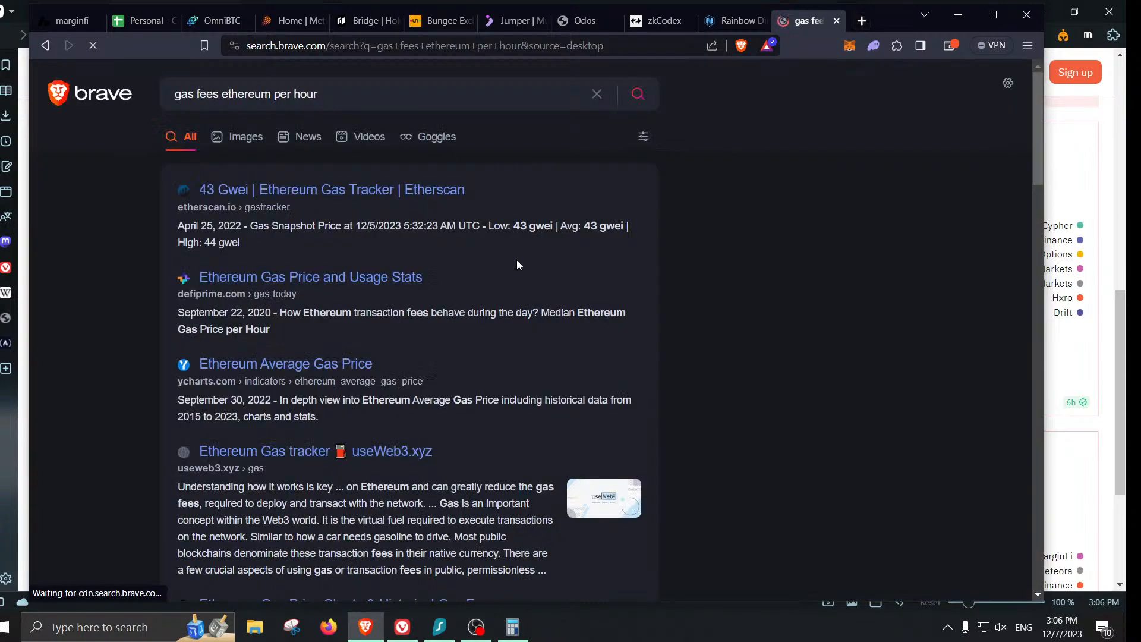
# - Open Etherscan's Gas Tracker at 57/58/60 gwei and review its hourly gas price heatmap
pyautogui.click(364, 191)
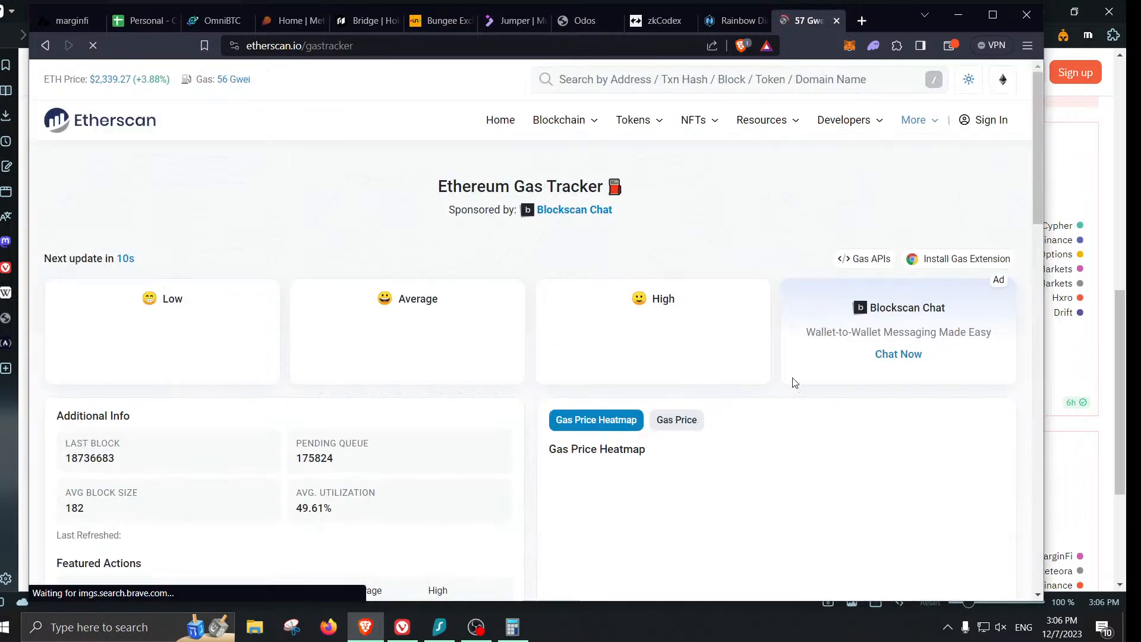
pyautogui.scroll(-3, 744, 202)
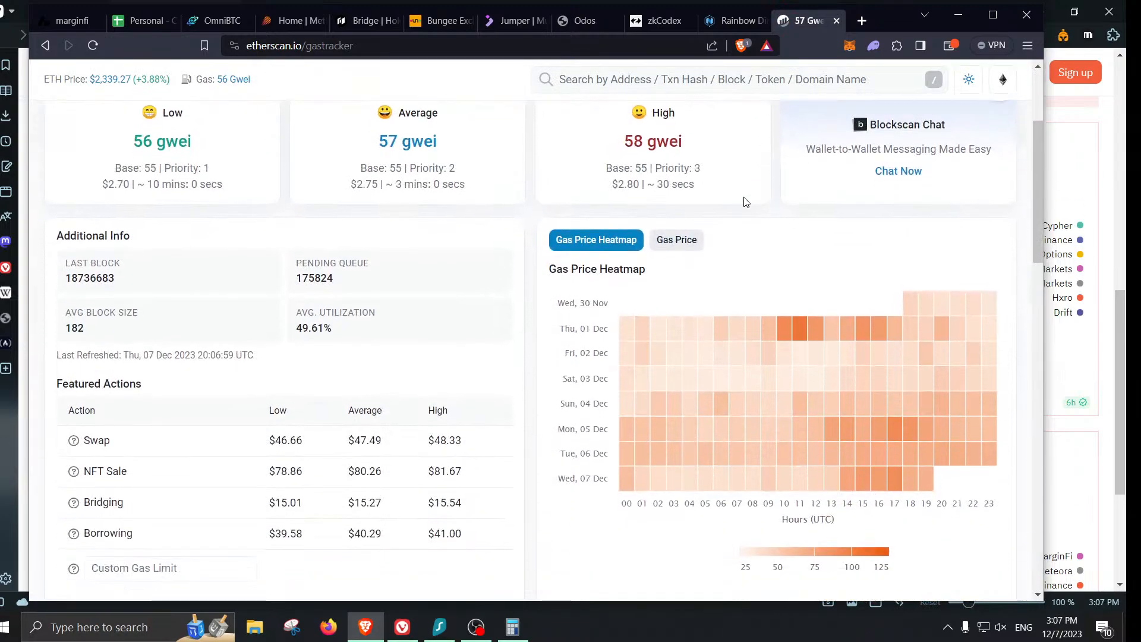
pyautogui.moveTo(799, 354)
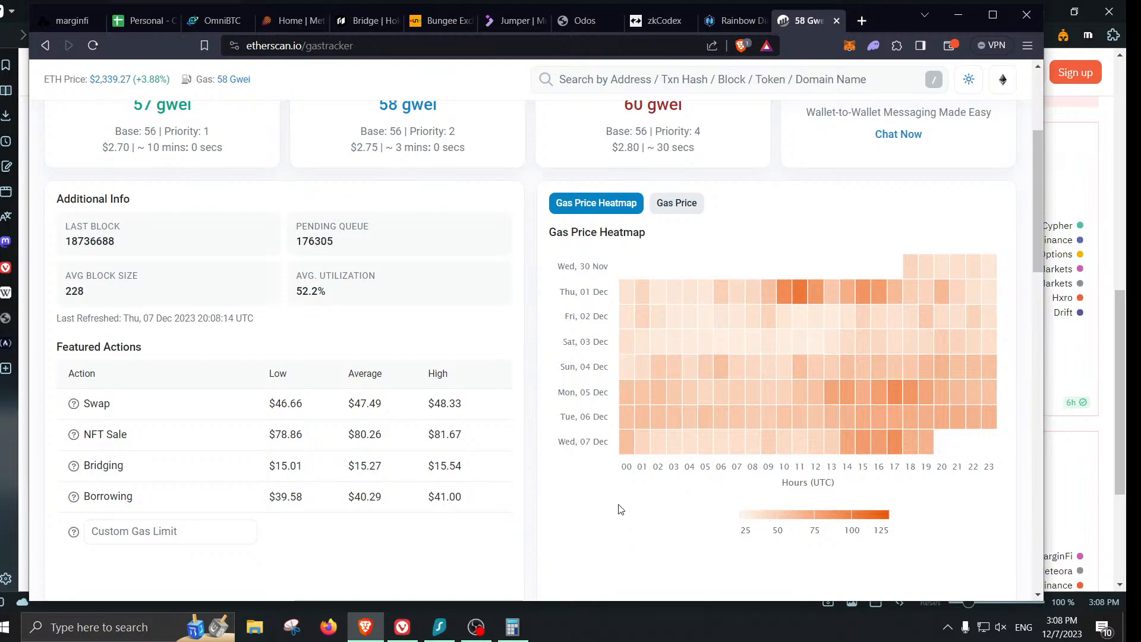
pyautogui.moveTo(687, 361)
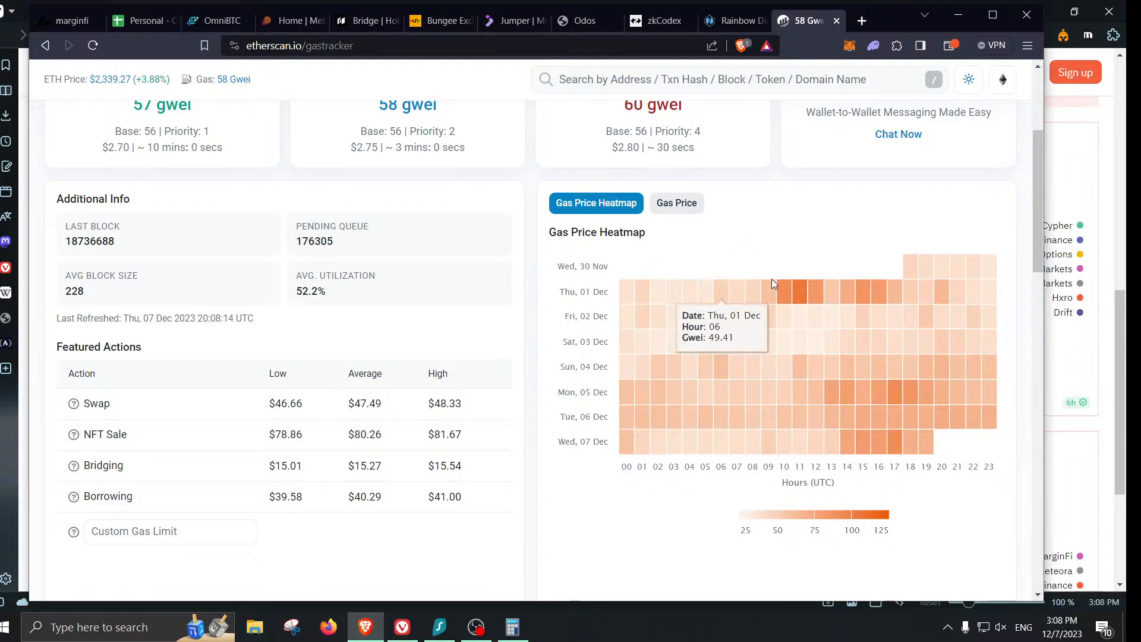
pyautogui.scroll(3, 743, 357)
pyautogui.scroll(1, 830, 529)
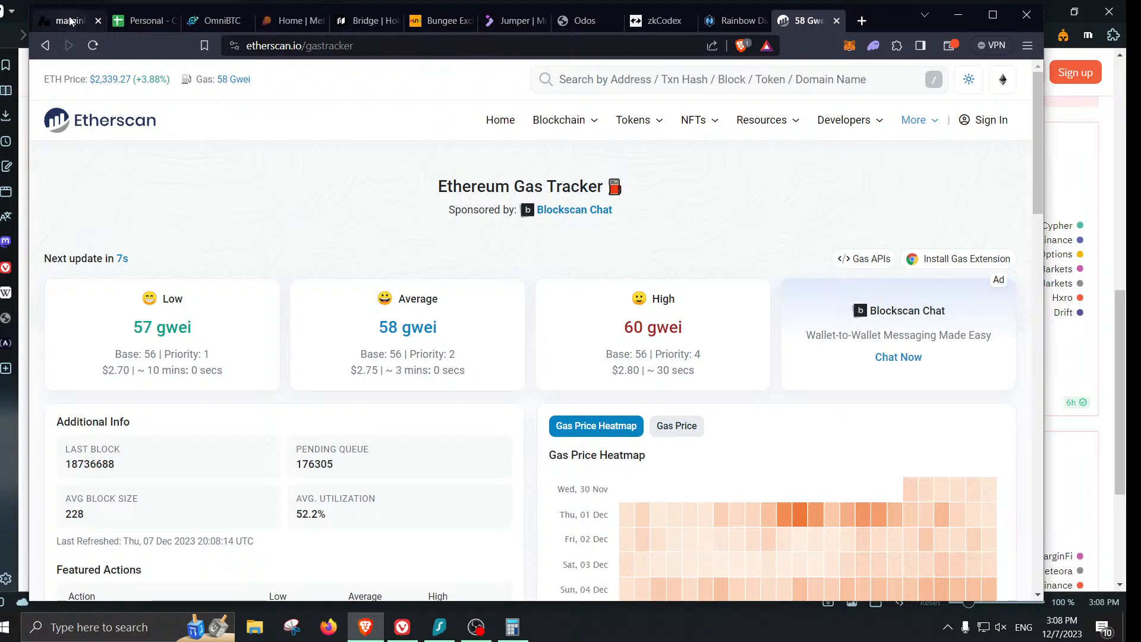
# - Reload marginfi points to show the 718.72 total and highlight the 382.10 Borrowing Points value
pyautogui.click(37, 21)
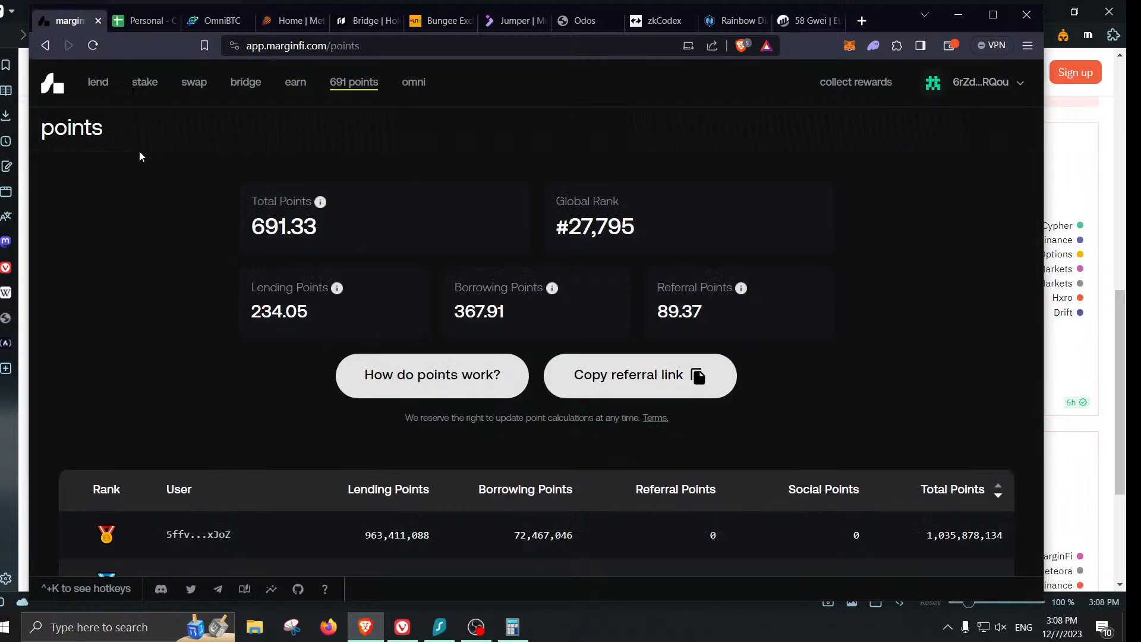
pyautogui.click(94, 46)
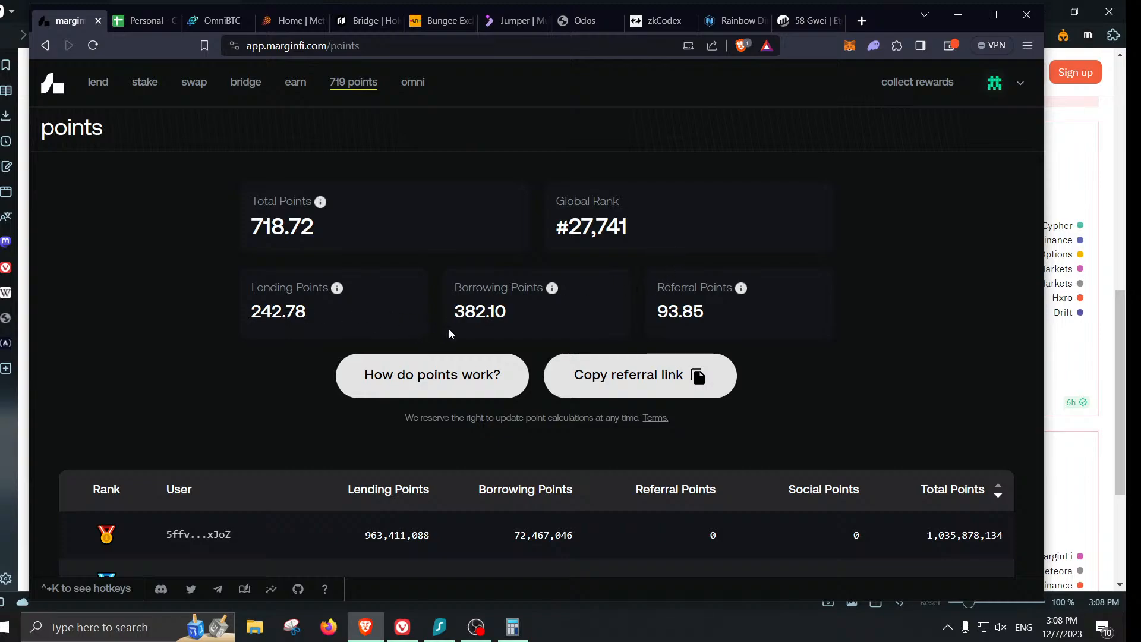
pyautogui.doubleClick(484, 316)
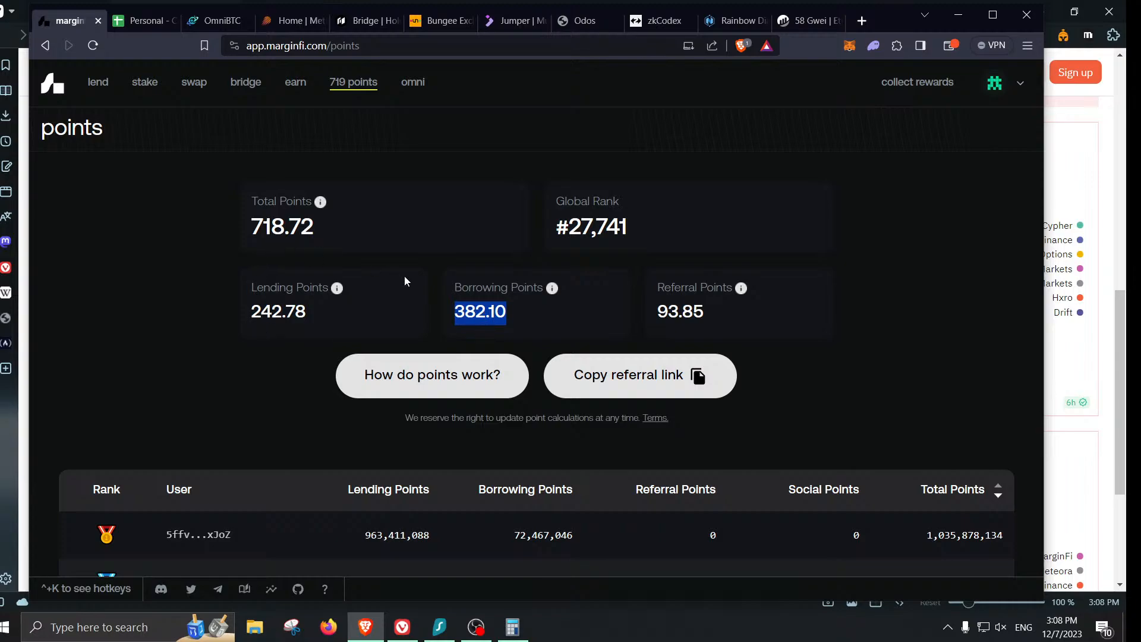
pyautogui.click(277, 21)
pyautogui.scroll(2, 547, 354)
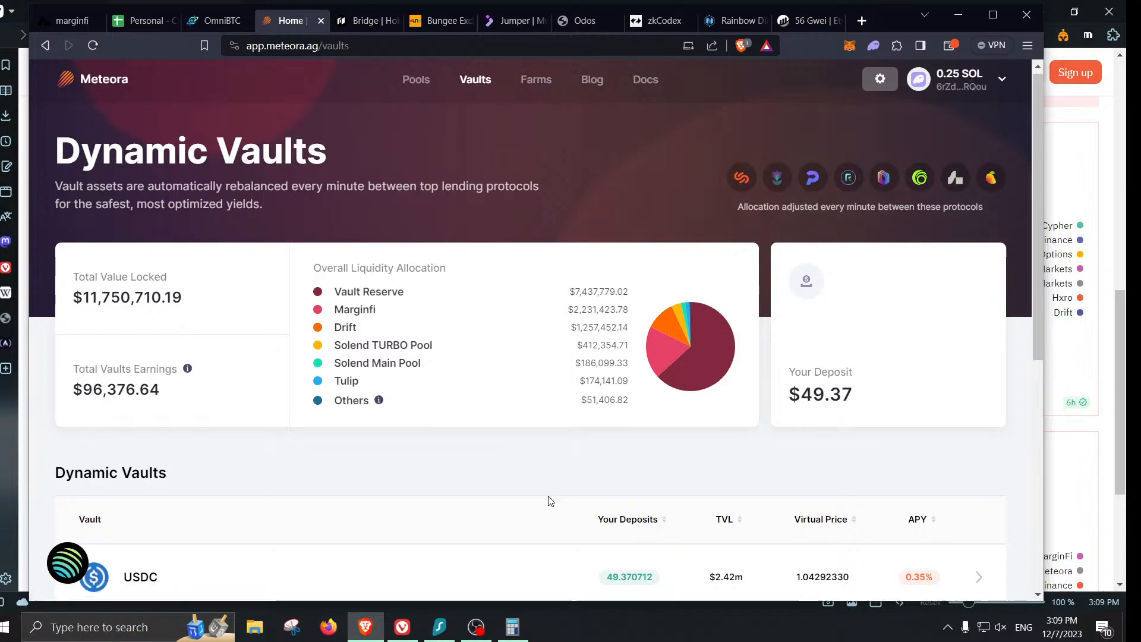
pyautogui.scroll(-3, 549, 500)
pyautogui.scroll(3, 604, 472)
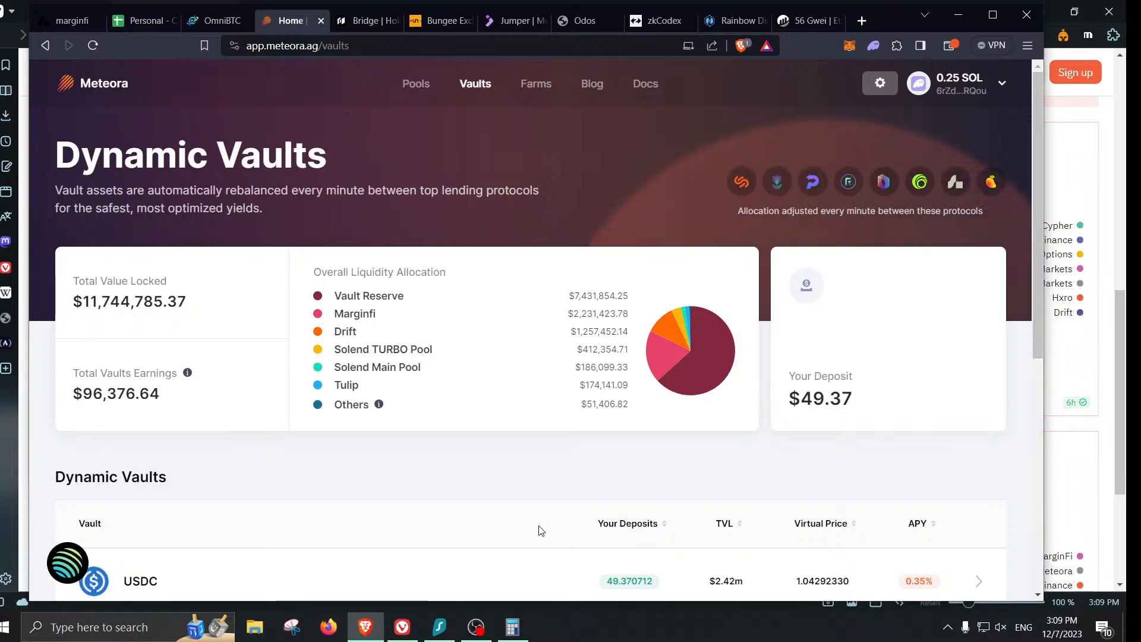
pyautogui.scroll(-1, 840, 447)
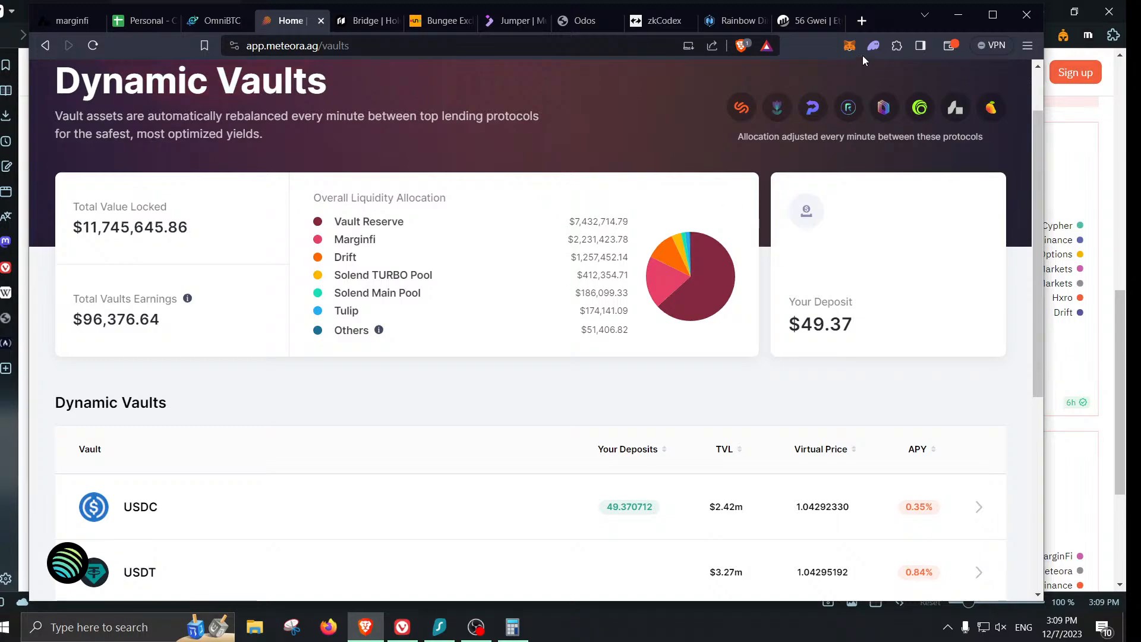
# - Start an address in a new tab, then discard it and close the empty tab
pyautogui.click(860, 23)
pyautogui.write('phoe')
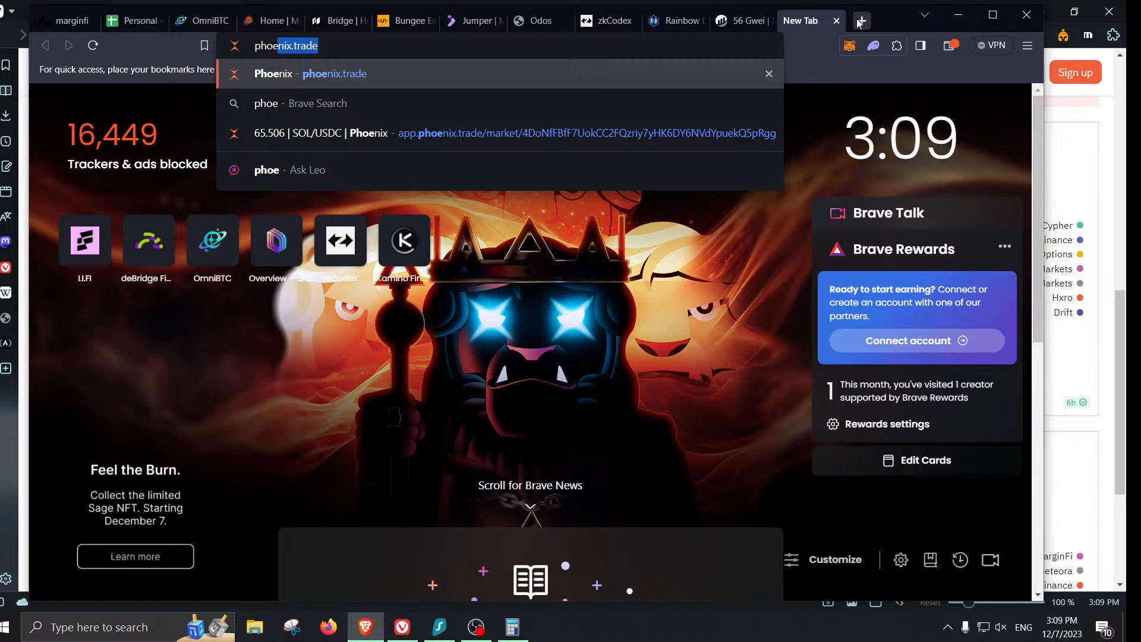
pyautogui.press('BackSpace')
pyautogui.press('BackSpace')
pyautogui.press('BackSpace')
pyautogui.press('BackSpace')
pyautogui.press('BackSpace')
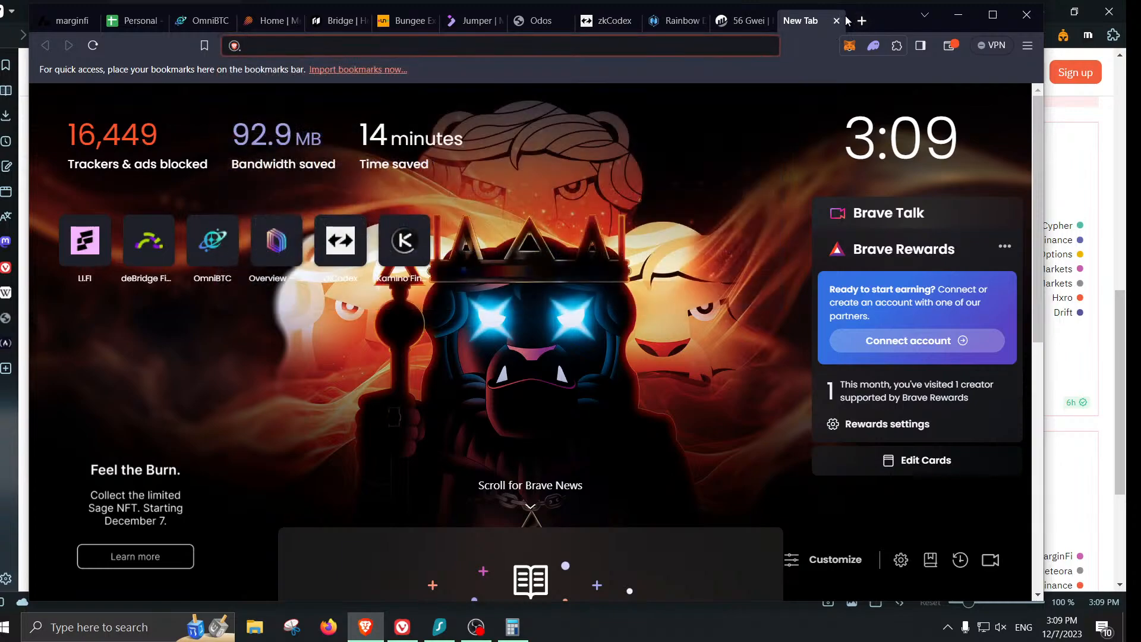
pyautogui.click(836, 20)
# - Look over the Holograph bridge and home pages, then close the Holograph tab
pyautogui.click(363, 20)
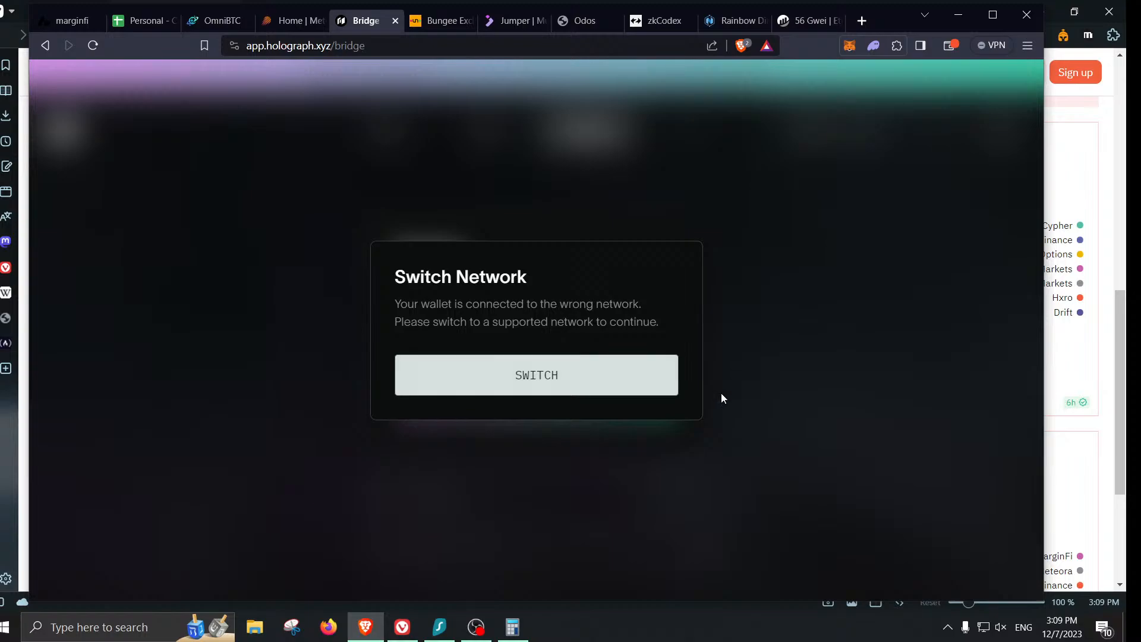
pyautogui.click(43, 47)
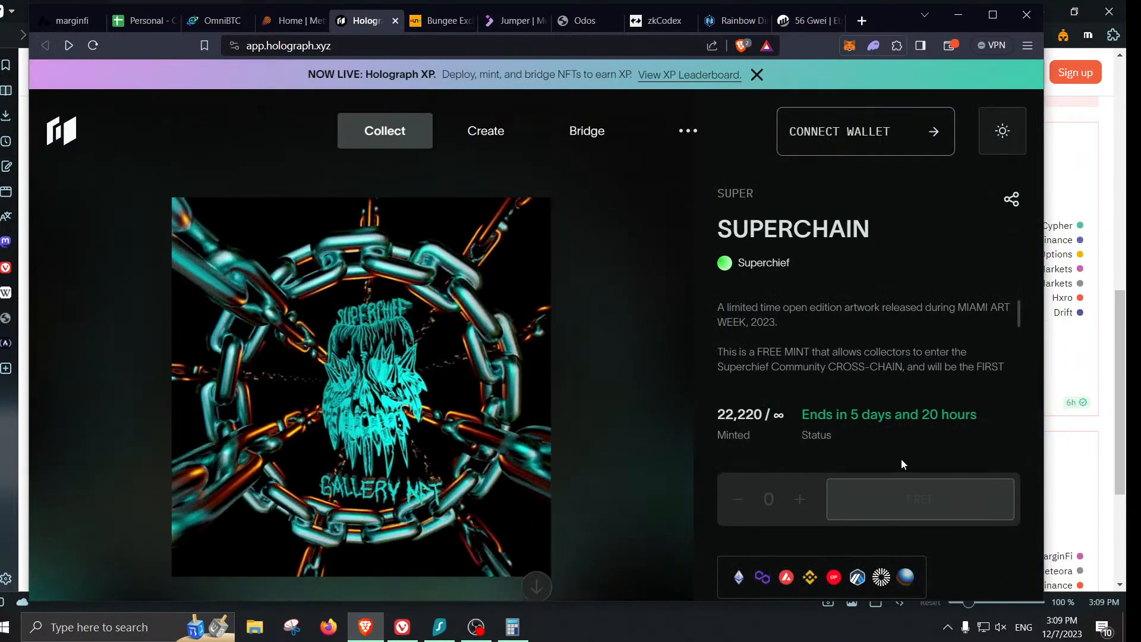
pyautogui.moveTo(616, 155)
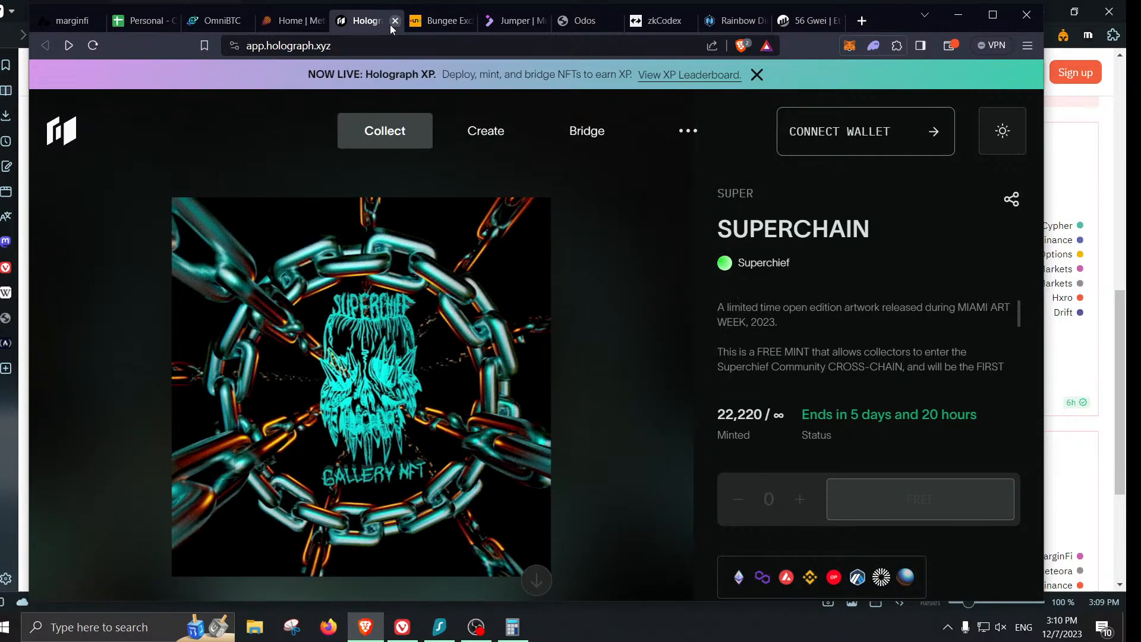
pyautogui.click(393, 21)
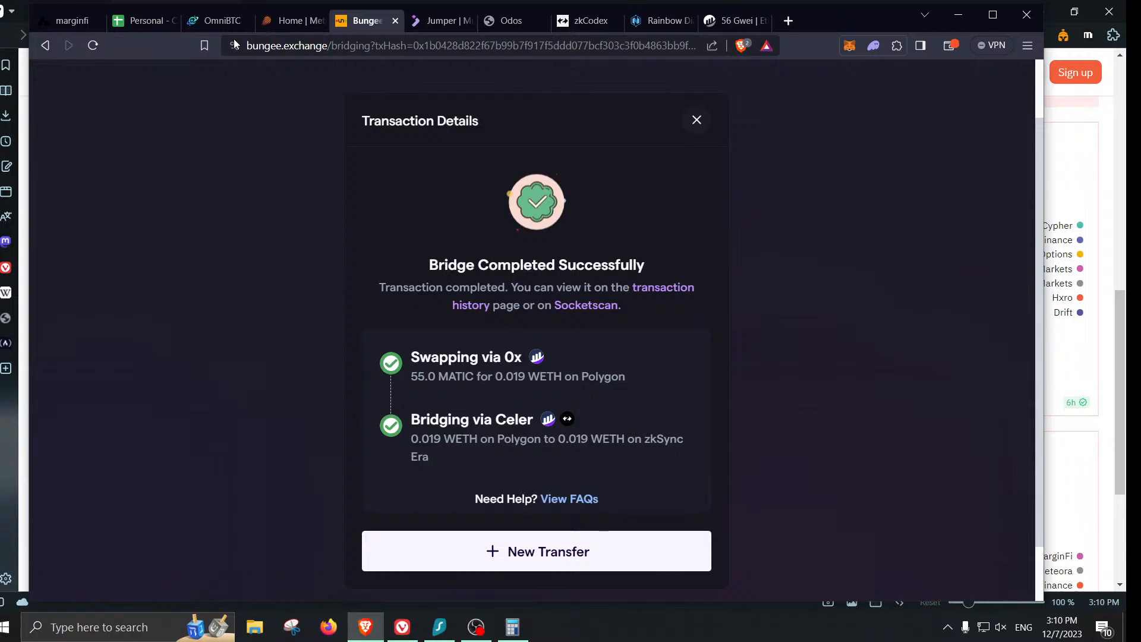
# - Requote the 0.21 BNB swap to ETH on Arbitrum and choose the LayerZero Protocol route
pyautogui.click(217, 20)
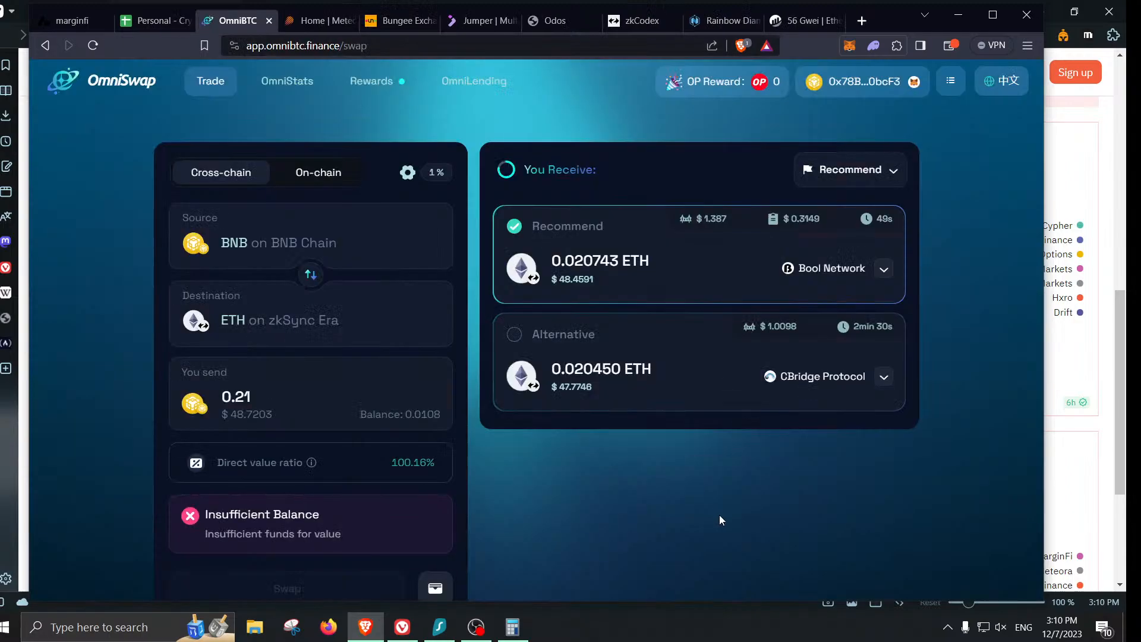
pyautogui.click(326, 323)
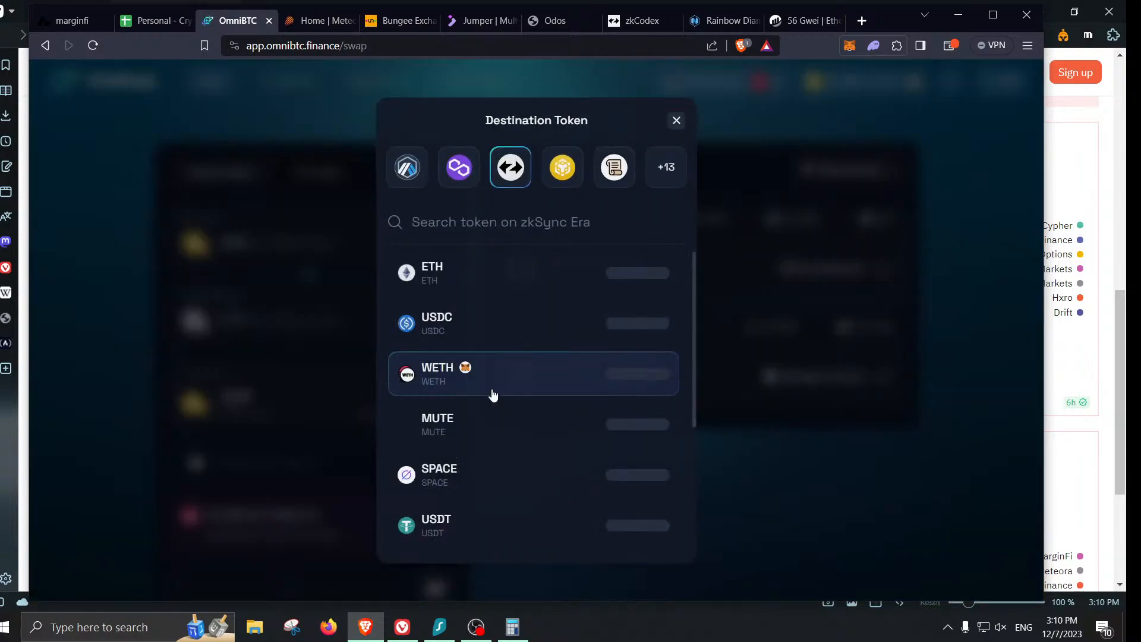
pyautogui.click(656, 179)
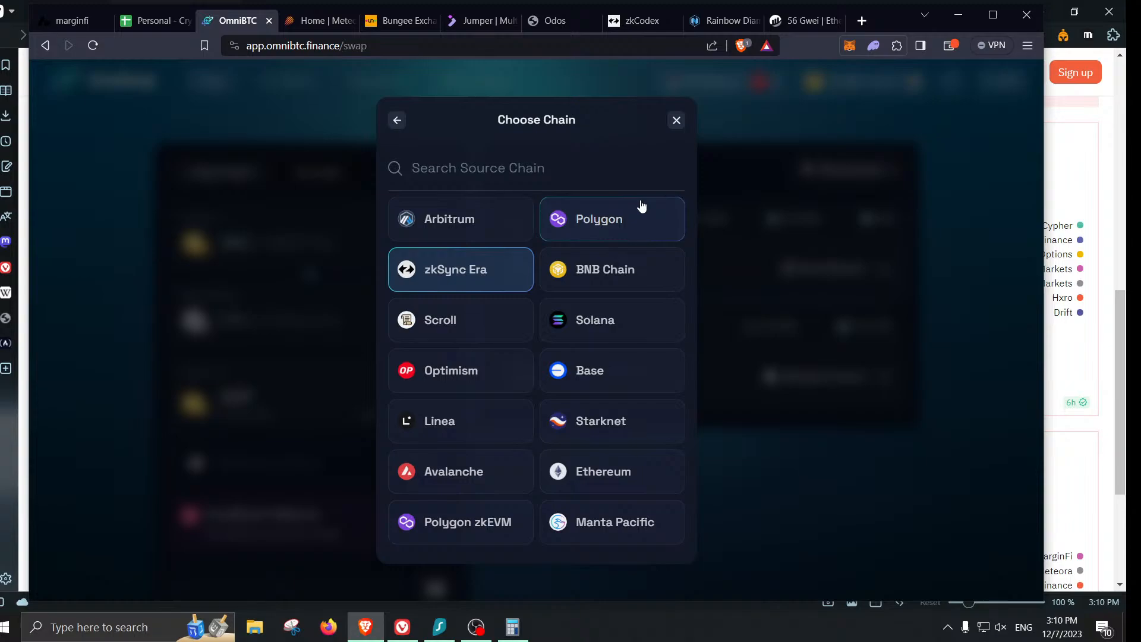
pyautogui.click(497, 221)
pyautogui.click(545, 271)
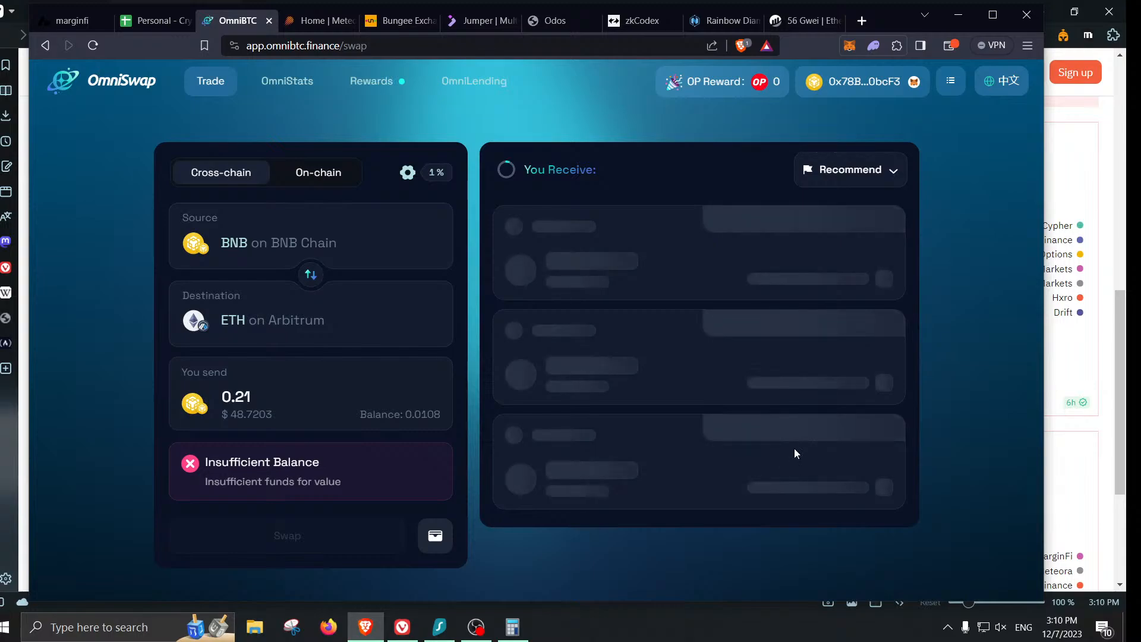
pyautogui.scroll(-3, 794, 448)
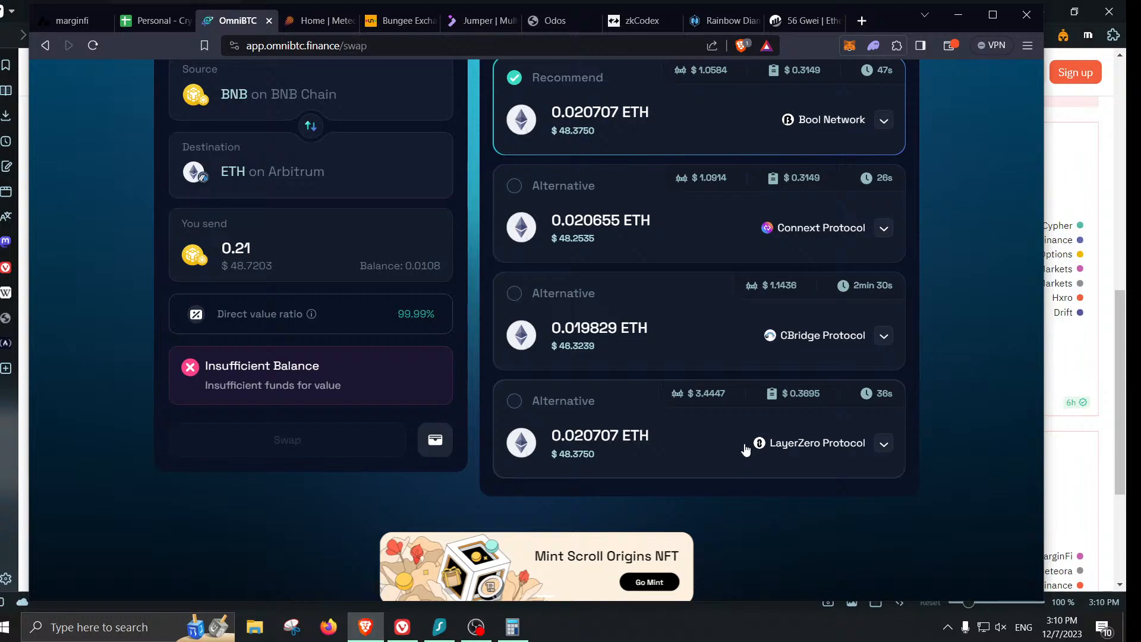
pyautogui.click(630, 449)
pyautogui.scroll(3, 815, 471)
pyautogui.scroll(-1, 777, 448)
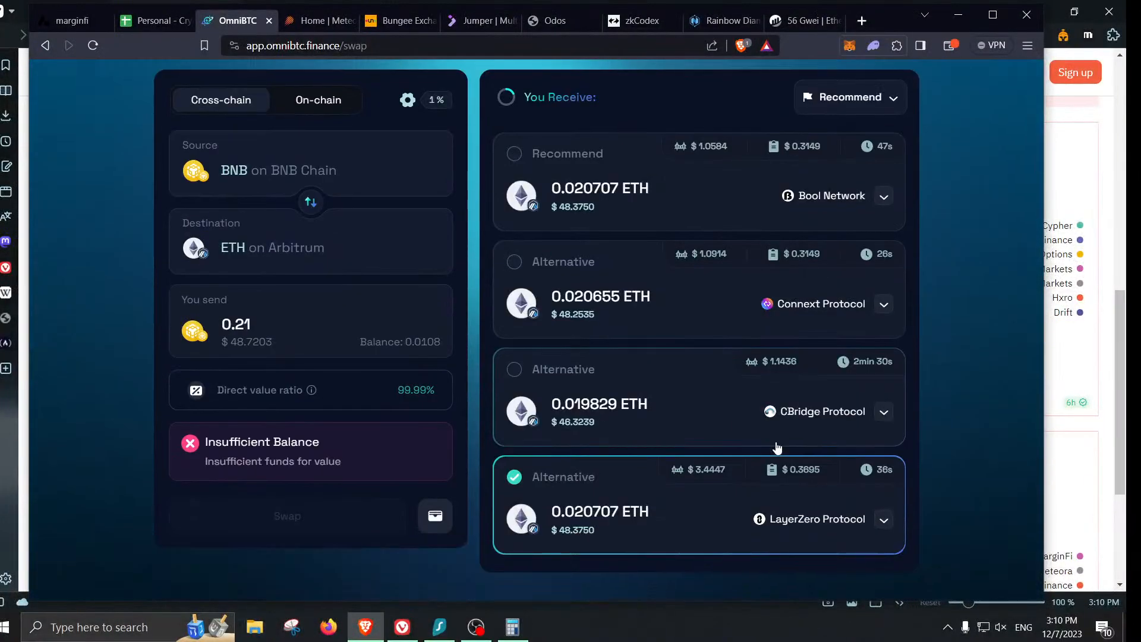
pyautogui.scroll(-1, 815, 451)
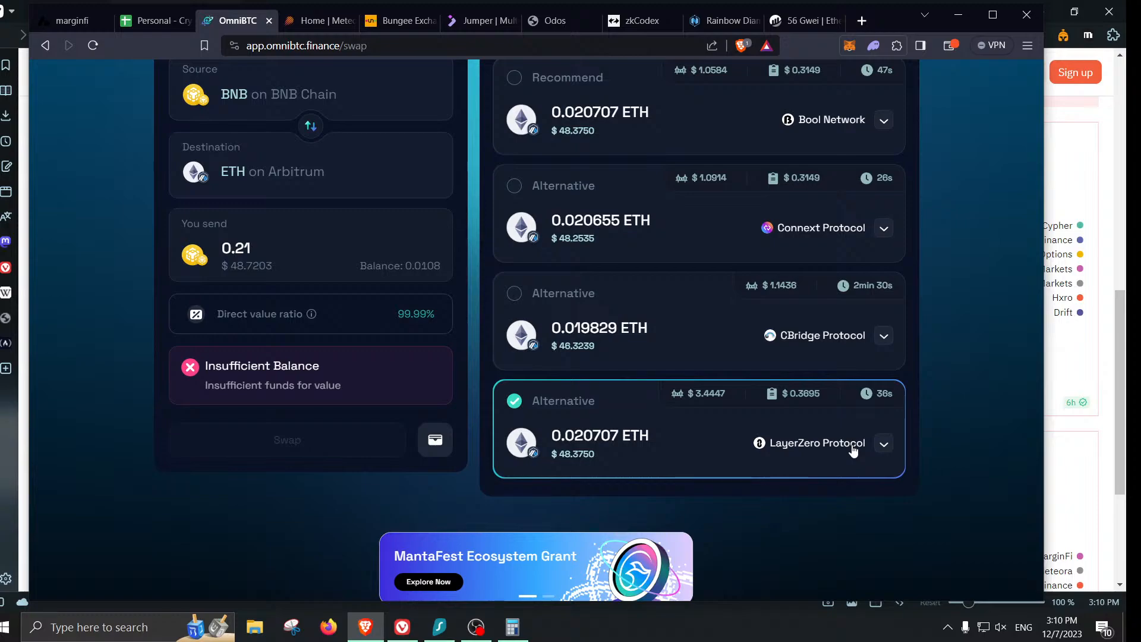
# - Start typing 'layer' in a new tab, then discard it and close the tab
pyautogui.click(863, 20)
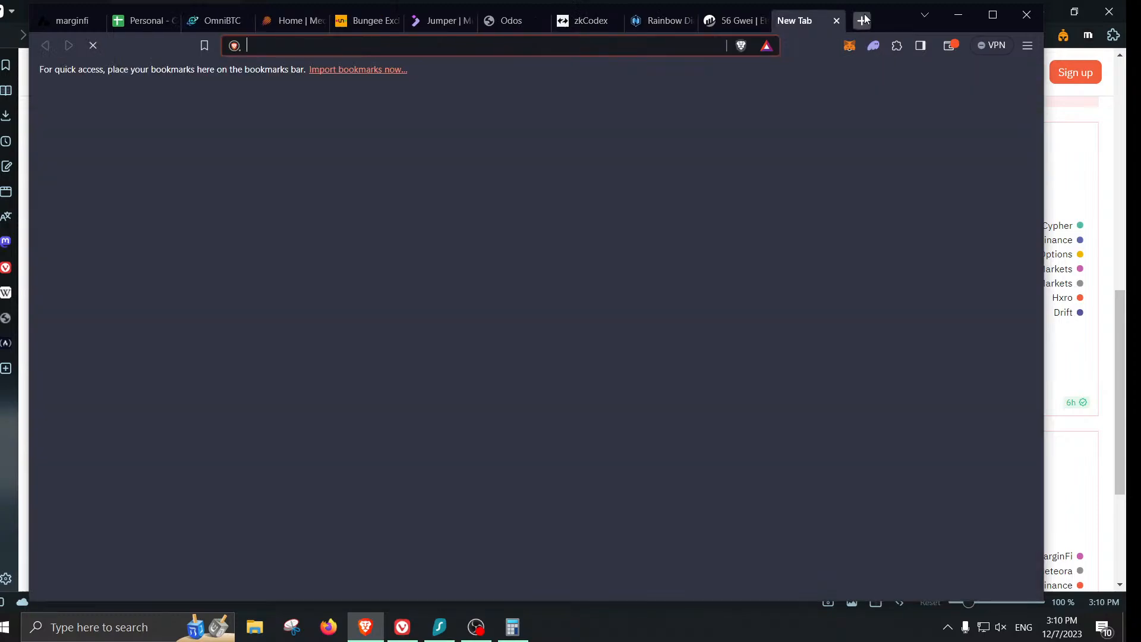
pyautogui.write('layer')
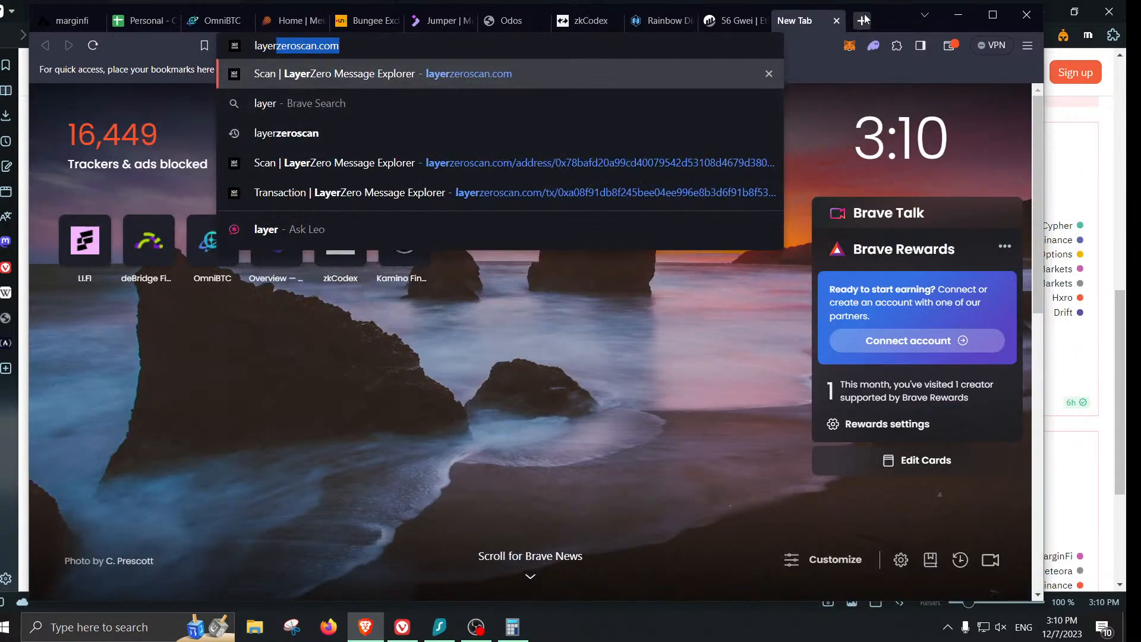
pyautogui.press('Delete')
pyautogui.press('Escape')
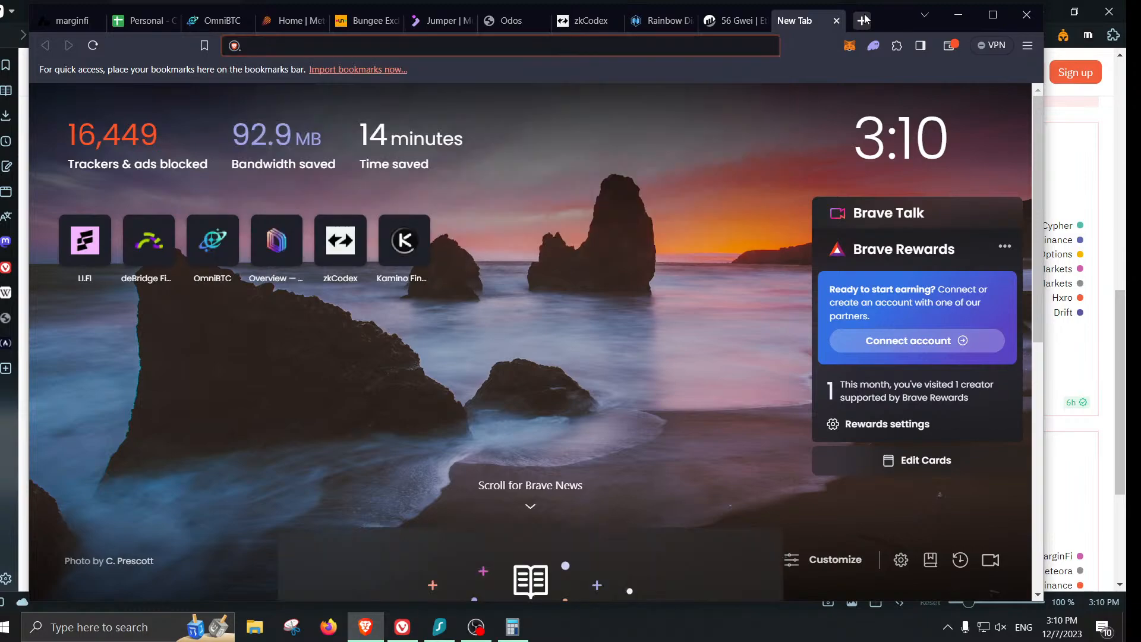
pyautogui.click(835, 21)
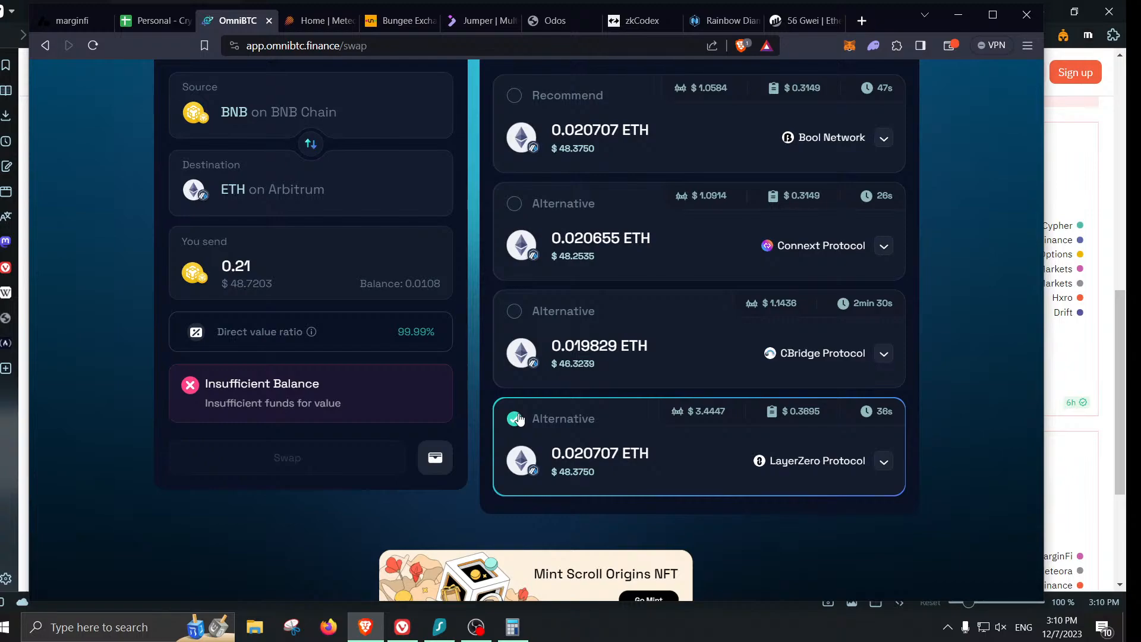
# - Switch the 0.21 BNB swap's destination to MATIC on Polygon
pyautogui.scroll(1, 379, 260)
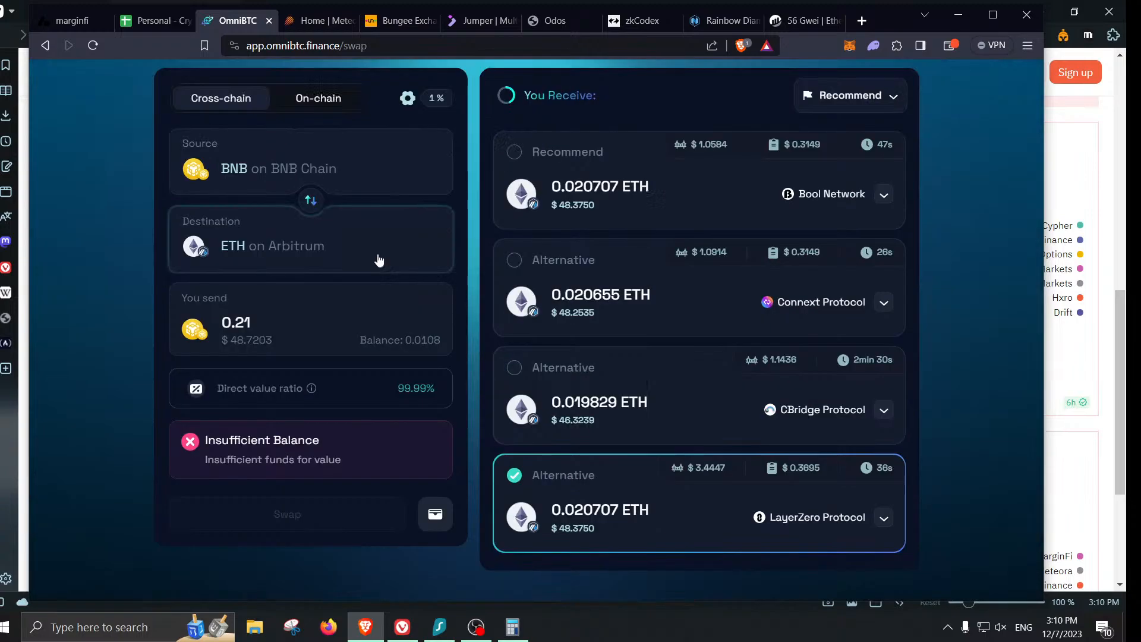
pyautogui.click(379, 260)
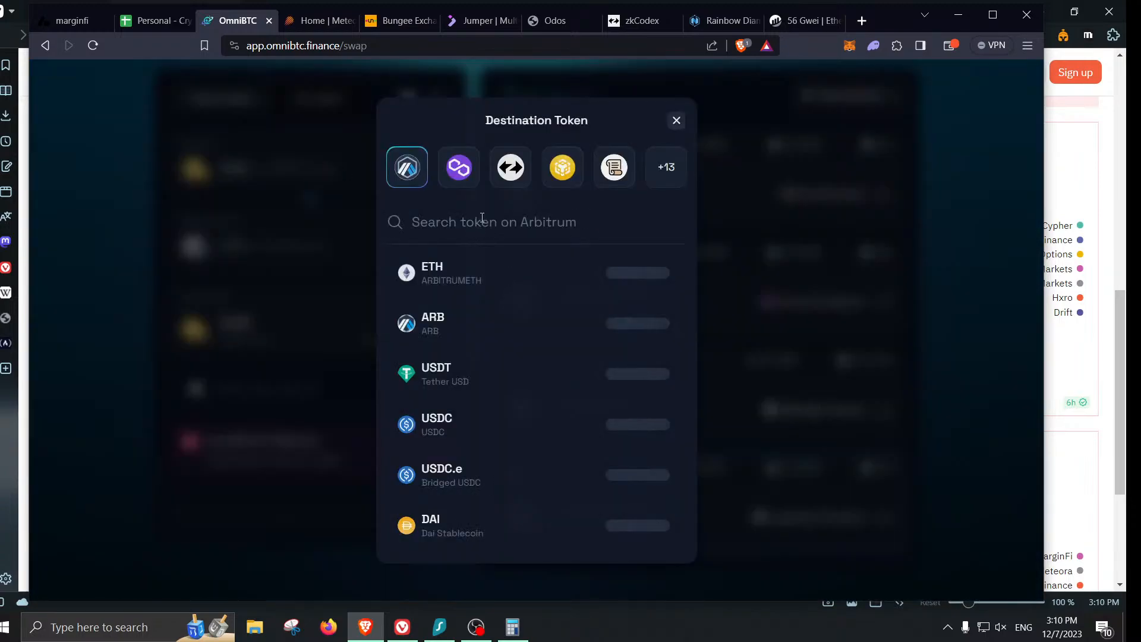
pyautogui.click(459, 167)
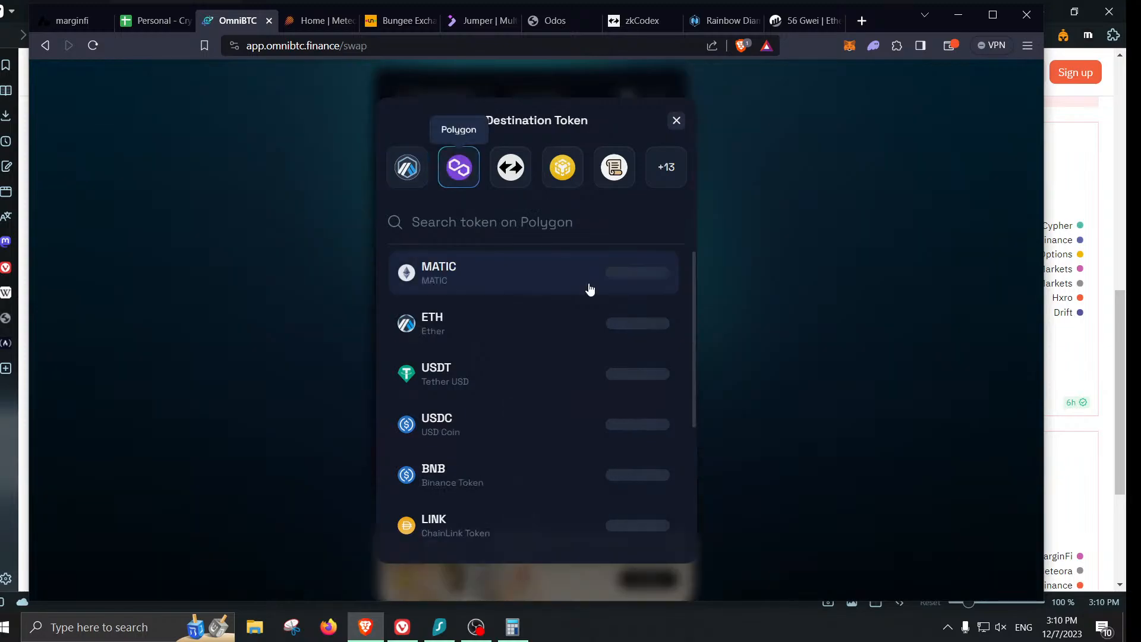
pyautogui.click(590, 290)
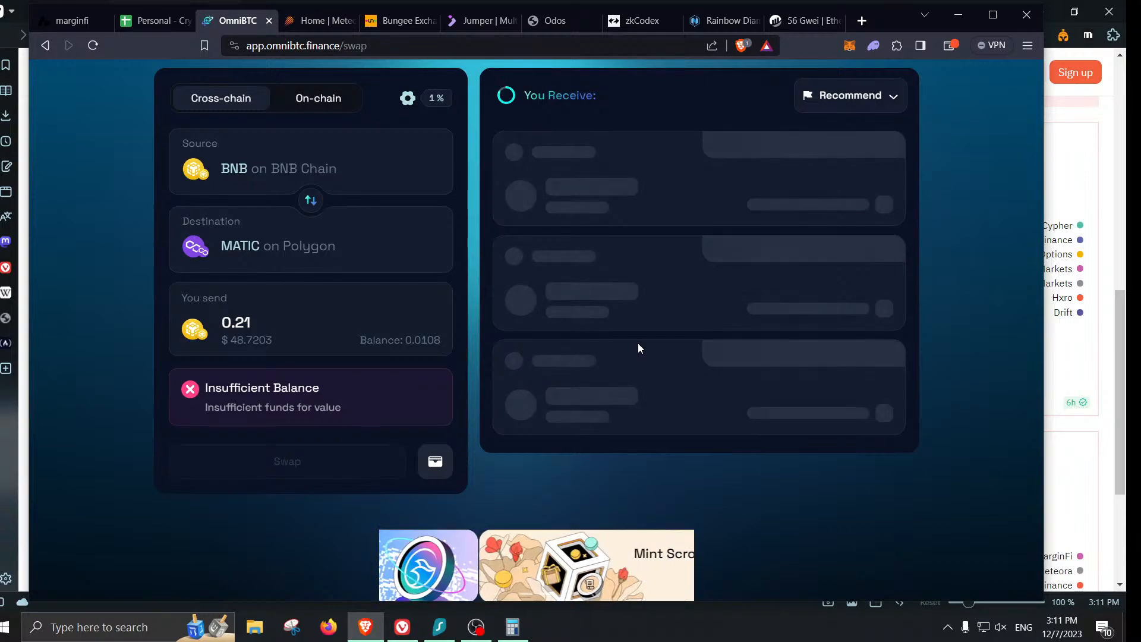
# - Close the Meteora vaults tab and pick OmniBTC's Wormhole Protocol route at 56.181627 MATIC
pyautogui.click(333, 26)
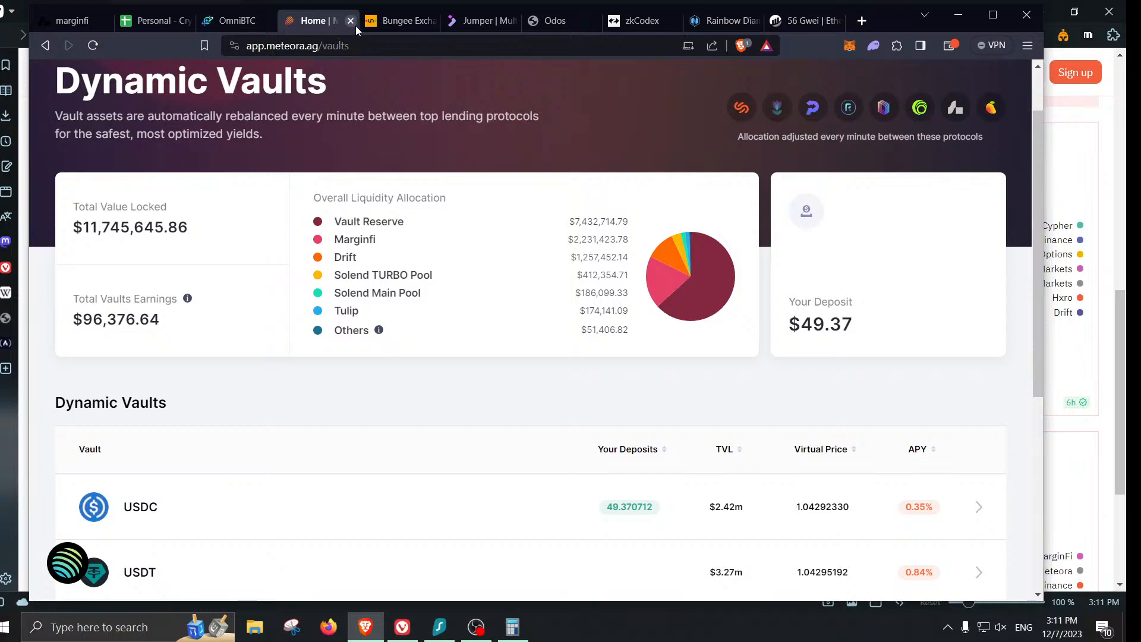
pyautogui.click(356, 26)
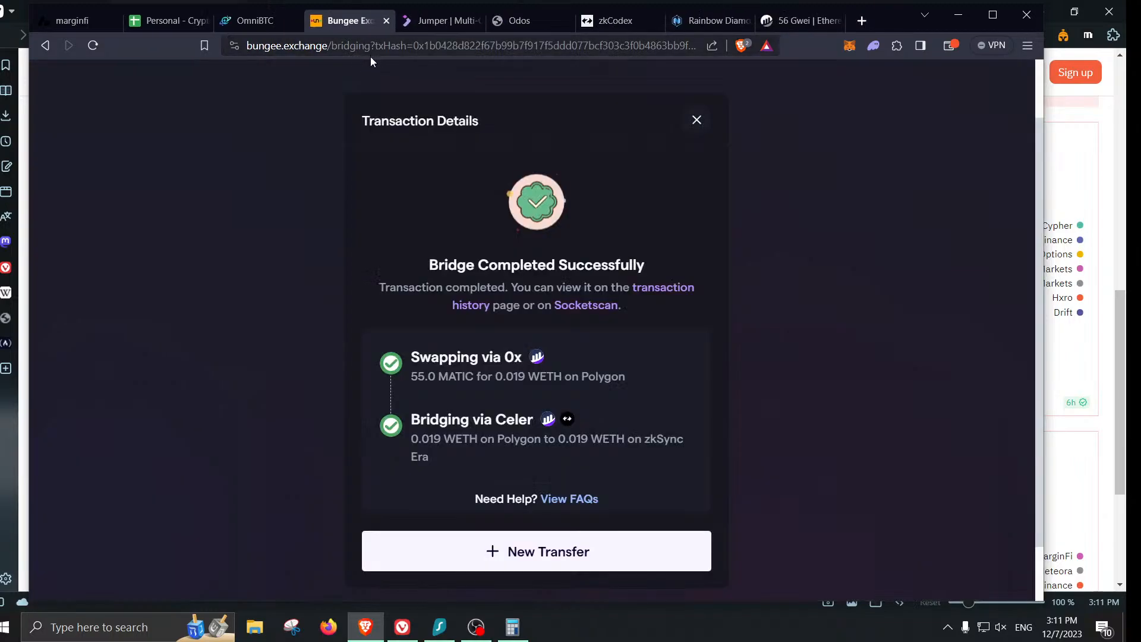
pyautogui.click(238, 23)
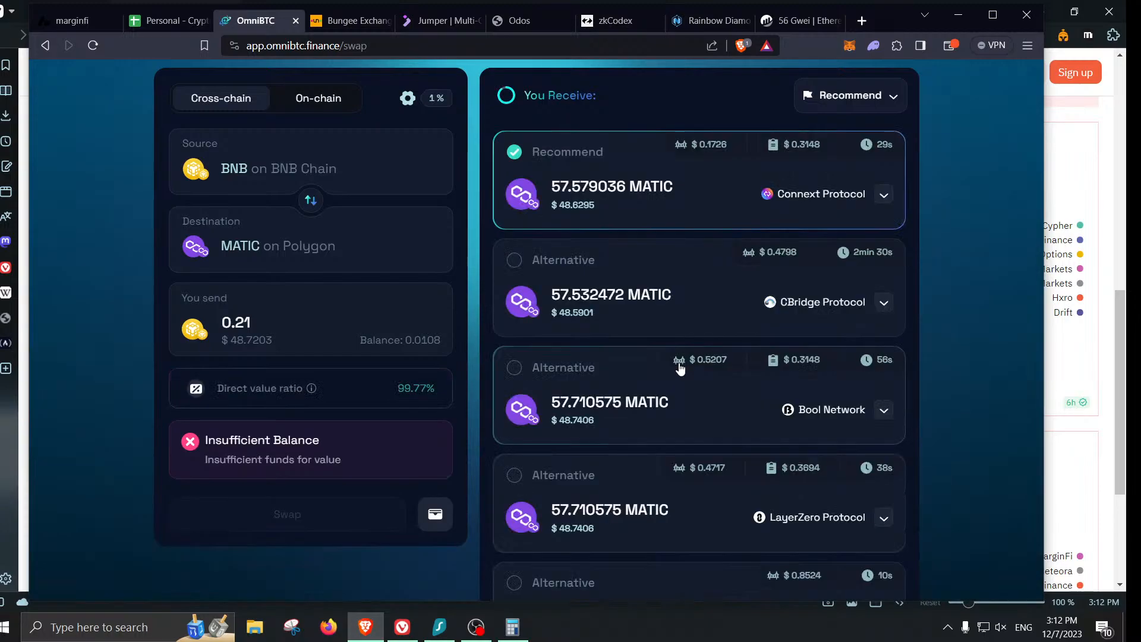
pyautogui.scroll(-3, 681, 368)
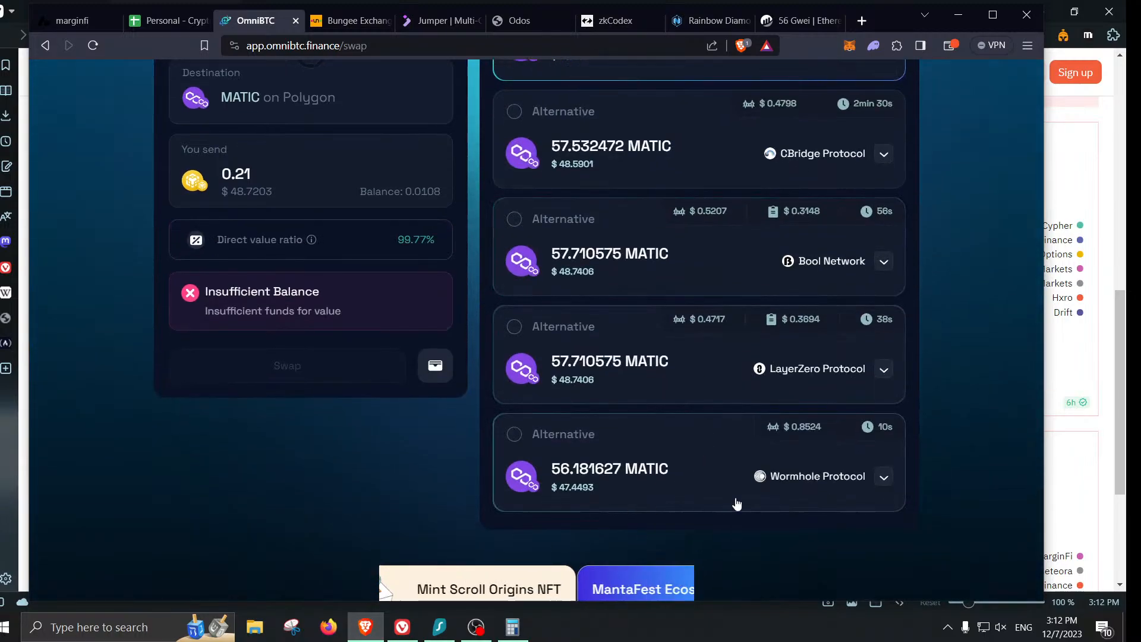
pyautogui.click(666, 487)
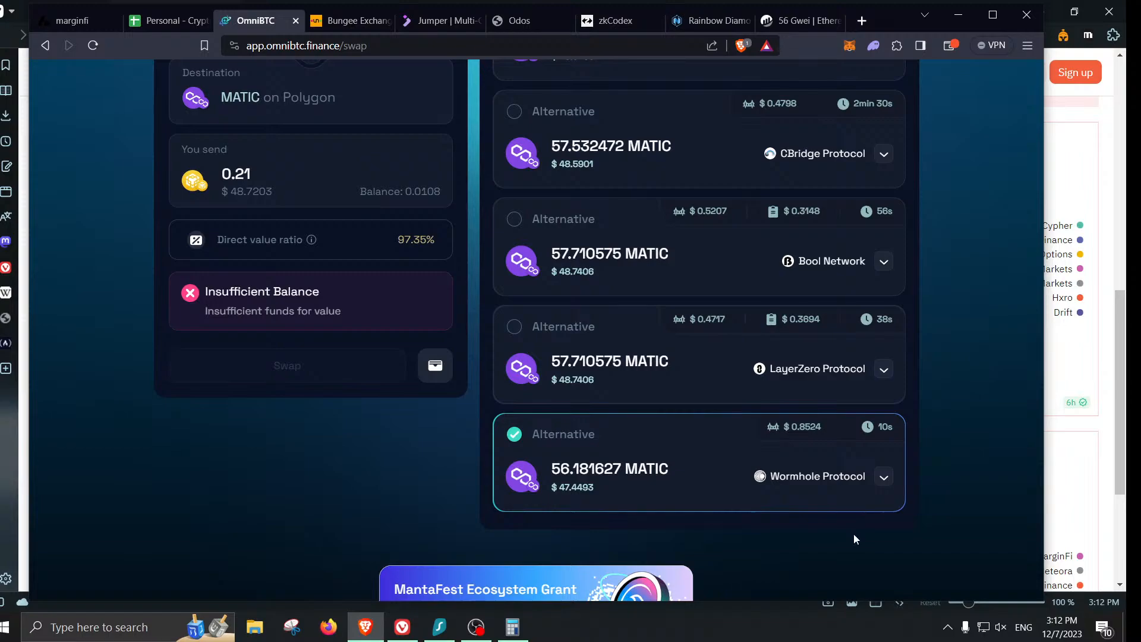
# - Dismiss Bungee's completed-bridge details and browse the From network list without changing it
pyautogui.click(348, 27)
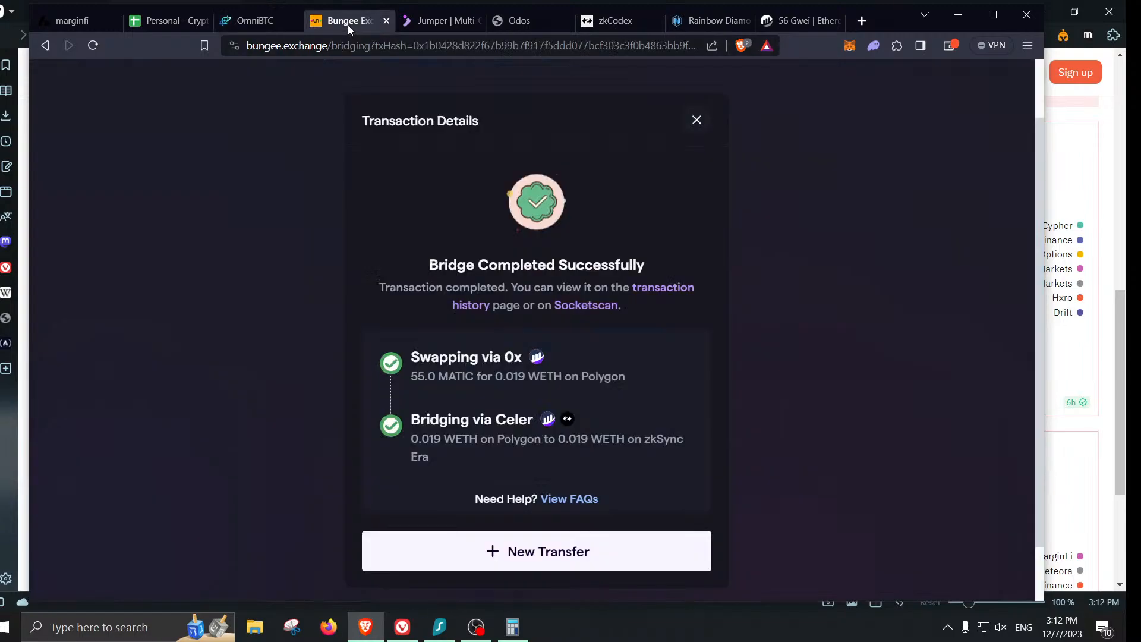
pyautogui.click(698, 121)
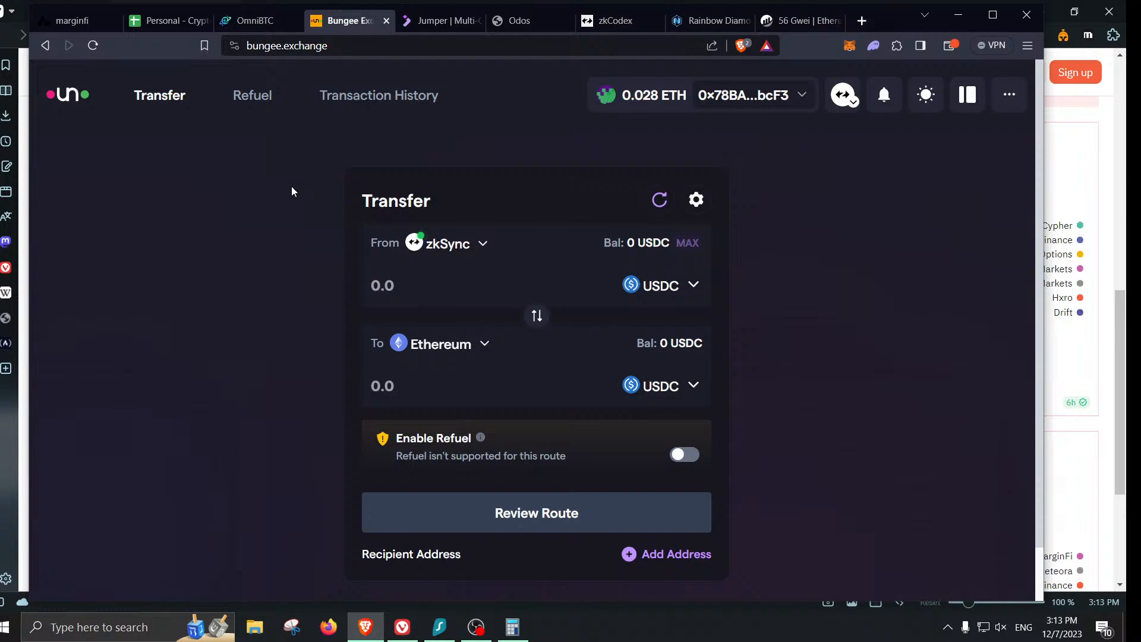
pyautogui.click(458, 244)
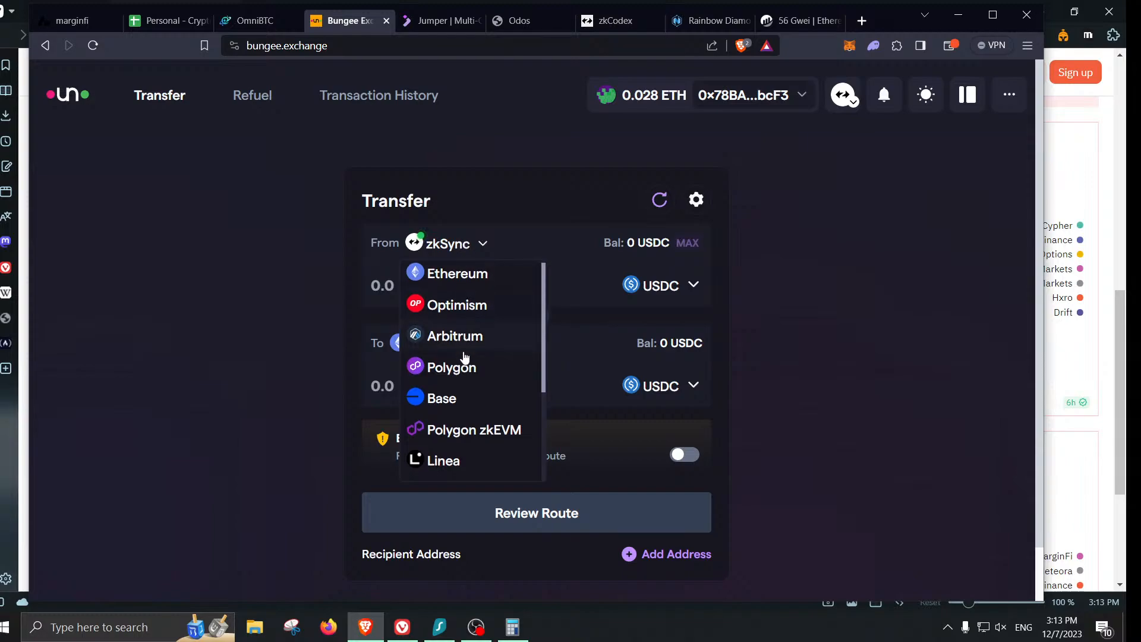
pyautogui.scroll(-3, 467, 366)
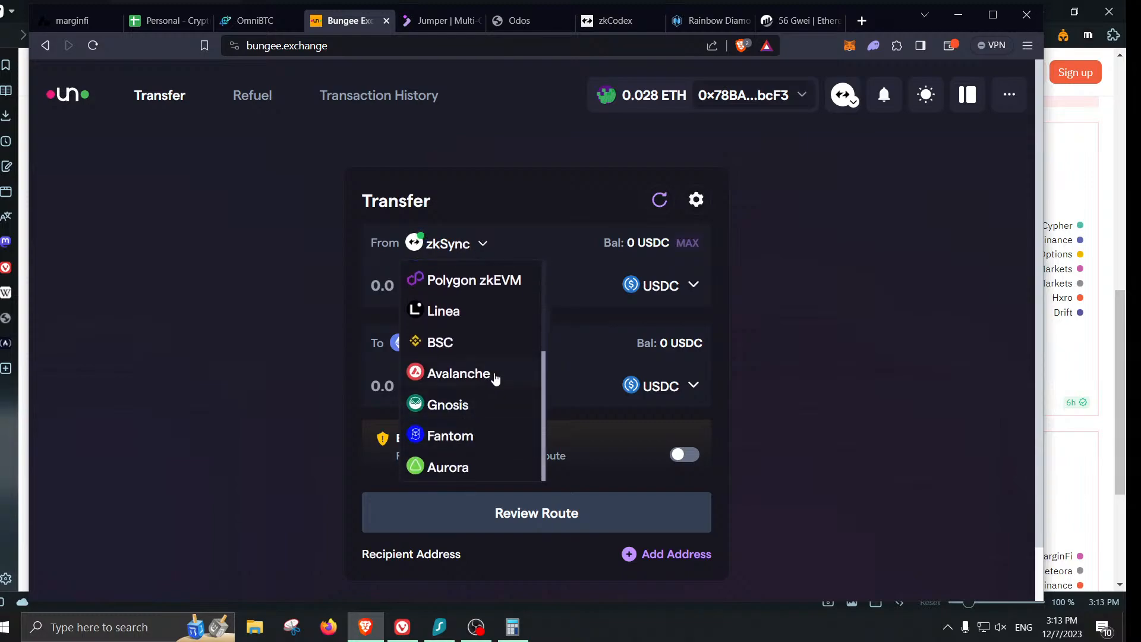
pyautogui.scroll(3, 490, 350)
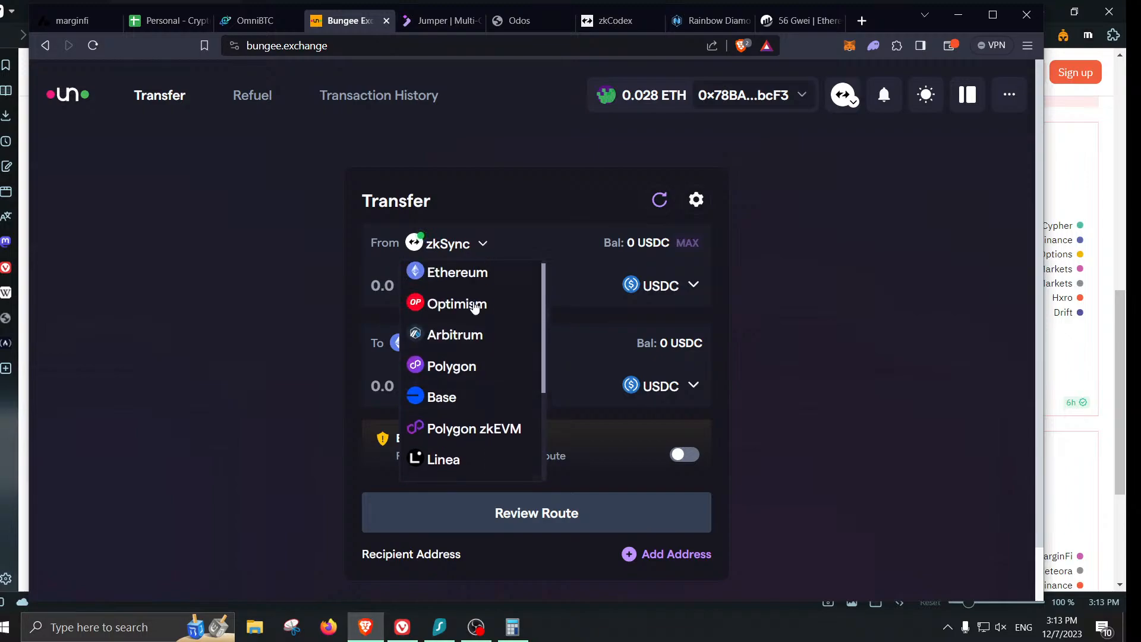
pyautogui.click(500, 156)
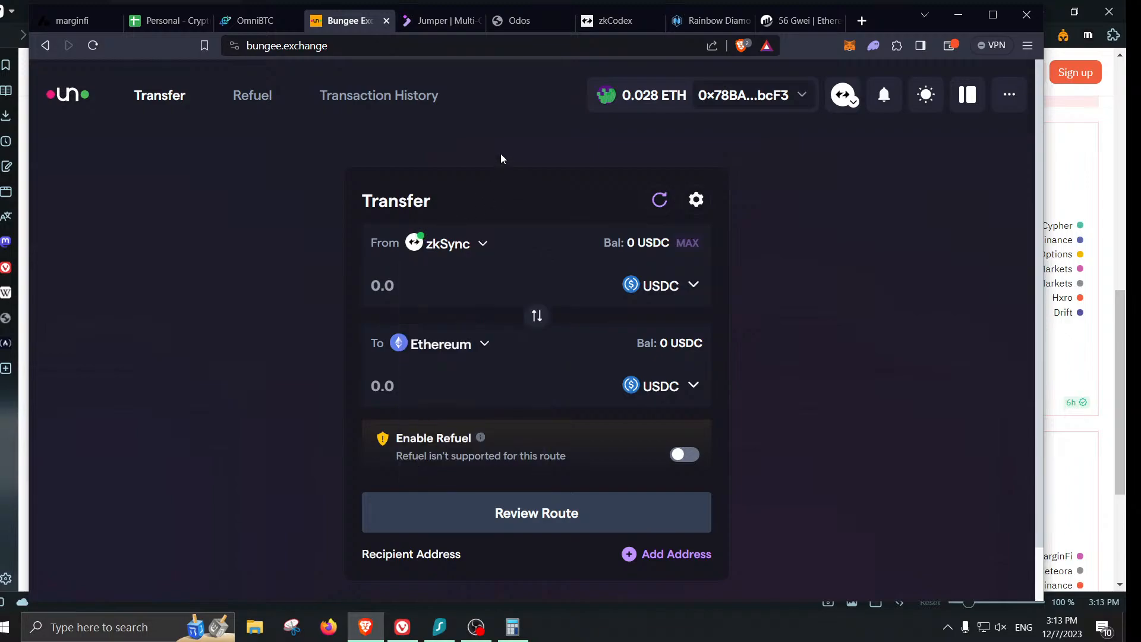
pyautogui.click(461, 22)
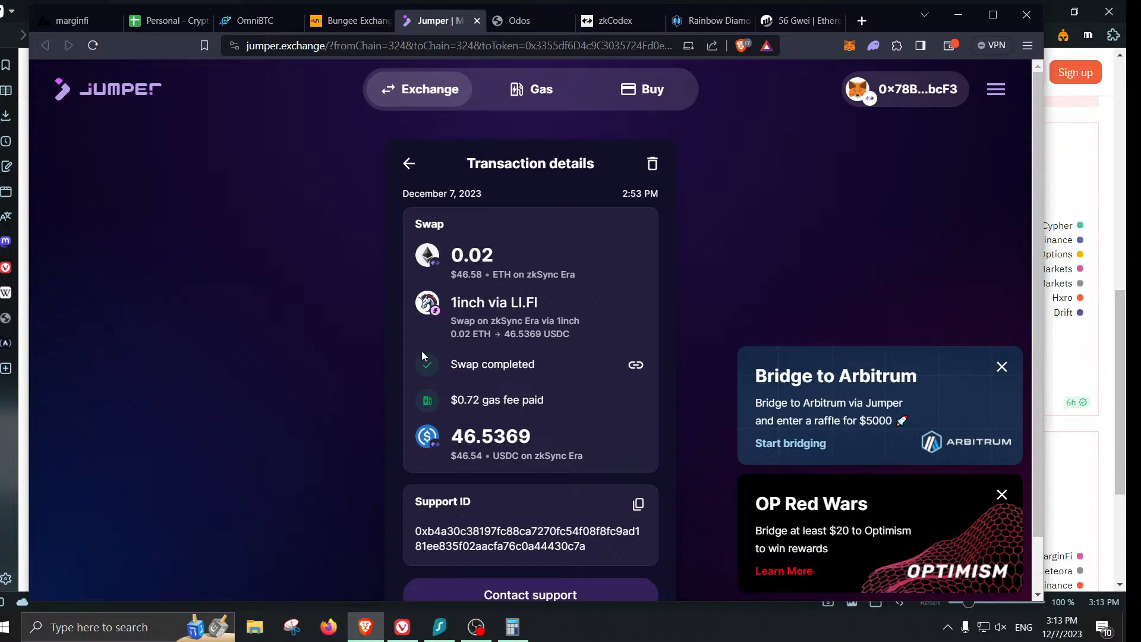
# - Reset Odos to a fresh swap quoting 57.880689 USDC to 0.02465 ETH via Velocore V2
pyautogui.click(520, 24)
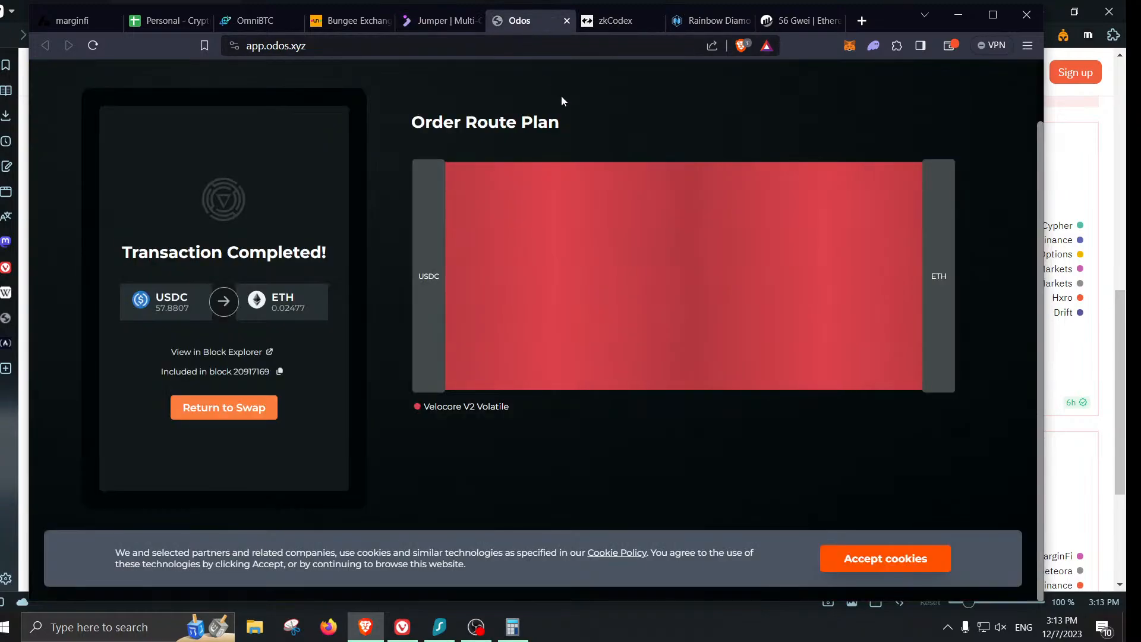
pyautogui.click(240, 412)
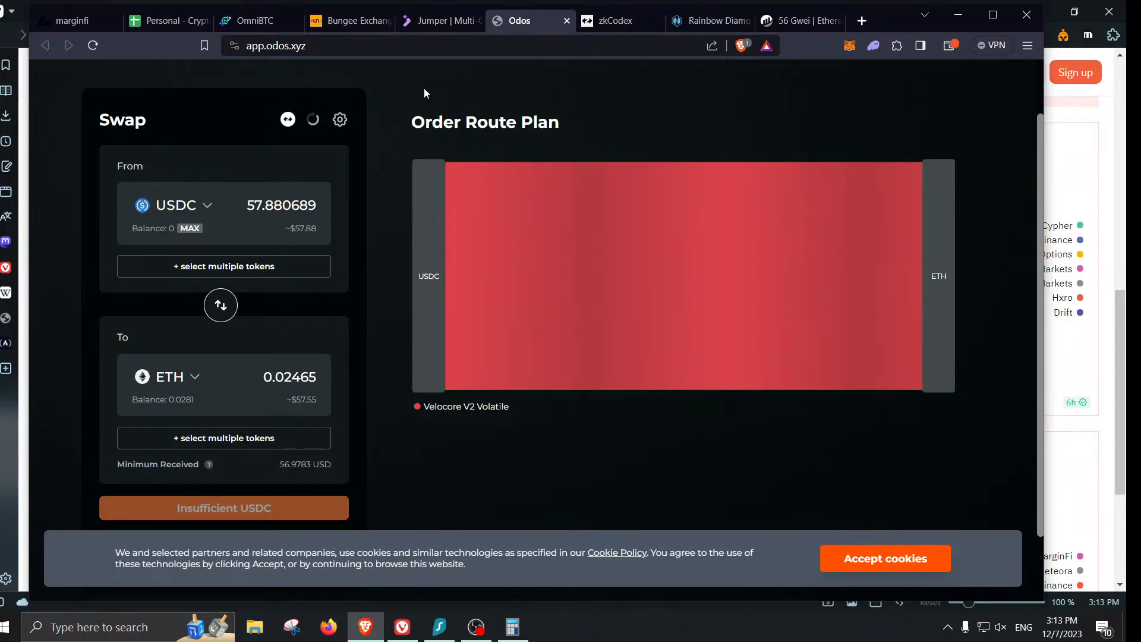
pyautogui.click(412, 24)
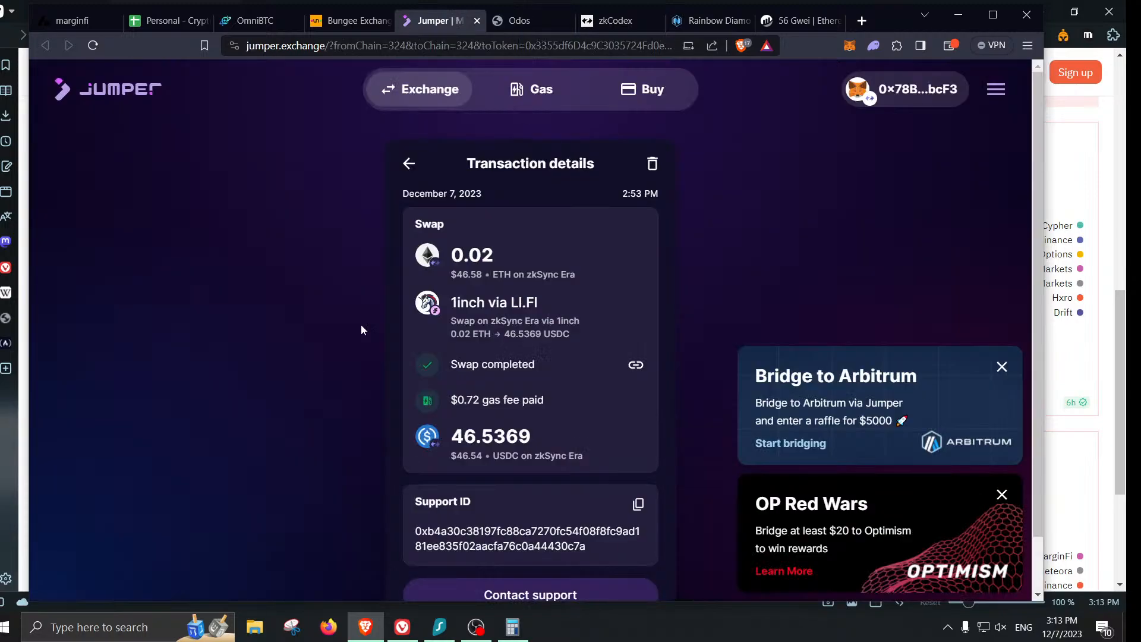
pyautogui.click(516, 22)
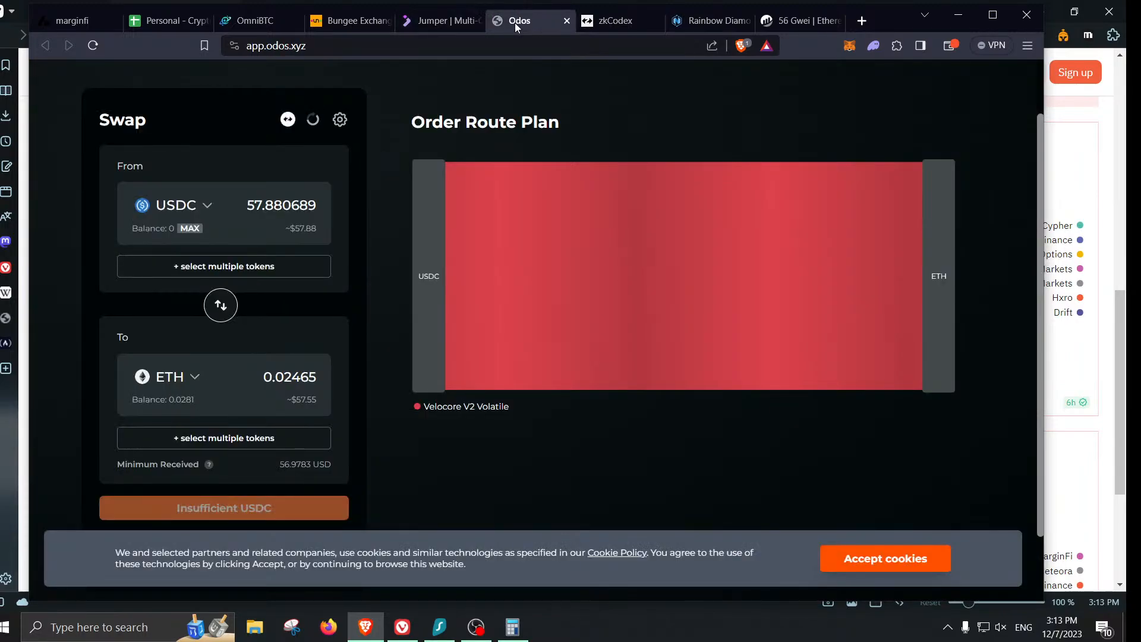
# - Dismiss the Rainbow Diamond #1652 owner popup and view zkCodex stats: 3 mints, $2216 volume
pyautogui.click(678, 18)
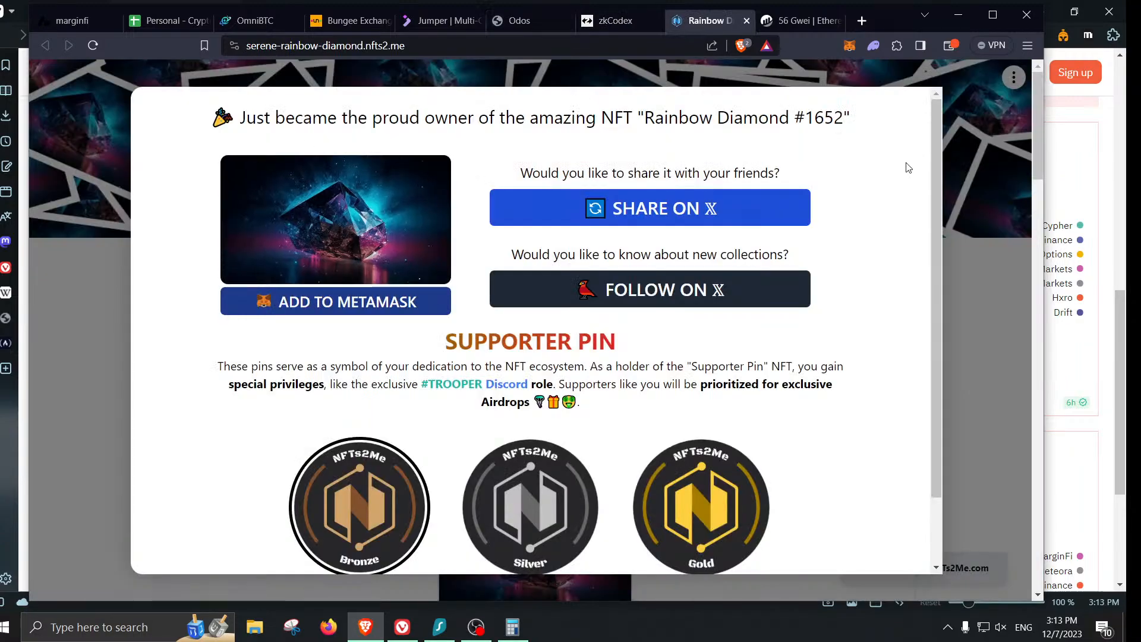
pyautogui.click(975, 181)
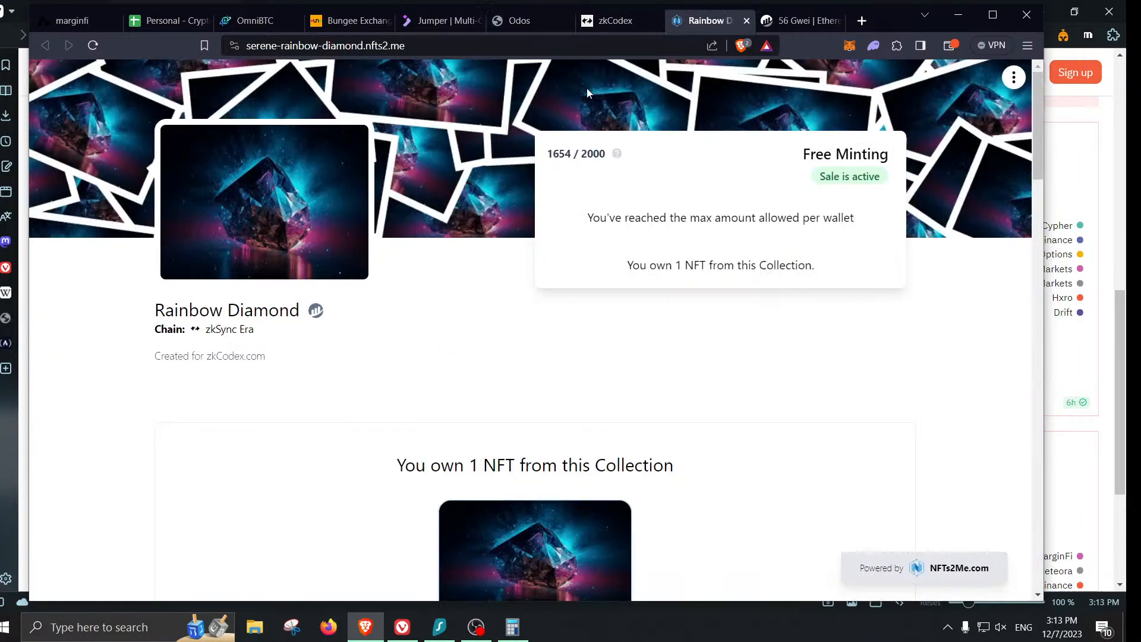
pyautogui.click(613, 20)
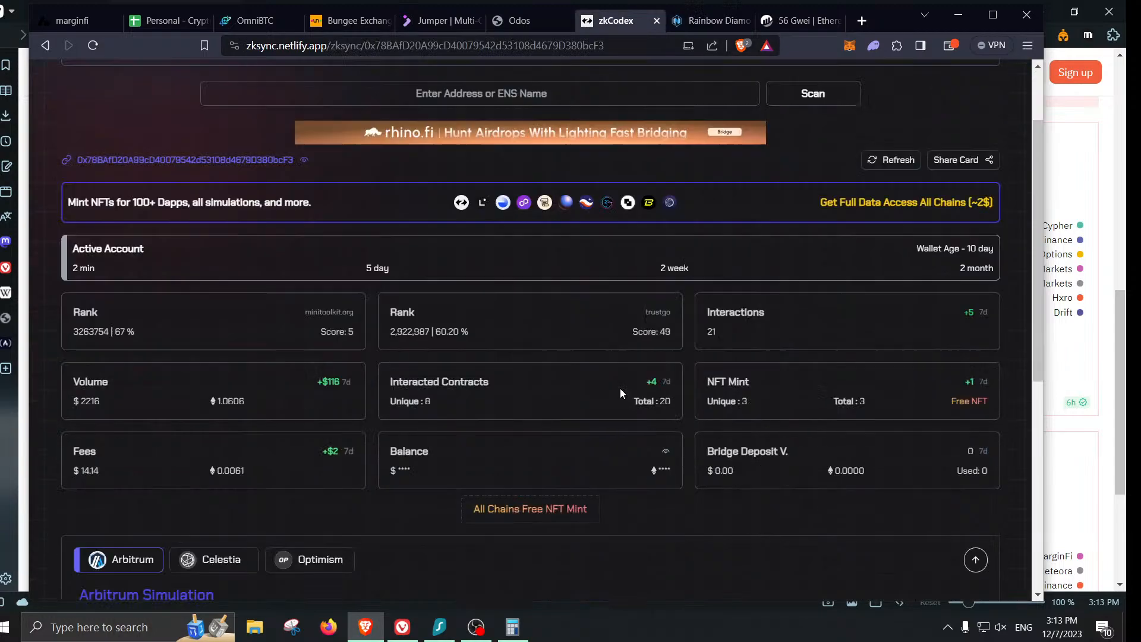
pyautogui.scroll(-1, 619, 393)
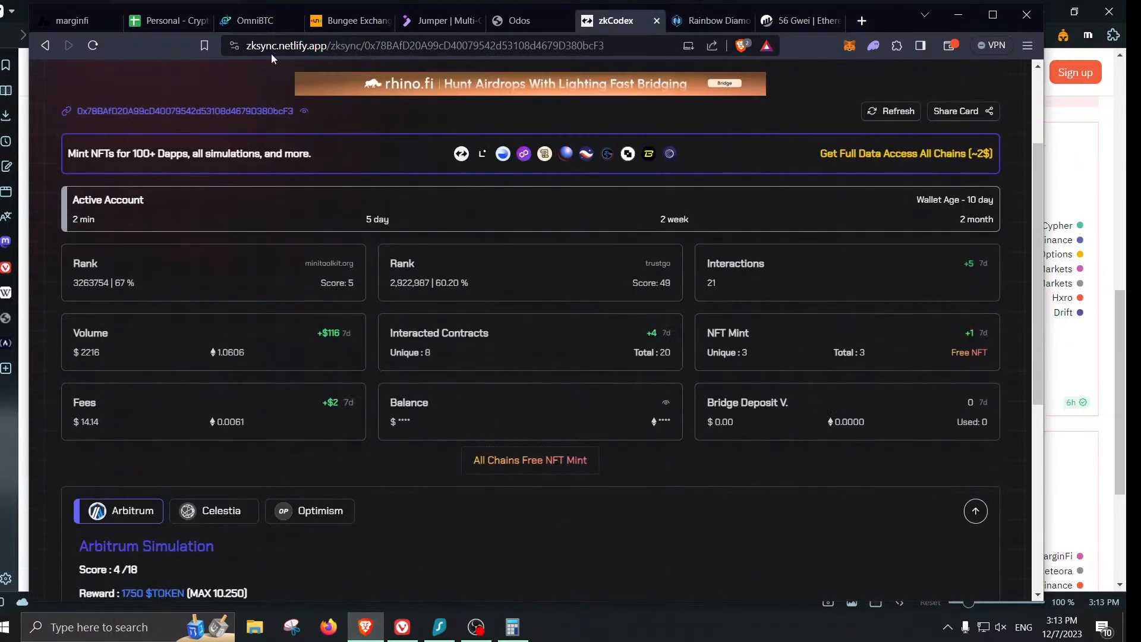
pyautogui.click(524, 463)
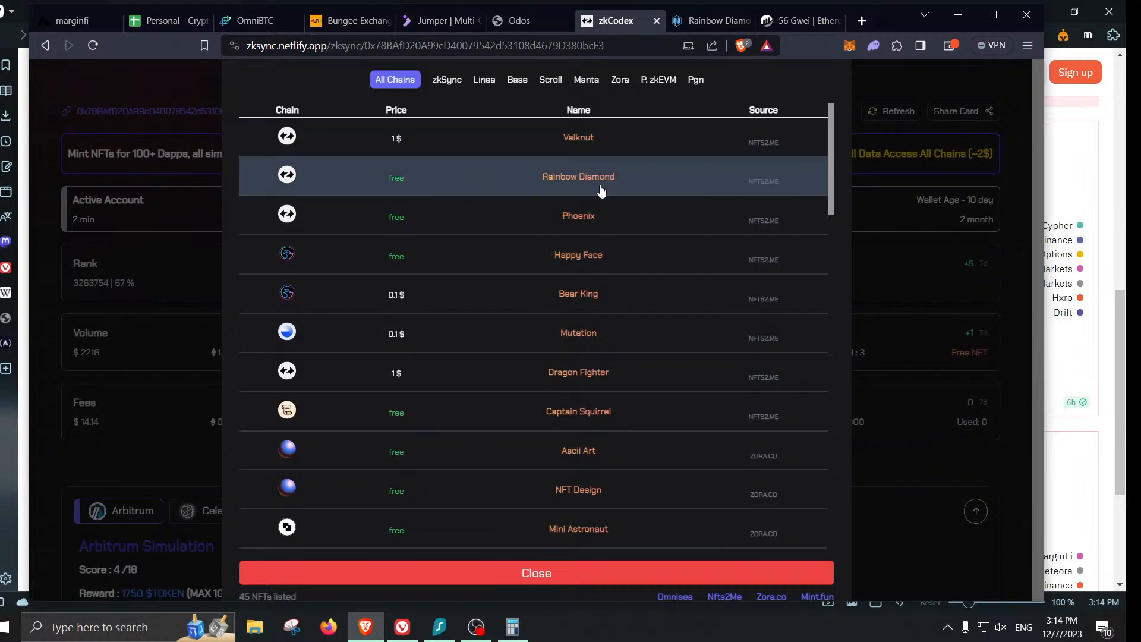
pyautogui.click(572, 573)
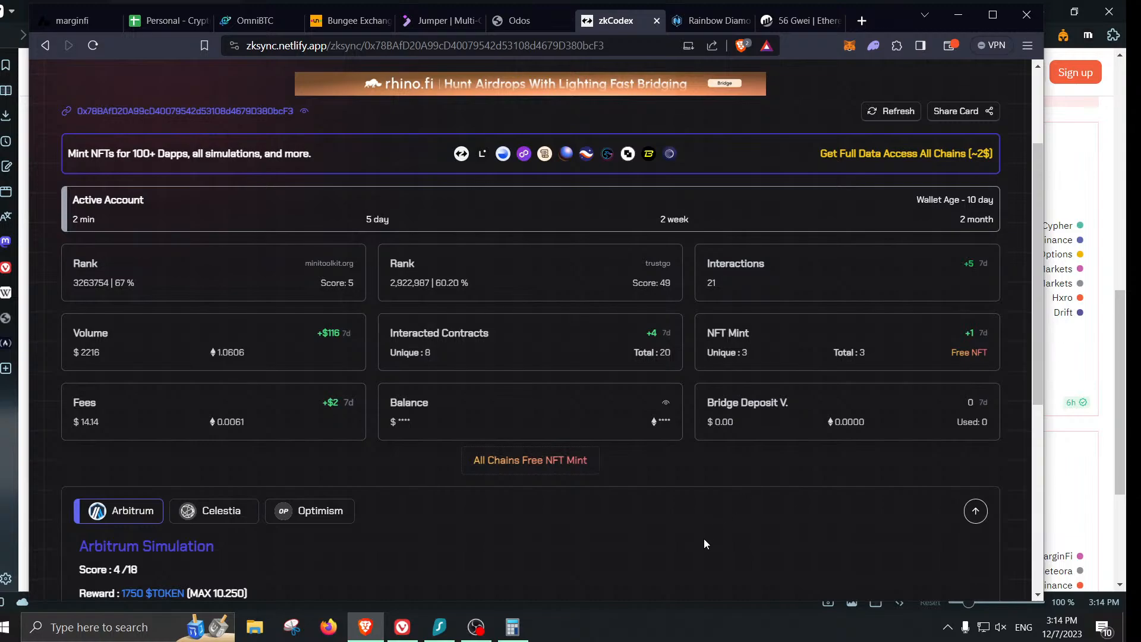
# - Open the Windows taskbar calendar showing Thursday, December 7, 2023 over the zkCodex dashboard
pyautogui.click(1052, 634)
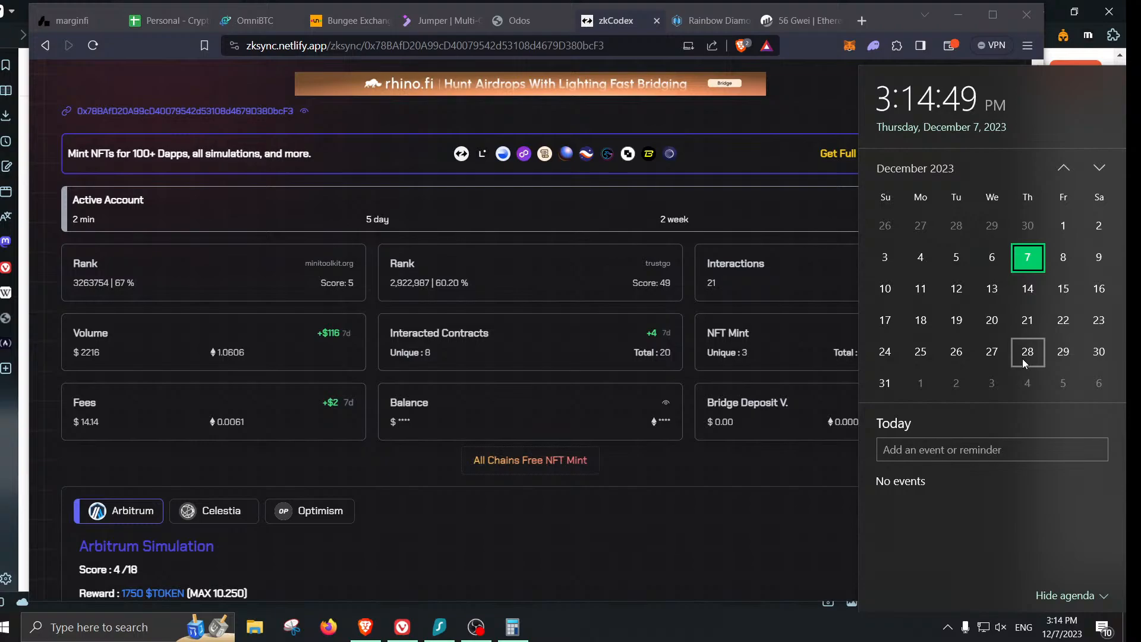
# - Advance the calendar to January 2024, then dismiss it to return to zkCodex
pyautogui.click(1100, 168)
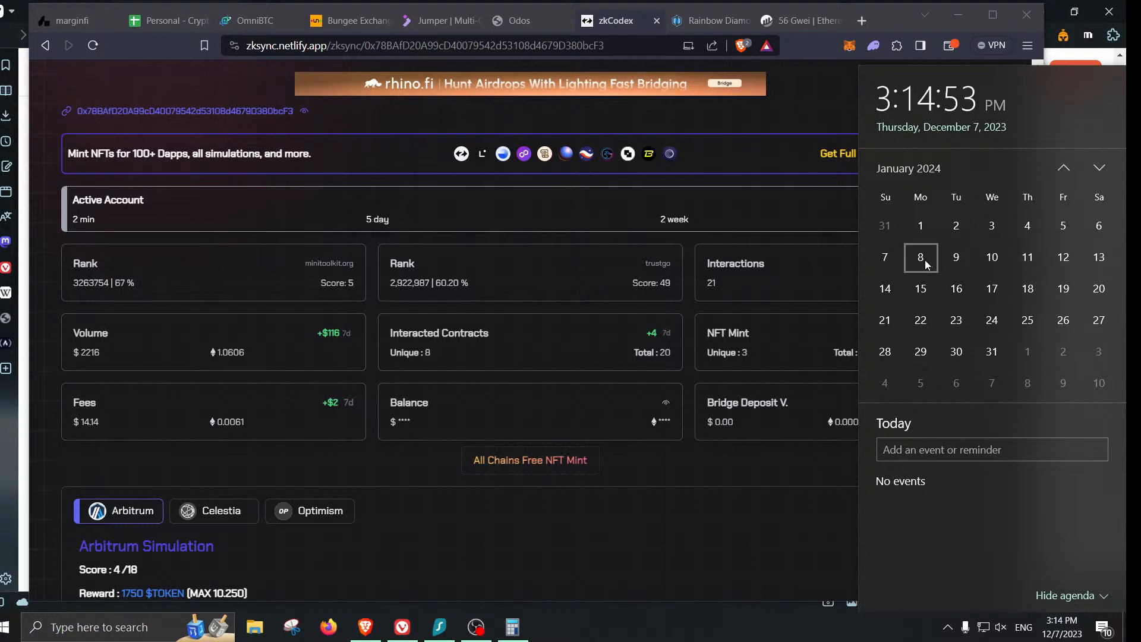
pyautogui.click(751, 504)
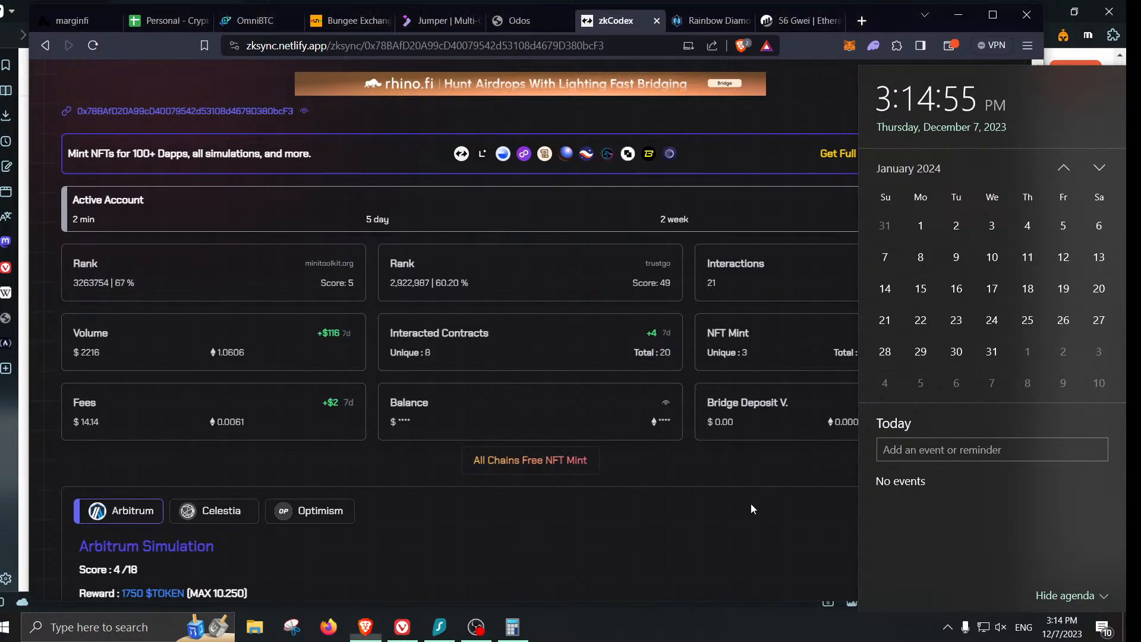